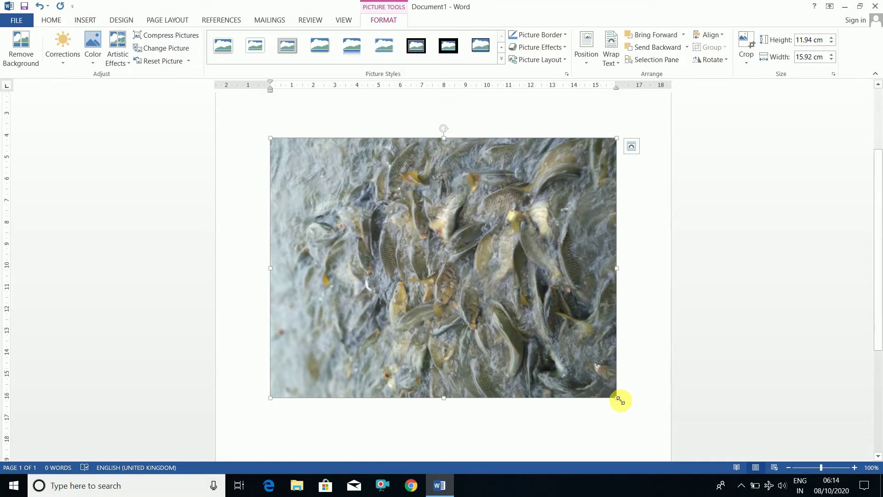
Shrink the picture to 3 cm high by 4 cm wide and move it to the lower right of the page.
{"action": "left_click_drag", "start_coordinate": [620, 401], "coordinate": [357, 194]}
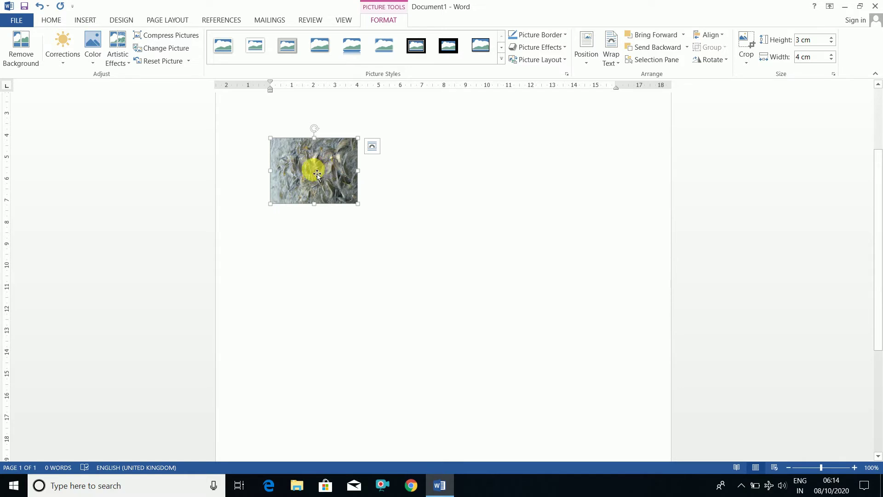
{"action": "left_click_drag", "start_coordinate": [309, 169], "coordinate": [601, 366]}
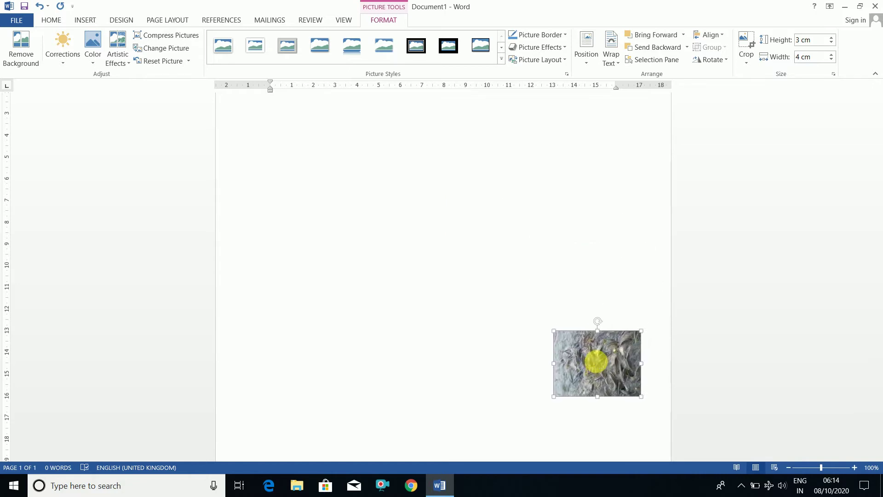
{"action": "left_click", "coordinate": [516, 340]}
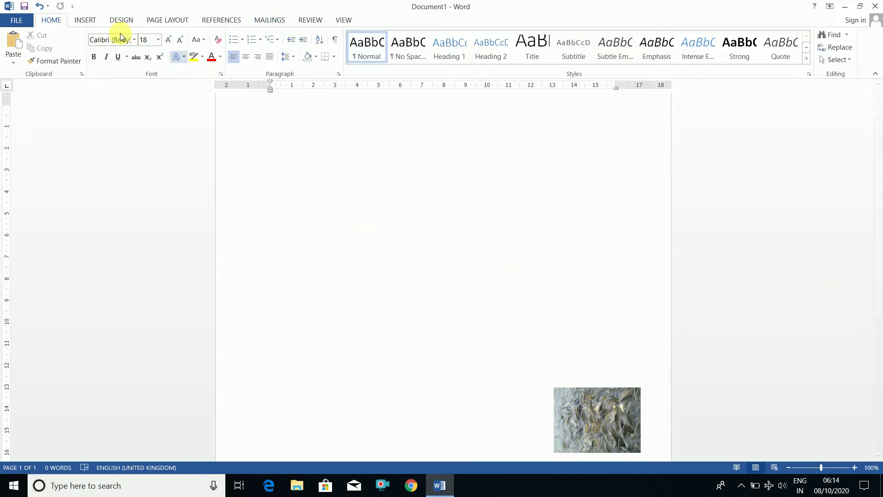
Move the picture to the upper middle of the page and apply Square text wrapping to it.
{"action": "left_click", "coordinate": [94, 21]}
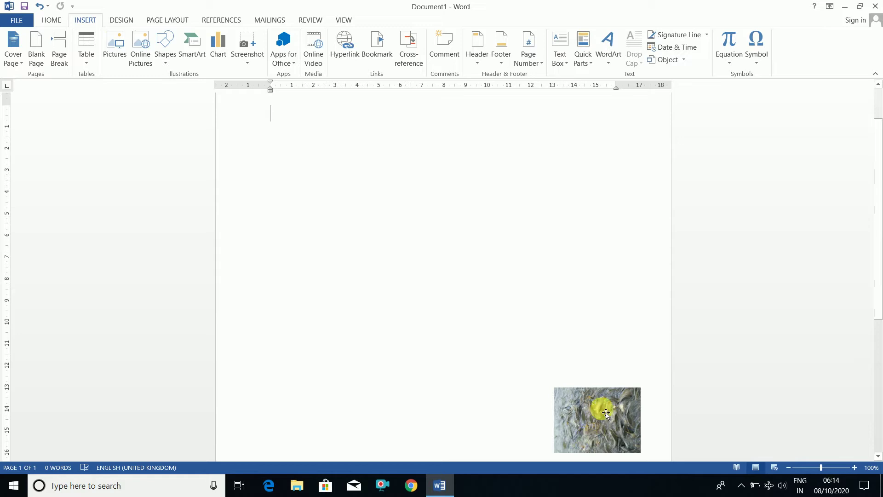
{"action": "left_click_drag", "start_coordinate": [606, 414], "coordinate": [385, 219]}
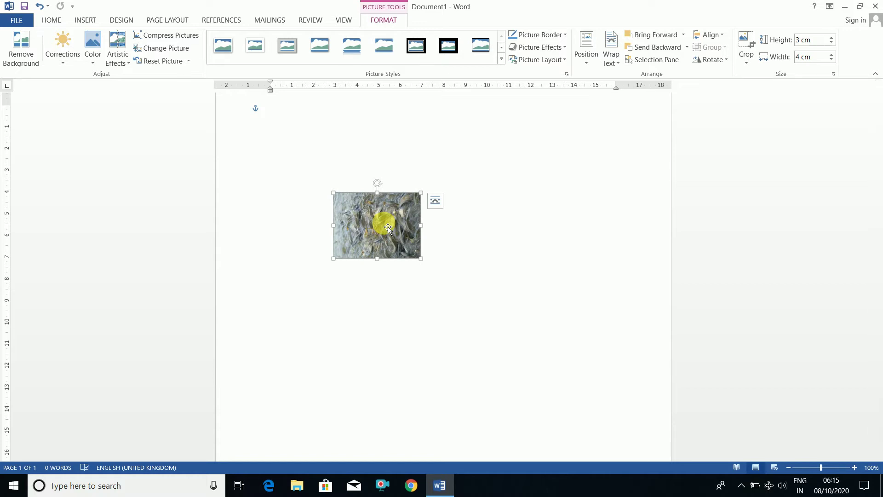
{"action": "left_click", "coordinate": [620, 66]}
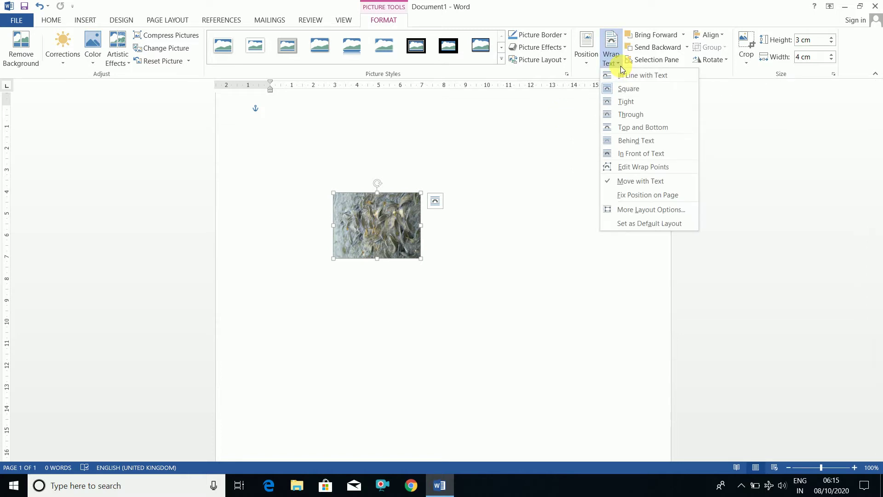
{"action": "left_click", "coordinate": [620, 91]}
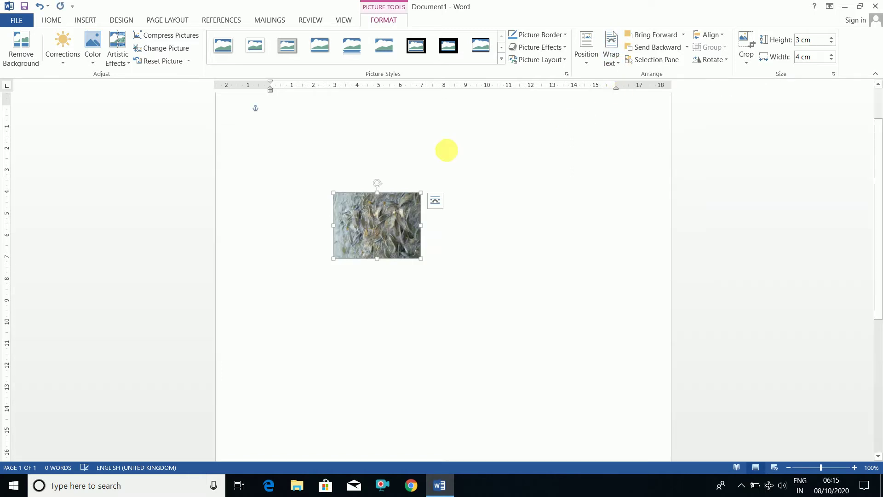
{"action": "left_click_drag", "start_coordinate": [374, 212], "coordinate": [424, 181]}
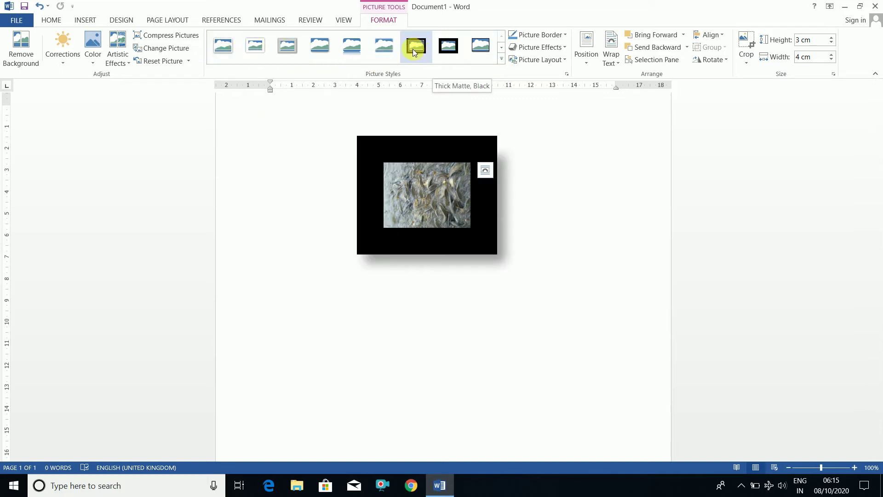
Apply the oval picture style with the thick metallic frame to the picture and move it slightly down.
{"action": "left_click", "coordinate": [501, 59]}
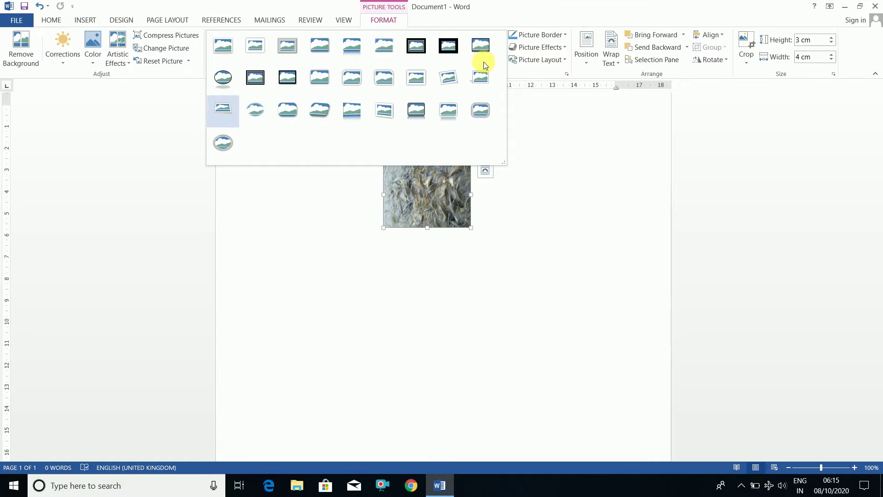
{"action": "left_click", "coordinate": [225, 140]}
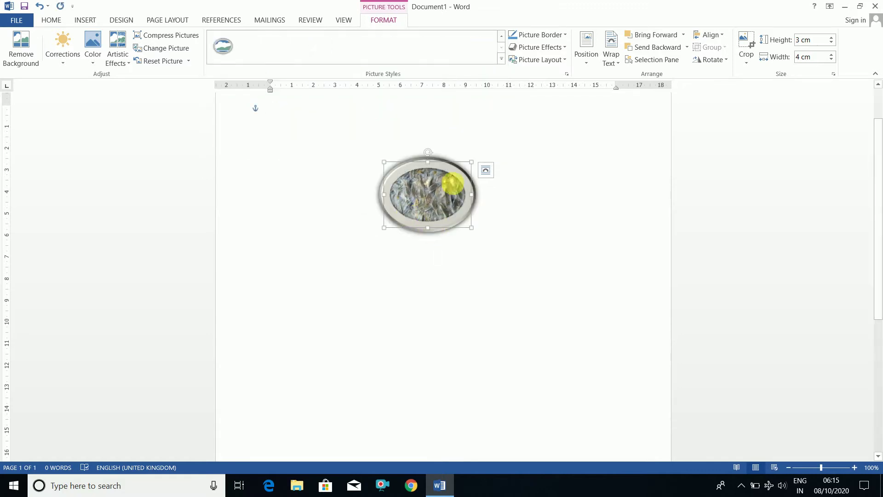
{"action": "left_click_drag", "start_coordinate": [436, 187], "coordinate": [448, 204]}
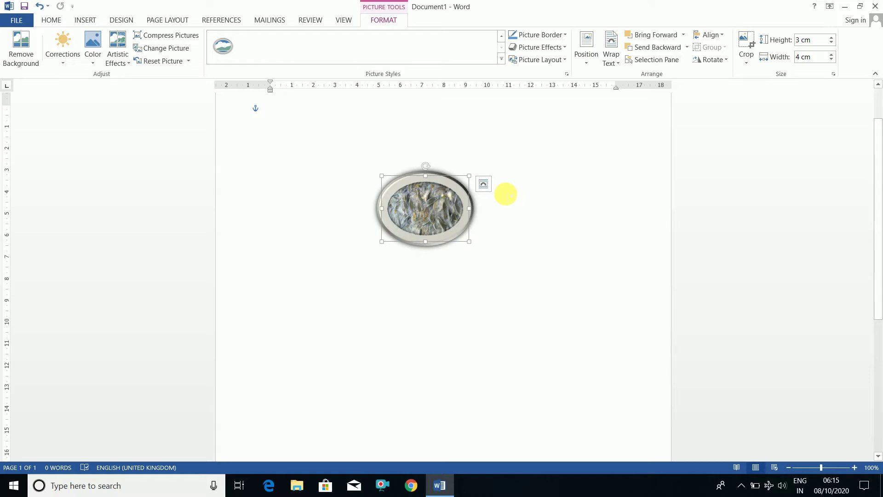
{"action": "left_click", "coordinate": [506, 193]}
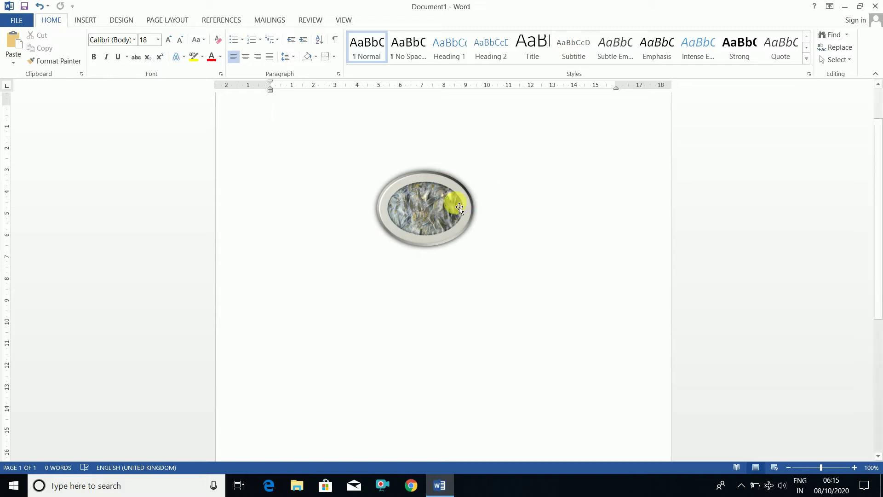
Delete the oval-framed picture, undo the deletion and select the picture again.
{"action": "left_click", "coordinate": [458, 205]}
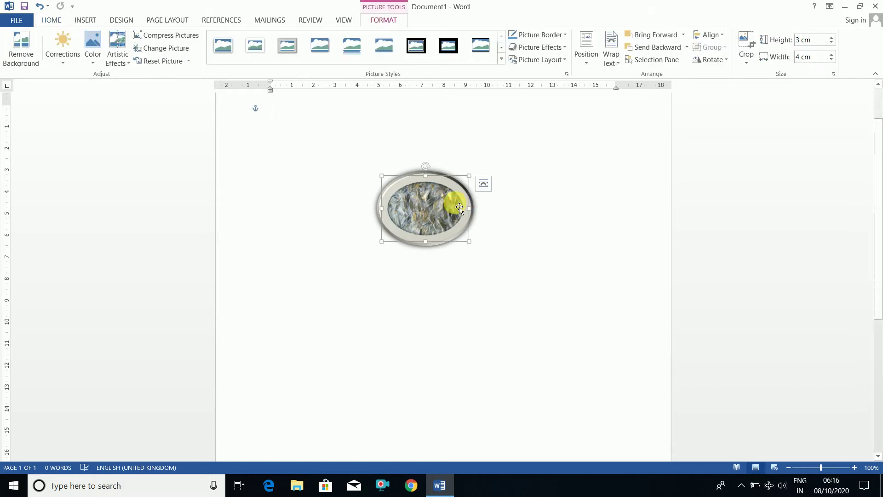
{"action": "key", "text": "Delete"}
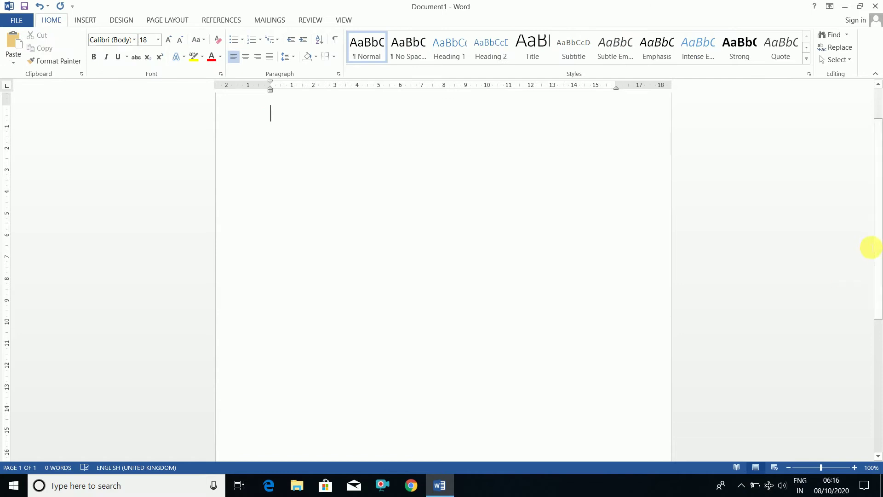
{"action": "scroll", "coordinate": [877, 247], "scroll_direction": "up", "scroll_amount": 2}
{"action": "key", "text": "ctrl+z"}
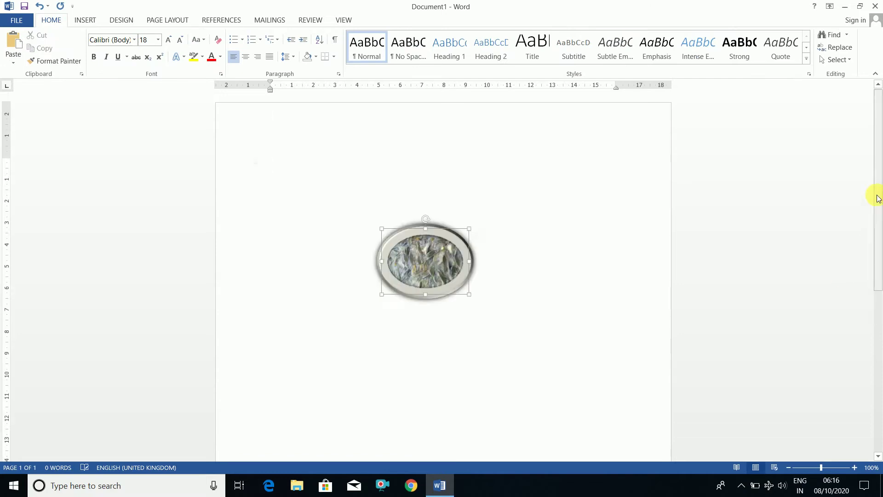
{"action": "left_click", "coordinate": [670, 220]}
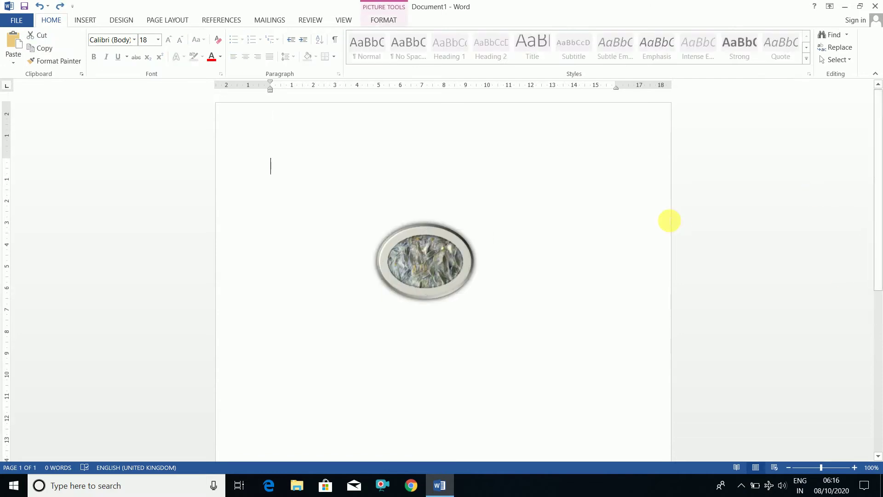
{"action": "left_click", "coordinate": [428, 249]}
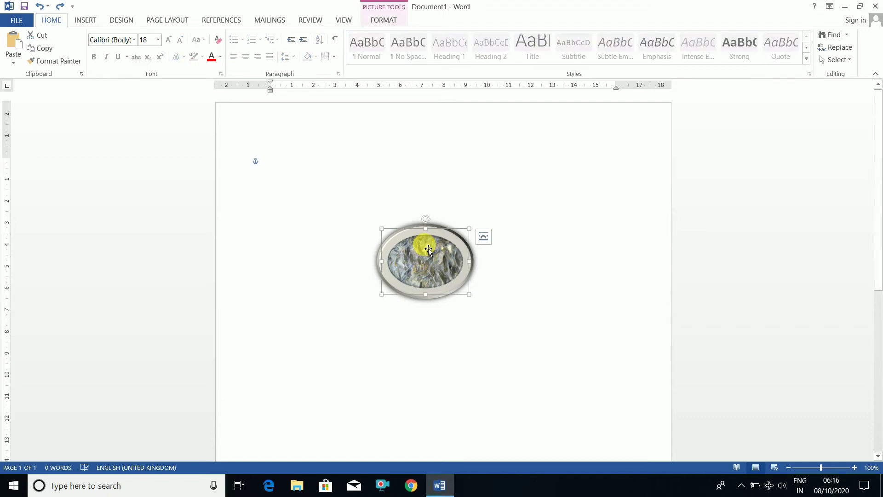
{"action": "left_click", "coordinate": [137, 486]}
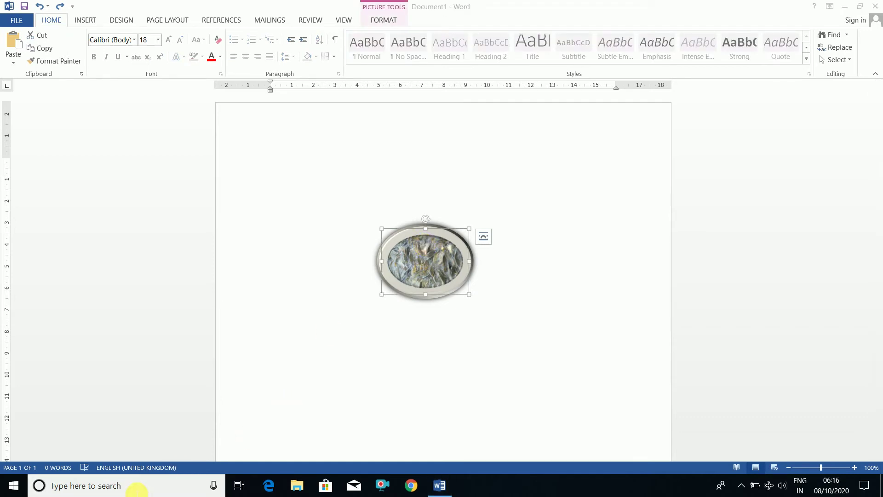
{"action": "type", "text": "on s"}
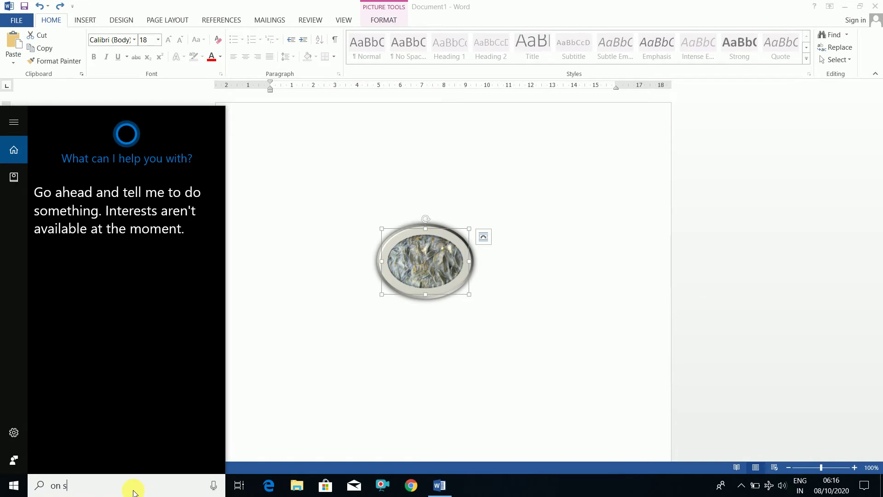
{"action": "type", "text": "creen"}
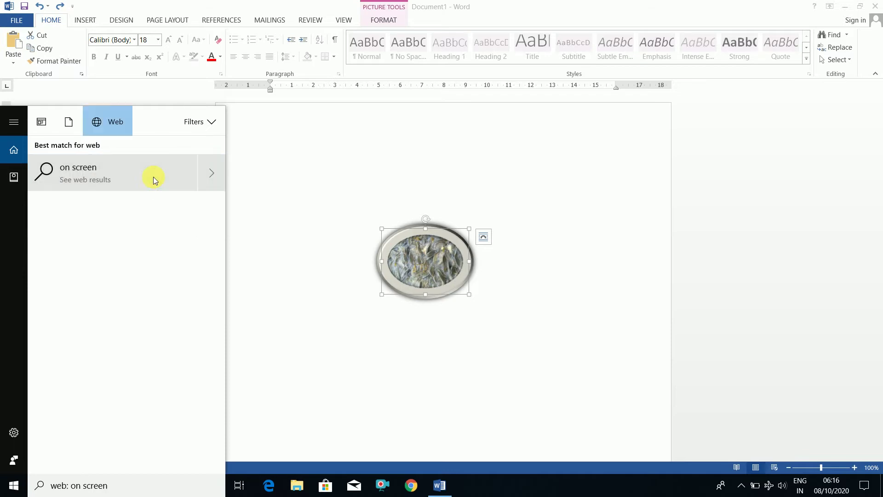
{"action": "left_click", "coordinate": [153, 177]}
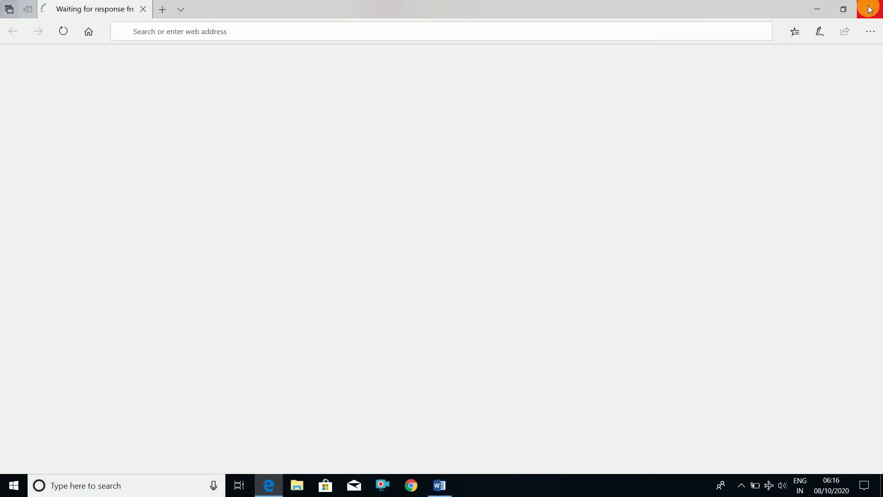
{"action": "left_click", "coordinate": [869, 9]}
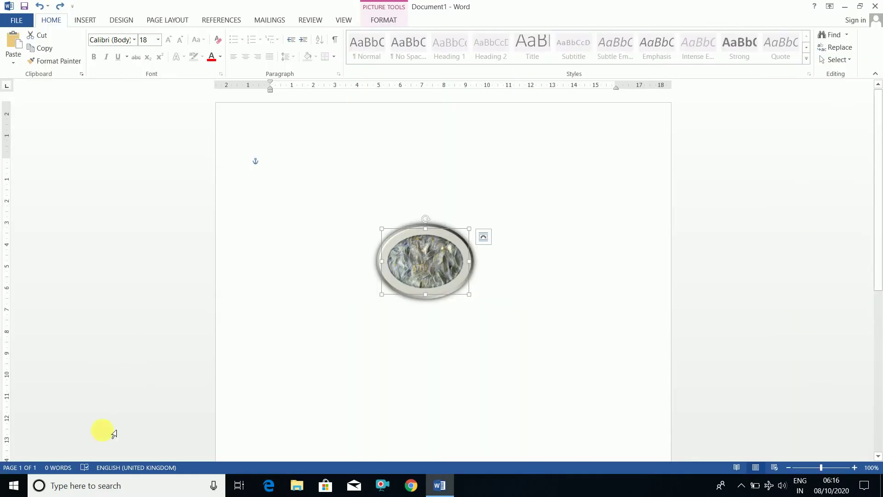
Find and open the Windows On-Screen Keyboard, and move its window lower so the picture shows above it.
{"action": "left_click", "coordinate": [103, 486]}
{"action": "type", "text": "on screen"}
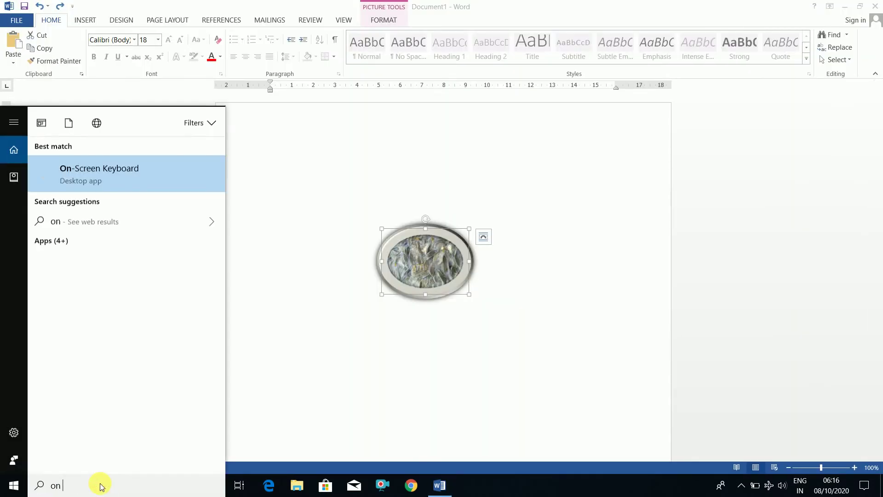
{"action": "left_click", "coordinate": [143, 168]}
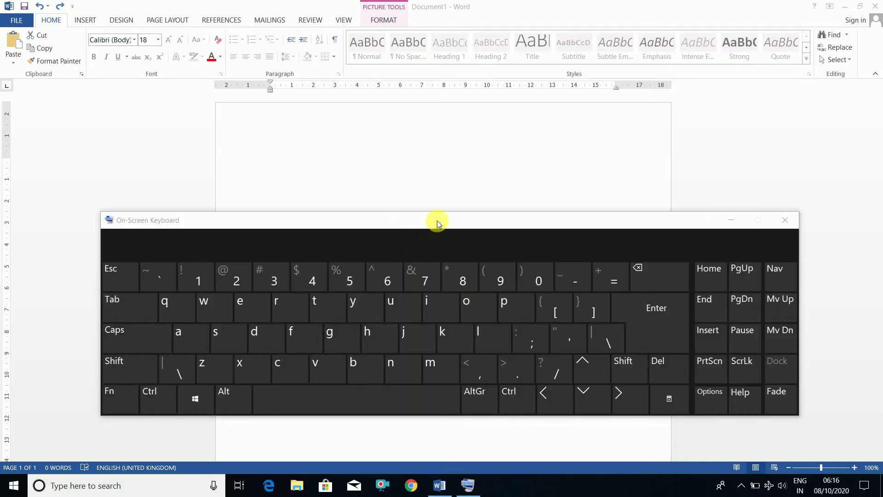
{"action": "left_click_drag", "start_coordinate": [437, 220], "coordinate": [423, 267]}
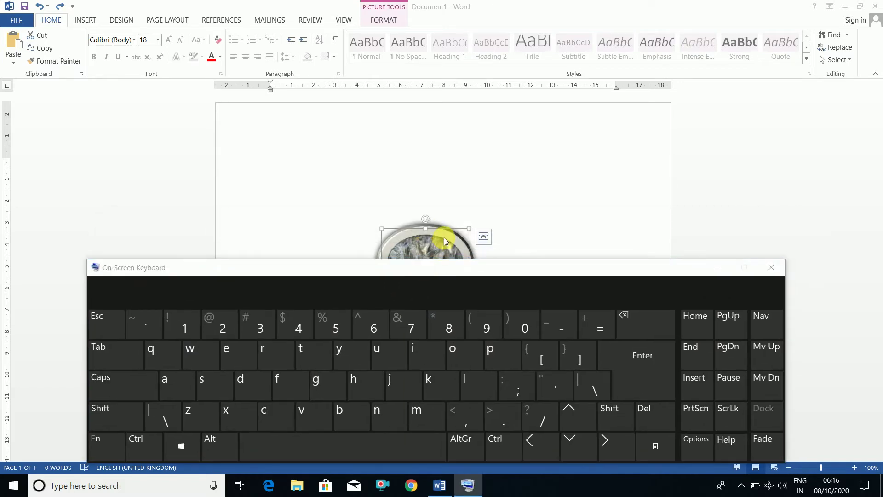
Move the oval picture up clear of the On-Screen Keyboard, delete it with the virtual Del key, and close the keyboard.
{"action": "left_click", "coordinate": [423, 242]}
{"action": "left_click_drag", "start_coordinate": [426, 212], "coordinate": [420, 178]}
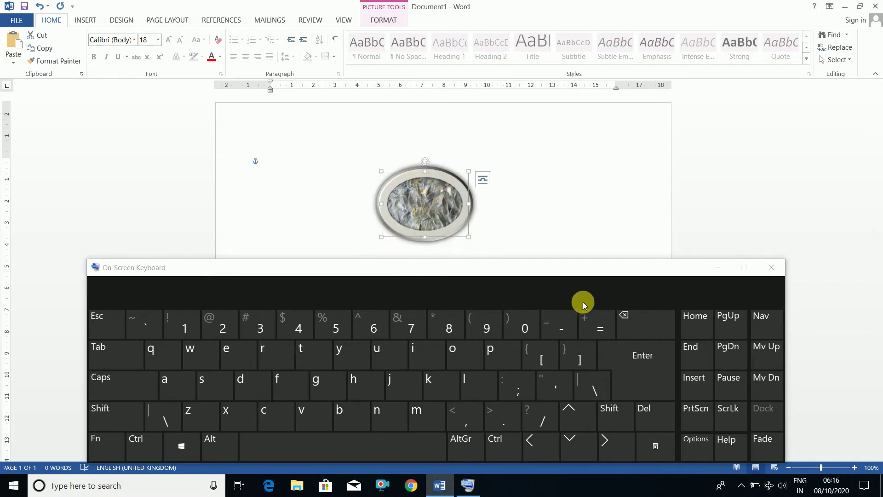
{"action": "left_click", "coordinate": [655, 420]}
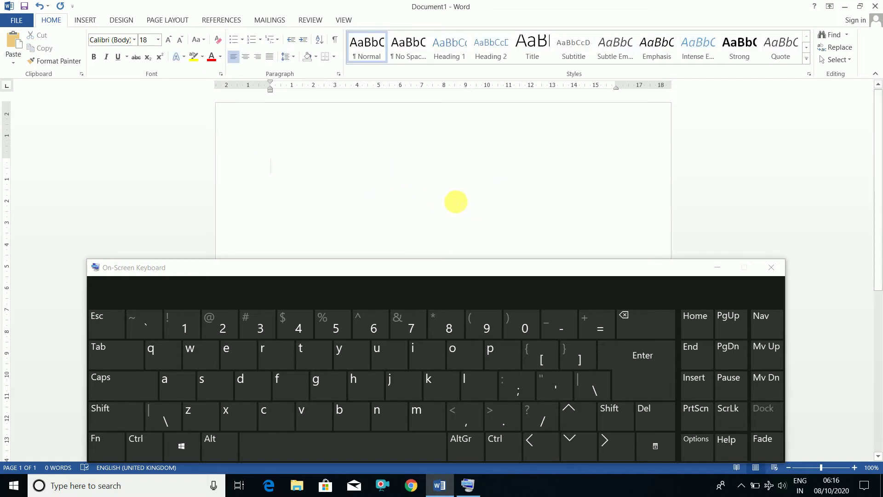
{"action": "left_click", "coordinate": [775, 269]}
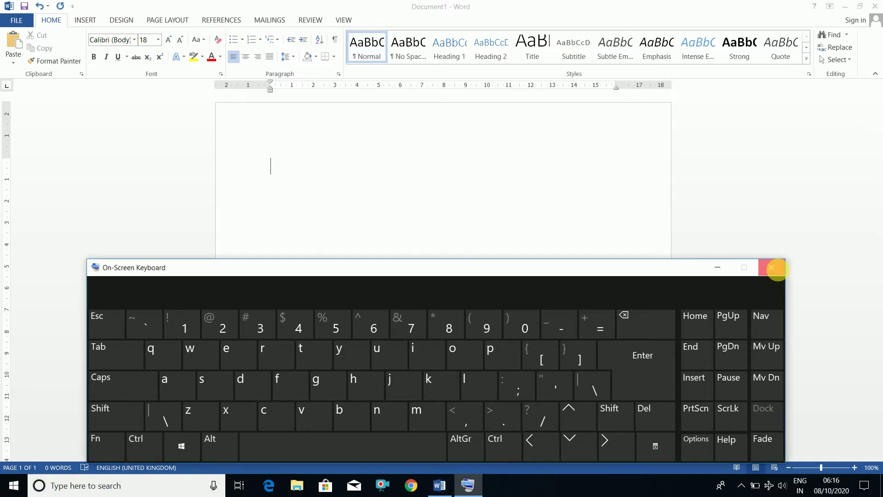
{"action": "left_click", "coordinate": [773, 267]}
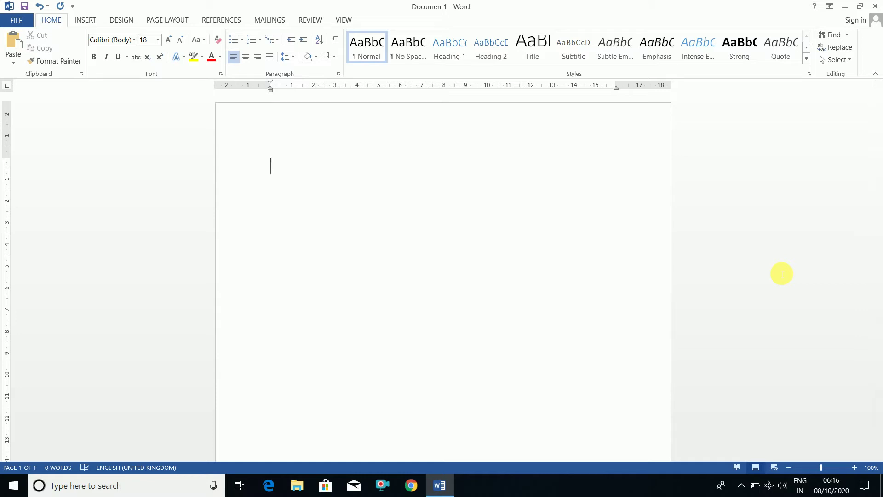
Write "Pictures: It is used to insert a picture from the computer system." followed by a new paragraph reading "Steps to insert picture".
{"action": "type", "text": "Pi"}
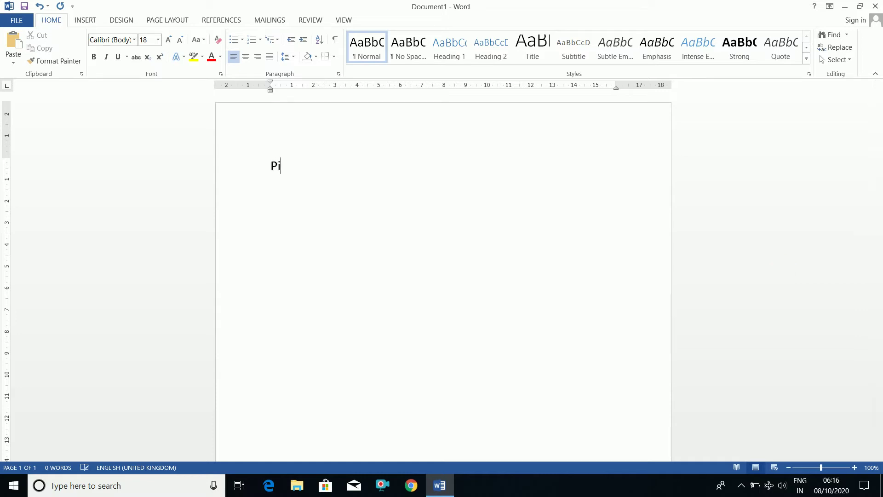
{"action": "type", "text": "ctures: "}
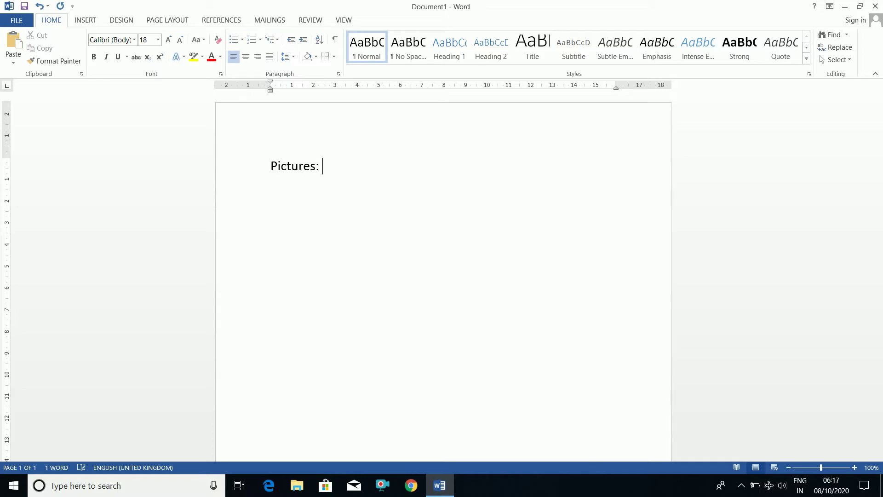
{"action": "type", "text": "It is used to insert a picture"}
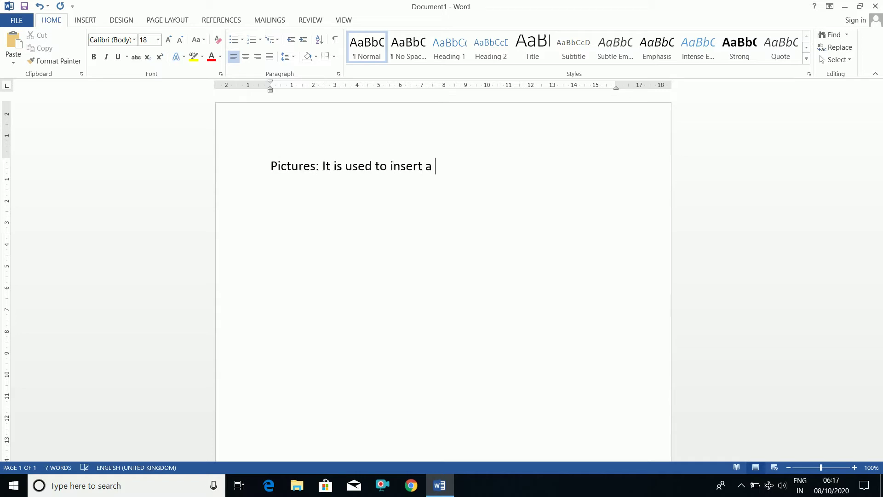
{"action": "type", "text": " from the com"}
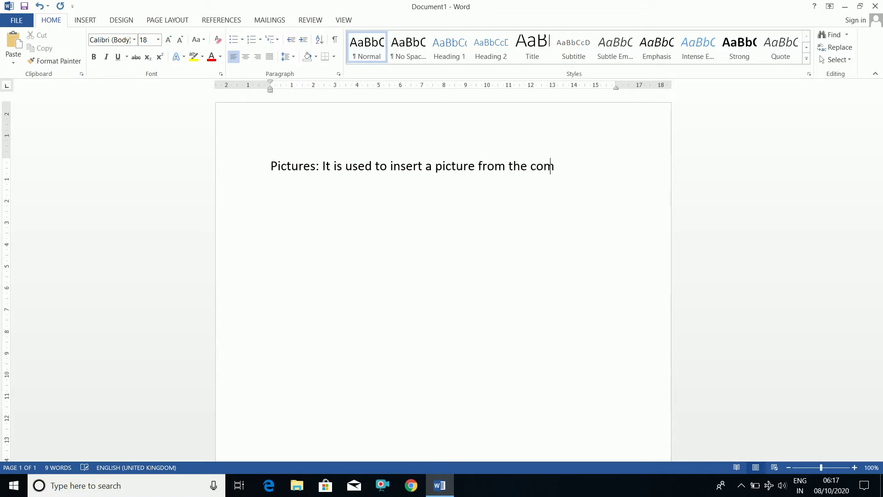
{"action": "type", "text": "puter system"}
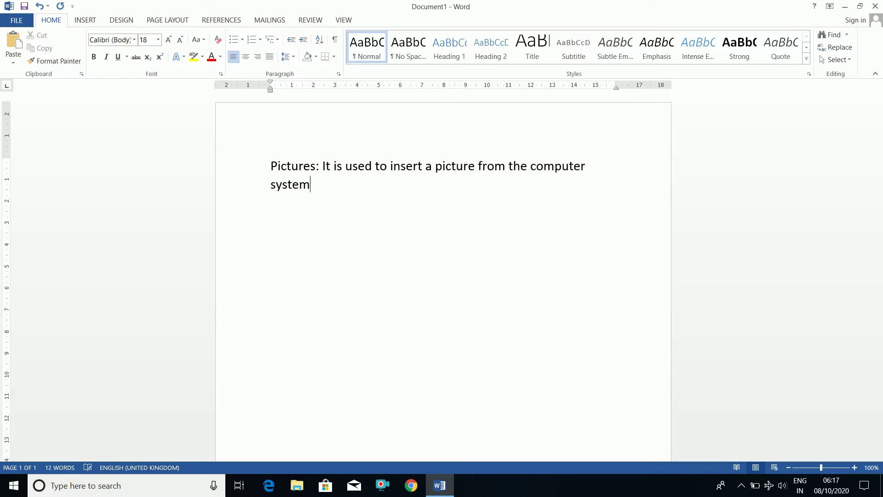
{"action": "type", "text": ". Steps to insert picture"}
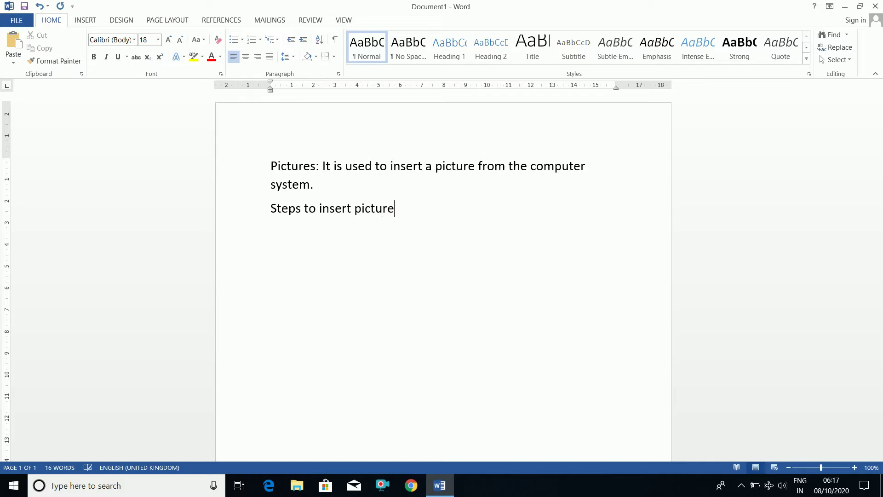
Add an "===" rule beneath "Steps to insert picture" and start a numbered list with "Click on Insert tab.".
{"action": "key", "text": "Return"}
{"action": "type", "text": "==="}
{"action": "key", "text": "Return"}
{"action": "type", "text": "1. click"}
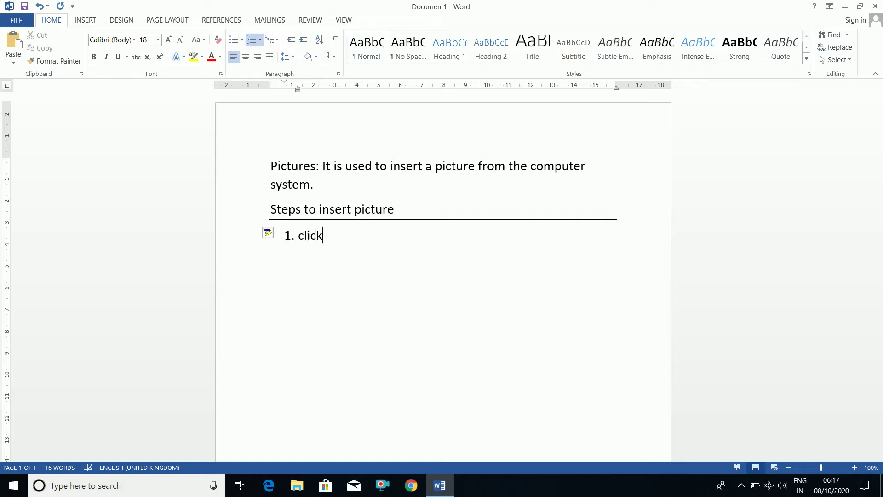
{"action": "type", "text": " on Insert tab"}
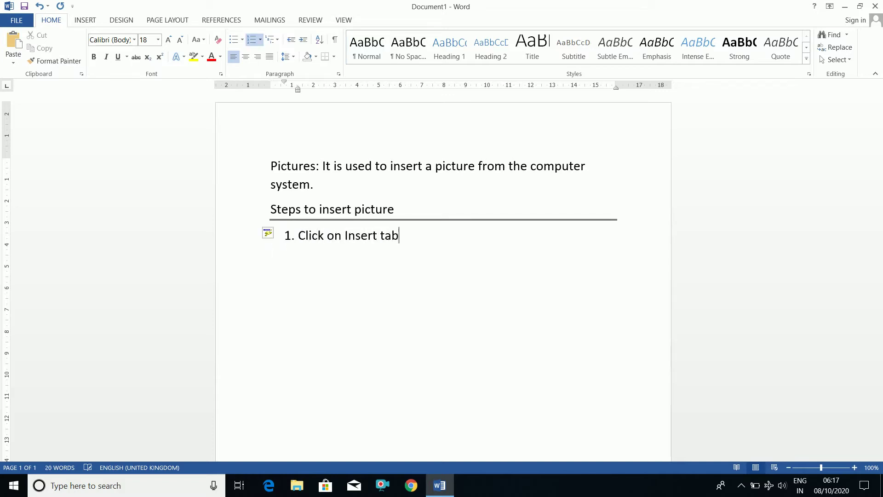
{"action": "type", "text": ". click"}
{"action": "key", "text": "BackSpace"}
{"action": "key", "text": "BackSpace"}
{"action": "key", "text": "BackSpace"}
{"action": "key", "text": "BackSpace"}
{"action": "key", "text": "BackSpace"}
{"action": "key", "text": "Return"}
Write list items 2 and 3 as "Click on Pictures option." and "An insert picture dialog box will appear.".
{"action": "type", "text": "k on Pictures"}
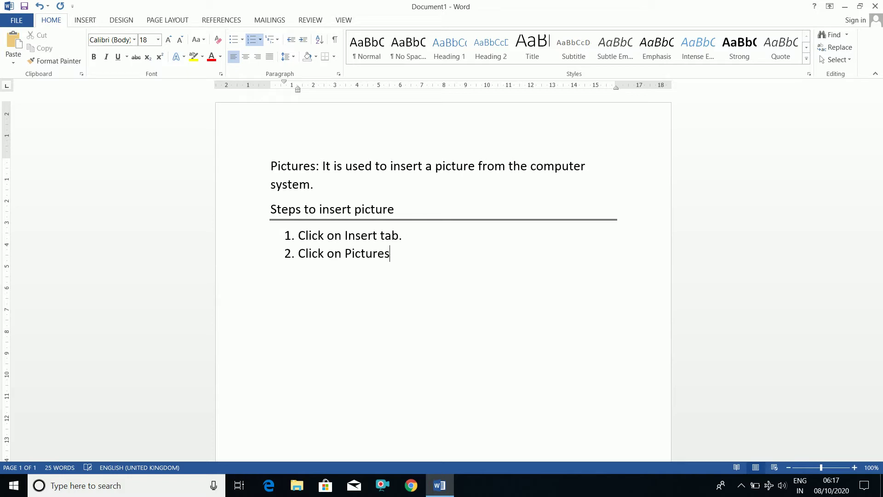
{"action": "type", "text": " option."}
{"action": "key", "text": "Return"}
{"action": "type", "text": "An insert pict"}
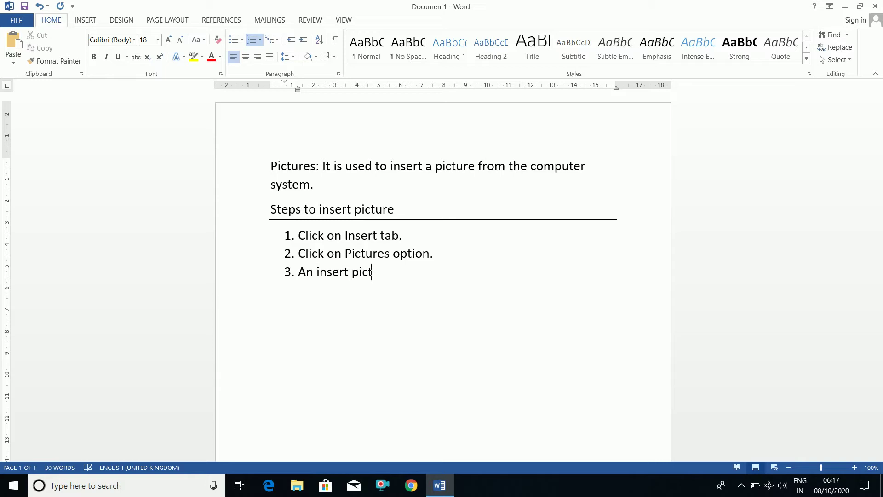
{"action": "type", "text": "ure dialog box will ap"}
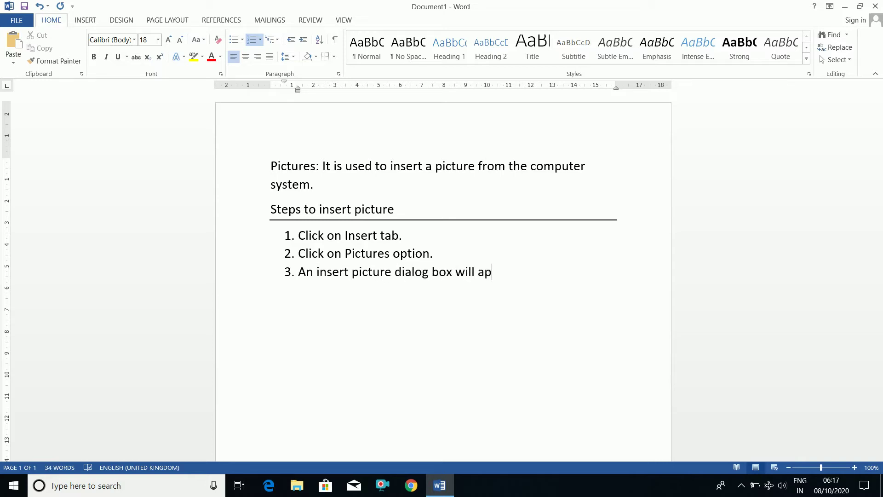
{"action": "type", "text": "pear."}
{"action": "key", "text": "Return"}
Write items 4 and 5, "Select the picture from your saved location." and "Click on Insert.", and end the numbered list.
{"action": "type", "text": "Selec"}
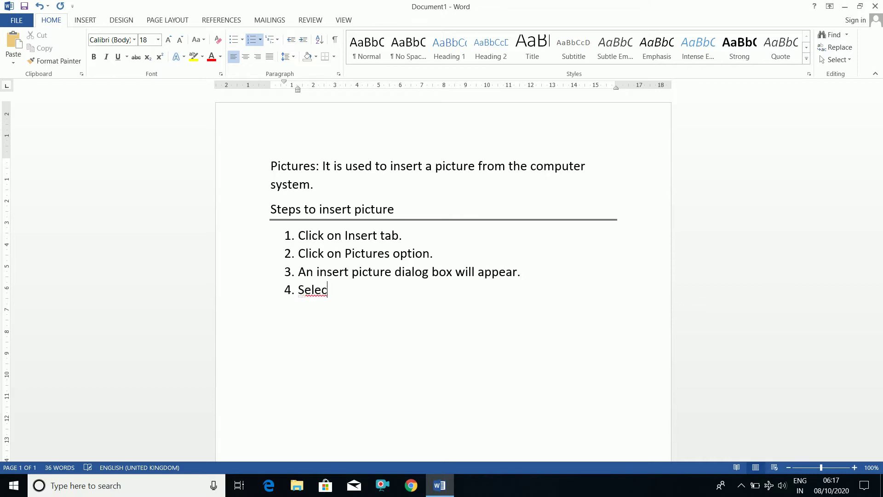
{"action": "type", "text": "t the pictu"}
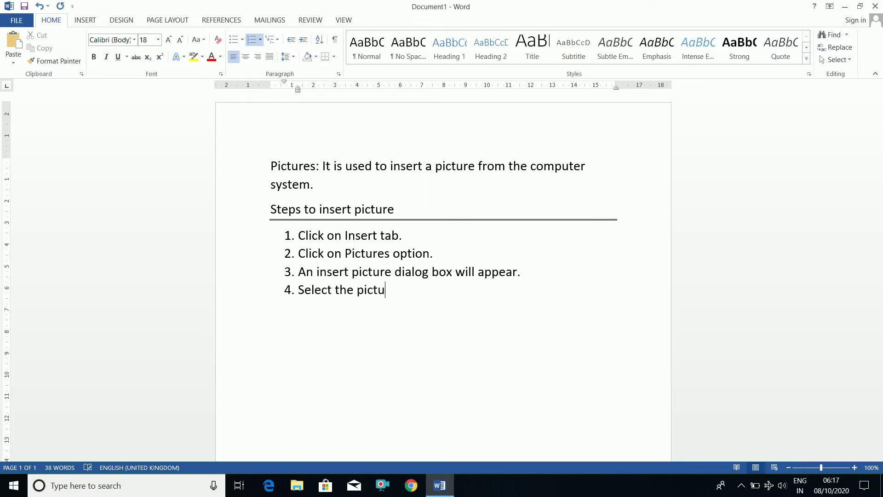
{"action": "type", "text": "re from your save"}
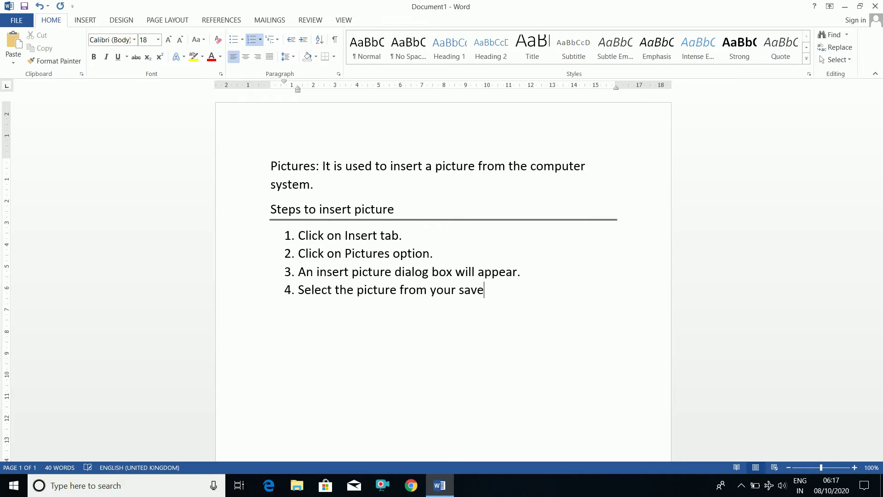
{"action": "type", "text": "d location."}
{"action": "key", "text": "Return"}
{"action": "type", "text": "Click on Inse"}
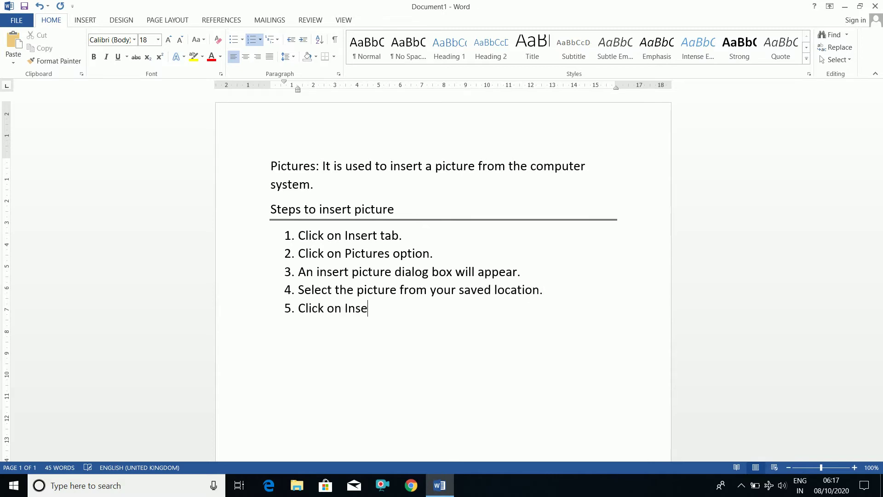
{"action": "type", "text": "rt."}
{"action": "key", "text": "Return"}
{"action": "key", "text": "Return"}
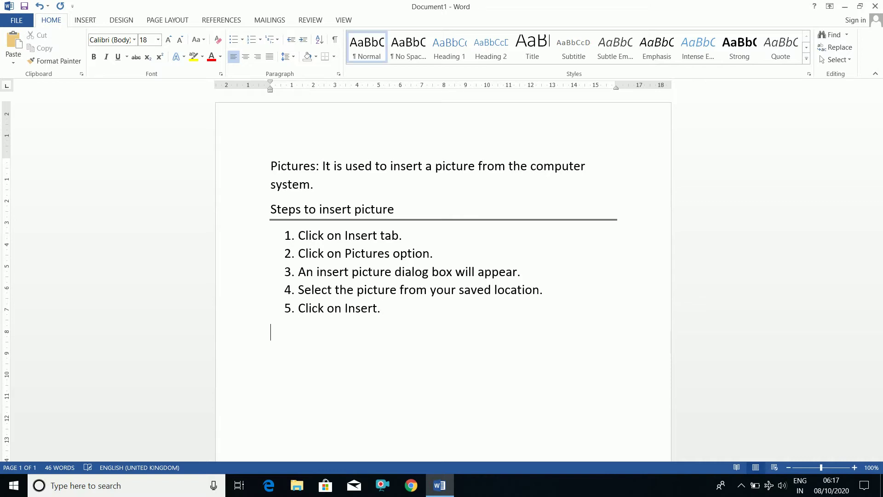
Add the heading "Steps to format an inserted picture" below the list, with an "===" rule beneath it.
{"action": "type", "text": "Steps to form"}
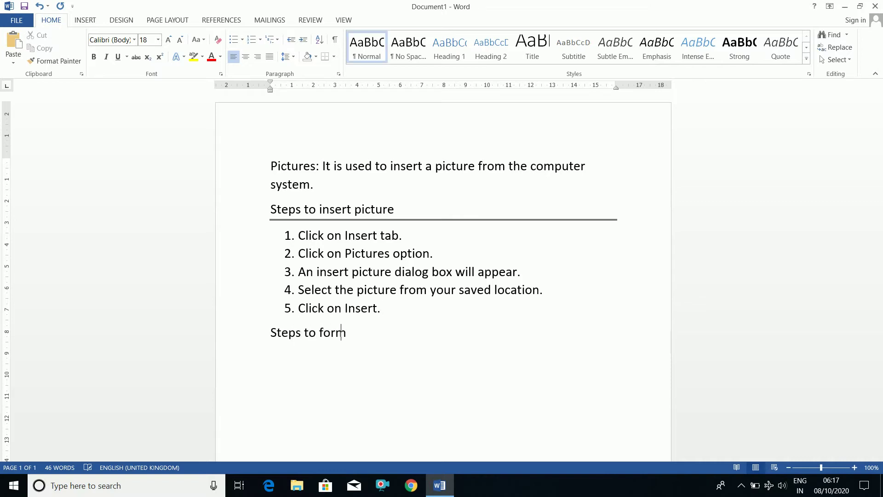
{"action": "type", "text": "at an inserted picture"}
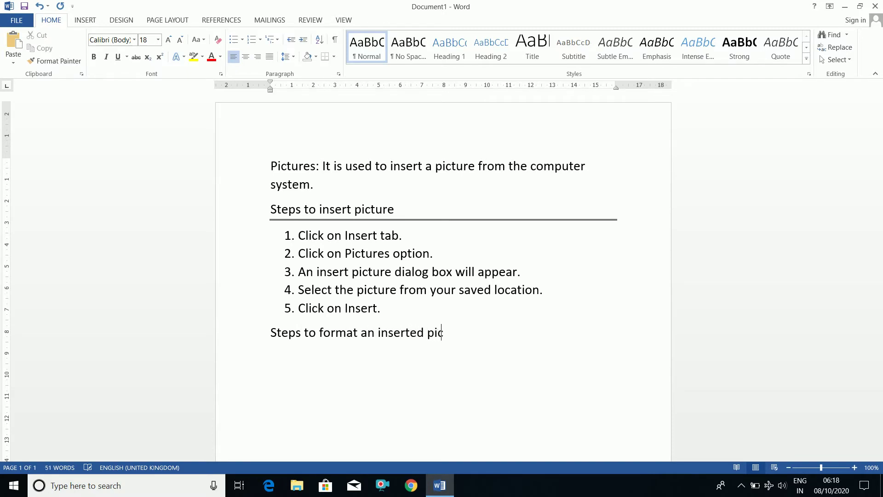
{"action": "key", "text": "Return"}
{"action": "type", "text": "==="}
{"action": "key", "text": "Return"}
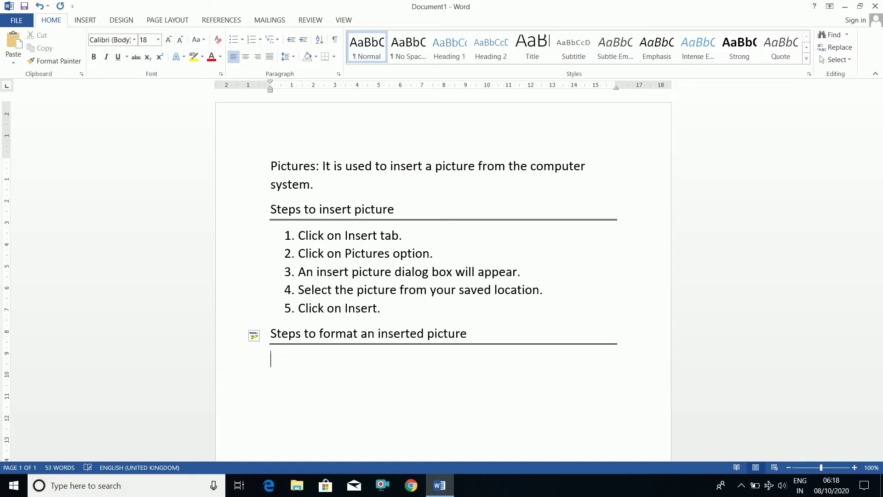
Start a numbered list under the formatting heading with "Click on insert picture." and "A format tab will appear.".
{"action": "type", "text": "1. Click on Pi"}
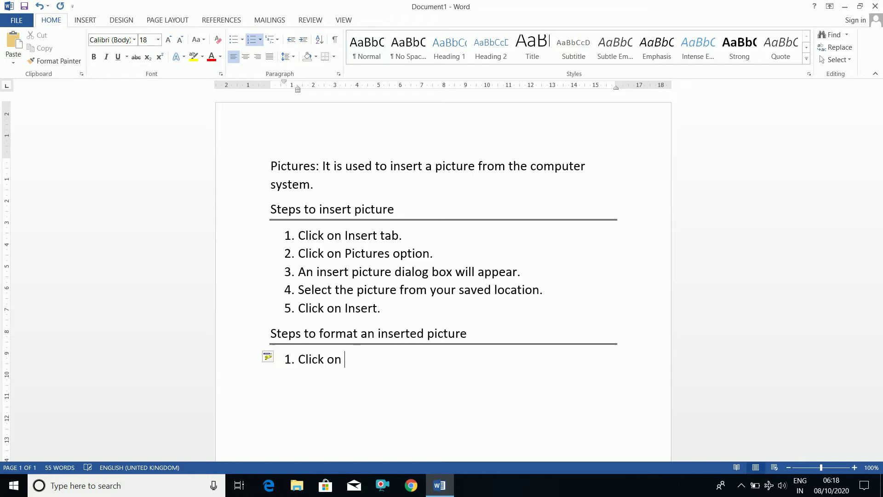
{"action": "key", "text": "BackSpace"}
{"action": "type", "text": "insert picture."}
{"action": "key", "text": "Return"}
{"action": "type", "text": "A"}
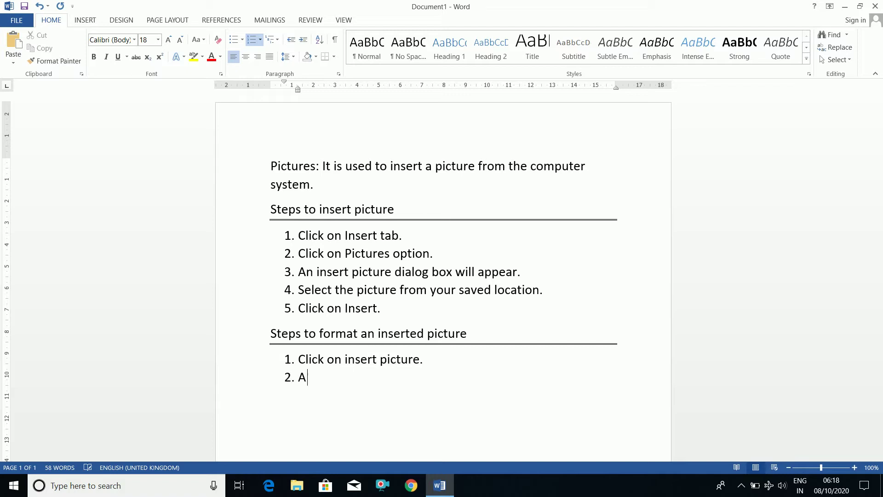
{"action": "type", "text": " format tab will ap"}
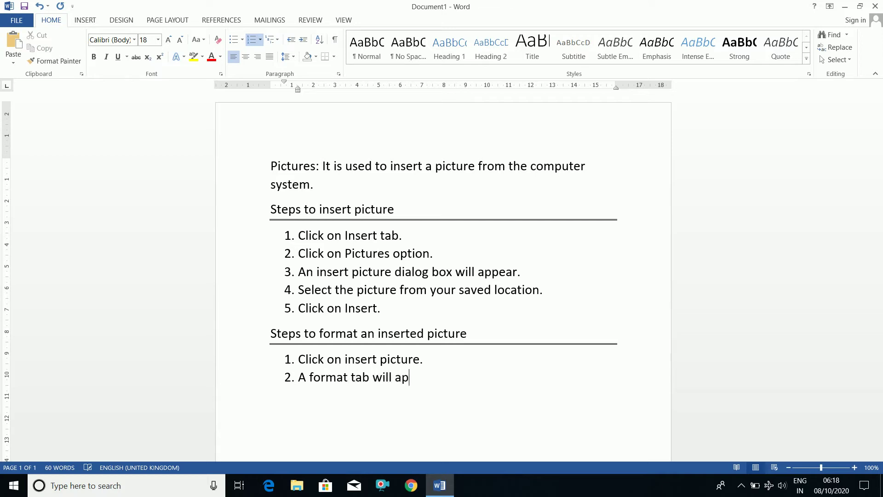
{"action": "type", "text": "pear."}
{"action": "key", "text": "Return"}
Write item 3 as "Select the options from the format tab as required." and end the list.
{"action": "type", "text": "select the "}
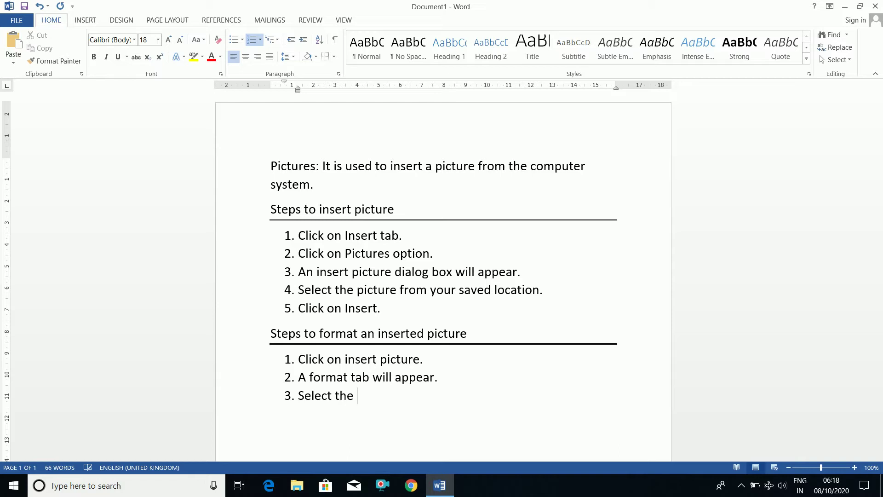
{"action": "type", "text": "options from the"}
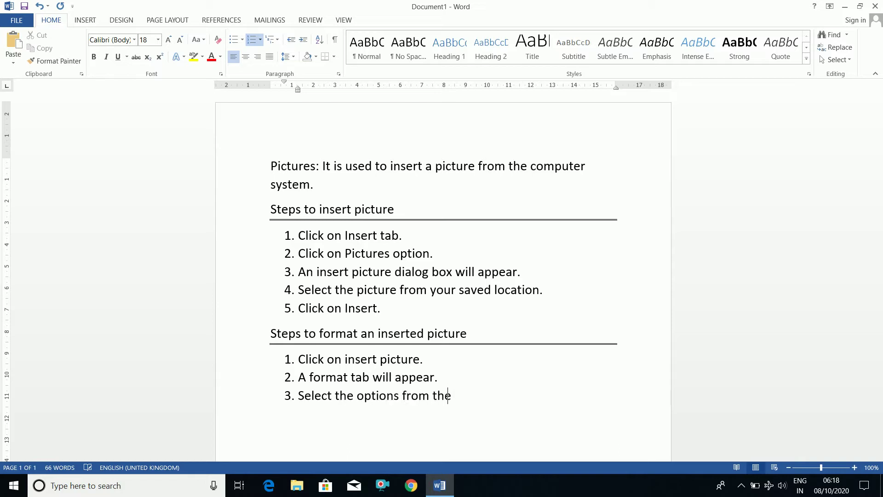
{"action": "type", "text": " format tab as required."}
{"action": "key", "text": "Return"}
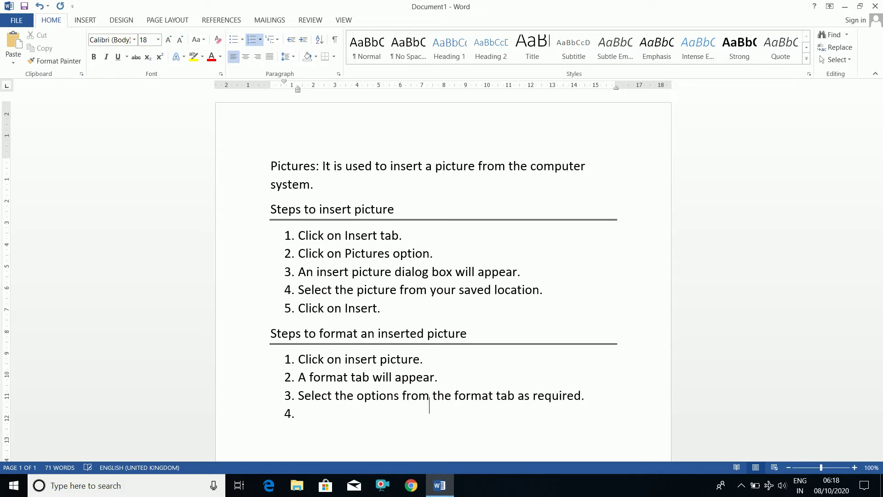
{"action": "key", "text": "BackSpace"}
{"action": "key", "text": "BackSpace"}
{"action": "key", "text": "BackSpace"}
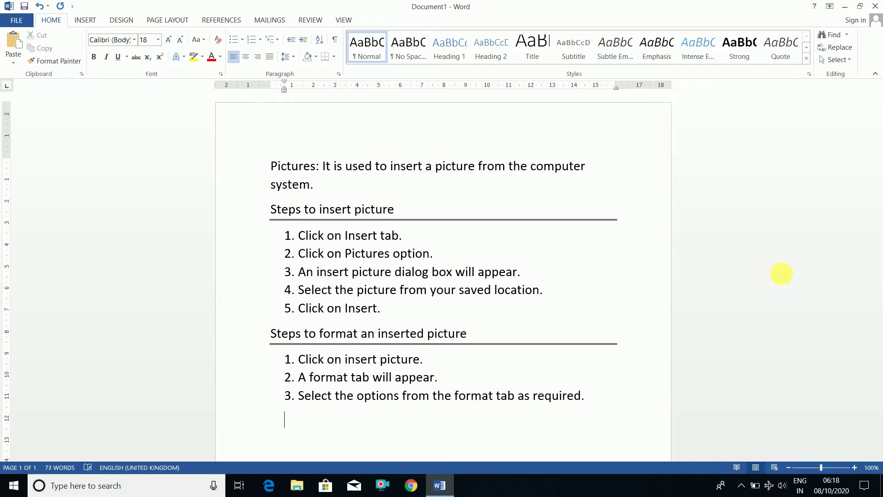
Add the heading "Steps to delete a picture" at the end of the notes, with an "===" rule beneath it.
{"action": "type", "text": "steps to delete"}
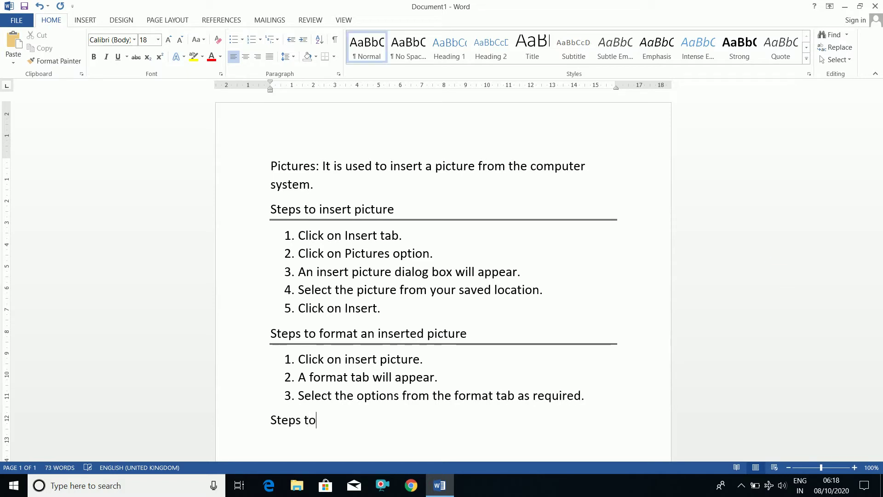
{"action": "type", "text": " a picture"}
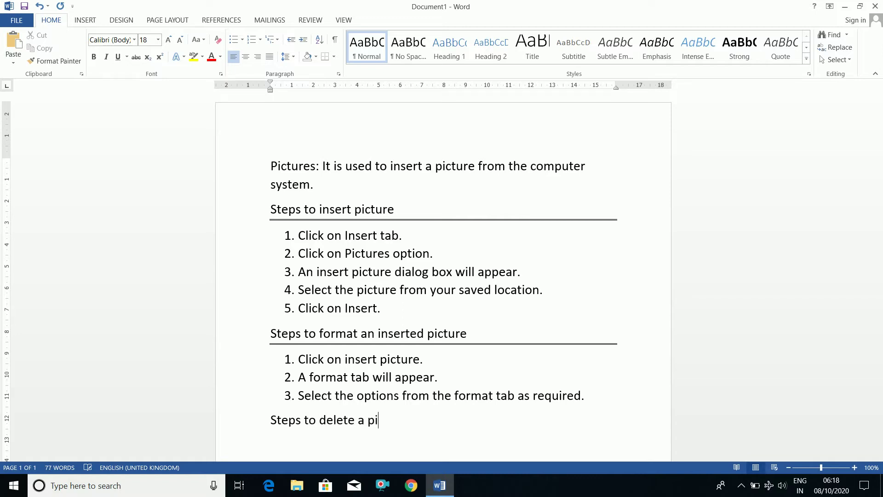
{"action": "key", "text": "Return"}
{"action": "type", "text": "==="}
{"action": "key", "text": "Return"}
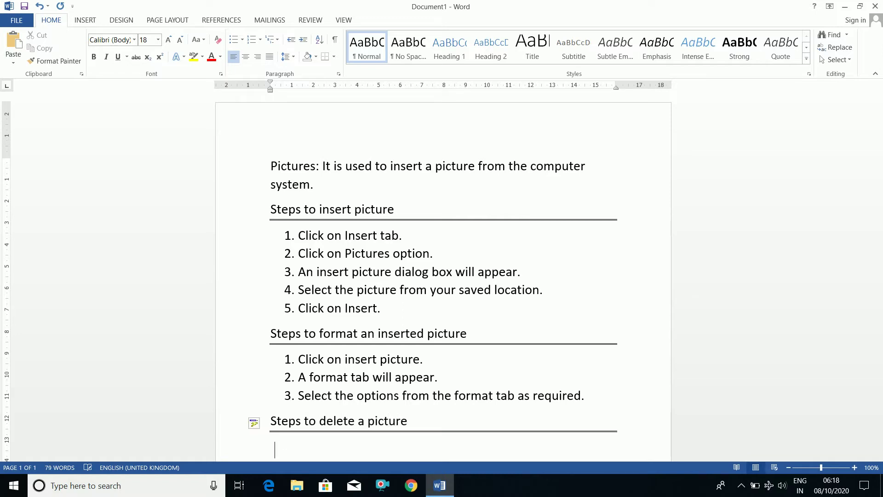
Write a numbered list under the deletion heading: "Click on inserted picture." and "Click Delete button from the keyboard.".
{"action": "type", "text": ". Cl"}
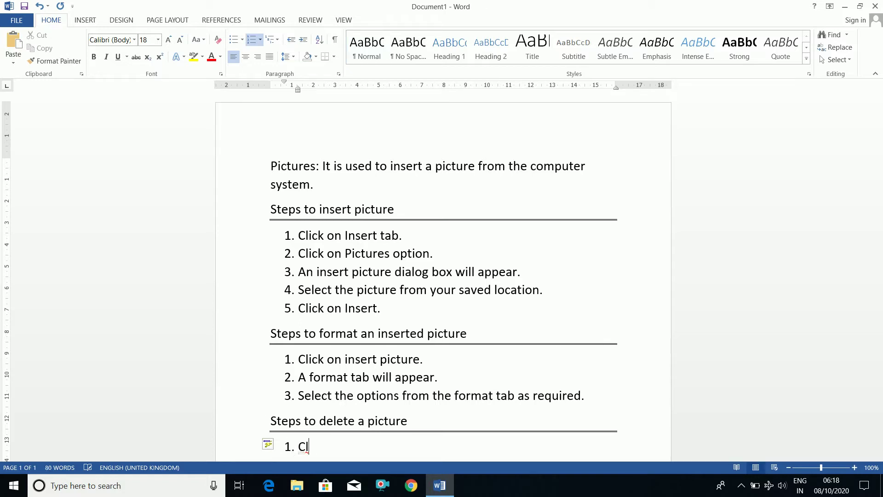
{"action": "type", "text": "ick on inserted picture."}
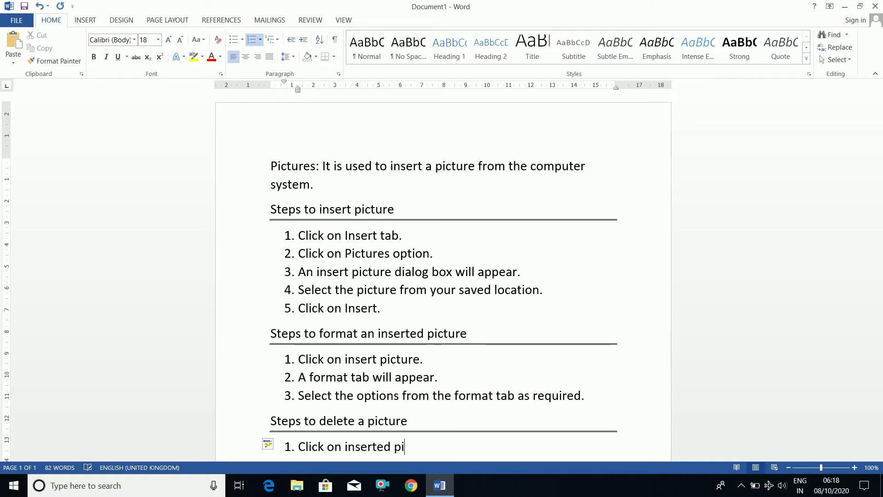
{"action": "key", "text": "Return"}
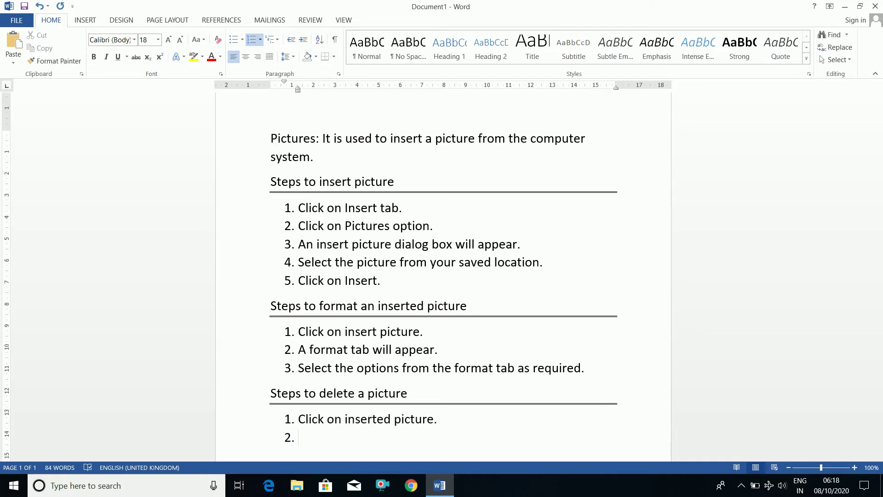
{"action": "type", "text": "Click Delete button fro"}
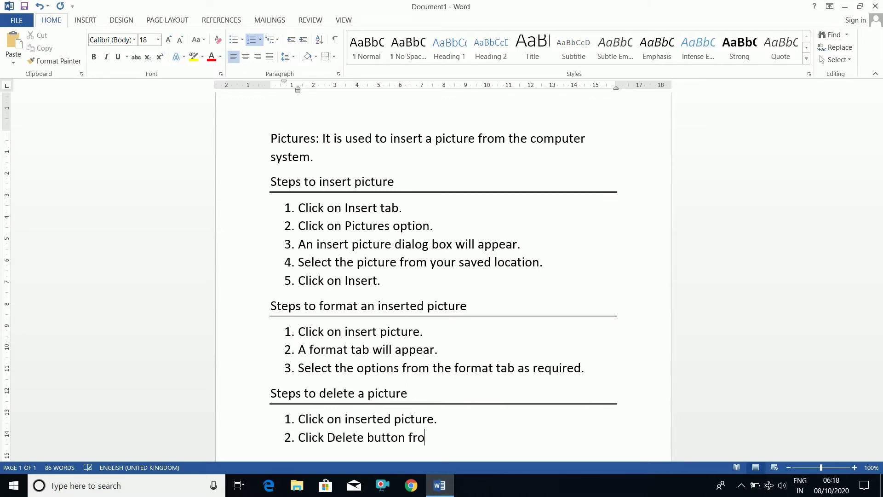
{"action": "type", "text": "m the keyboard"}
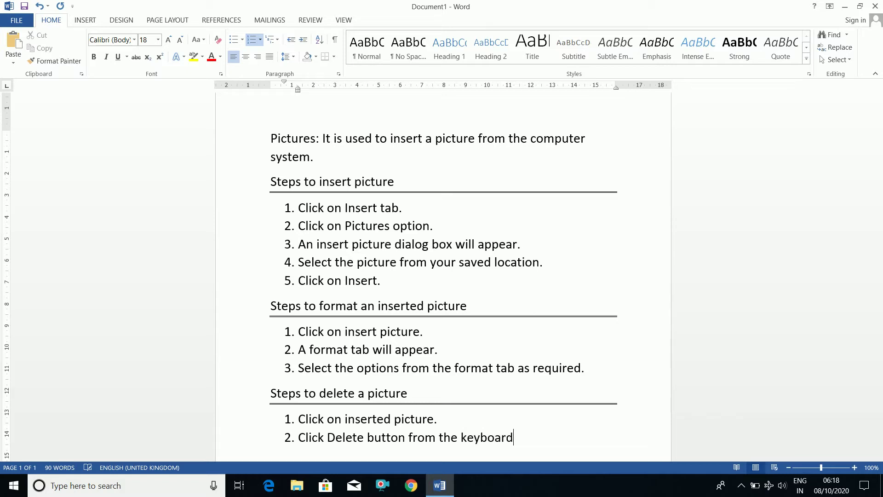
{"action": "type", "text": "."}
Select all the notes in the document and delete them, leaving a blank page.
{"action": "left_click", "coordinate": [85, 21]}
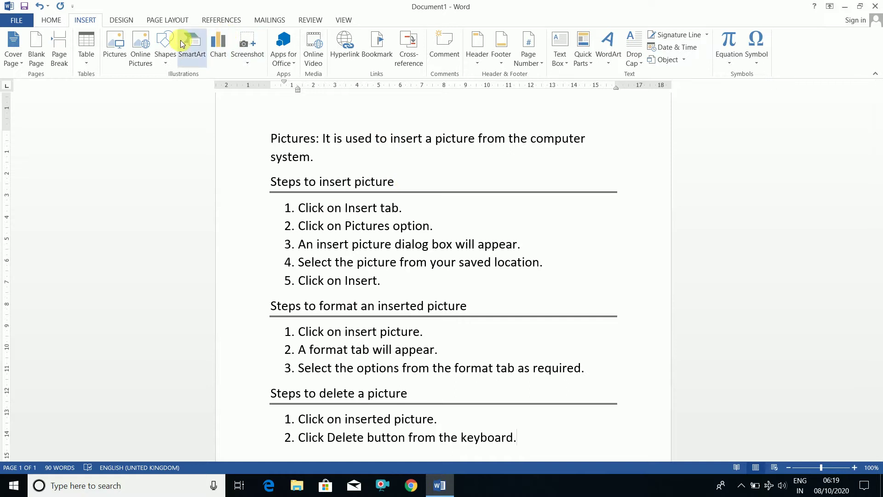
{"action": "left_click", "coordinate": [299, 143]}
{"action": "key", "text": "ctrl+a"}
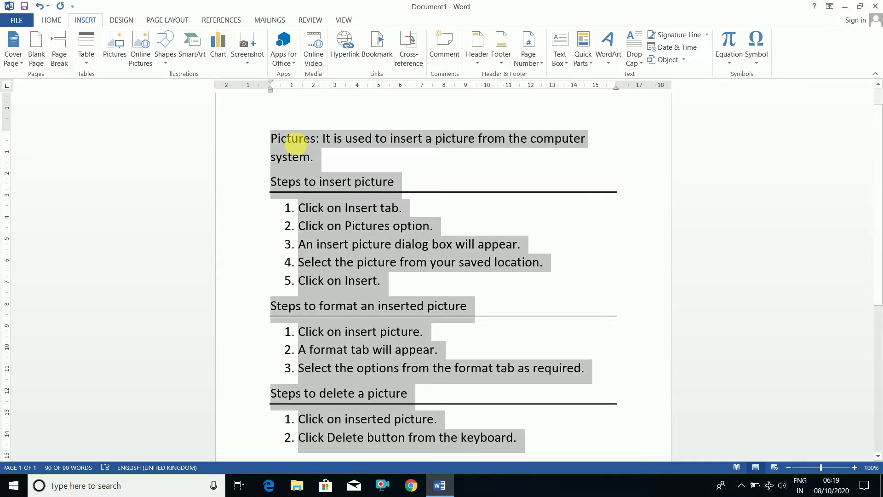
{"action": "key", "text": "Delete"}
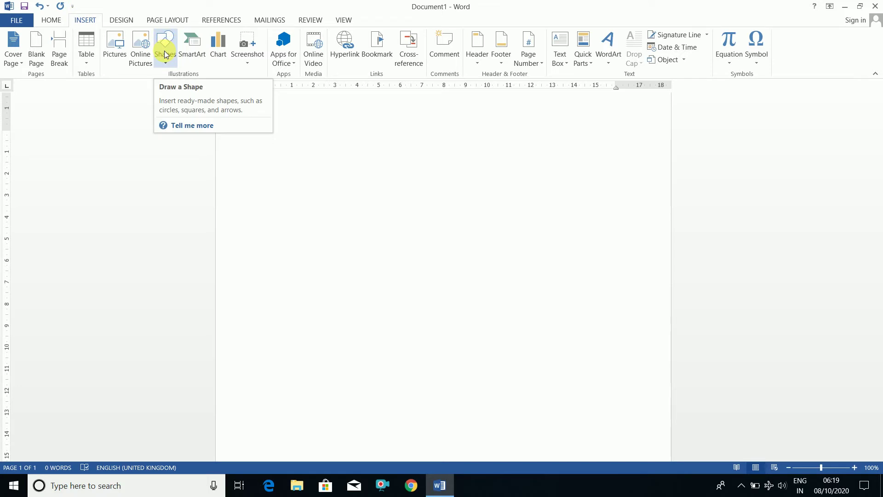
Draw a horizontal arrow shape about 2 cm long, pointing right, near the start of the blank page, and deselect it.
{"action": "left_click", "coordinate": [171, 66]}
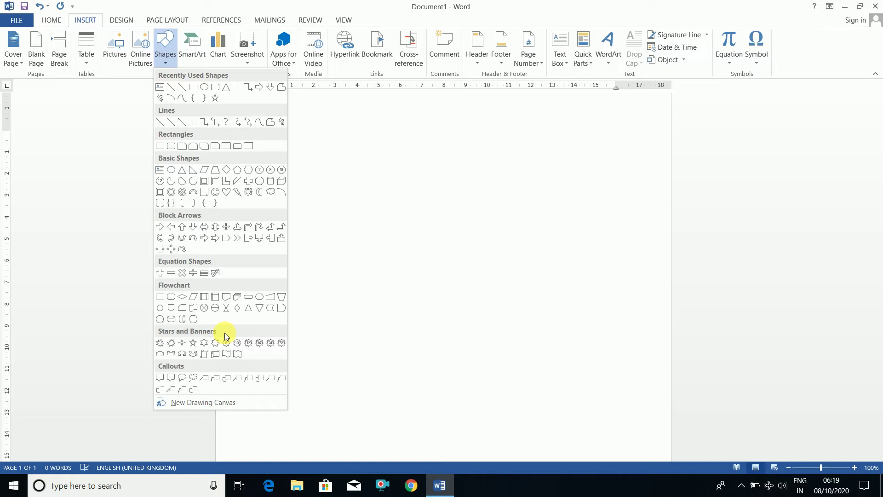
{"action": "left_click", "coordinate": [182, 87]}
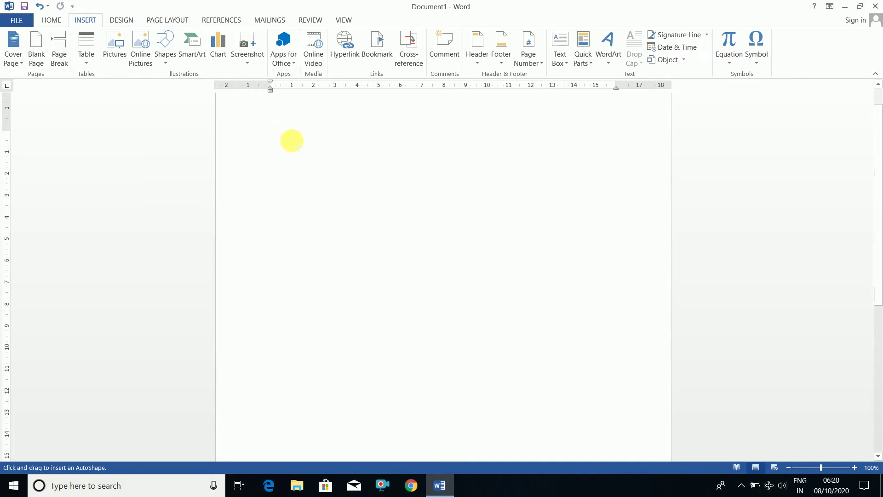
{"action": "key", "text": "Escape"}
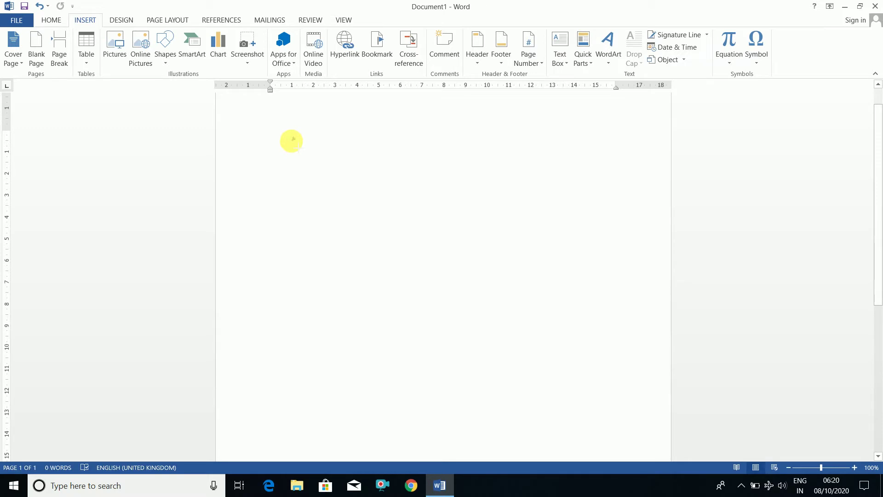
{"action": "mouse_move", "coordinate": [292, 140]}
{"action": "left_mouse_down"}
{"action": "mouse_move", "coordinate": [462, 204]}
{"action": "mouse_move", "coordinate": [376, 169]}
{"action": "mouse_move", "coordinate": [347, 201]}
{"action": "mouse_move", "coordinate": [291, 198]}
{"action": "mouse_move", "coordinate": [318, 203]}
{"action": "mouse_move", "coordinate": [386, 168]}
{"action": "mouse_move", "coordinate": [346, 125]}
{"action": "mouse_move", "coordinate": [302, 118]}
{"action": "mouse_move", "coordinate": [339, 141]}
{"action": "left_mouse_up"}
{"action": "left_click", "coordinate": [362, 182]}
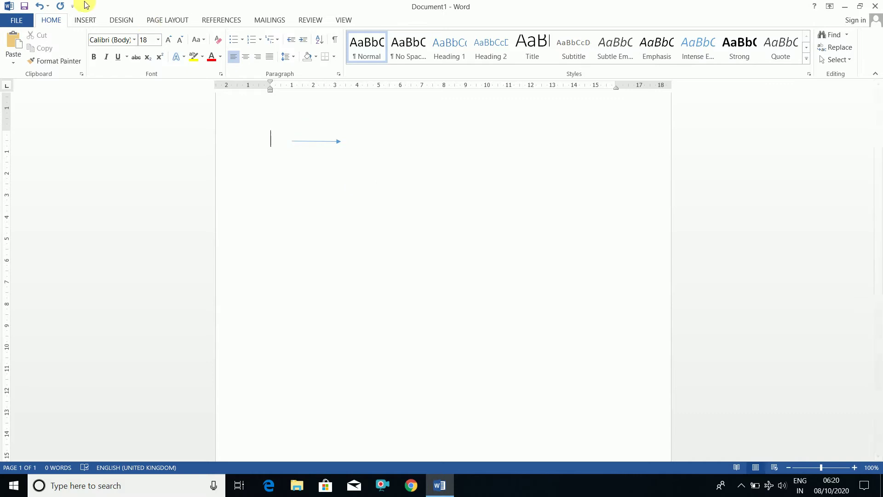
Draw a moon shape about 1.7 cm wide and 3.2 cm high beside the arrow, and deselect it.
{"action": "left_click", "coordinate": [84, 20]}
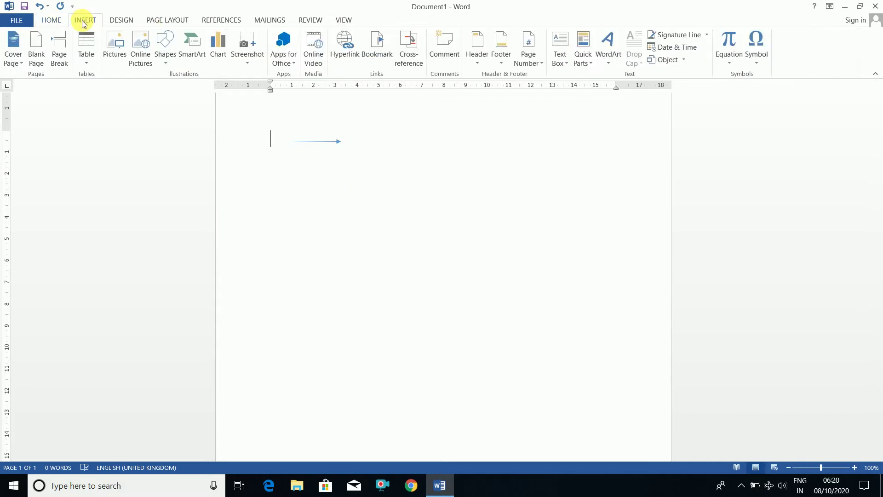
{"action": "left_click", "coordinate": [161, 56]}
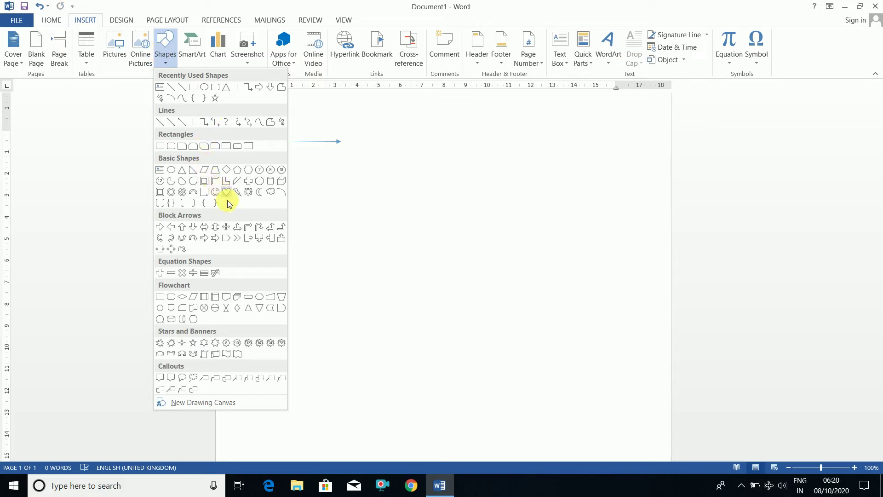
{"action": "left_click", "coordinate": [260, 197]}
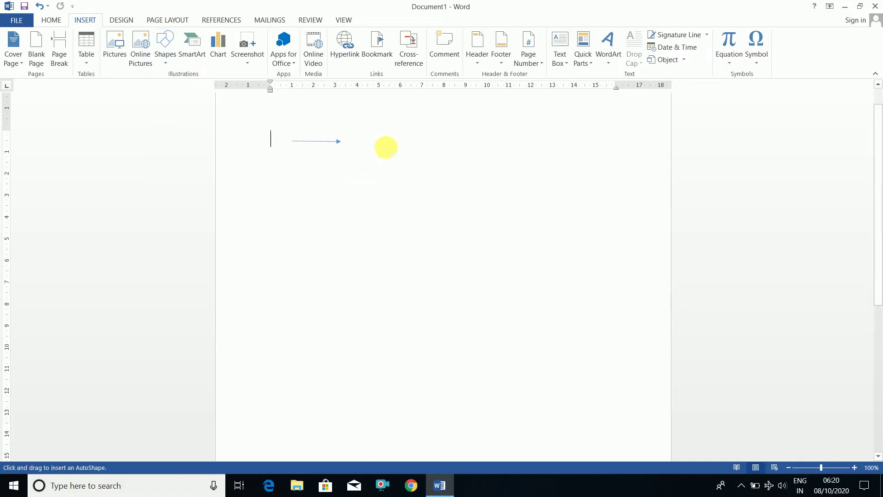
{"action": "left_click_drag", "start_coordinate": [386, 146], "coordinate": [424, 217]}
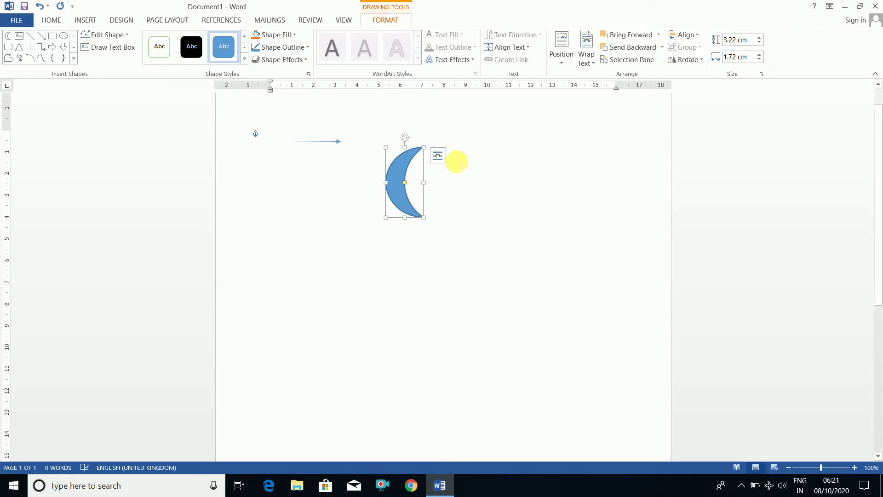
{"action": "left_click", "coordinate": [490, 180]}
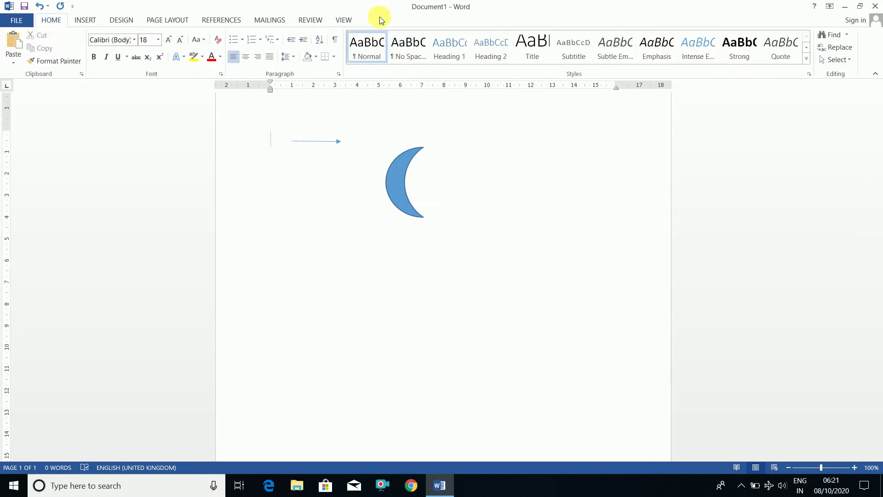
Apply the black-outline, unfilled preset shape style to the moon.
{"action": "left_click", "coordinate": [333, 144]}
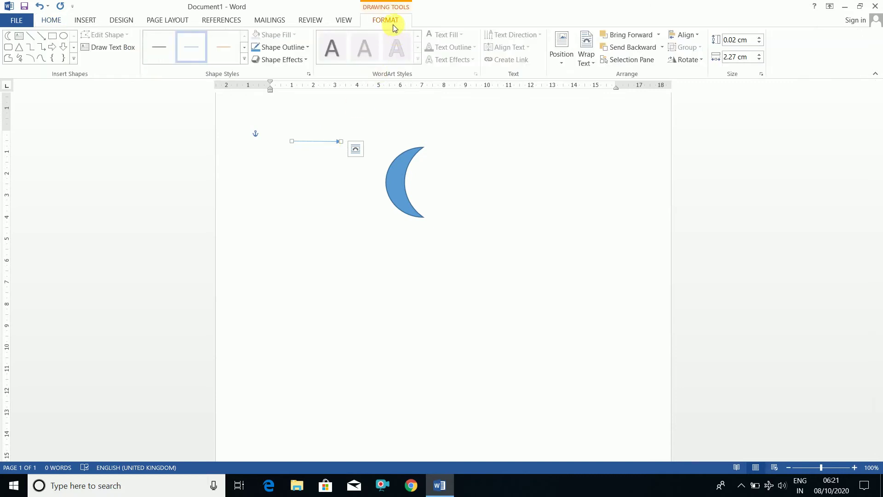
{"action": "left_click", "coordinate": [406, 178]}
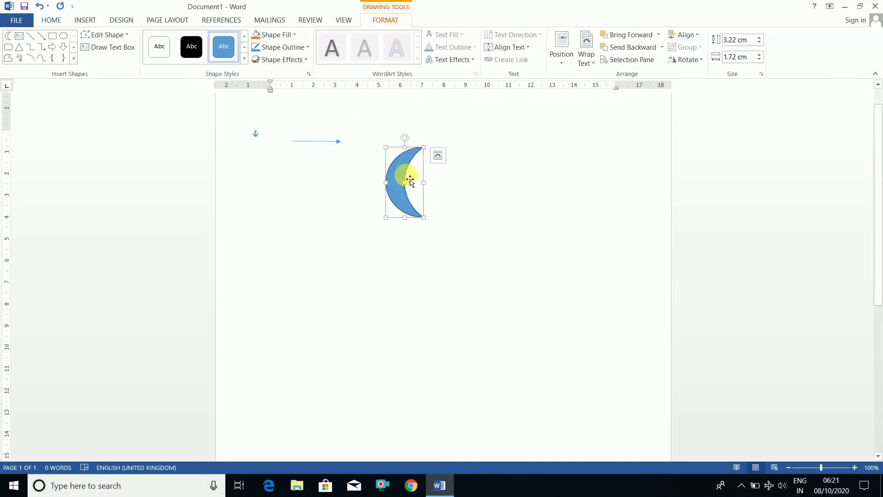
{"action": "left_click", "coordinate": [244, 58]}
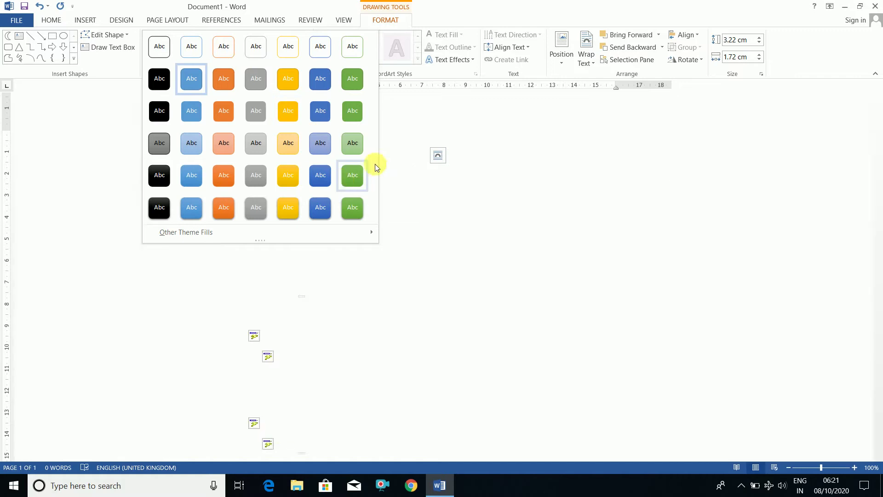
{"action": "left_click", "coordinate": [165, 56]}
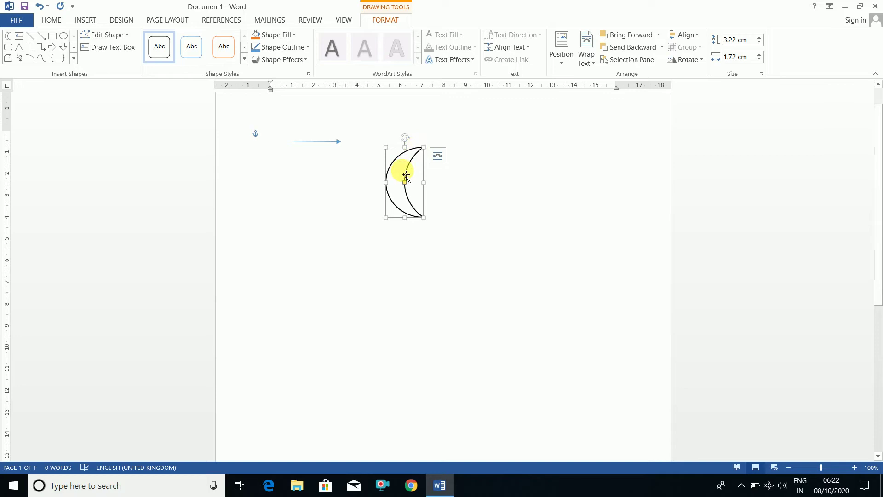
Delete the moon and the arrow, leaving a blank page.
{"action": "key", "text": "Delete"}
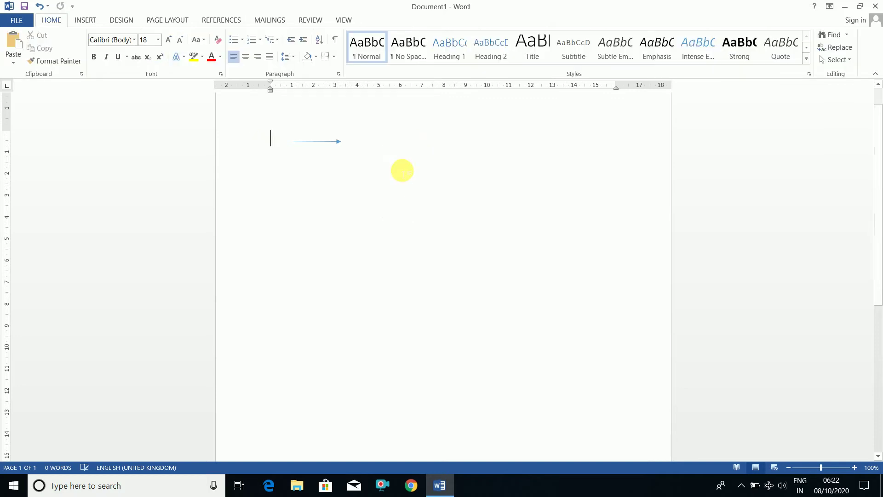
{"action": "left_click", "coordinate": [320, 144]}
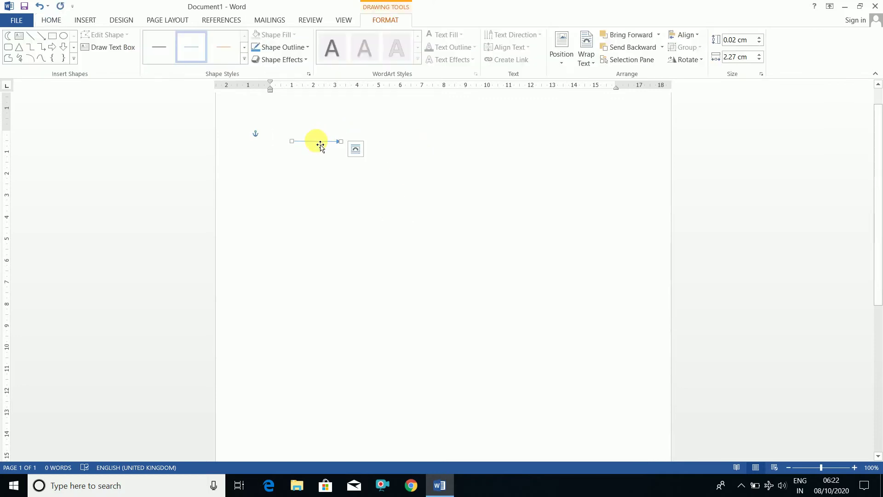
{"action": "key", "text": "Delete"}
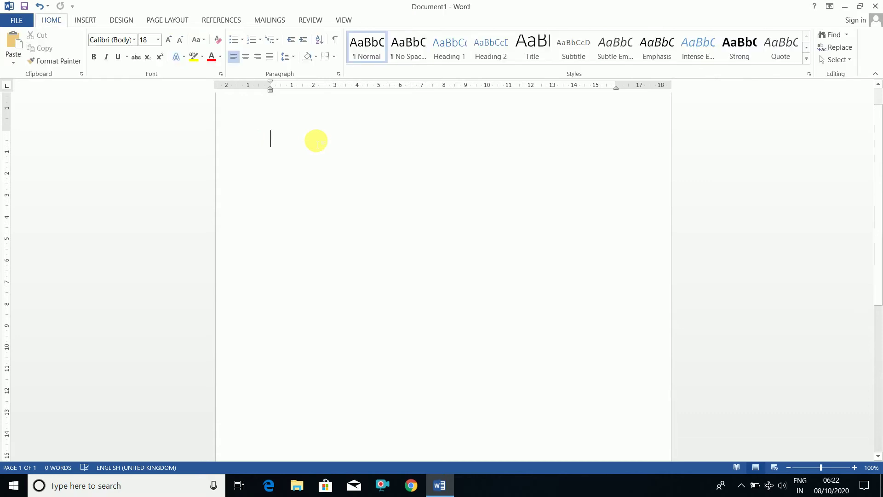
Write the definition "Shapes: It is used to insert ready made images in our document." at the start of the page.
{"action": "left_click", "coordinate": [84, 19]}
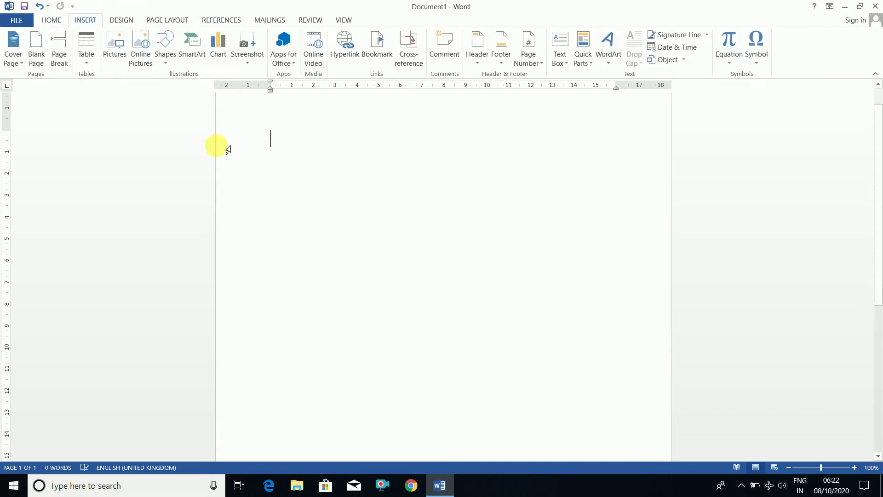
{"action": "type", "text": "Shapes:"}
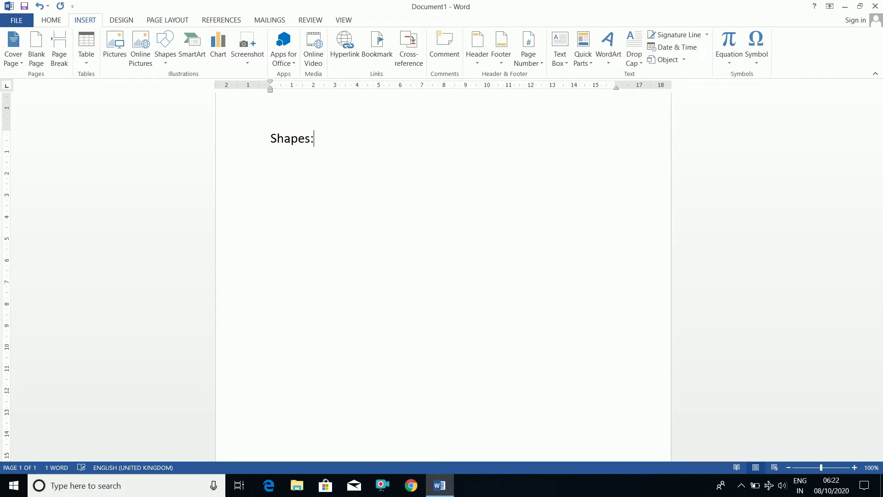
{"action": "type", "text": " lt is"}
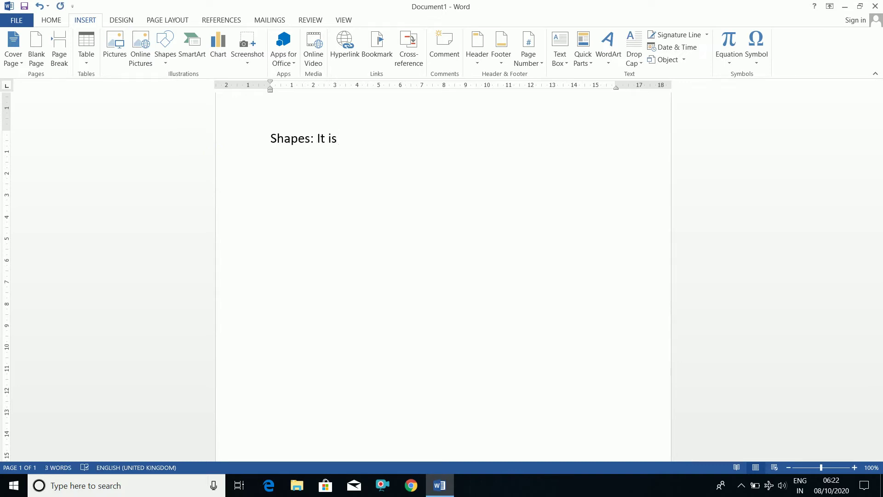
{"action": "type", "text": " used to insert ready ma"}
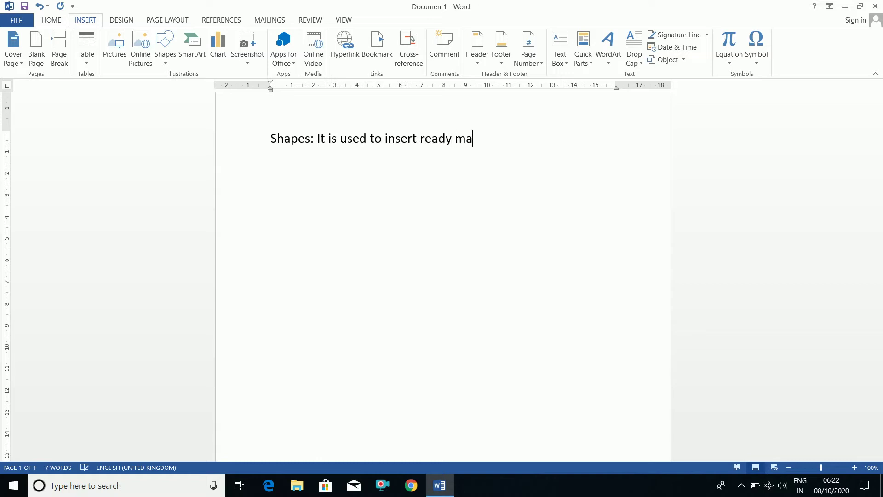
{"action": "type", "text": "de images in "}
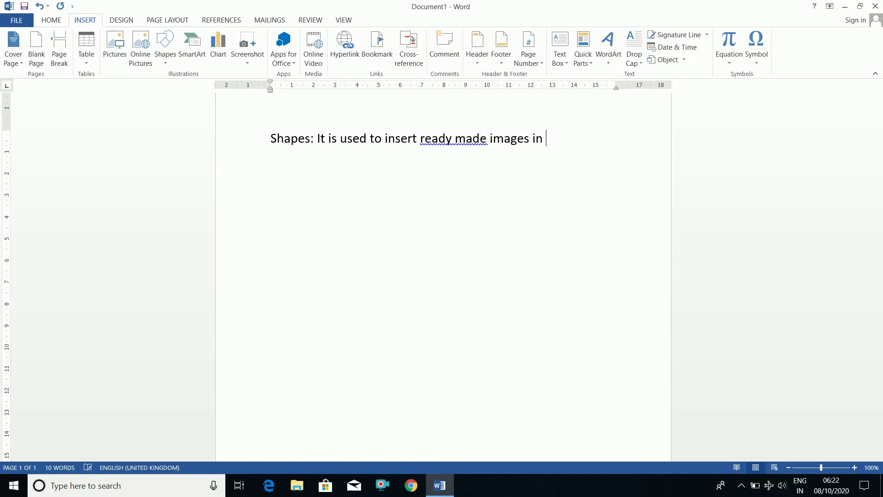
{"action": "type", "text": "our document."}
{"action": "key", "text": "Return"}
Add the heading "Steps to insert shapes" below the definition, with an "===" rule beneath it.
{"action": "type", "text": "Step"}
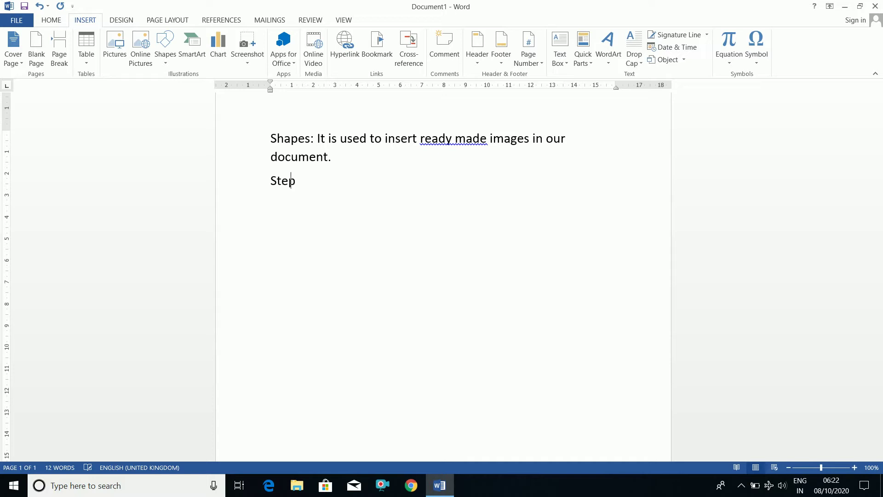
{"action": "type", "text": "s to insert shapes"}
{"action": "key", "text": "Return"}
{"action": "type", "text": "==="}
{"action": "key", "text": "Return"}
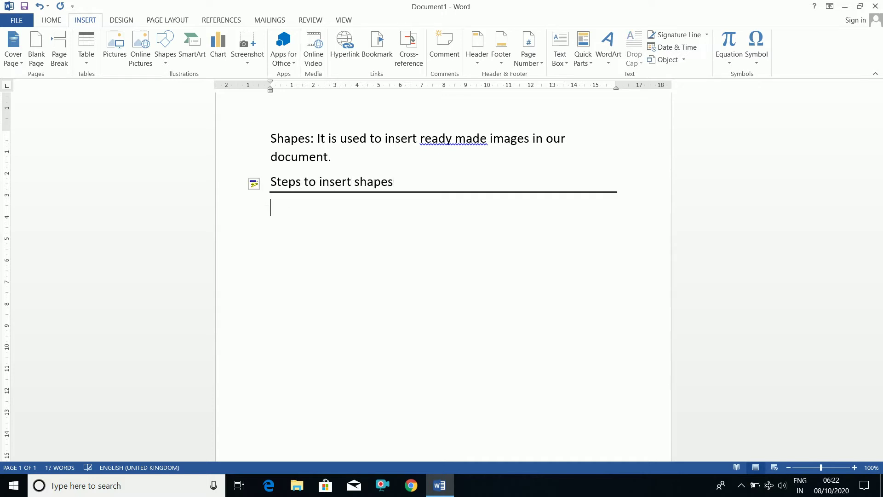
Start a numbered list under the insertion heading with the item "Click on Insert tab.".
{"action": "type", "text": "1. Click o"}
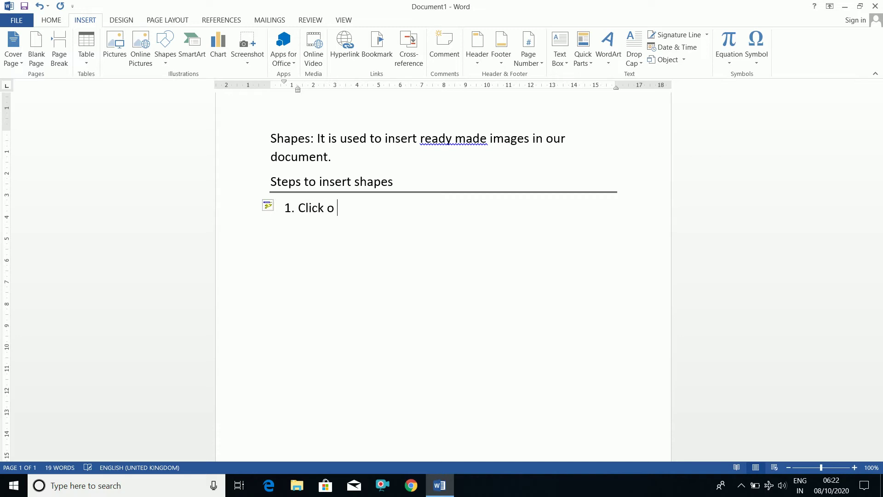
{"action": "type", "text": "n O"}
{"action": "key", "text": "BackSpace"}
{"action": "type", "text": "Insert tab."}
{"action": "key", "text": "Return"}
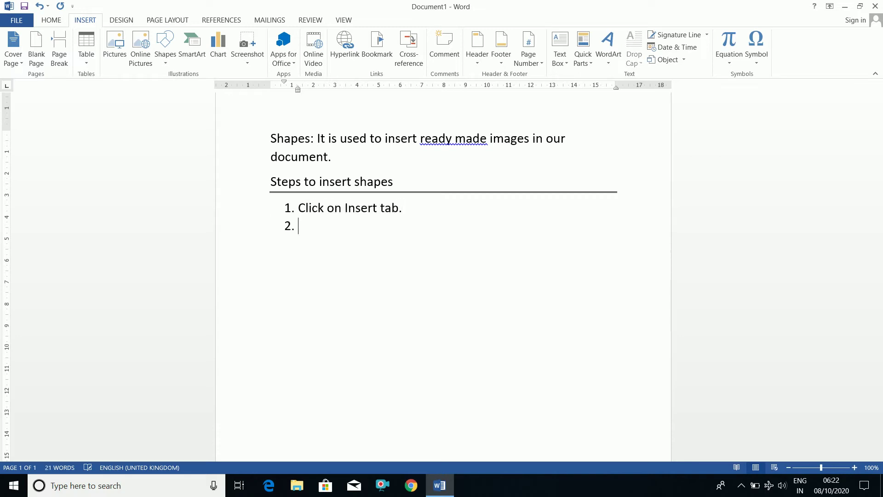
Add "Click on Shapes drop button." as the second item of the insertion list.
{"action": "type", "text": "cklck"}
{"action": "key", "text": "BackSpace"}
{"action": "key", "text": "BackSpace"}
{"action": "key", "text": "BackSpace"}
{"action": "key", "text": "BackSpace"}
{"action": "type", "text": "lick on Shap"}
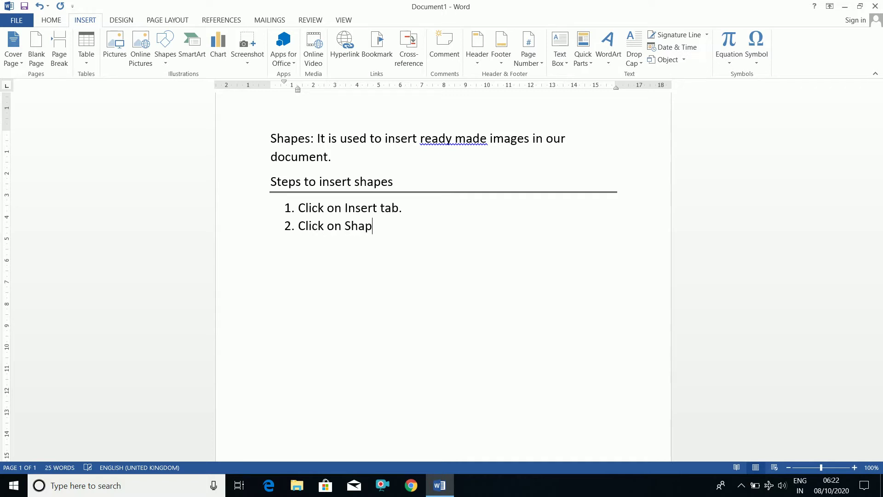
{"action": "type", "text": "es drop button."}
{"action": "key", "text": "Return"}
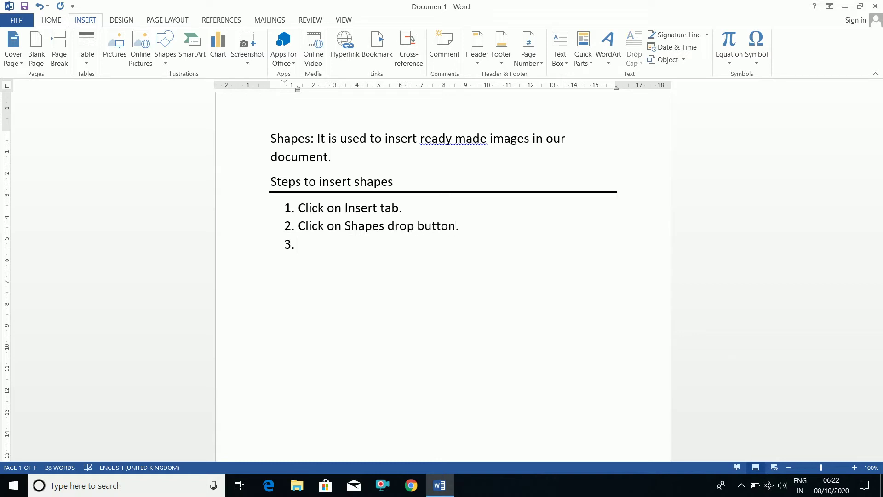
Add the third and fourth insertion items: "Select your required shape." and "A + sign will appear.".
{"action": "type", "text": "Select your requi"}
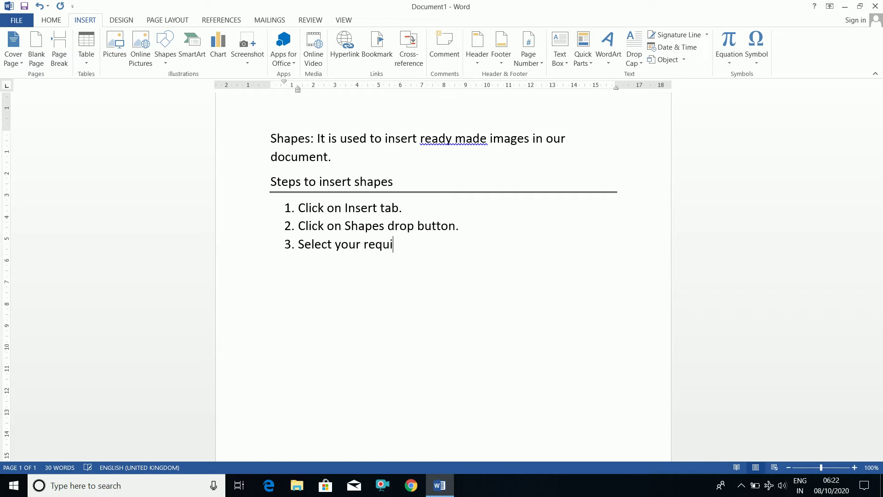
{"action": "type", "text": "red shapes"}
{"action": "key", "text": "Return"}
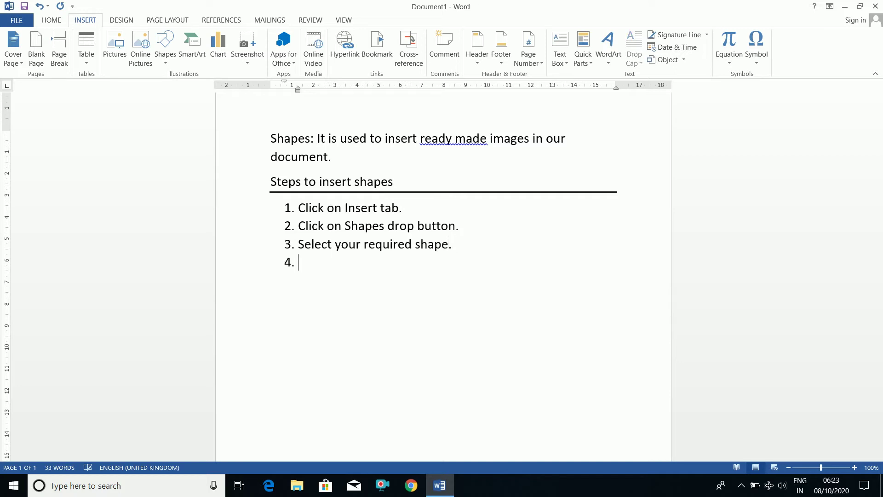
{"action": "type", "text": "A + sign will appear"}
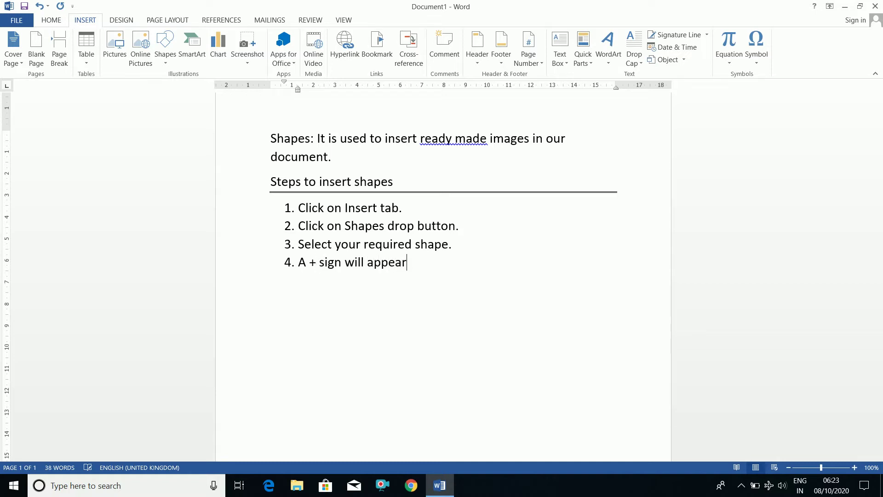
{"action": "type", "text": "."}
{"action": "key", "text": "Return"}
Add "Press the mouse left button and drag the mouse." as the fifth item of the insertion list.
{"action": "type", "text": "Press the mou"}
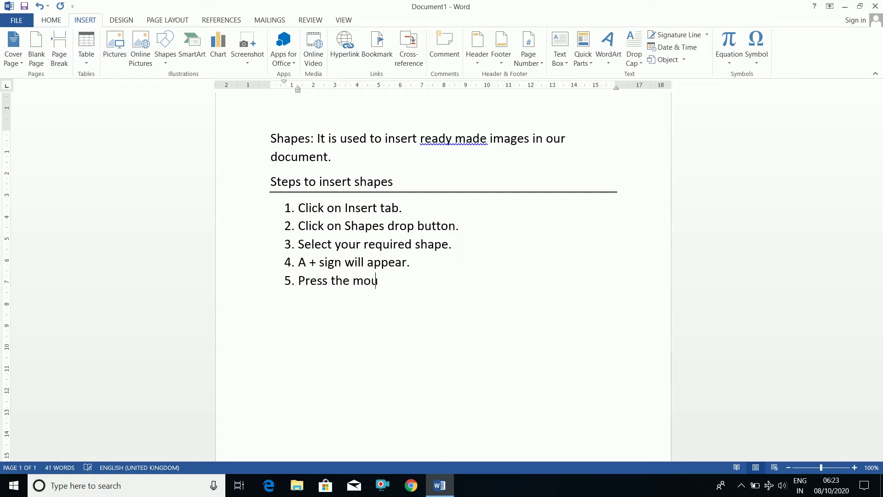
{"action": "type", "text": "se left button and d"}
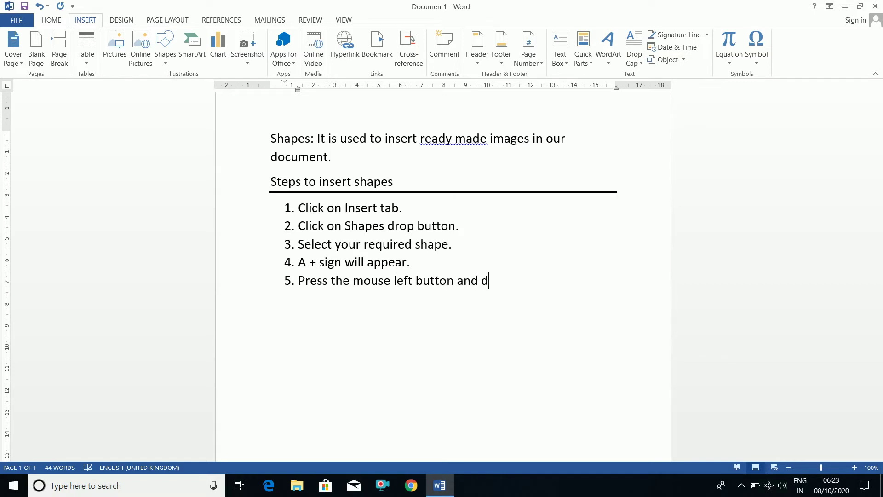
{"action": "type", "text": "rag the maouse"}
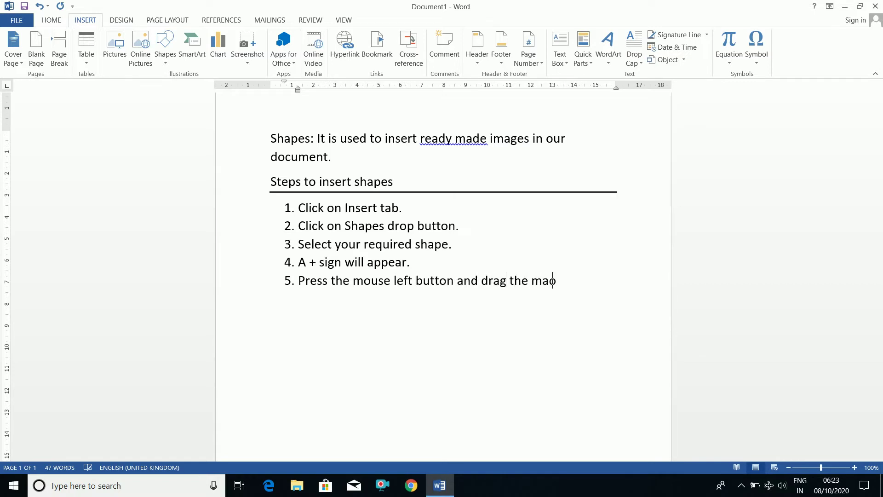
{"action": "key", "text": "BackSpace"}
{"action": "key", "text": "BackSpace"}
{"action": "key", "text": "BackSpace"}
{"action": "key", "text": "BackSpace"}
{"action": "key", "text": "BackSpace"}
{"action": "type", "text": "ouse."}
{"action": "key", "text": "Return"}
Add "Release the mouse left button." as the sixth item and end the numbered list.
{"action": "type", "text": "release"}
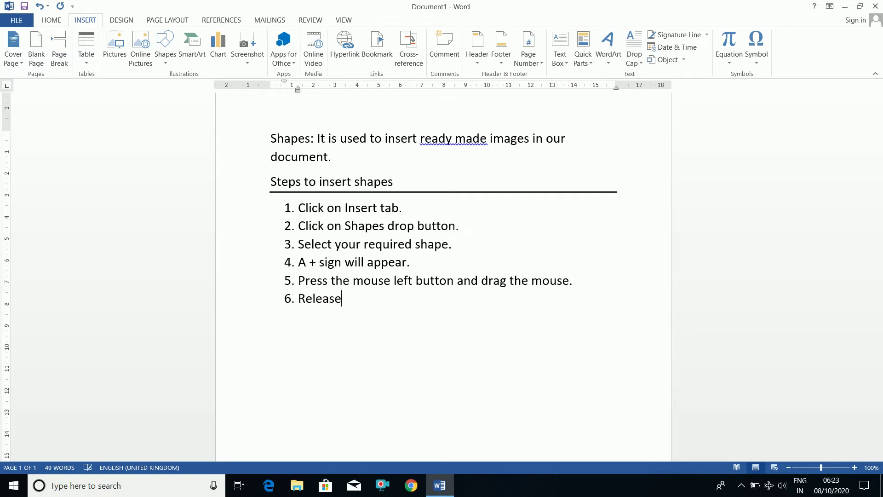
{"action": "type", "text": " the mouse left button."}
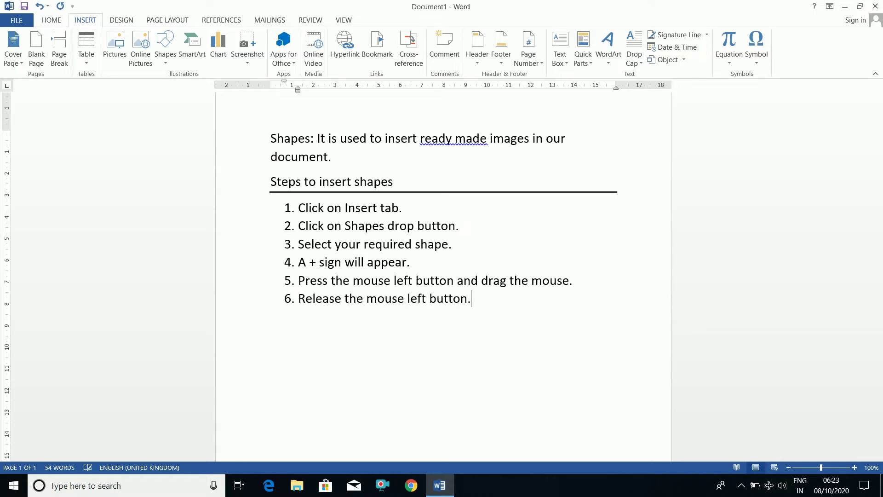
{"action": "key", "text": "Return"}
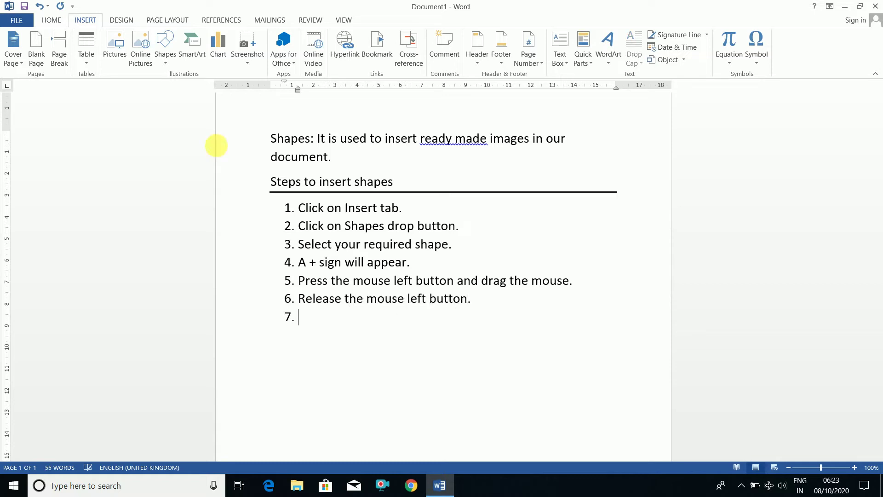
{"action": "key", "text": "Return"}
Add the heading "Steps to delete shapes" below the list, with an "===" rule beneath it.
{"action": "type", "text": "Steps to d"}
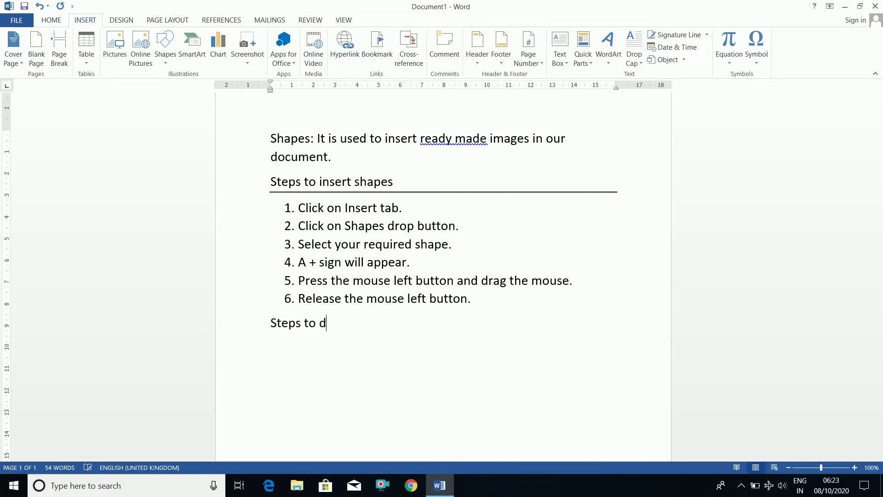
{"action": "type", "text": "elete shapes"}
{"action": "key", "text": "Return"}
{"action": "type", "text": "==="}
{"action": "key", "text": "Return"}
Add a numbered list of the deletion items "Select the shape." and "Click on Delete button.", and end the list.
{"action": "type", "text": "1"}
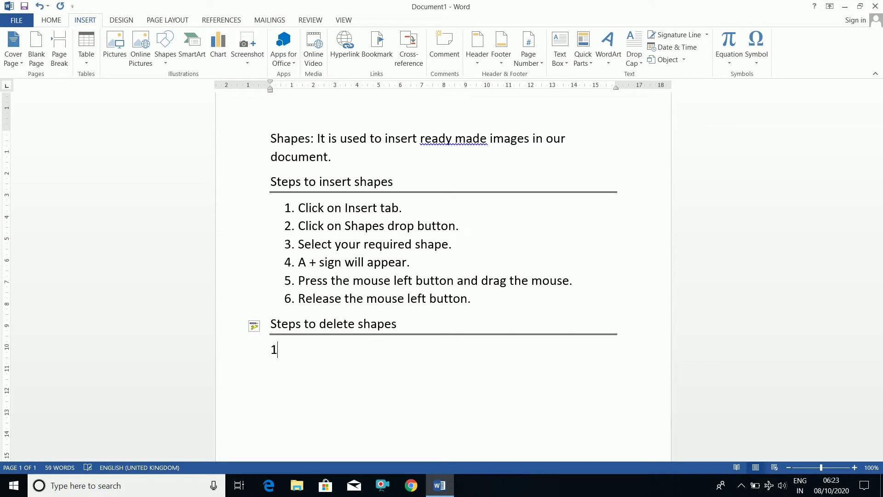
{"action": "type", "text": ". select the shape."}
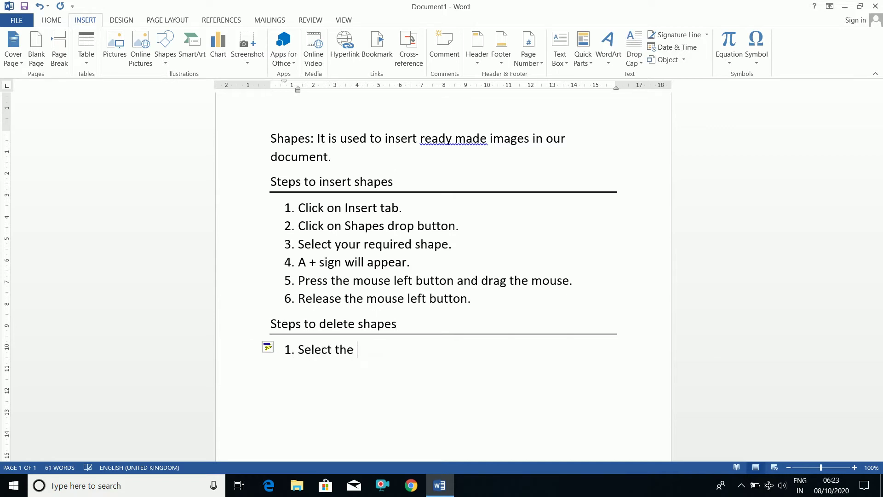
{"action": "key", "text": "Return"}
{"action": "type", "text": "click"}
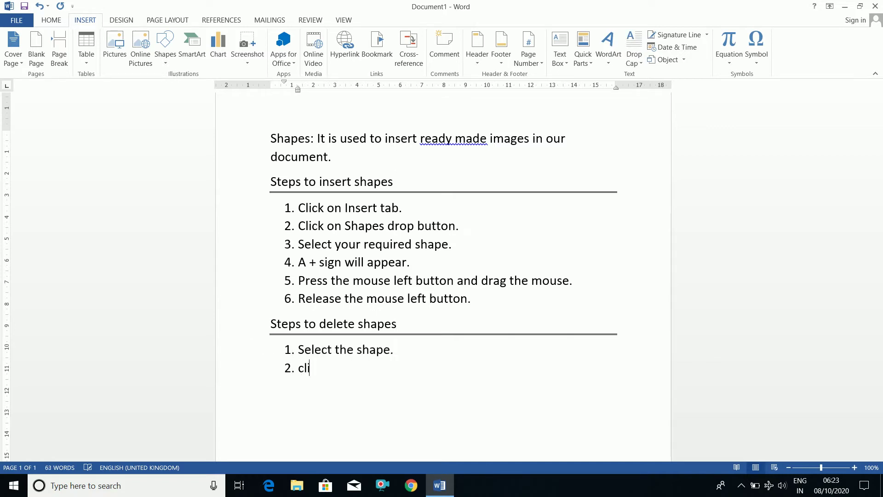
{"action": "key", "text": "BackSpace"}
{"action": "key", "text": "BackSpace"}
{"action": "type", "text": "ck on Delet"}
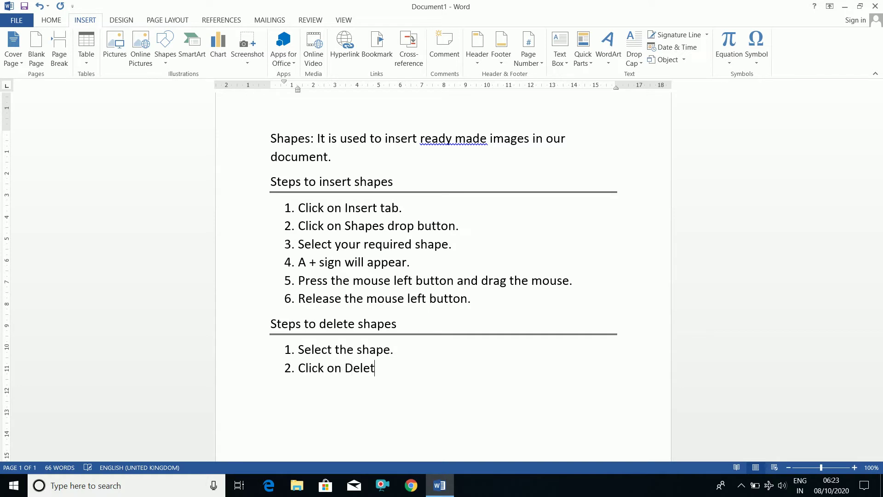
{"action": "type", "text": "e button."}
{"action": "key", "text": "Return"}
{"action": "key", "text": "BackSpace"}
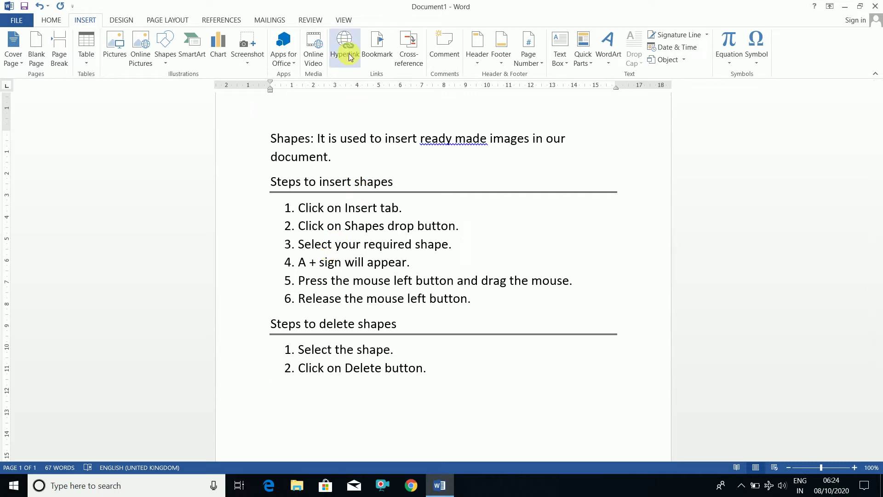
Delete all the shape notes and fill the empty page with sample paragraphs generated by =rand().
{"action": "left_click_drag", "start_coordinate": [274, 137], "coordinate": [453, 389]}
{"action": "key", "text": "Delete"}
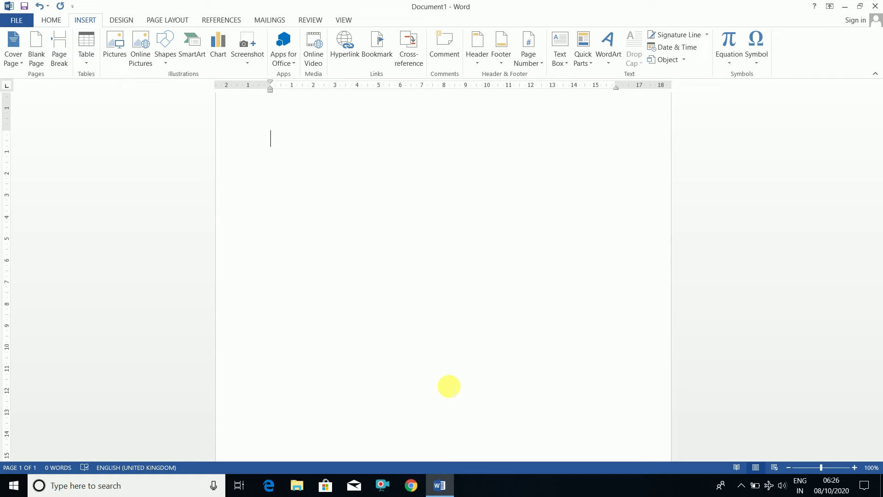
{"action": "type", "text": "="}
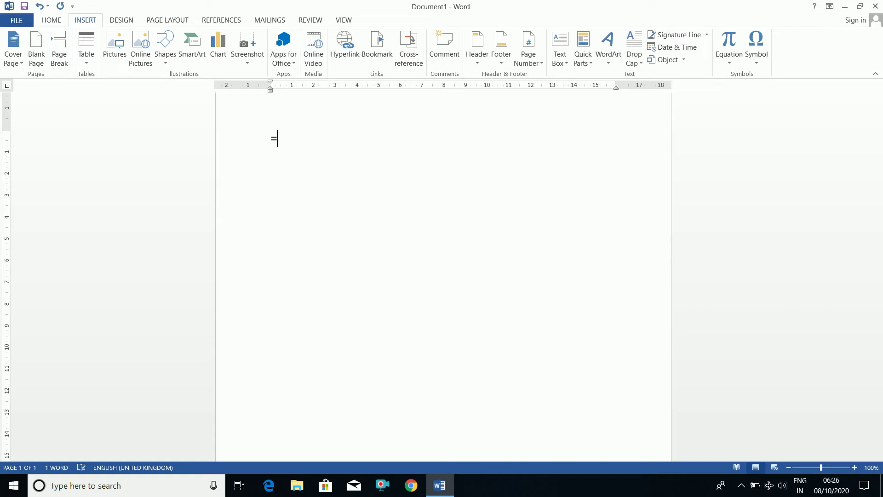
{"action": "type", "text": "rand()"}
{"action": "key", "text": "Return"}
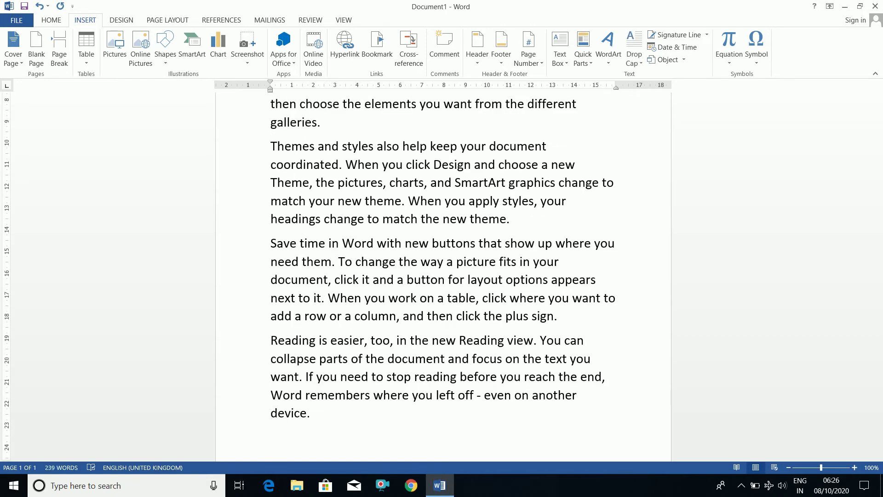
Select the word "Online" in the second line of the first paragraph.
{"action": "key", "text": "ctrl+Home"}
{"action": "key", "text": "Down"}
{"action": "key", "text": "Down"}
{"action": "key", "text": "Down"}
{"action": "key", "text": "Down"}
{"action": "key", "text": "Down"}
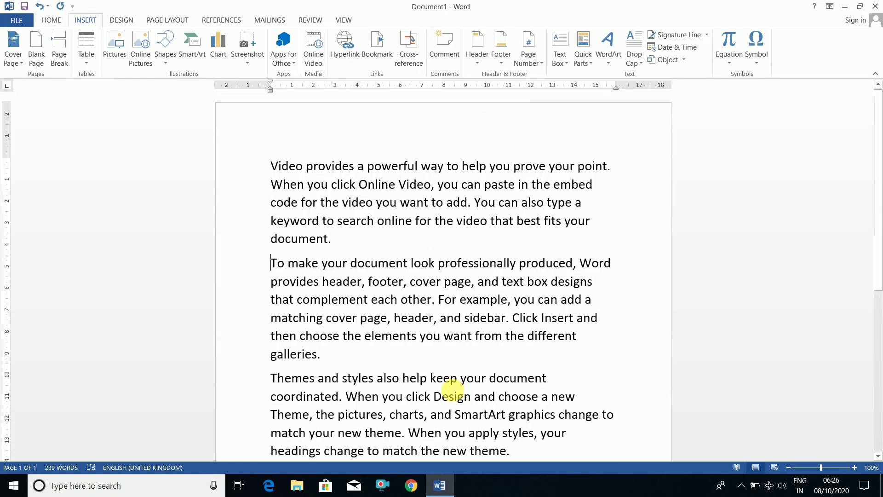
{"action": "key", "text": "Down"}
{"action": "key", "text": "Right"}
{"action": "key", "text": "Right"}
{"action": "key", "text": "Right"}
{"action": "key", "text": "Right"}
{"action": "key", "text": "Right"}
{"action": "key", "text": "Right"}
{"action": "key", "text": "Right"}
{"action": "key", "text": "Right"}
{"action": "key", "text": "Right"}
{"action": "key", "text": "Right"}
{"action": "key", "text": "Right"}
{"action": "key", "text": "Right"}
{"action": "key", "text": "Up"}
{"action": "key", "text": "Up"}
{"action": "key", "text": "Up"}
{"action": "key", "text": "Up"}
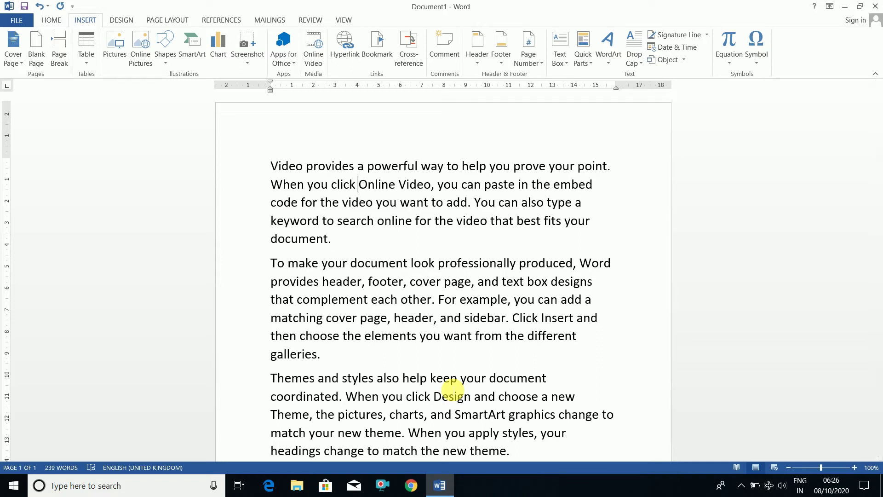
{"action": "key", "text": "Right"}
{"action": "key", "text": "Right"}
{"action": "key", "text": "shift+Right"}
{"action": "key", "text": "shift+Right"}
{"action": "key", "text": "shift+Right"}
{"action": "key", "text": "shift+Right"}
{"action": "key", "text": "shift+Right"}
{"action": "key", "text": "shift+Right"}
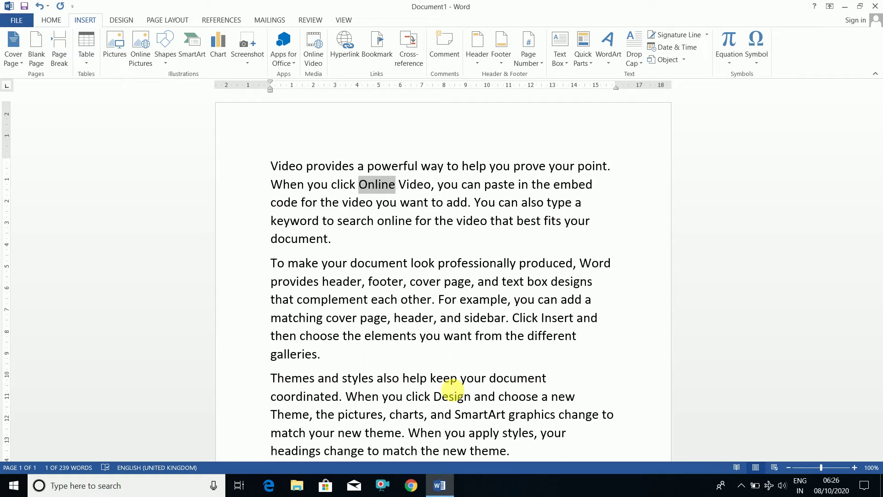
{"action": "key", "text": "Right"}
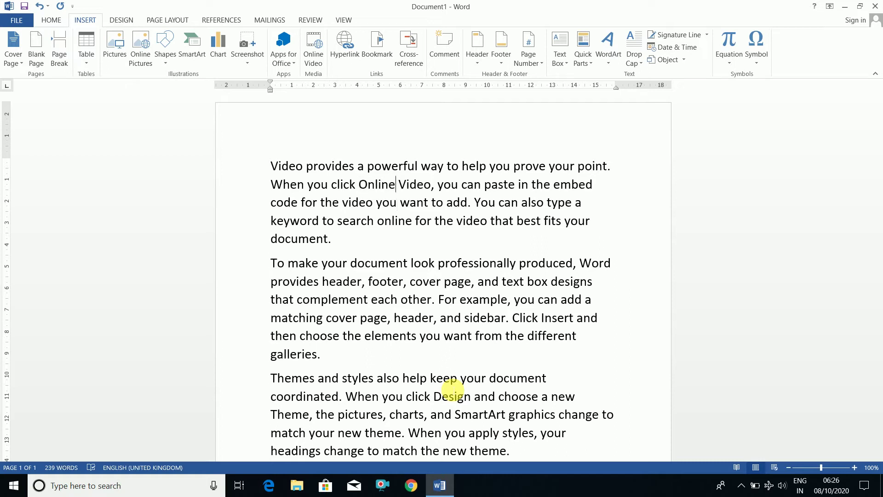
{"action": "key", "text": "ctrl+shift+Left"}
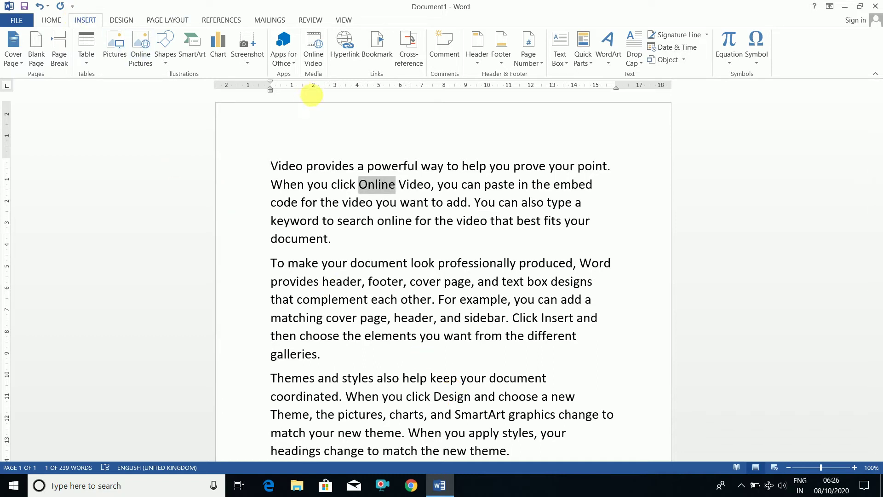
Open the hyperlink settings for the selected word and look through the four link types, ending on Existing File or Web Page.
{"action": "left_click", "coordinate": [355, 60]}
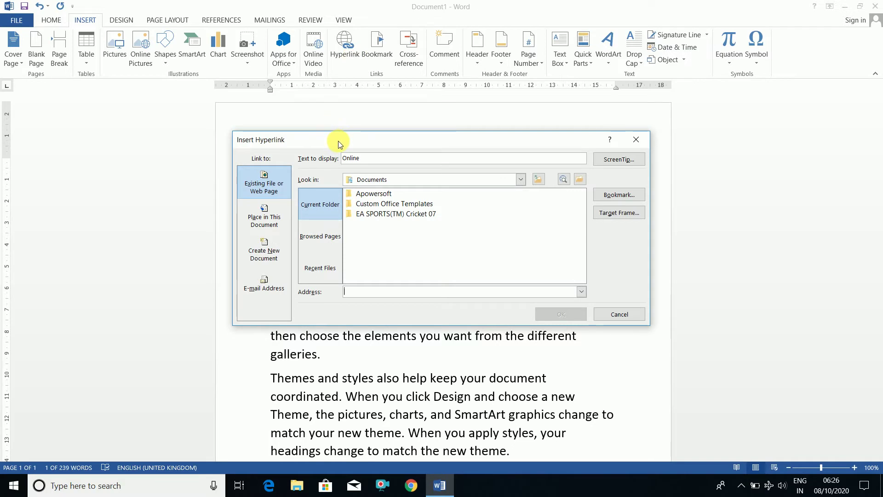
{"action": "left_click_drag", "start_coordinate": [338, 141], "coordinate": [367, 257]}
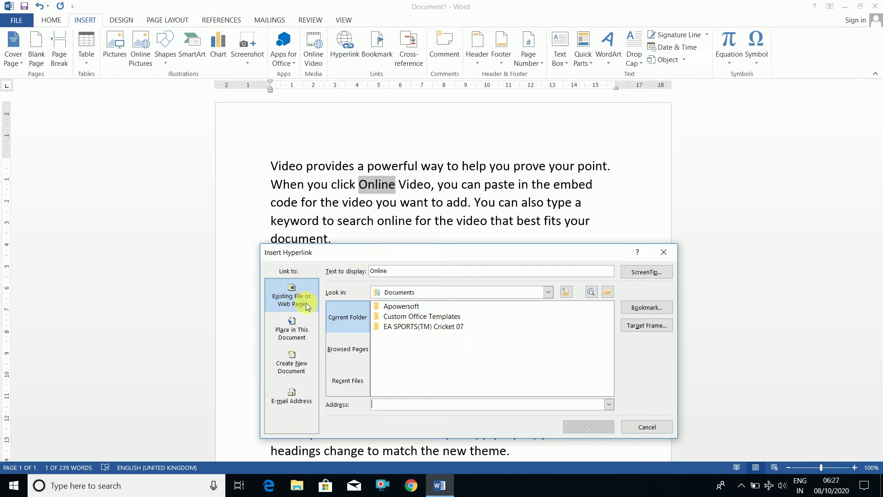
{"action": "left_click", "coordinate": [303, 323]}
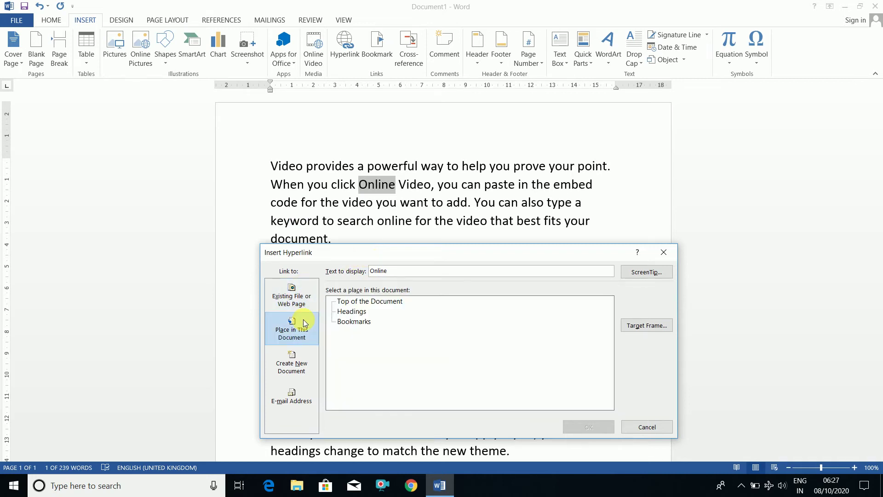
{"action": "left_click", "coordinate": [302, 358]}
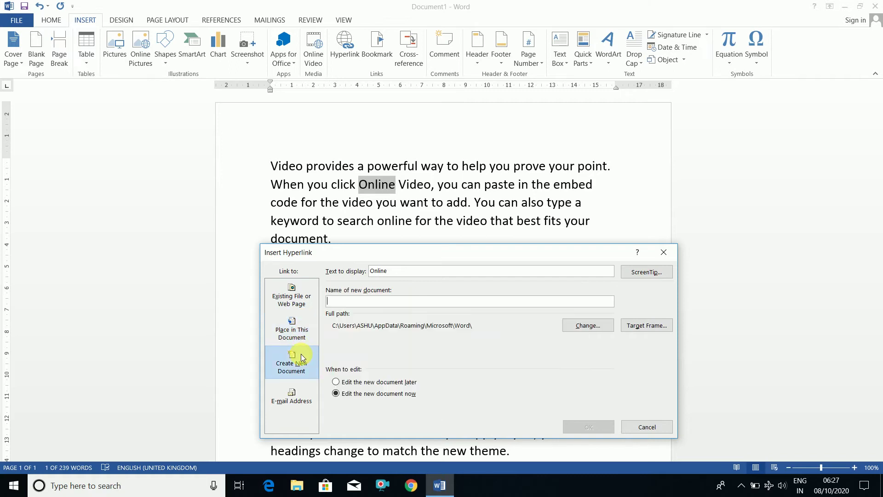
{"action": "left_click", "coordinate": [294, 397]}
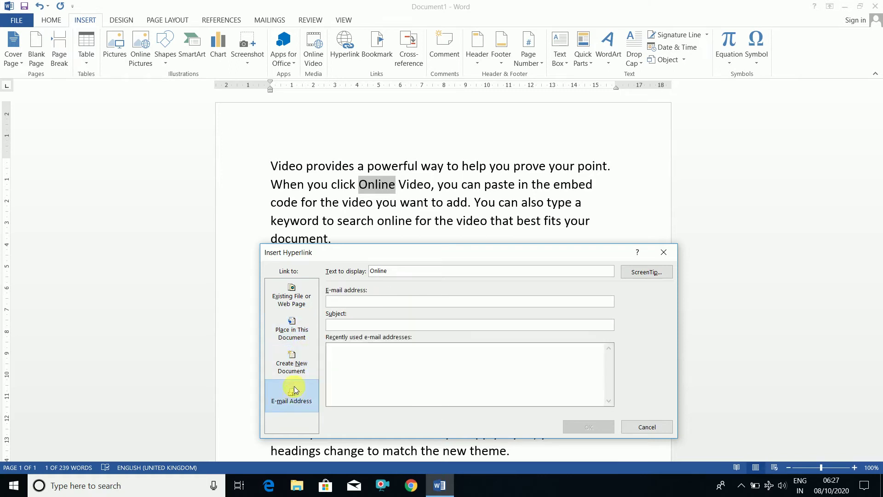
{"action": "left_click", "coordinate": [300, 307]}
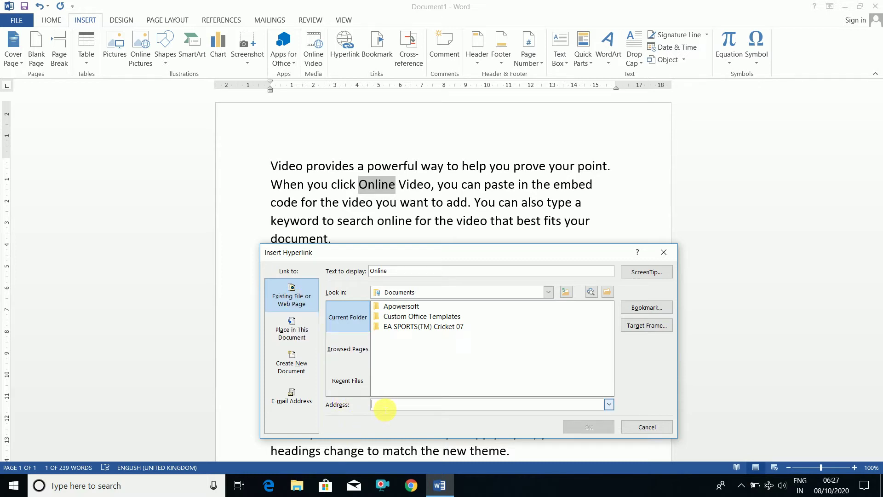
{"action": "type", "text": "www."}
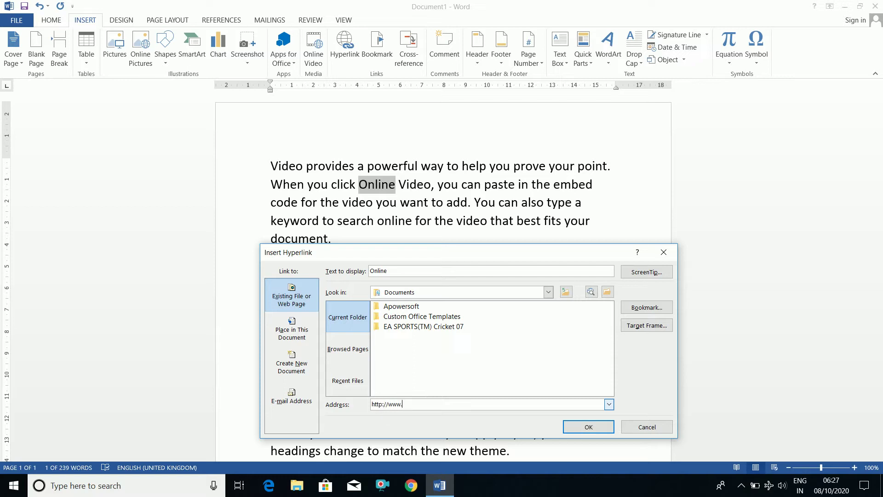
{"action": "type", "text": "google.com"}
{"action": "left_click_drag", "start_coordinate": [457, 252], "coordinate": [426, 100]}
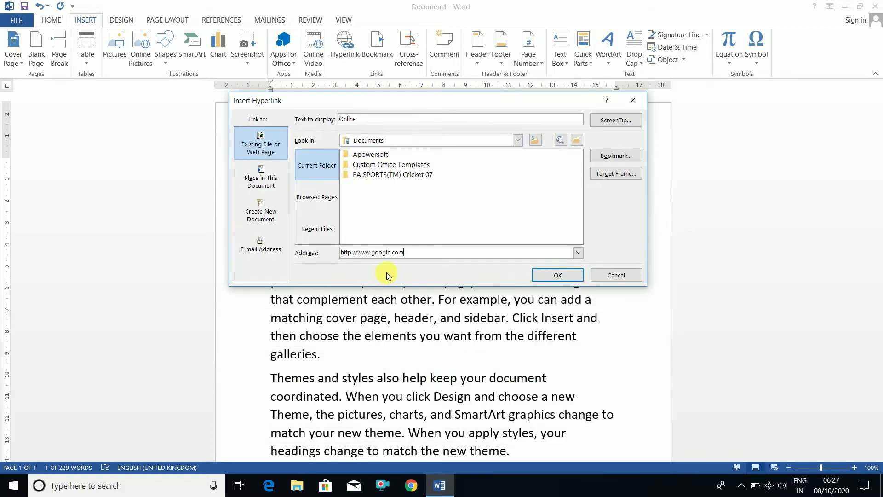
{"action": "left_click", "coordinate": [544, 275]}
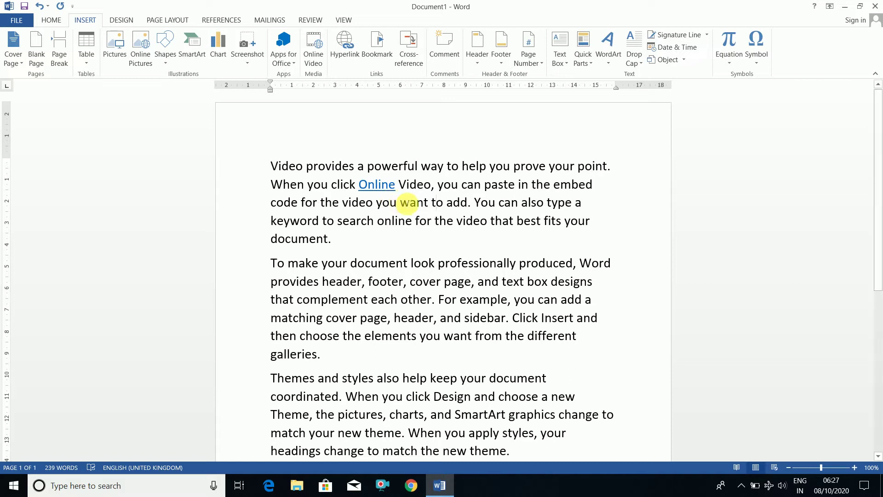
Search Windows for "on s" and open the On-Screen Keyboard.
{"action": "mouse_move", "coordinate": [378, 186]}
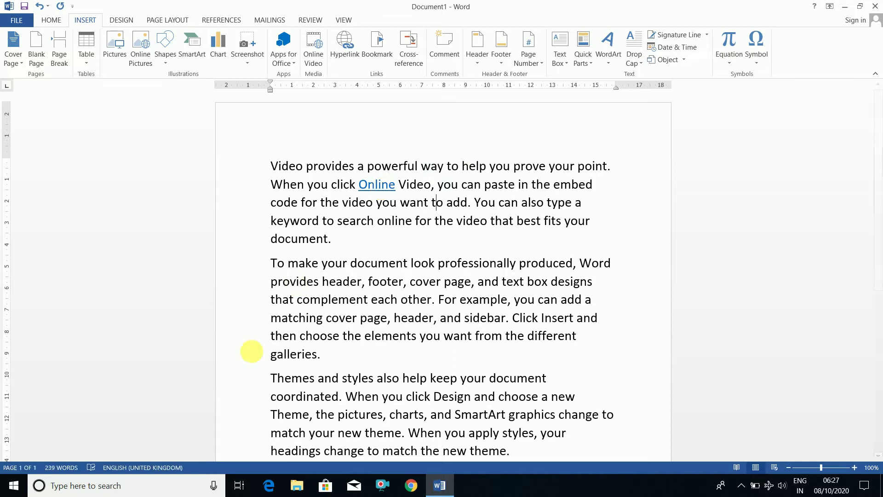
{"action": "left_click", "coordinate": [150, 488]}
{"action": "type", "text": "on s"}
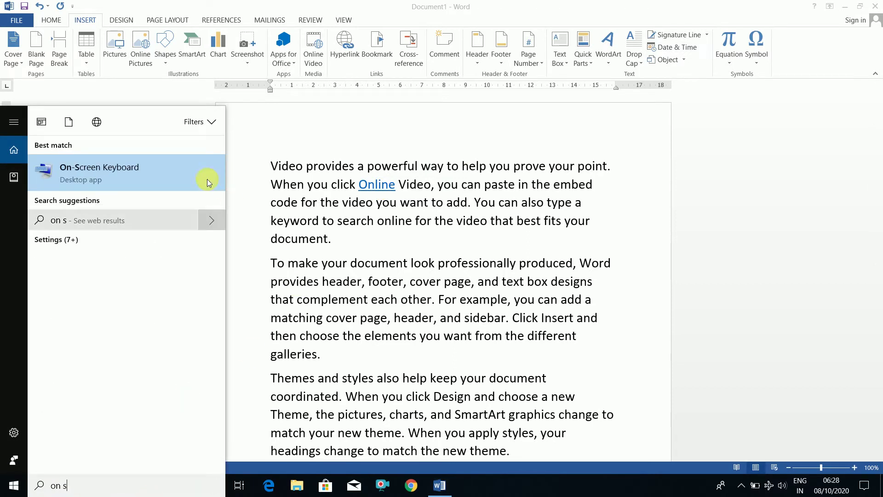
{"action": "left_click", "coordinate": [164, 177]}
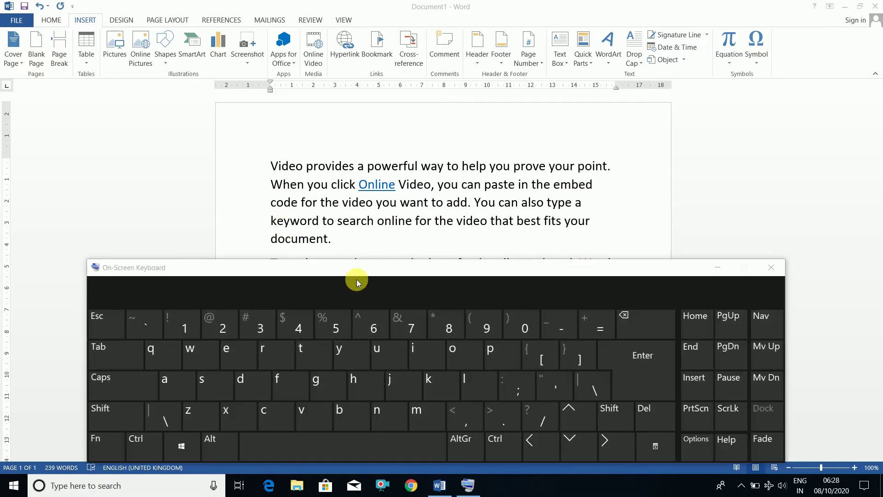
Test the "Online" hyperlink by following it twice, closing the On-Screen Keyboard after the first try.
{"action": "left_click", "coordinate": [372, 187]}
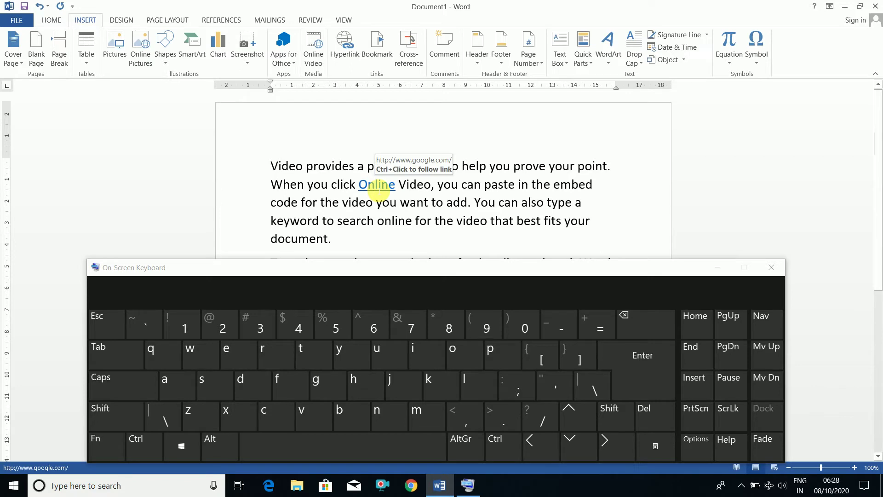
{"action": "key", "text": "ctrl"}
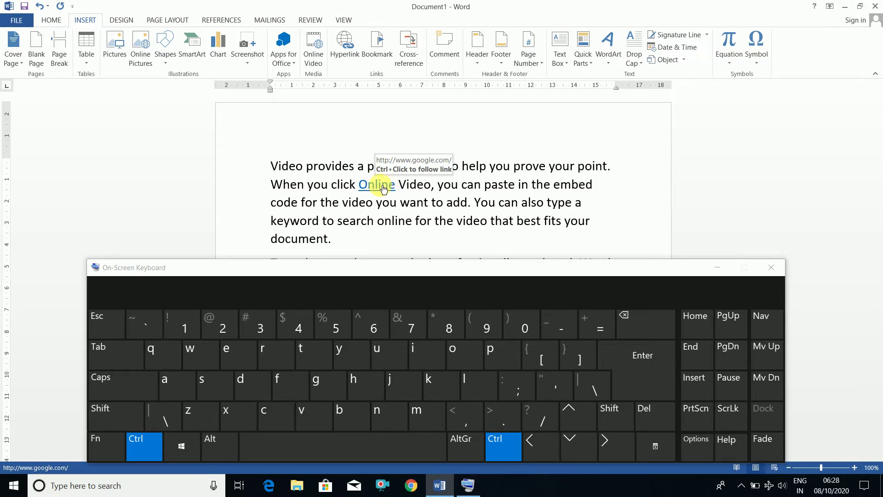
{"action": "left_click", "coordinate": [384, 189], "text": "ctrl"}
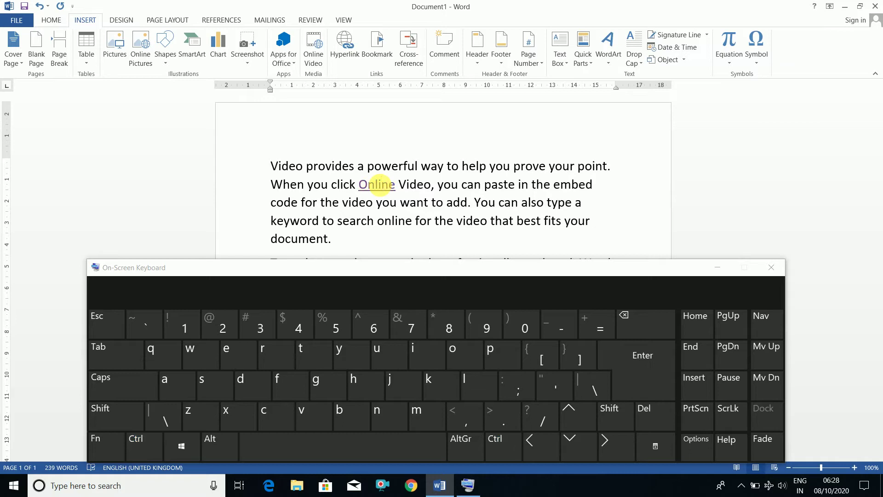
{"action": "left_click", "coordinate": [776, 266]}
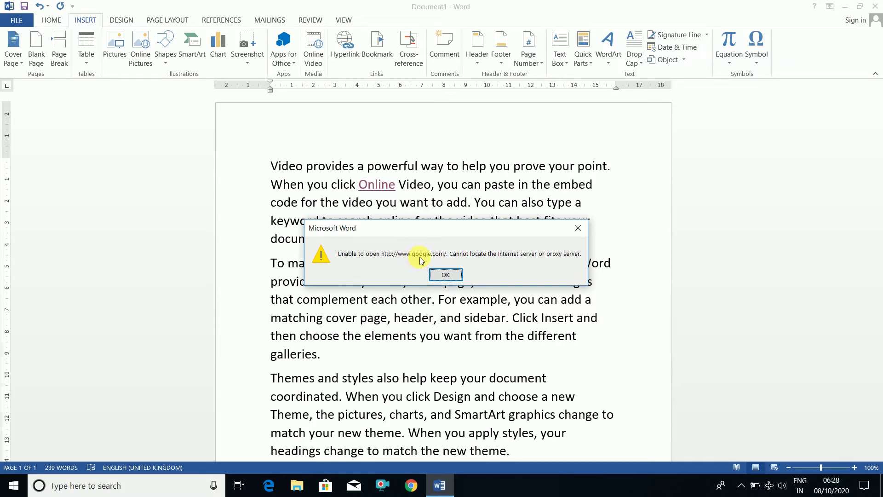
{"action": "left_click", "coordinate": [443, 275]}
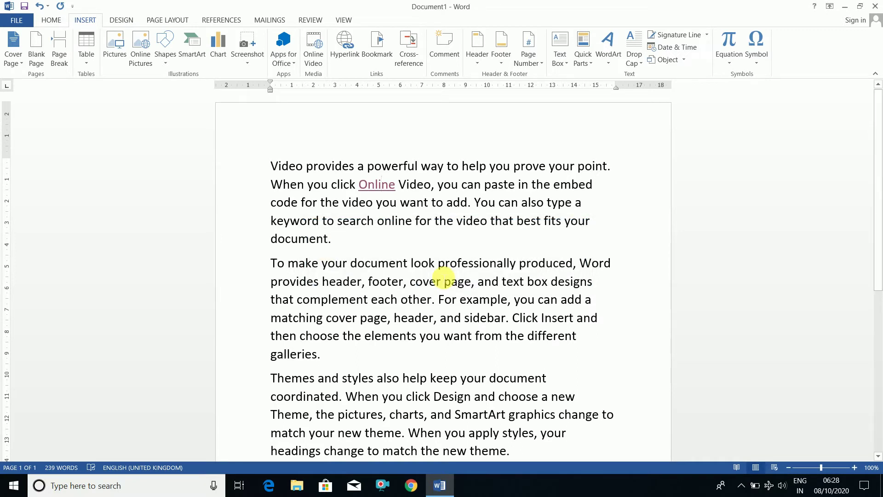
{"action": "left_click", "coordinate": [376, 186], "text": "ctrl"}
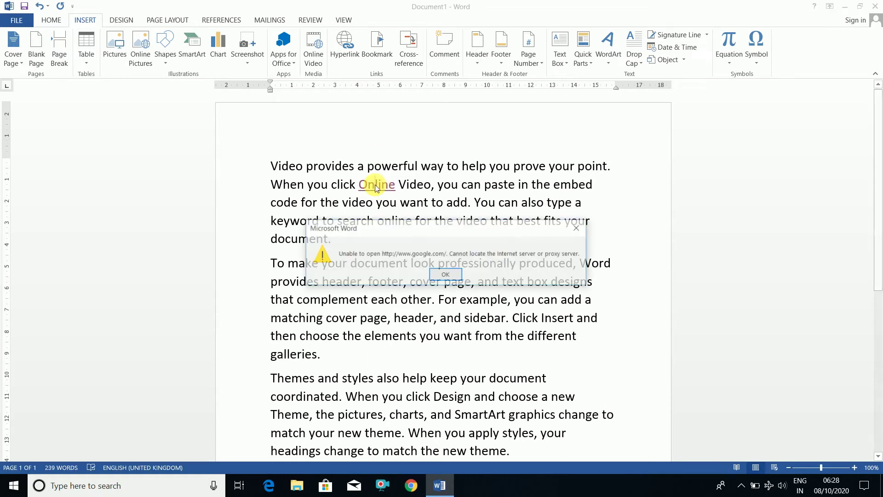
{"action": "left_click", "coordinate": [444, 276]}
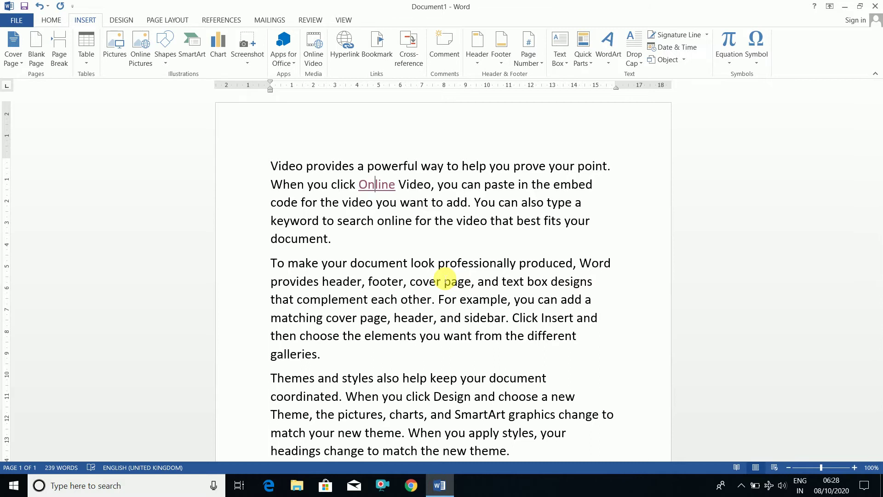
Open the hyperlink settings for "document" at the end of the first paragraph and view the browsed pages, returning to the current folder.
{"action": "key", "text": "Right"}
{"action": "key", "text": "Right"}
{"action": "key", "text": "Down"}
{"action": "key", "text": "Left"}
{"action": "key", "text": "Left"}
{"action": "key", "text": "Down"}
{"action": "key", "text": "Left"}
{"action": "key", "text": "ctrl+shift+Left"}
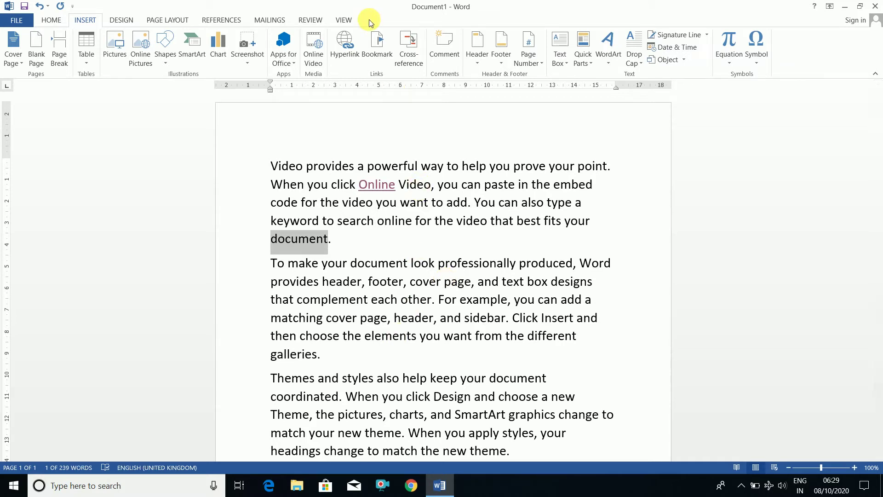
{"action": "left_click", "coordinate": [345, 43]}
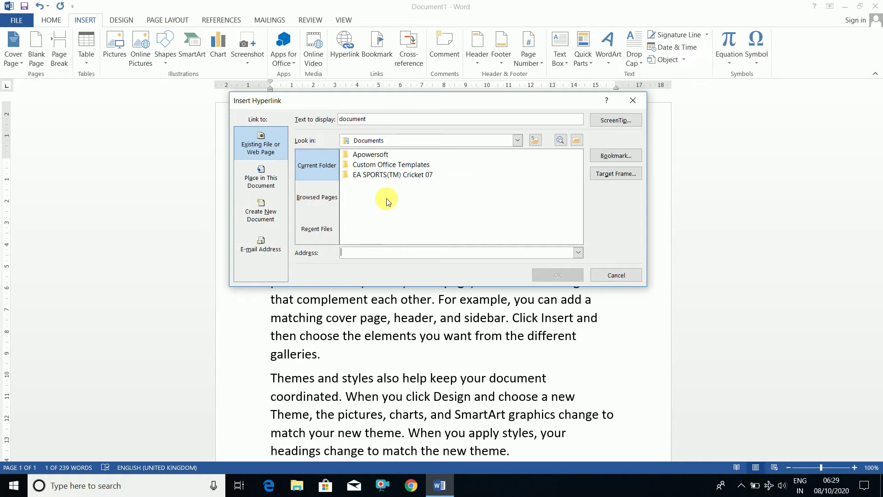
{"action": "left_click", "coordinate": [330, 201]}
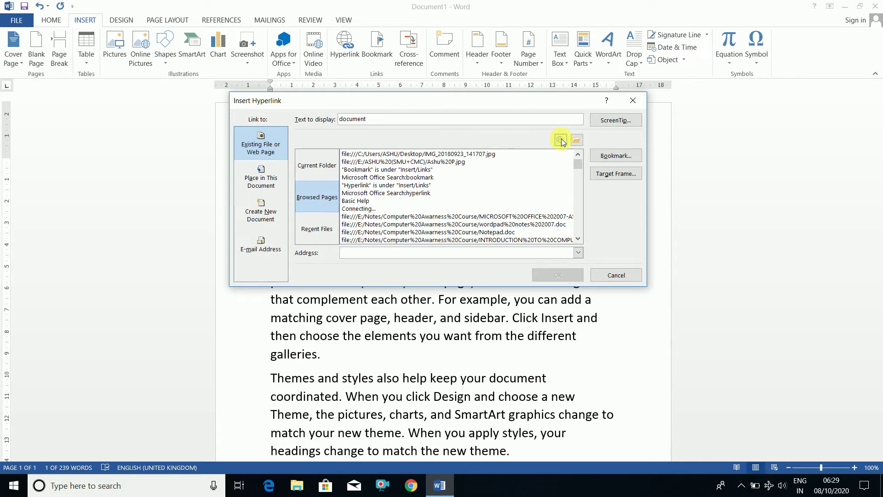
{"action": "left_click", "coordinate": [329, 159]}
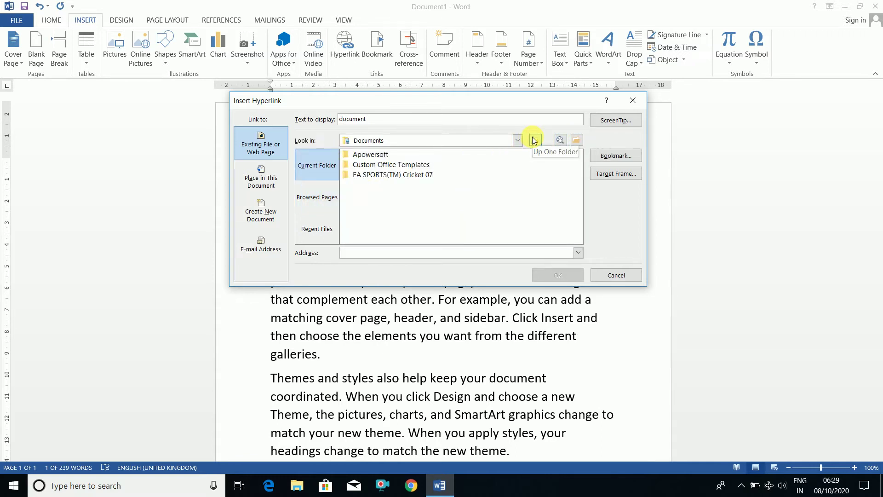
Link "document" to the ARRAY file in the Notes\C Notes folder on the Education (E:) drive.
{"action": "left_click", "coordinate": [578, 142]}
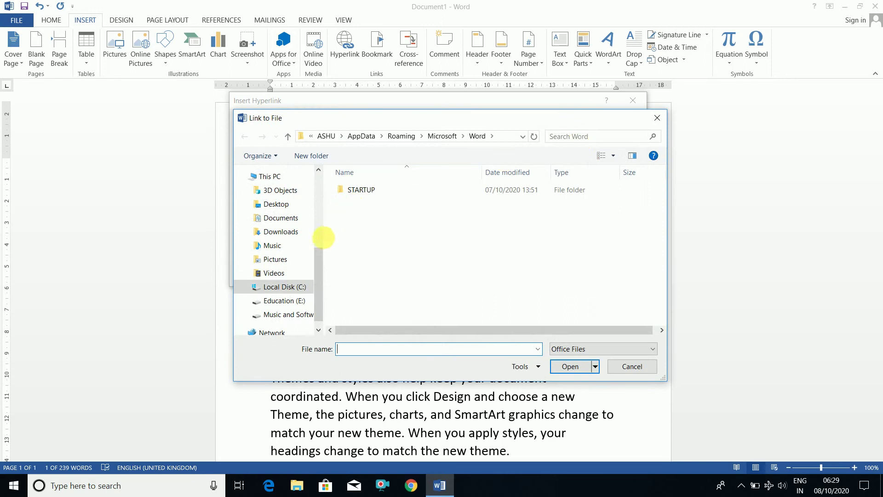
{"action": "left_click_drag", "start_coordinate": [319, 257], "coordinate": [316, 266]}
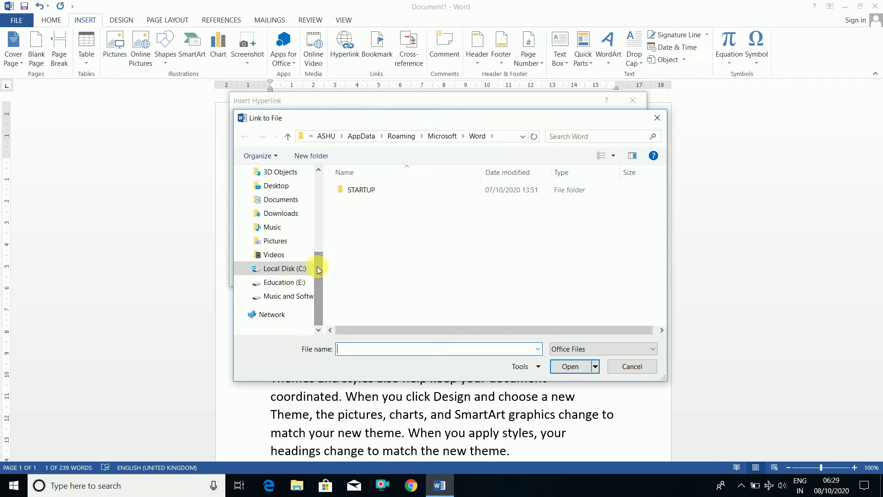
{"action": "left_click", "coordinate": [272, 282]}
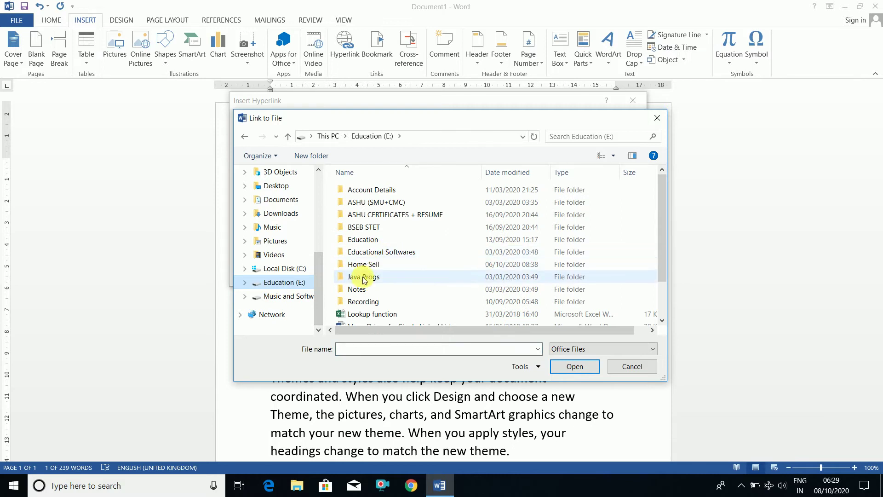
{"action": "double_click", "coordinate": [362, 288]}
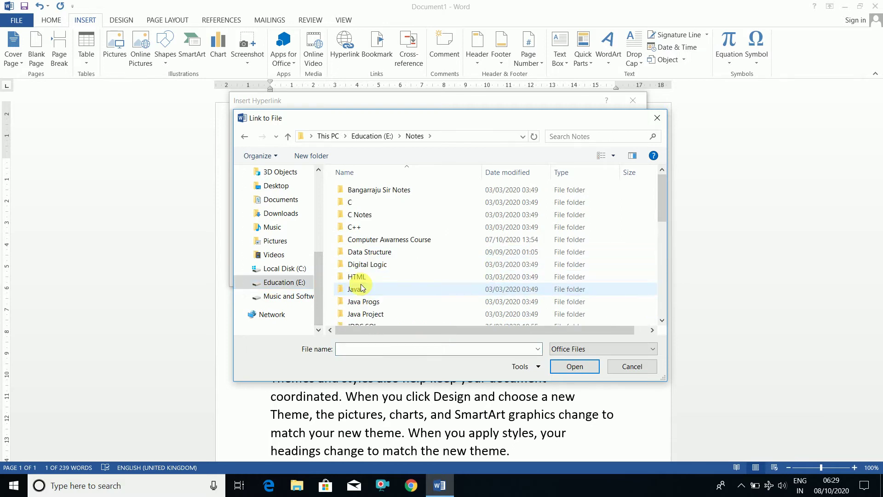
{"action": "double_click", "coordinate": [368, 219]}
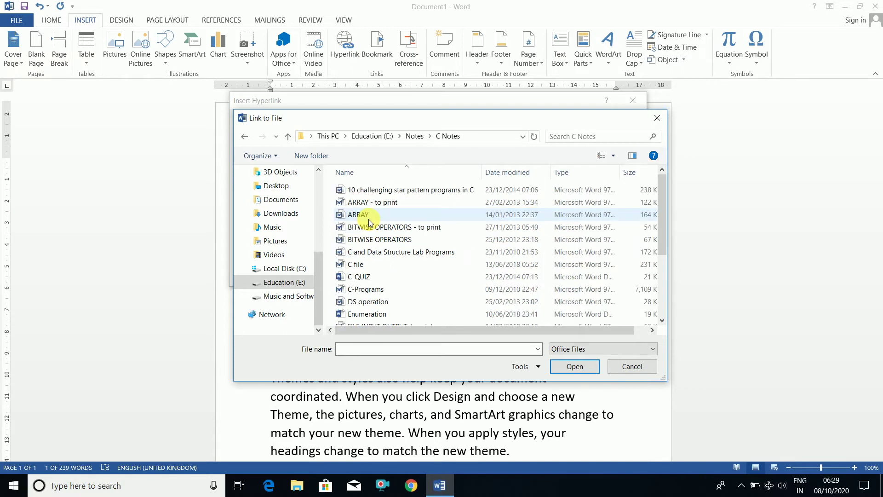
{"action": "left_click", "coordinate": [367, 215]}
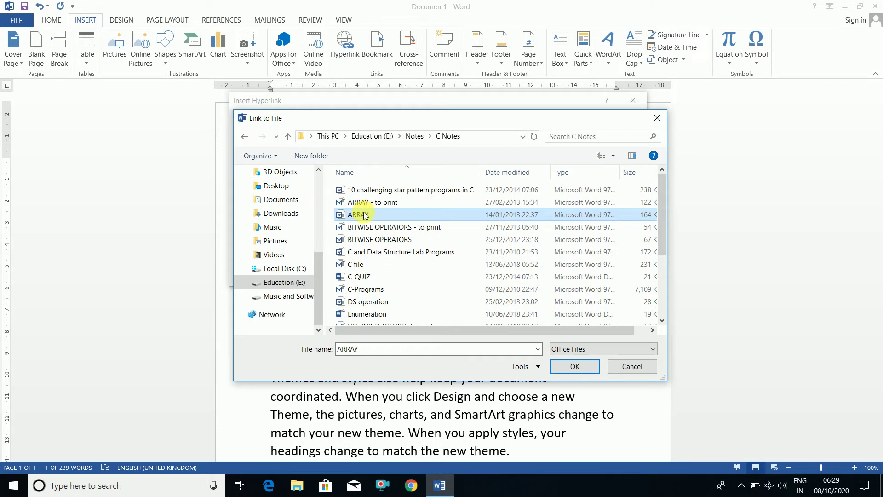
{"action": "left_click", "coordinate": [566, 361]}
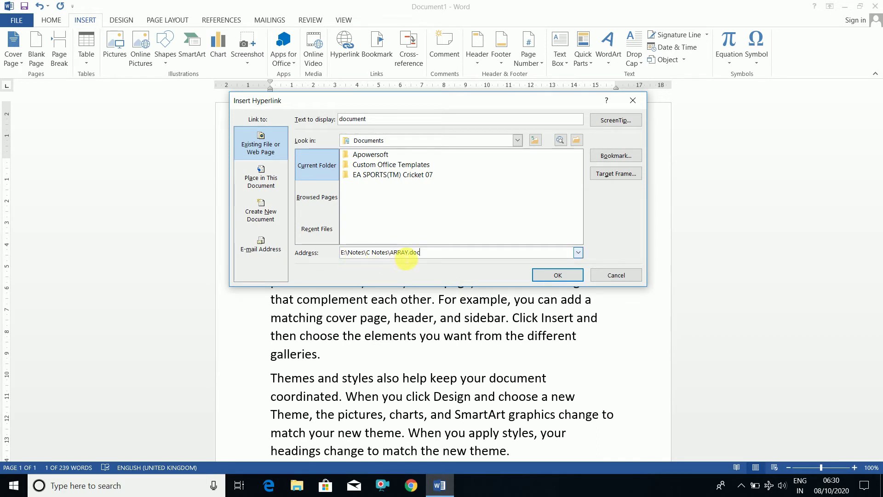
{"action": "left_click", "coordinate": [554, 273]}
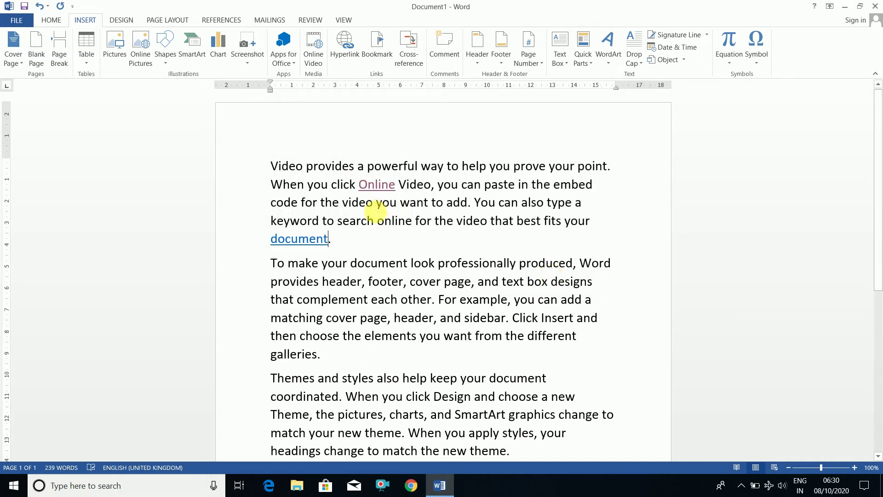
Test the "document" hyperlink by following it twice, accepting the security notice and closing the ARRAY file each time.
{"action": "mouse_move", "coordinate": [309, 245]}
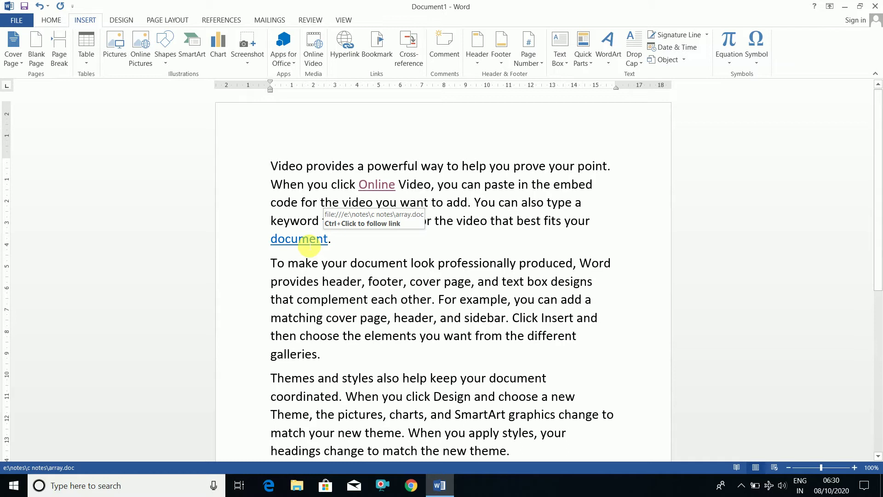
{"action": "left_click", "coordinate": [309, 245], "text": "ctrl"}
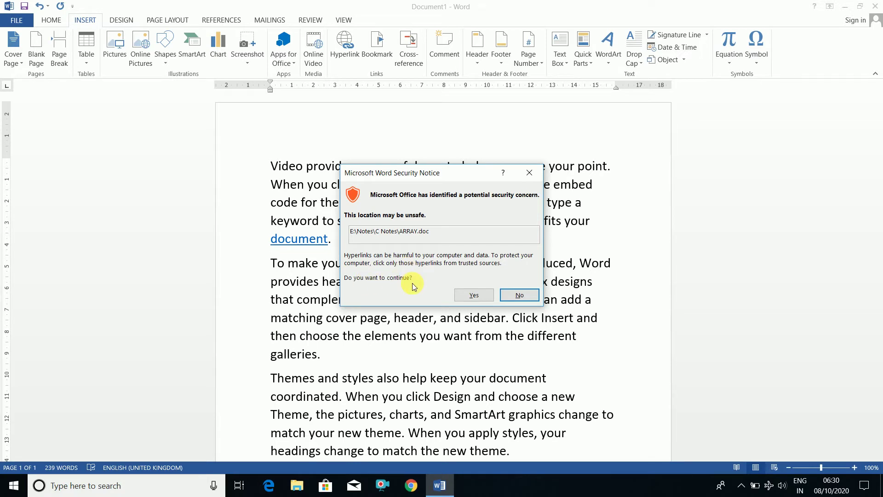
{"action": "left_click", "coordinate": [473, 298]}
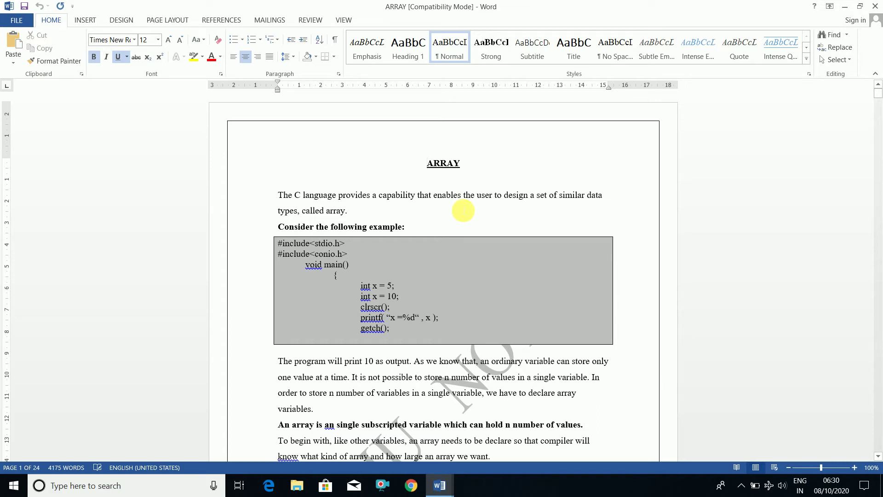
{"action": "left_click", "coordinate": [875, 6]}
{"action": "left_click", "coordinate": [356, 243]}
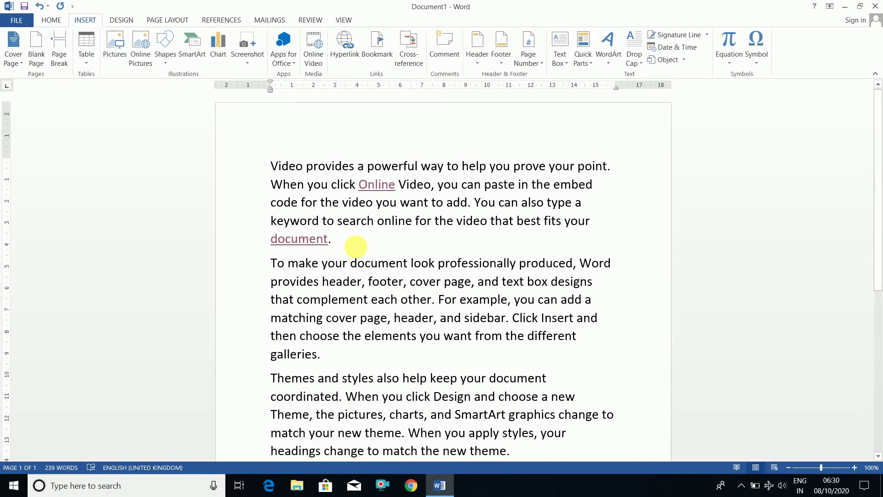
{"action": "left_click", "coordinate": [304, 240], "text": "ctrl"}
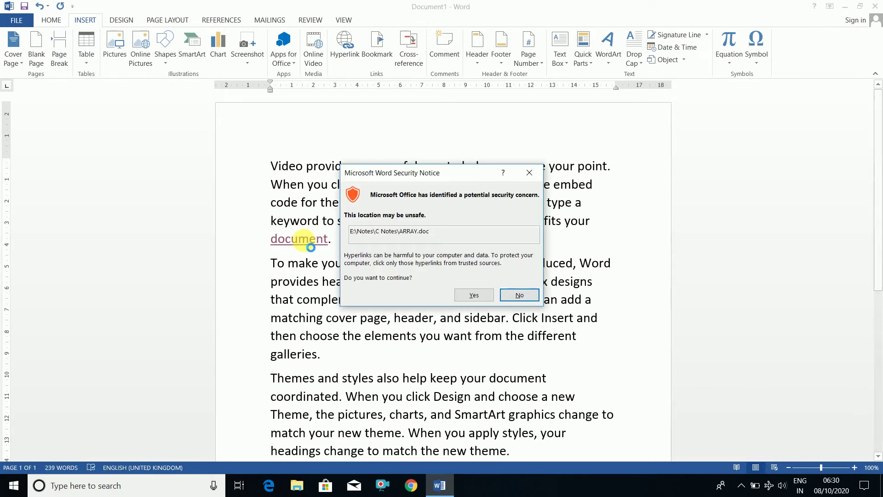
{"action": "left_click", "coordinate": [466, 298]}
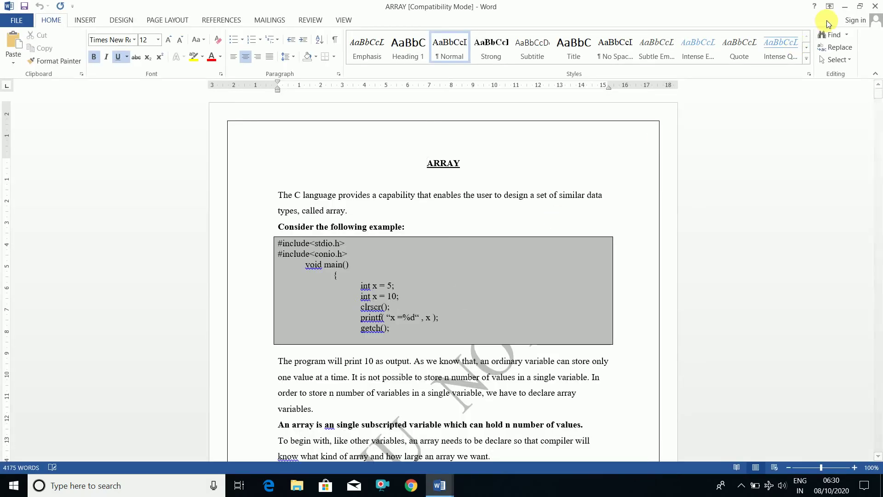
{"action": "left_click", "coordinate": [879, 7]}
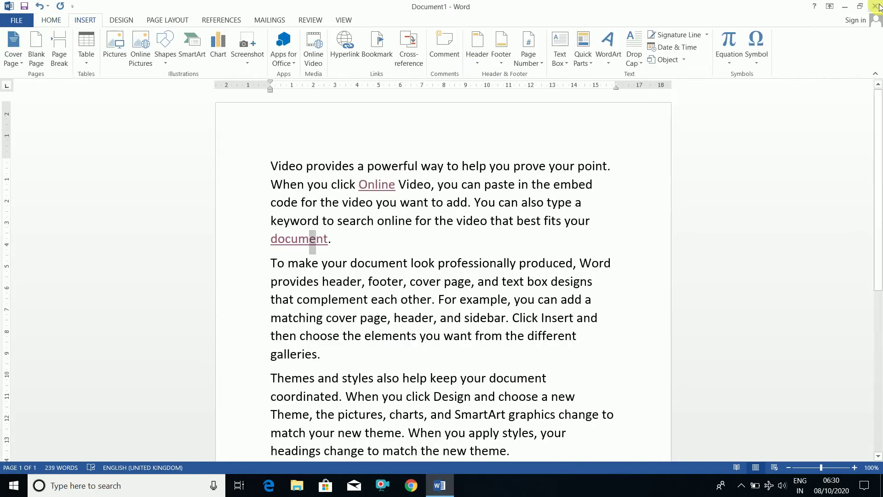
{"action": "left_click", "coordinate": [508, 184]}
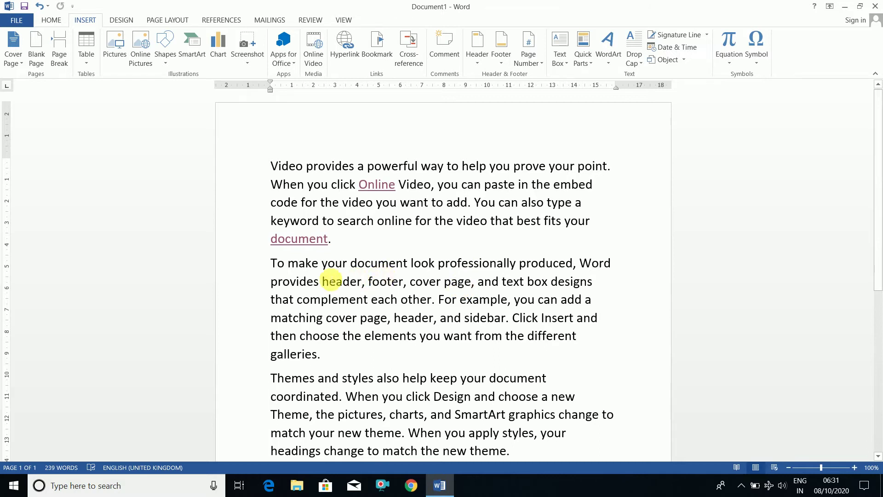
Link the word "complement" in the second paragraph to the "Lookup function" Excel workbook on the Education (E:) drive.
{"action": "left_click_drag", "start_coordinate": [364, 301], "coordinate": [297, 300]}
{"action": "left_click", "coordinate": [368, 299]}
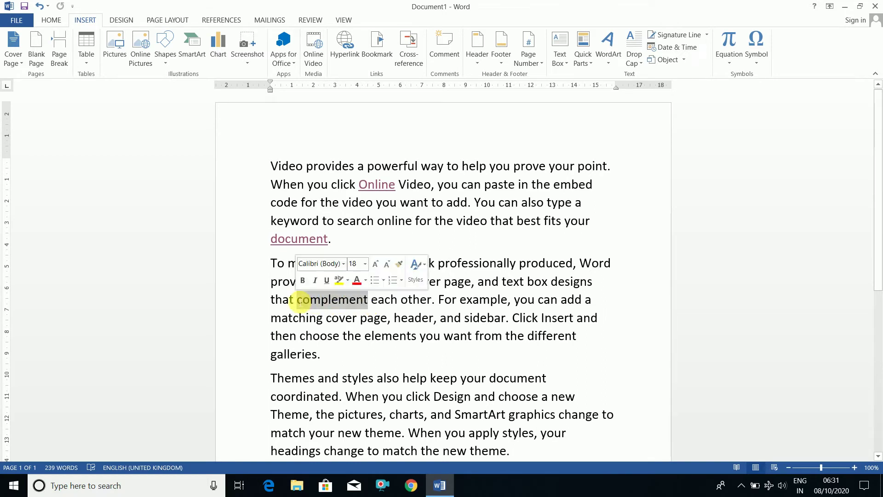
{"action": "left_click", "coordinate": [344, 55]}
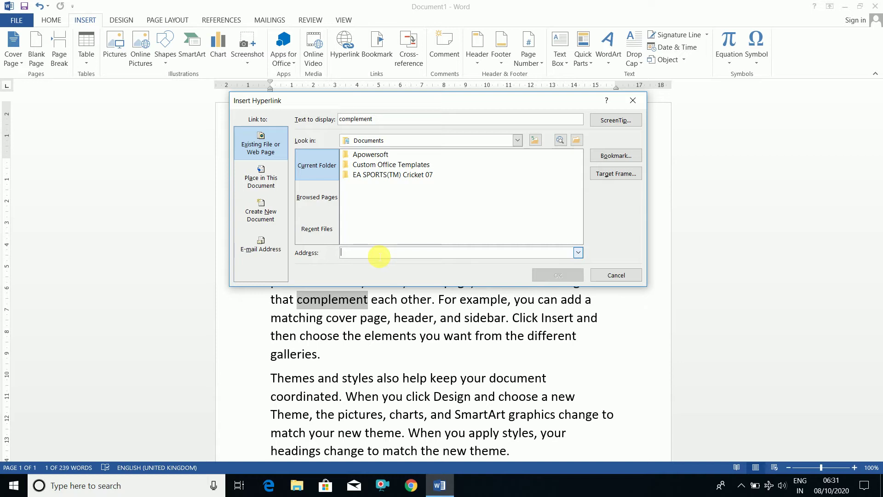
{"action": "left_click", "coordinate": [577, 140]}
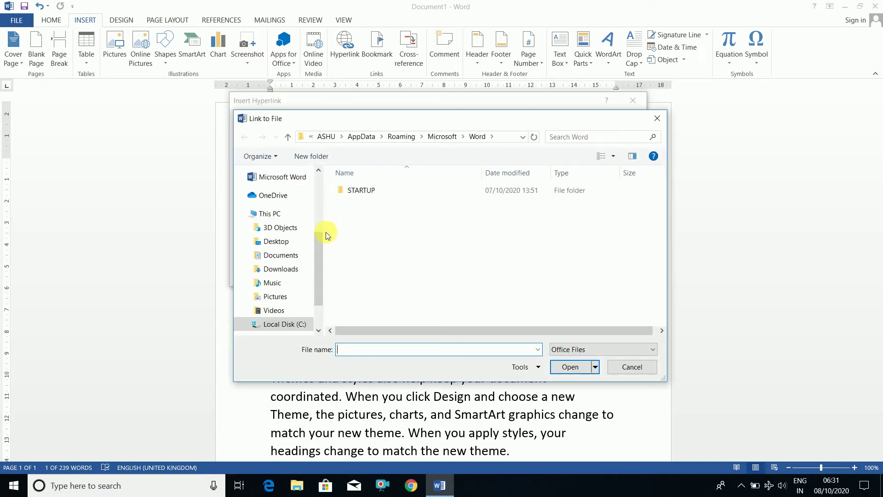
{"action": "left_click_drag", "start_coordinate": [316, 240], "coordinate": [316, 268]}
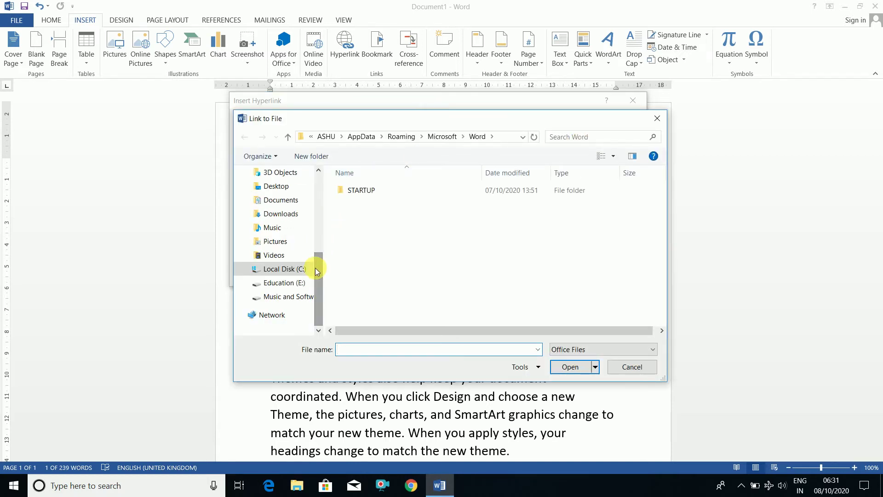
{"action": "left_click", "coordinate": [293, 285]}
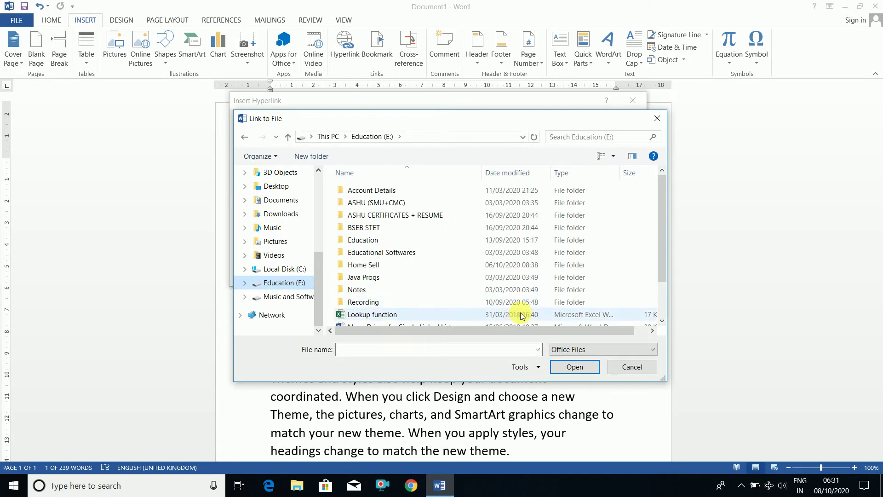
{"action": "left_click_drag", "start_coordinate": [664, 233], "coordinate": [664, 253]}
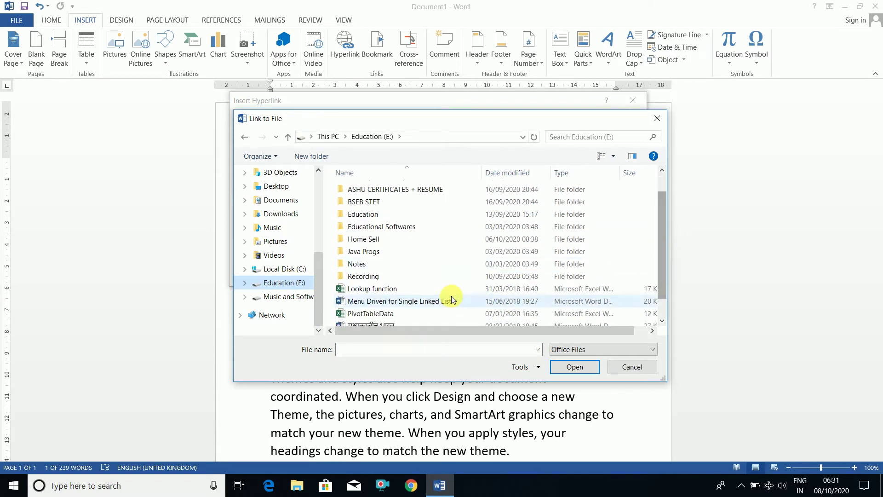
{"action": "left_click", "coordinate": [394, 289]}
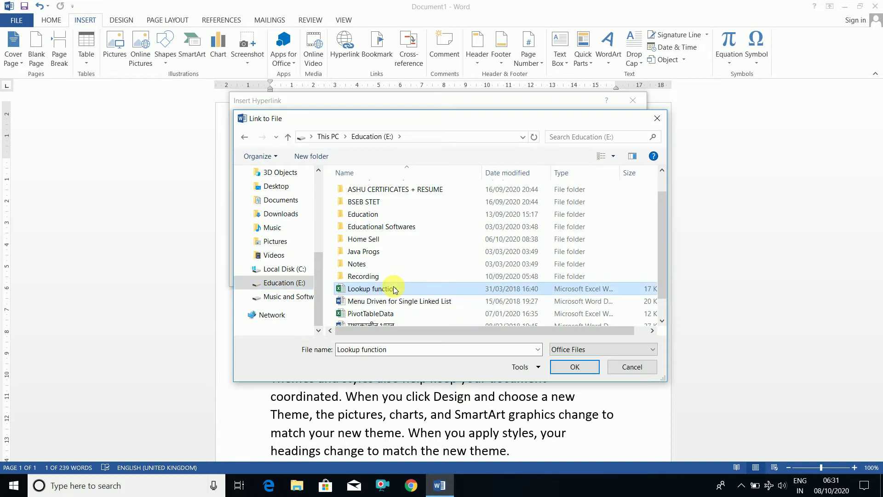
{"action": "left_click", "coordinate": [566, 366]}
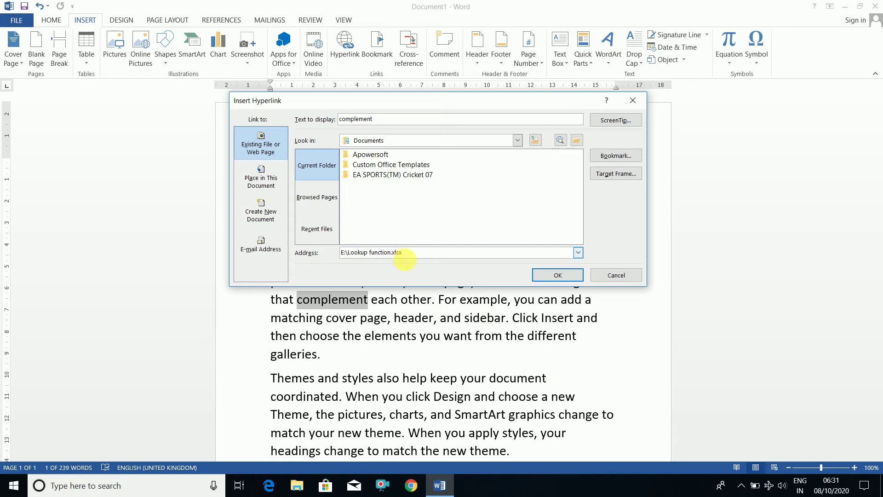
{"action": "left_click", "coordinate": [560, 277]}
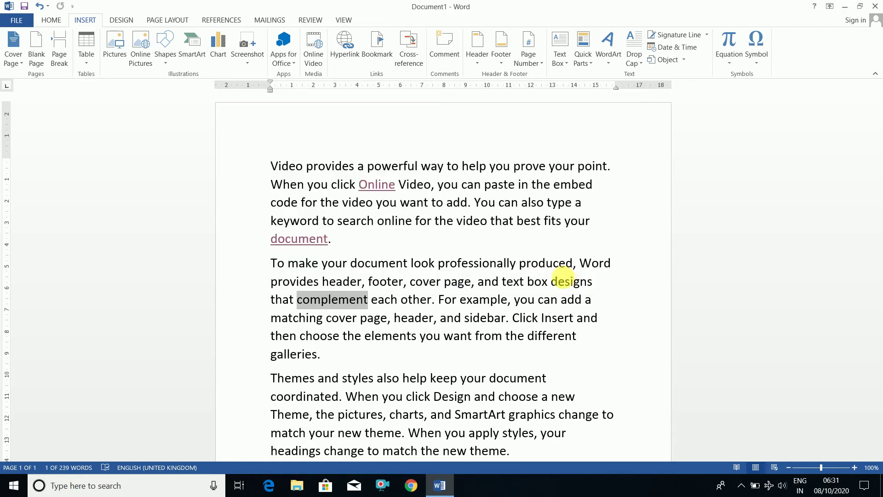
Test the "complement" hyperlink by following it past the security notice, and close the Excel workbook it opens.
{"action": "mouse_move", "coordinate": [336, 305]}
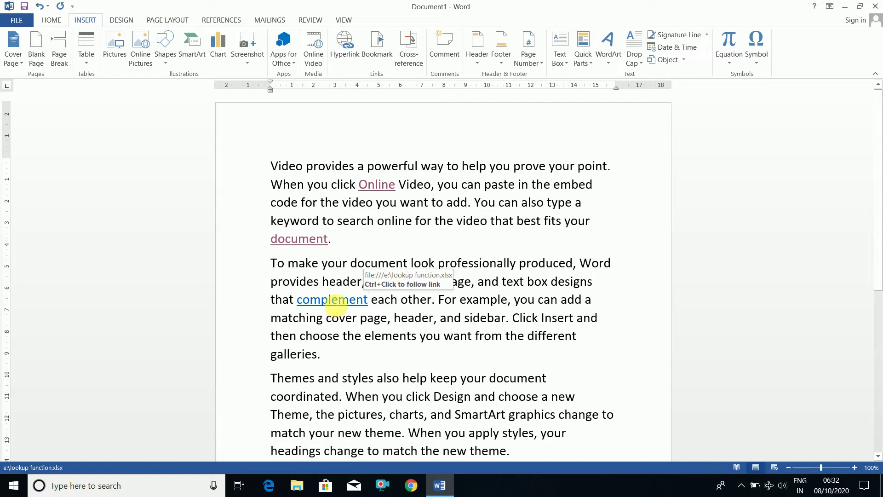
{"action": "left_click", "coordinate": [338, 307], "text": "ctrl"}
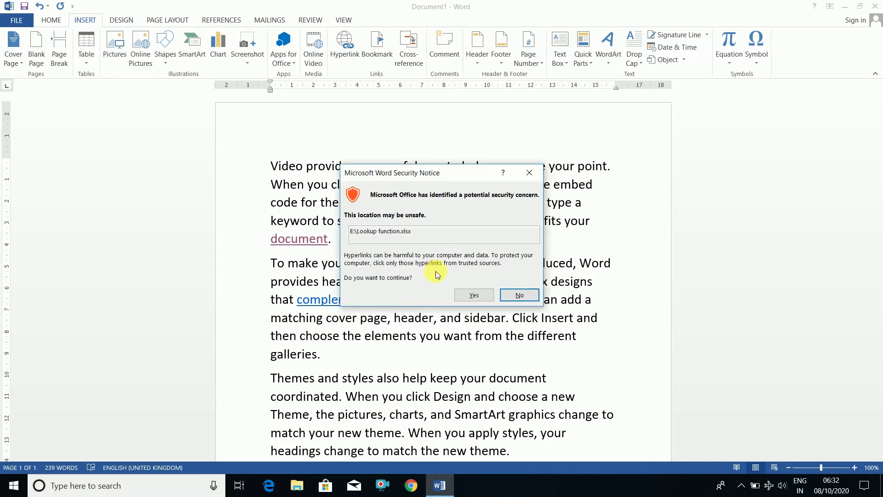
{"action": "left_click", "coordinate": [467, 297]}
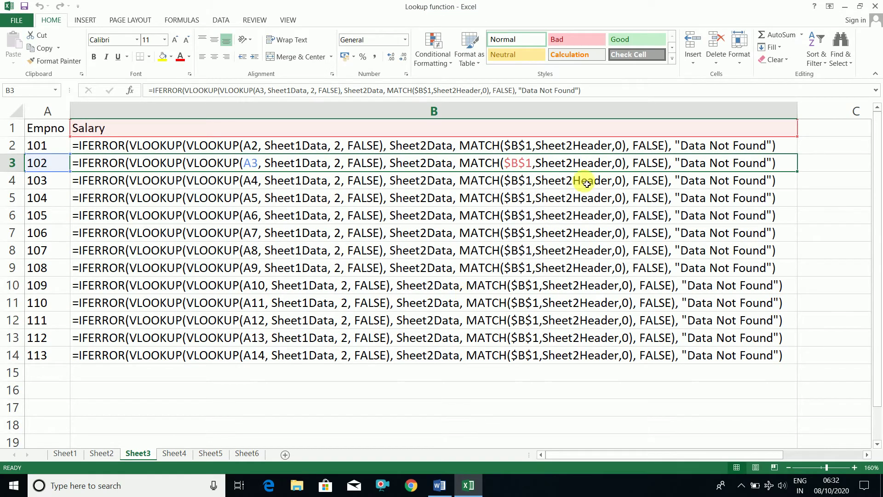
{"action": "left_click", "coordinate": [876, 6]}
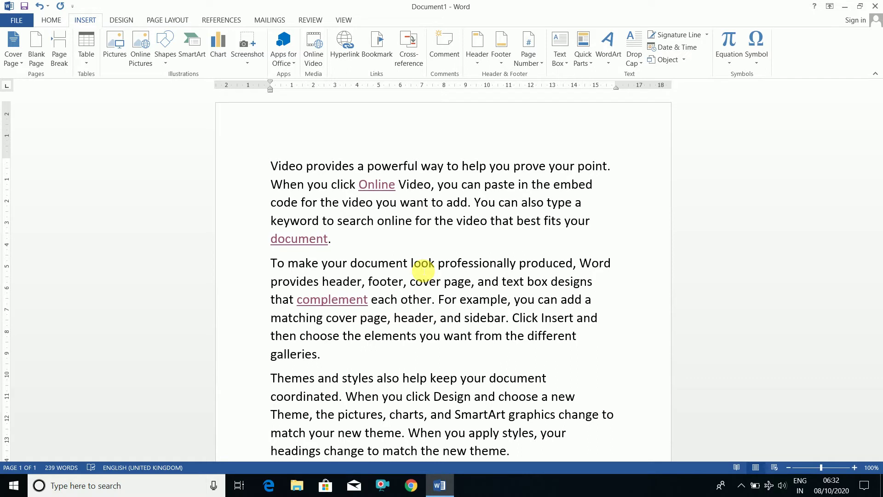
Replace the sample text with "Hyperlink: It is used to create a link from our document to web pages or other files to our computer system.".
{"action": "key", "text": "ctrl+a"}
{"action": "key", "text": "Delete"}
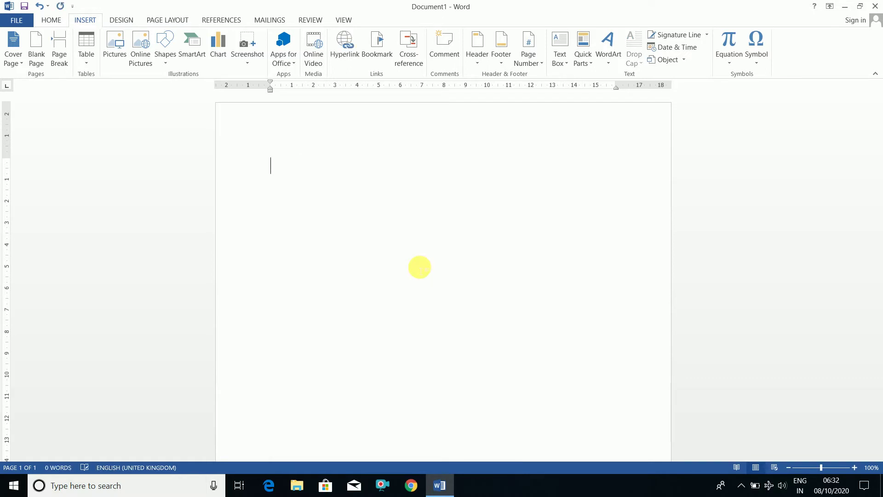
{"action": "type", "text": "Hyperlin"}
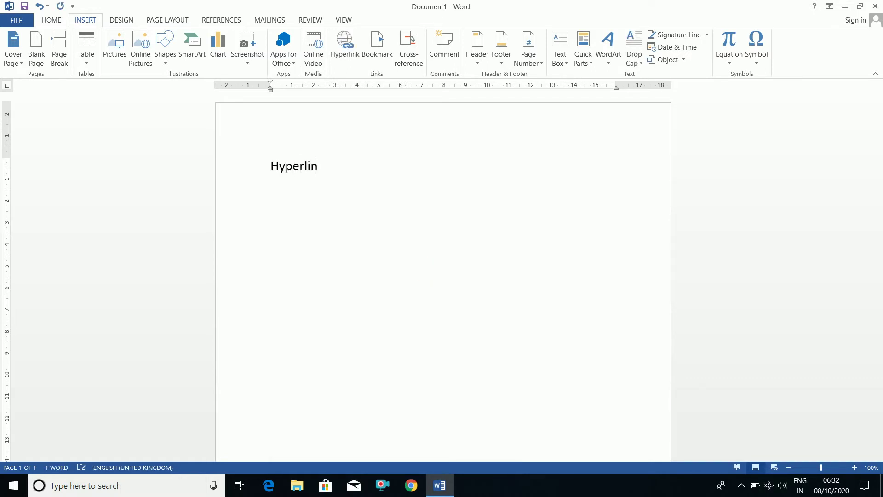
{"action": "type", "text": "k: It is used to "}
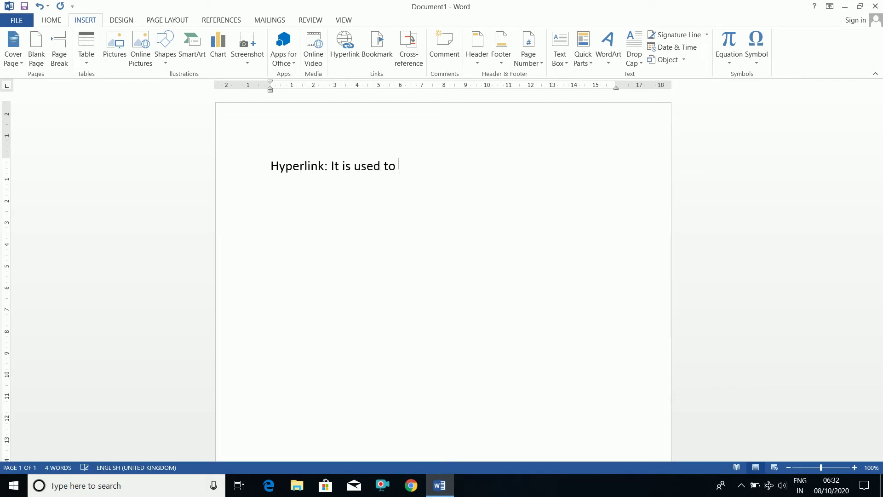
{"action": "type", "text": "create a link from"}
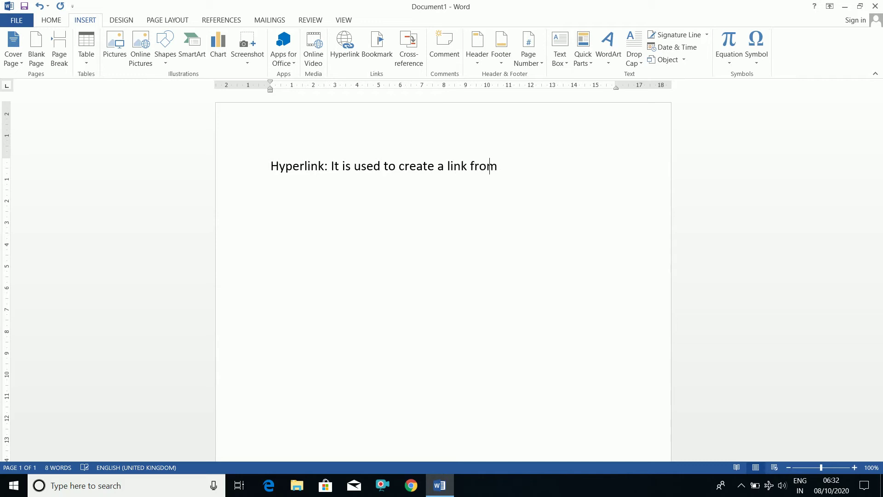
{"action": "type", "text": " our docume t"}
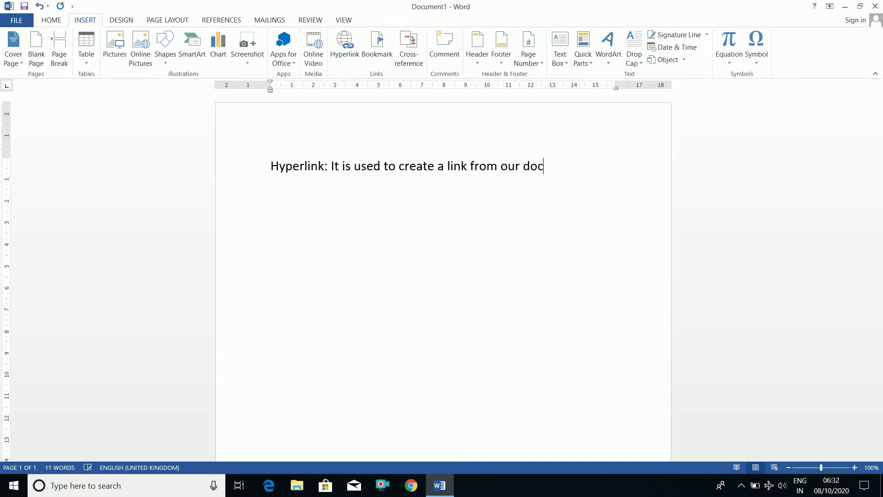
{"action": "key", "text": "BackSpace"}
{"action": "key", "text": "BackSpace"}
{"action": "type", "text": "nt to weg pages or"}
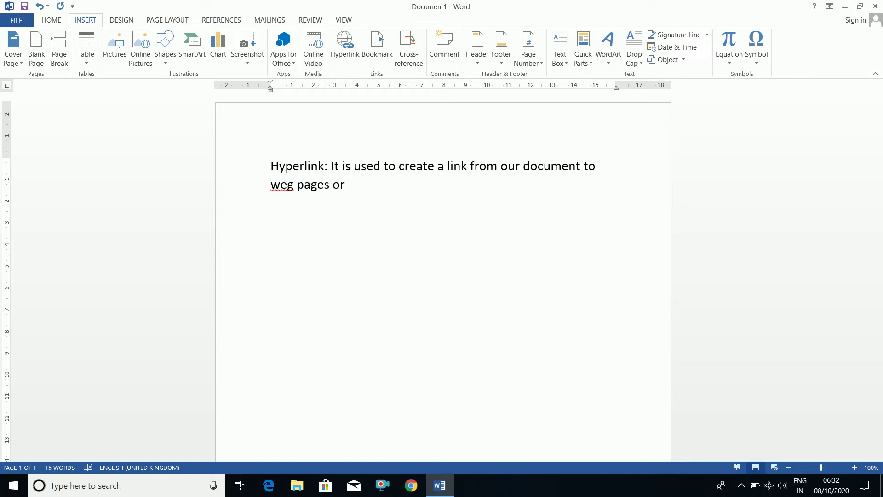
{"action": "type", "text": " other files to our comp"}
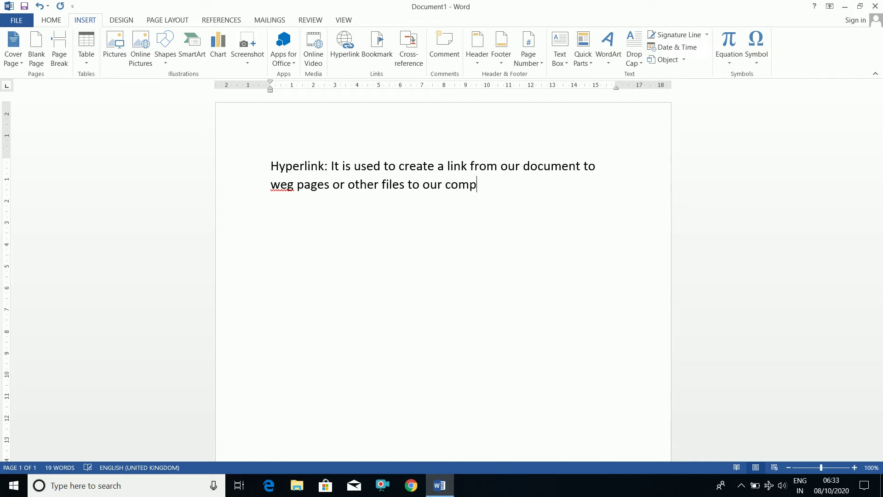
{"action": "type", "text": "uter system."}
{"action": "key", "text": "BackSpace"}
{"action": "type", "text": "b"}
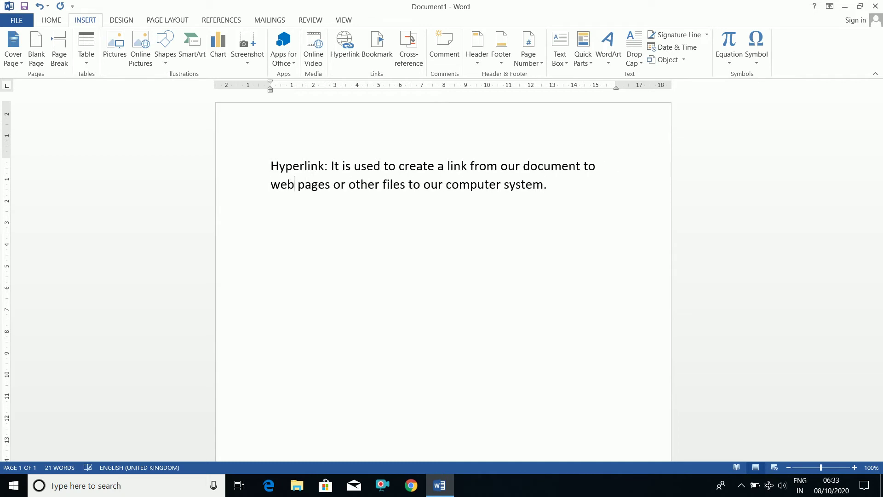
Add the heading "Steps to insert hyperlink" below the definition, with a full-width double line under it.
{"action": "key", "text": "Right"}
{"action": "key", "text": "Right"}
{"action": "key", "text": "Right"}
{"action": "key", "text": "Right"}
{"action": "key", "text": "Right"}
{"action": "key", "text": "Right"}
{"action": "key", "text": "Right"}
{"action": "key", "text": "Right"}
{"action": "key", "text": "Right"}
{"action": "key", "text": "Right"}
{"action": "key", "text": "Right"}
{"action": "key", "text": "Right"}
{"action": "key", "text": "Right"}
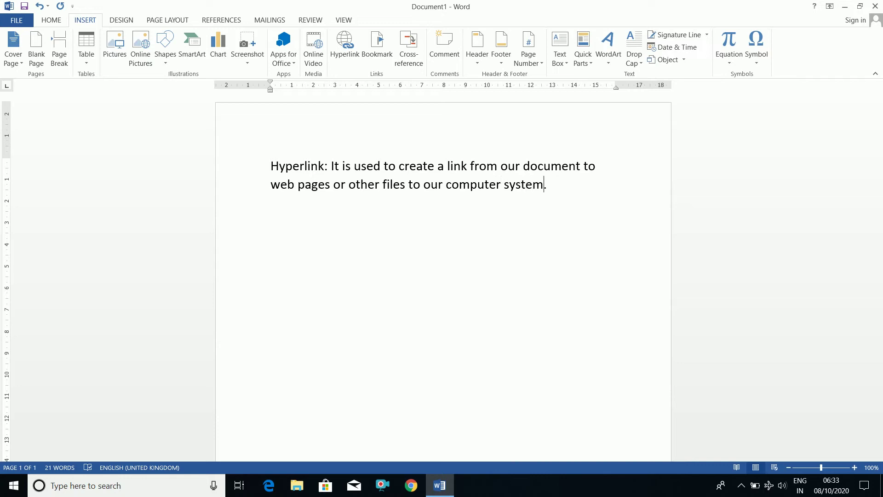
{"action": "key", "text": "Return"}
{"action": "type", "text": "Steps to insert"}
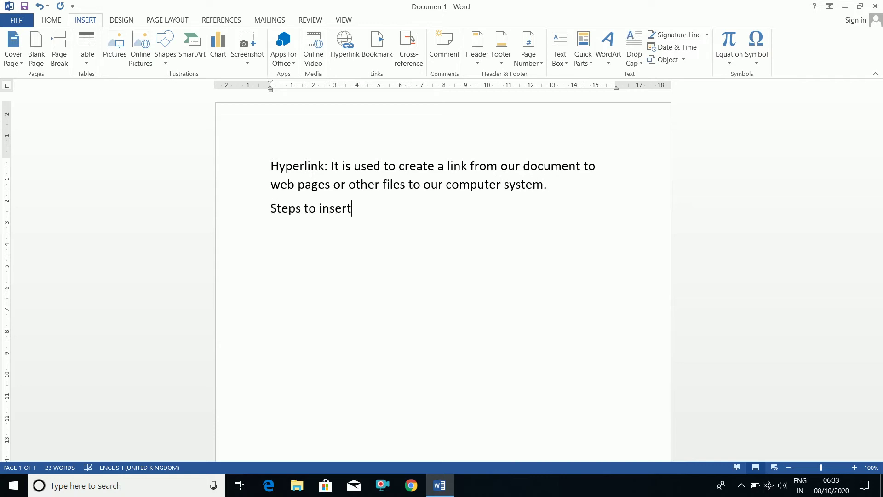
{"action": "type", "text": " hyperlink"}
{"action": "key", "text": "Return"}
{"action": "type", "text": "==="}
{"action": "key", "text": "Return"}
Start a numbered list under the heading with the item "Select the word on which you want to create hyperlink.".
{"action": "type", "text": "1. "}
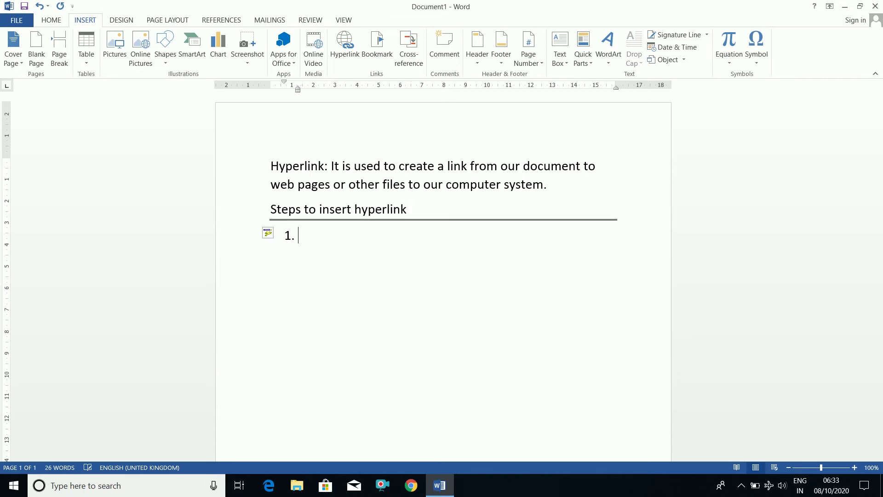
{"action": "type", "text": "select the"}
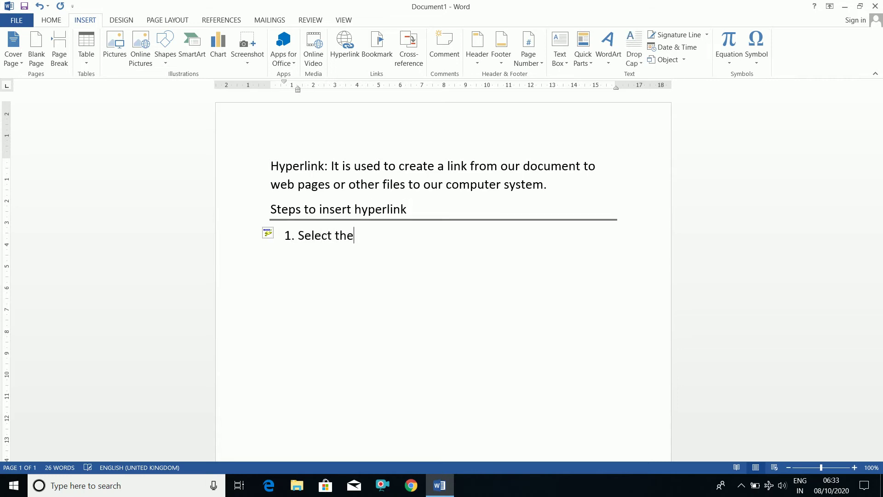
{"action": "type", "text": " word on which you "}
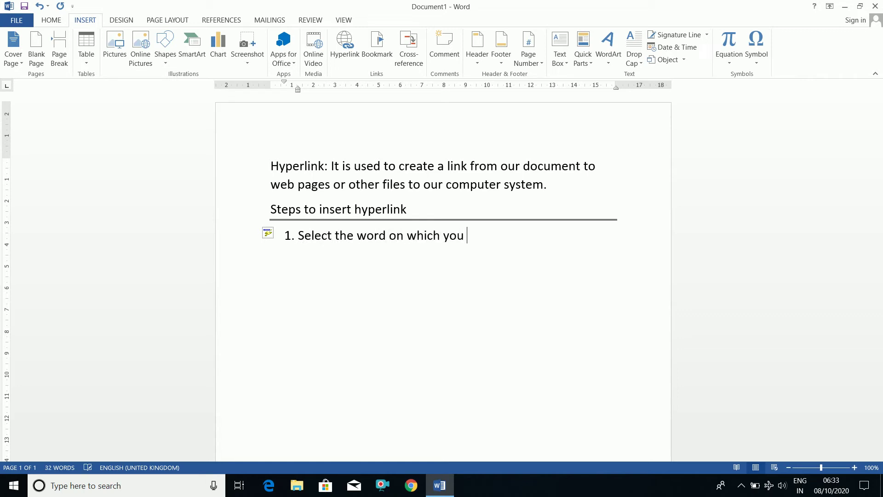
{"action": "type", "text": "want to create hyperl"}
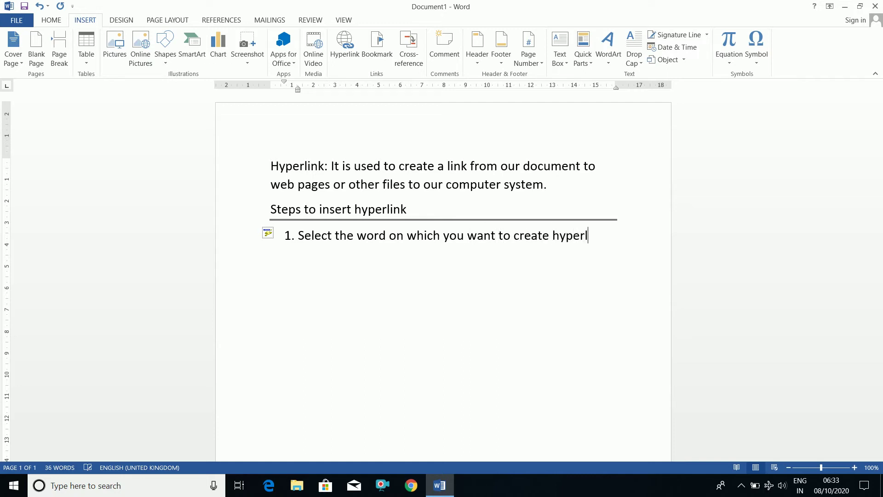
{"action": "type", "text": "ink."}
Add numbered items 2 and 3 reading "Click on Insert tab." and "Click on Hyperlink.".
{"action": "key", "text": "Return"}
{"action": "type", "text": "click on Insert "}
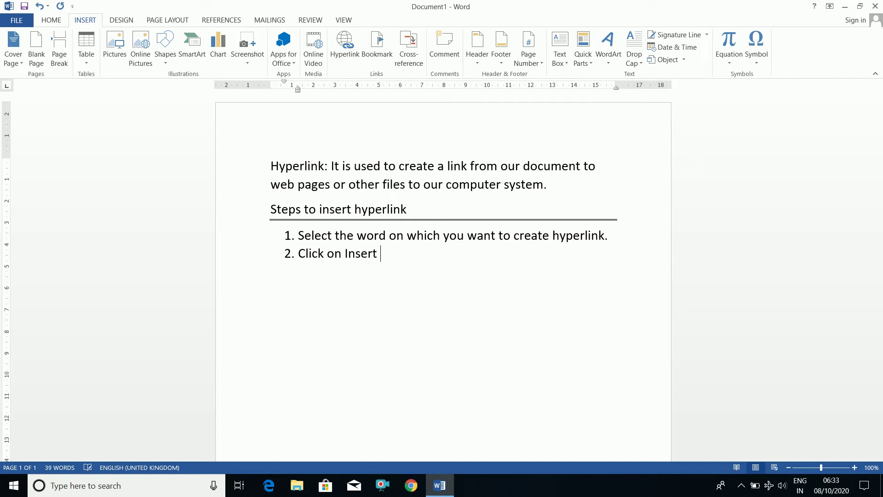
{"action": "type", "text": "tab."}
{"action": "key", "text": "Return"}
{"action": "type", "text": "click on Hype"}
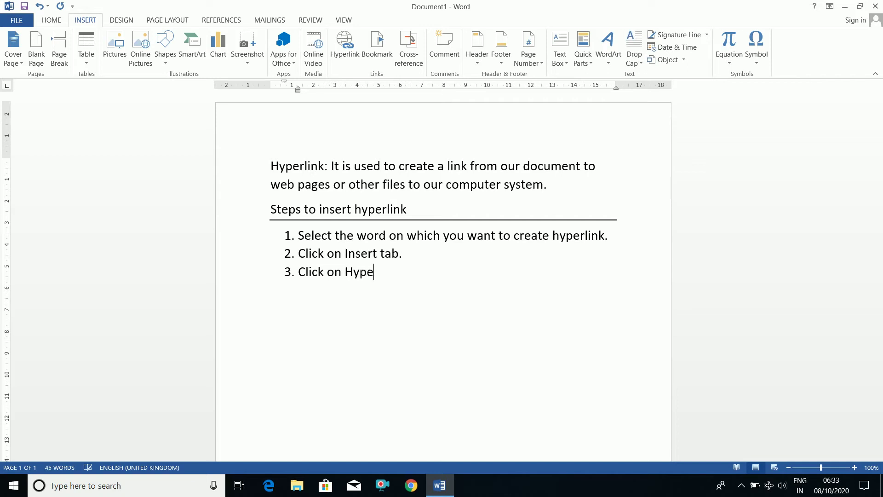
{"action": "type", "text": "rlink."}
Add numbered item 4 reading "An insert hyperlink dialog box will appear.".
{"action": "key", "text": "Return"}
{"action": "type", "text": "An insert hyper"}
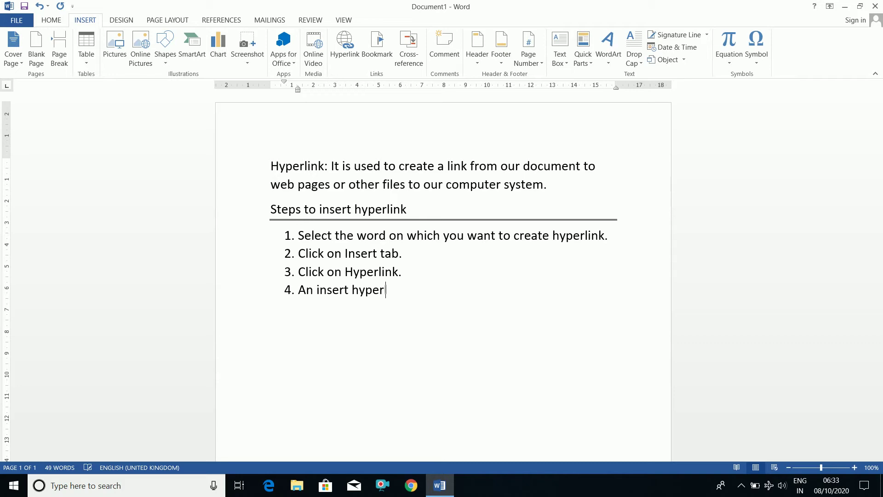
{"action": "type", "text": "link dialog box will a"}
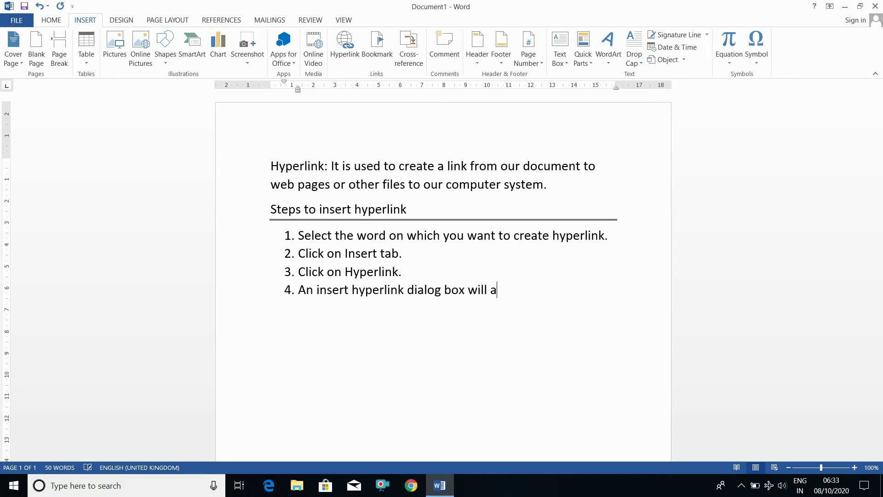
{"action": "type", "text": "ppear."}
Add numbered item 5 reading "Select Existing web page or file from LHS panel.".
{"action": "key", "text": "Return"}
{"action": "type", "text": "Select "}
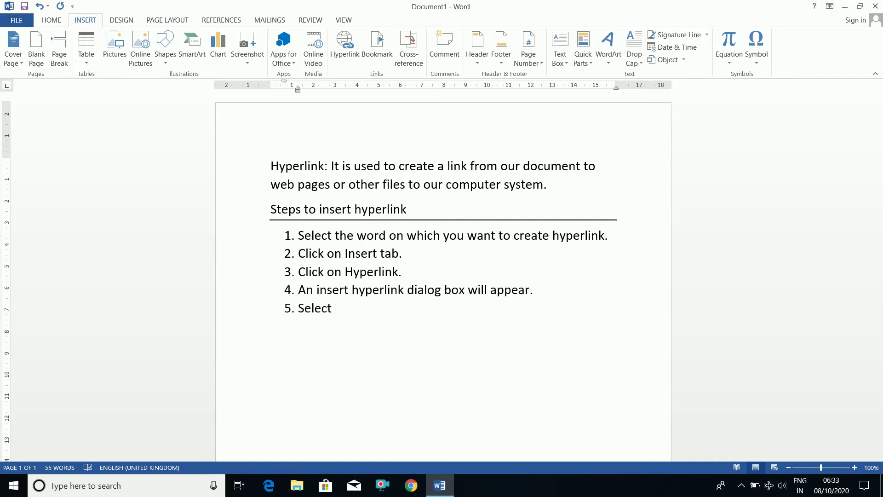
{"action": "type", "text": "Existing web page "}
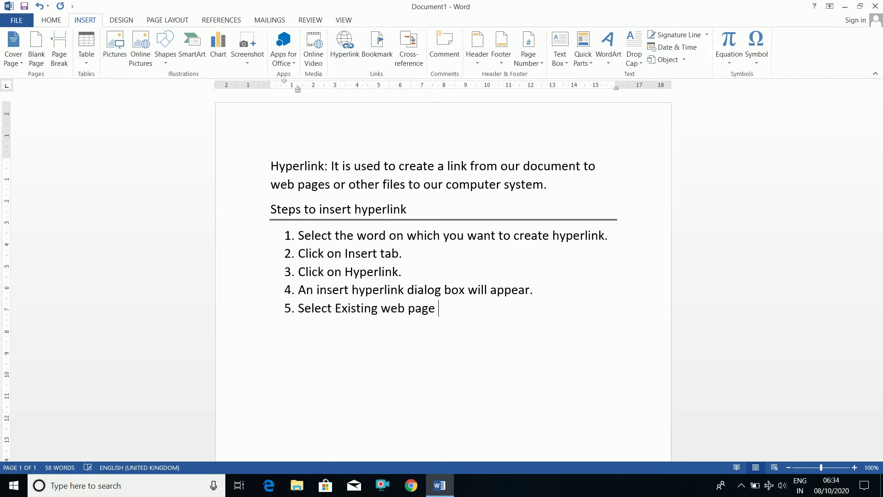
{"action": "type", "text": "or file"}
{"action": "type", "text": "from LHS panel."}
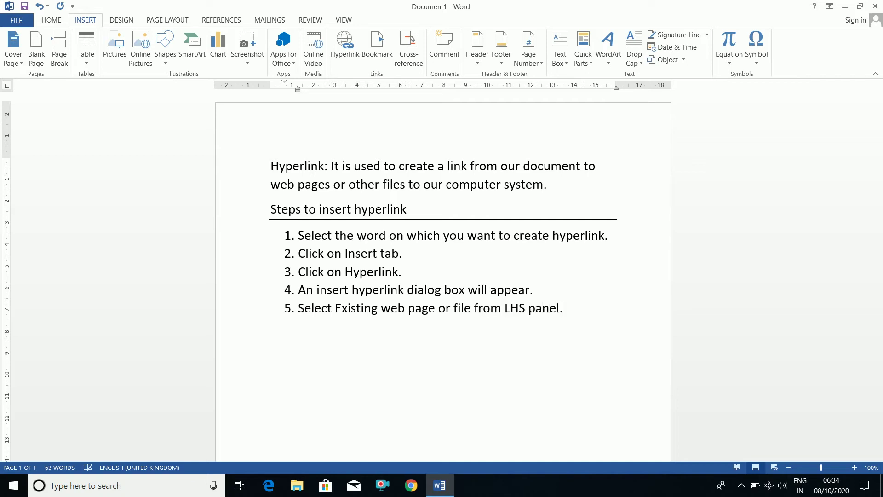
Begin numbered item 6 with "Either type the website name in case if you want to link a website".
{"action": "key", "text": "Return"}
{"action": "type", "text": "Either type the web"}
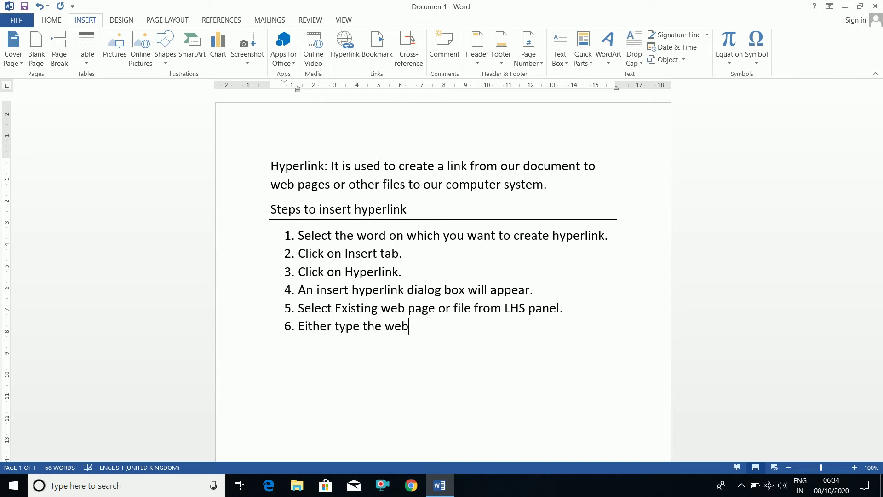
{"action": "type", "text": "site name in case"}
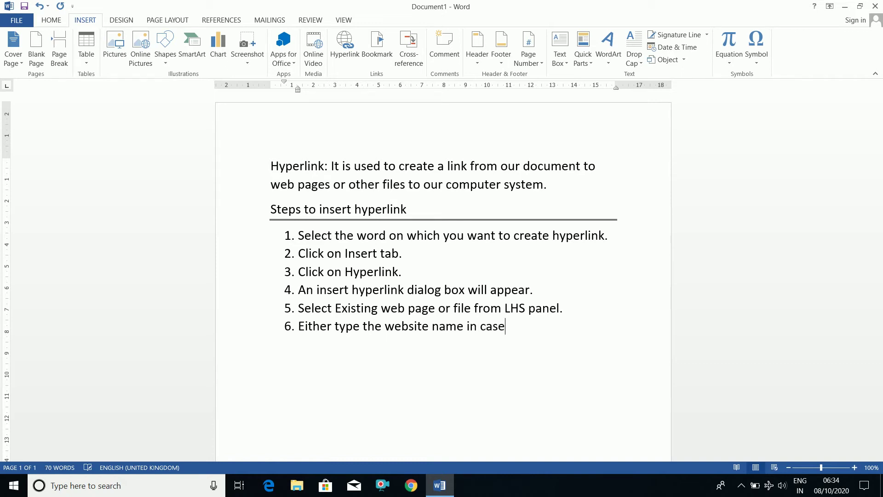
{"action": "type", "text": " if you want to k"}
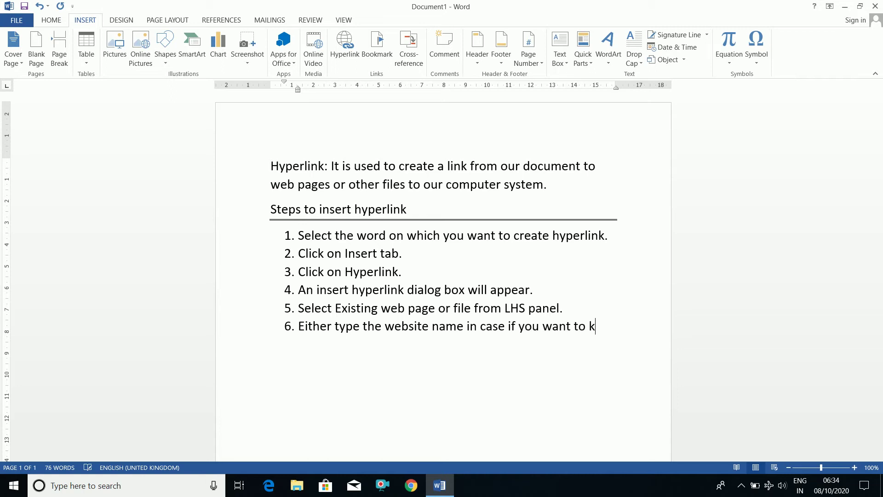
{"action": "key", "text": "BackSpace"}
{"action": "type", "text": "link "}
{"action": "type", "text": "a webs"}
{"action": "type", "text": "ite "}
Complete numbered item 6 with "or click on Browse for file option and select the required file.".
{"action": "type", "text": "or click"}
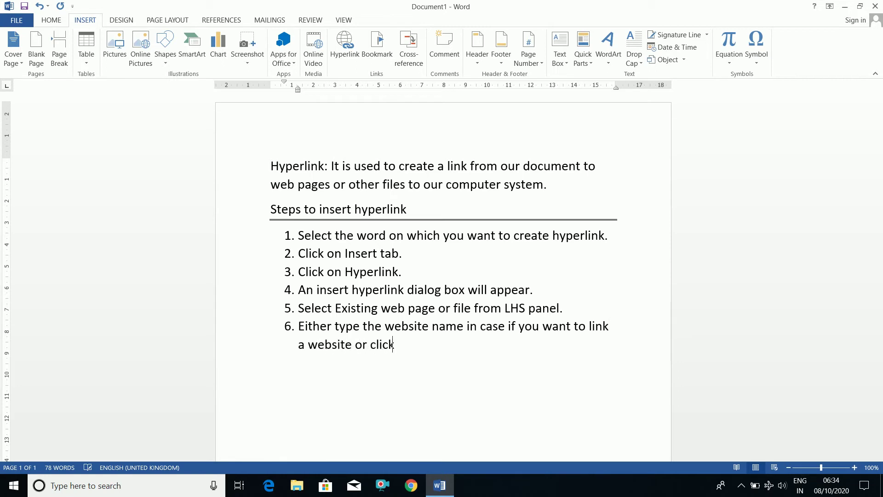
{"action": "type", "text": " on Browse for file"}
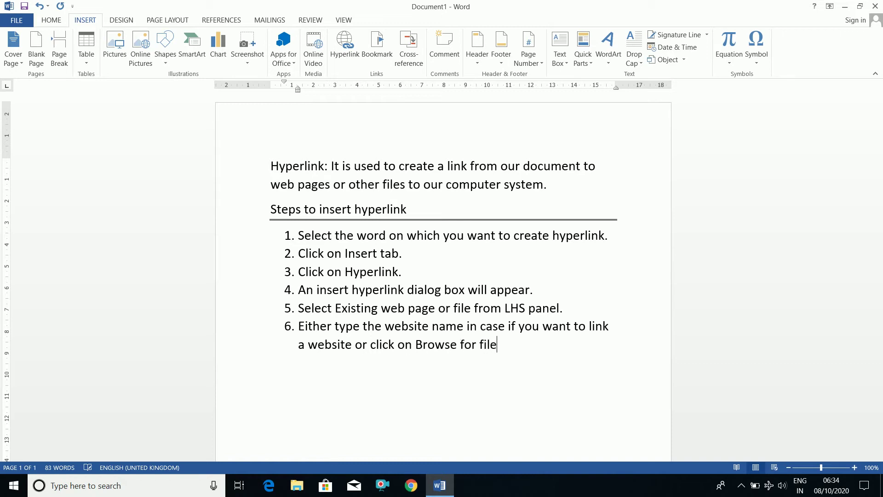
{"action": "type", "text": " option and select the "}
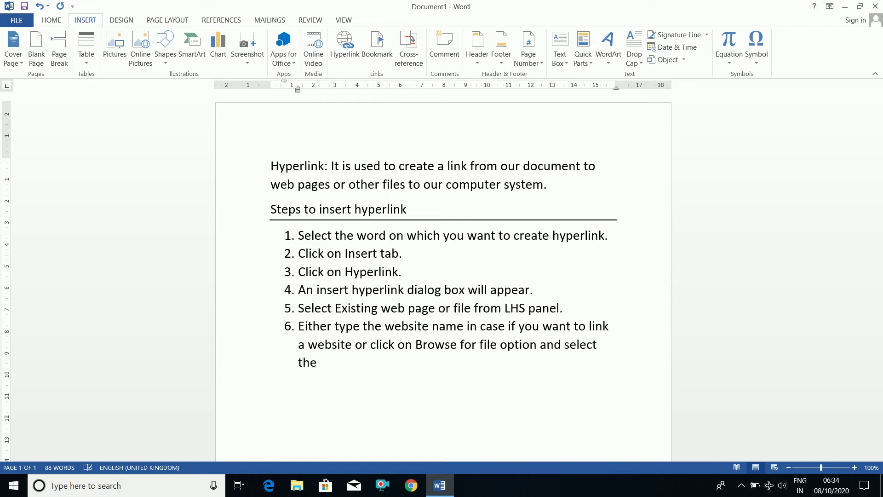
{"action": "type", "text": "required file."}
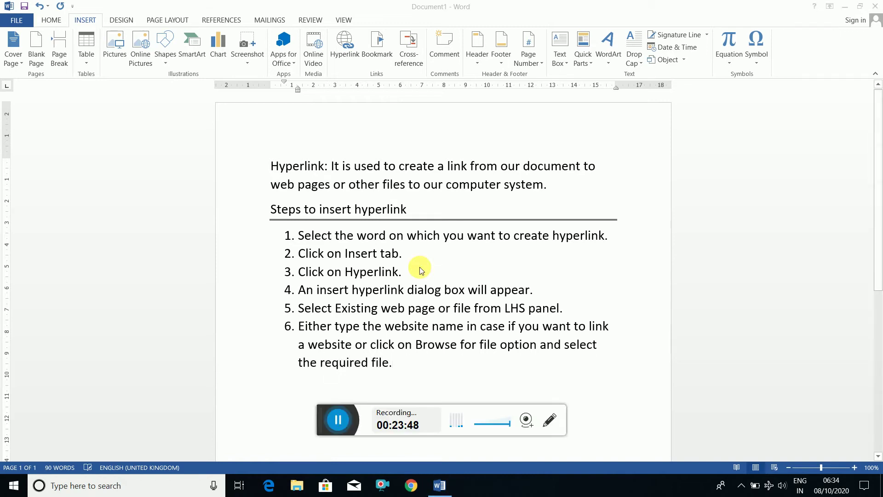
Add numbered item 7 reading "Click on OK." and end the numbered list with a plain new line.
{"action": "left_click", "coordinate": [336, 419]}
{"action": "left_click", "coordinate": [308, 417]}
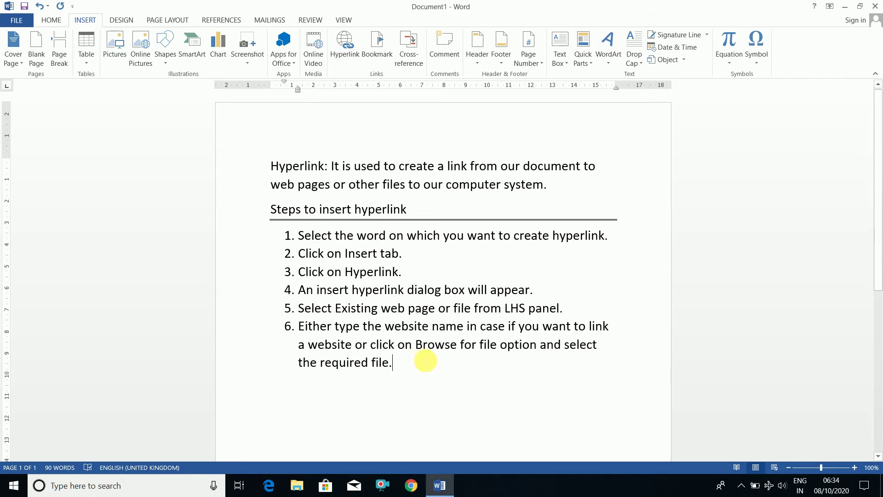
{"action": "key", "text": "Return"}
{"action": "type", "text": "Click "}
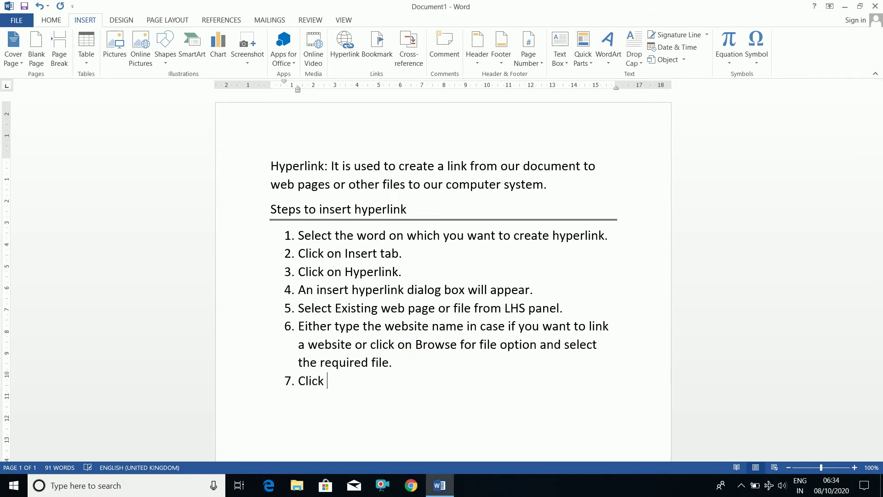
{"action": "type", "text": "on OK."}
{"action": "key", "text": "Return"}
{"action": "key", "text": "Return"}
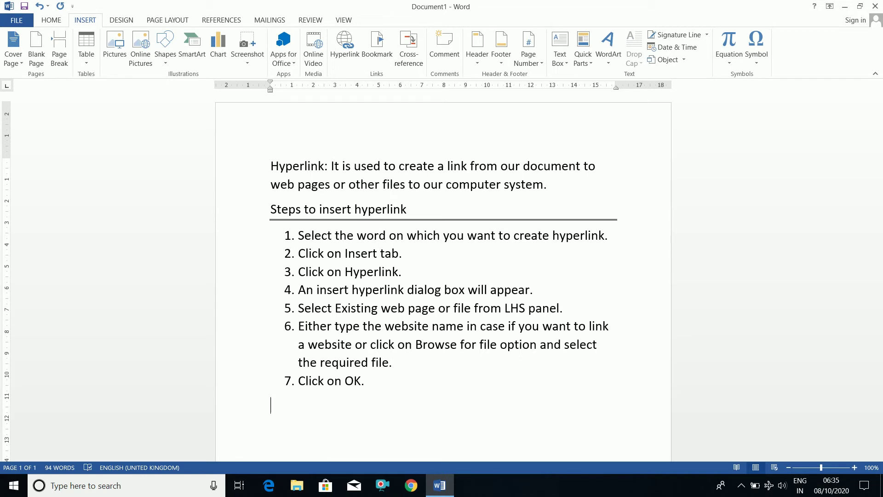
Add the heading "Steps to open hyperlink pages or file" below item 7, with a full-width horizontal rule beneath it.
{"action": "mouse_move", "coordinate": [425, 360]}
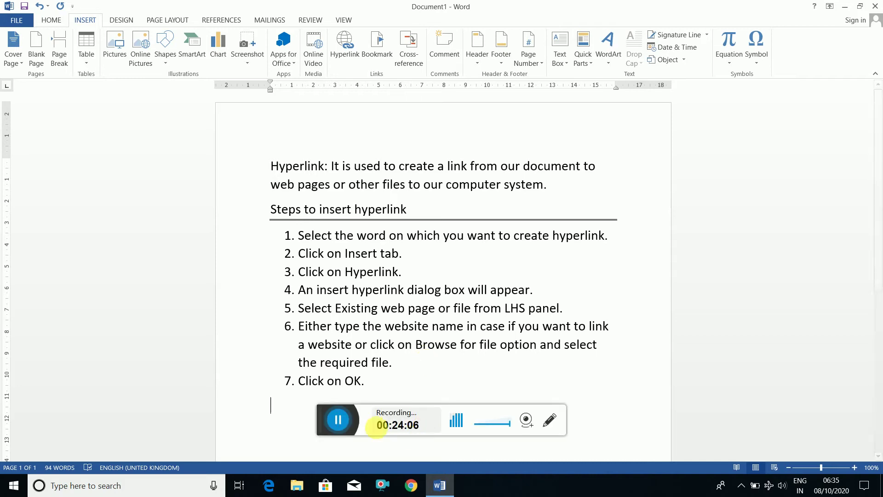
{"action": "left_click", "coordinate": [391, 388]}
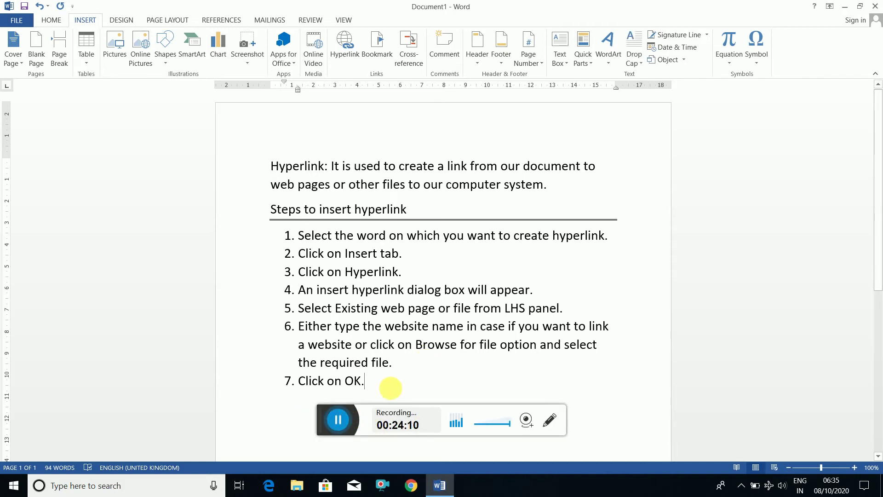
{"action": "key", "text": "Return"}
{"action": "key", "text": "Return"}
{"action": "type", "text": "S"}
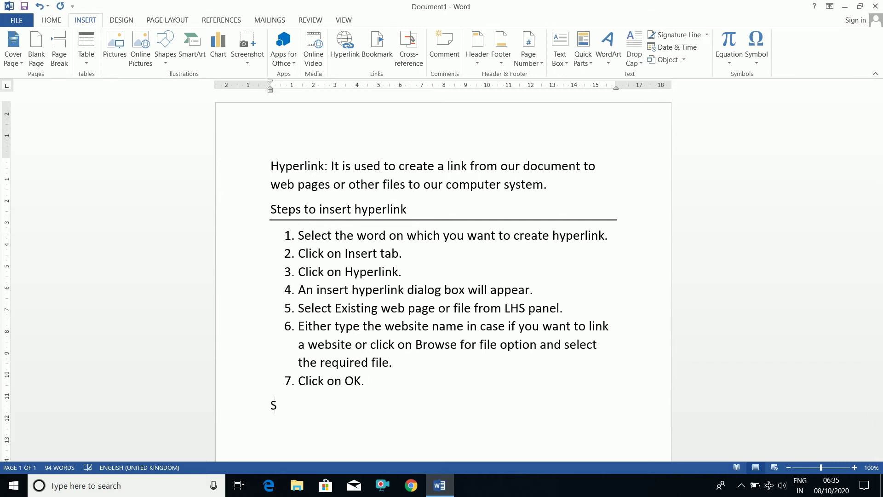
{"action": "type", "text": "teps to open hyper"}
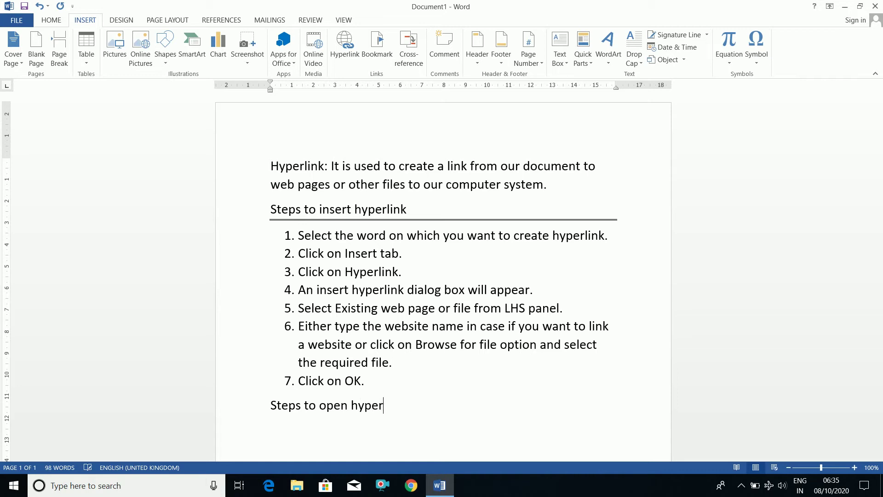
{"action": "type", "text": "link pages or file"}
{"action": "key", "text": "Return"}
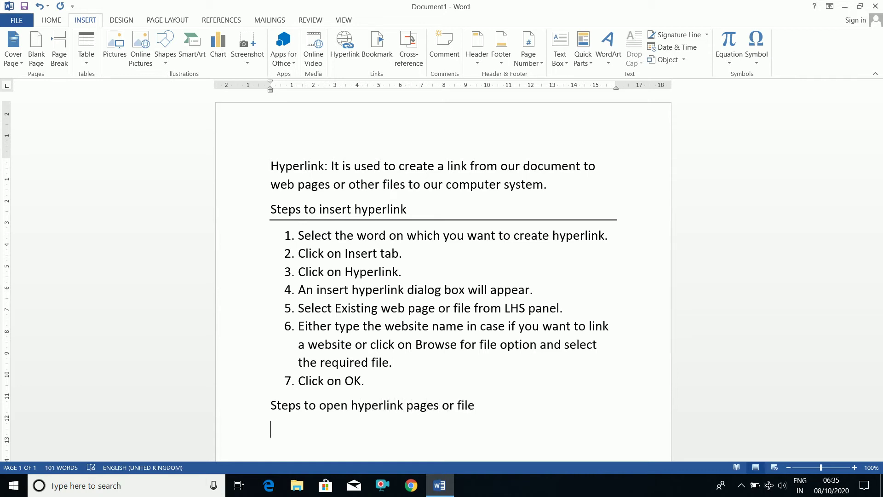
{"action": "type", "text": "==="}
{"action": "key", "text": "Return"}
Start a numbered list under the new heading, beginning item 1 with "Place the cursor on the".
{"action": "type", "text": "1. "}
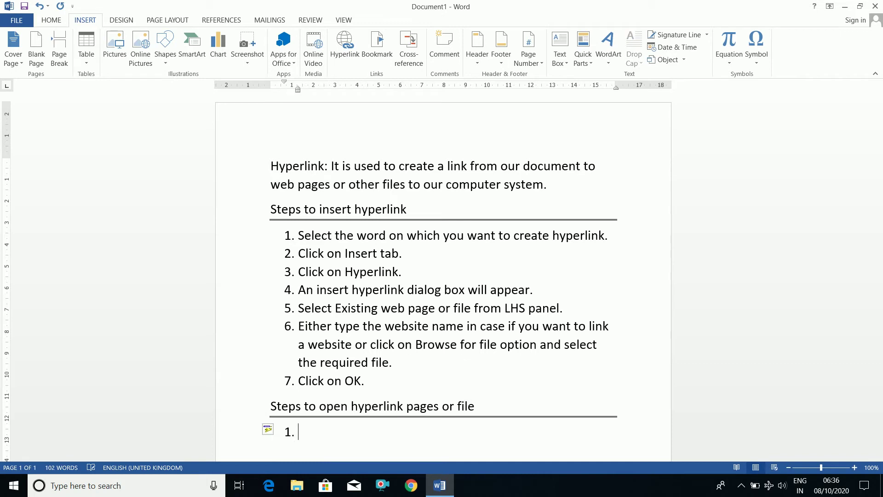
{"action": "type", "text": "lace"}
{"action": "key", "text": "BackSpace"}
{"action": "key", "text": "BackSpace"}
{"action": "key", "text": "BackSpace"}
{"action": "key", "text": "BackSpace"}
{"action": "type", "text": "Place the cusor o the"}
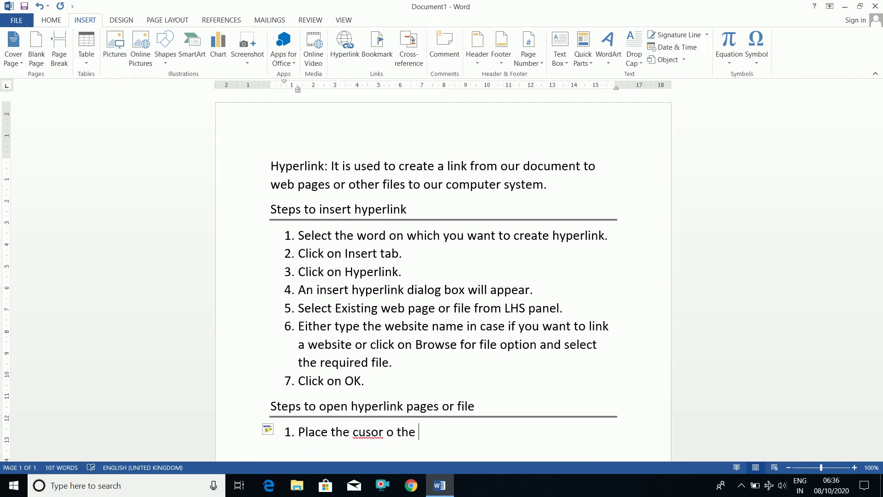
{"action": "key", "text": "BackSpace"}
{"action": "left_click", "coordinate": [393, 432]}
{"action": "type", "text": "n"}
{"action": "type", "text": "r"}
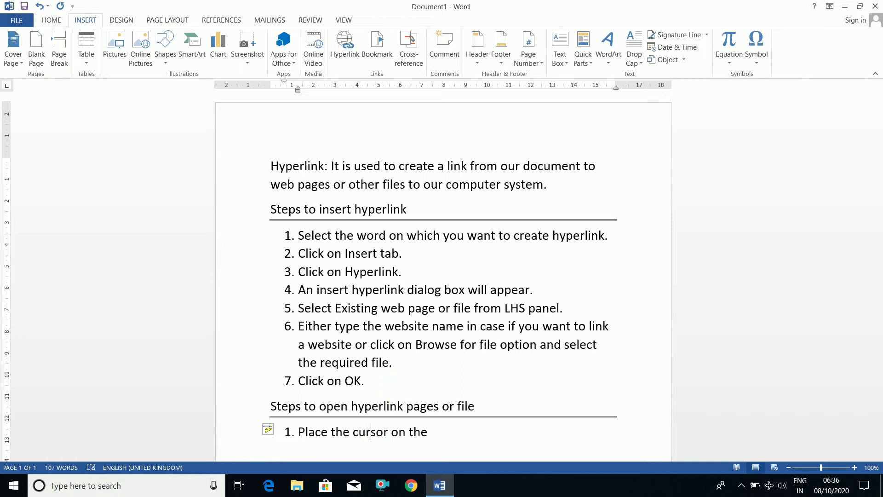
Complete numbered item 1 with "word on which you have created hyperlink.".
{"action": "type", "text": " word on whicn you"}
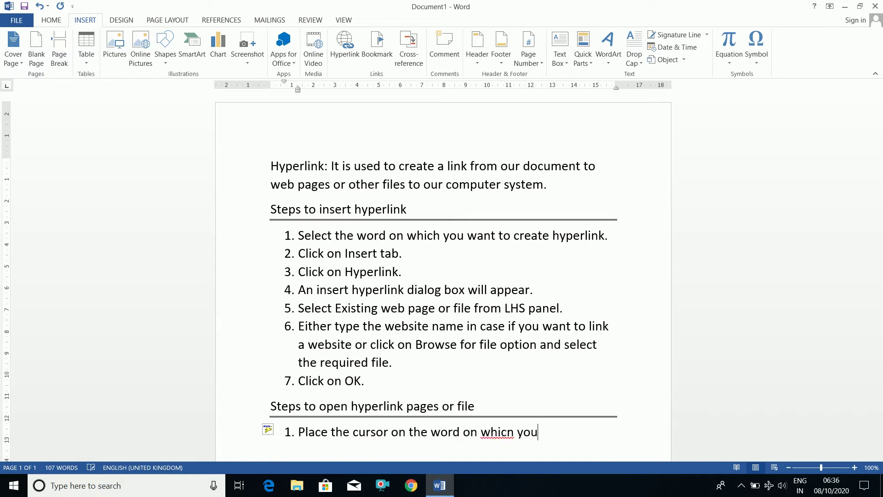
{"action": "type", "text": " have created"}
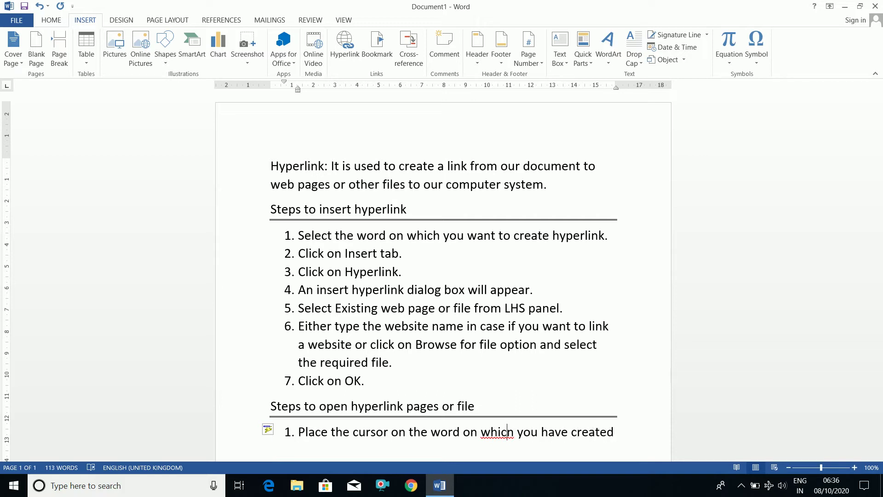
{"action": "key", "text": "BackSpace"}
{"action": "type", "text": "hhyperlink."}
{"action": "key", "text": "Return"}
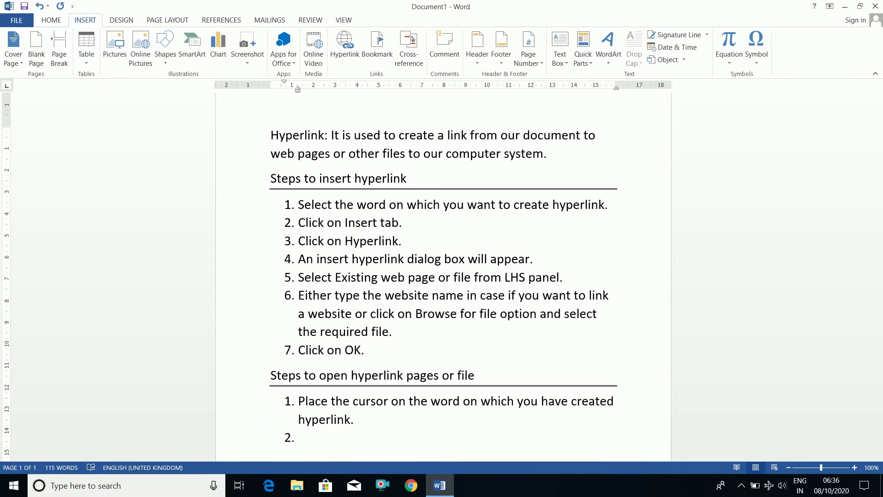
Add numbered item 2 reading "Press the Ctrl Key from the keyboard and click on the link.".
{"action": "type", "text": "Press the Ctrl "}
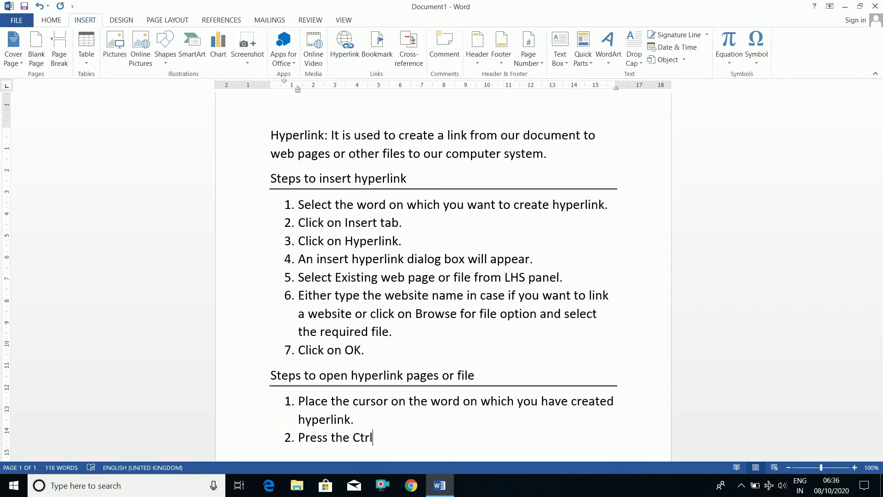
{"action": "type", "text": "Key from the click"}
{"action": "key", "text": "BackSpace"}
{"action": "key", "text": "BackSpace"}
{"action": "key", "text": "BackSpace"}
{"action": "key", "text": "BackSpace"}
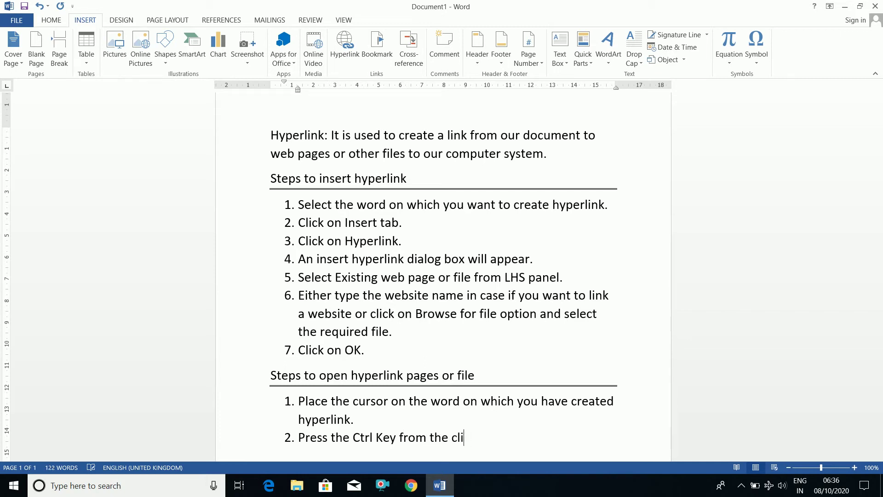
{"action": "key", "text": "BackSpace"}
{"action": "type", "text": "keyboard and click o"}
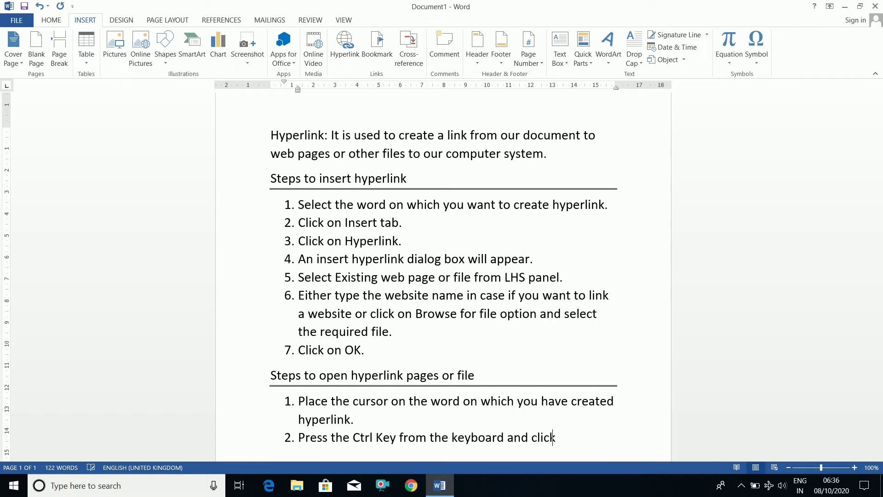
{"action": "type", "text": "n the link"}
{"action": "left_click", "coordinate": [332, 418]}
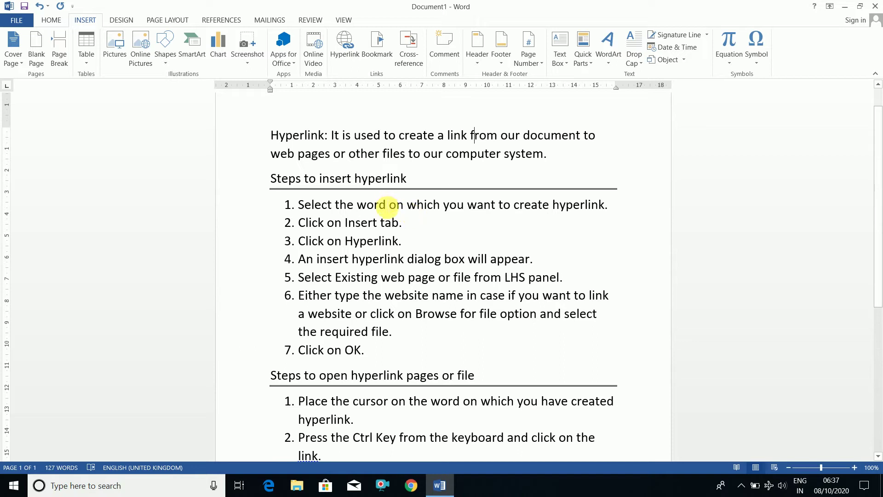
Hyperlink "word" in the first insertion step to the existing file E:\Lookup function.xlsx.
{"action": "left_click_drag", "start_coordinate": [388, 205], "coordinate": [368, 203]}
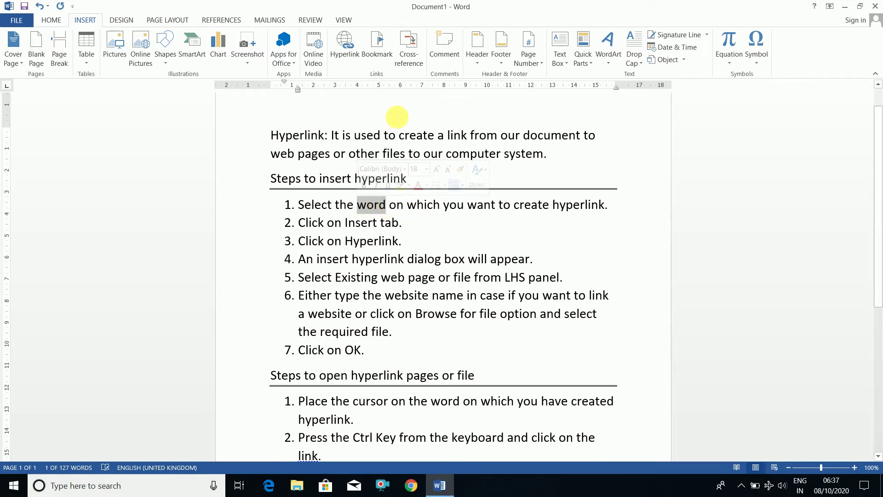
{"action": "left_click", "coordinate": [341, 45]}
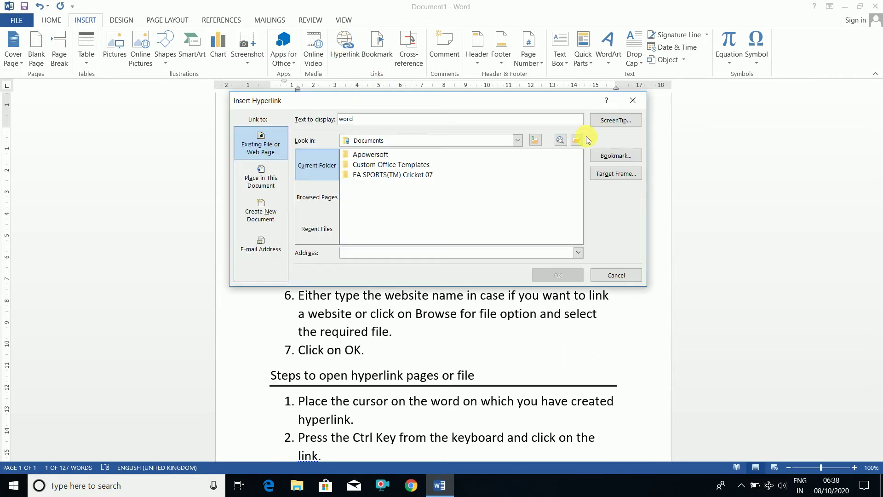
{"action": "left_click", "coordinate": [578, 141]}
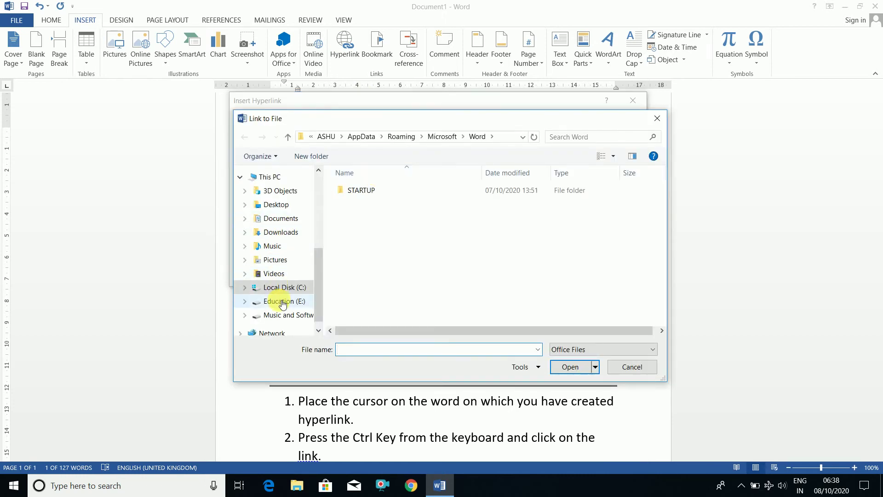
{"action": "left_click", "coordinate": [282, 302]}
{"action": "double_click", "coordinate": [369, 316]}
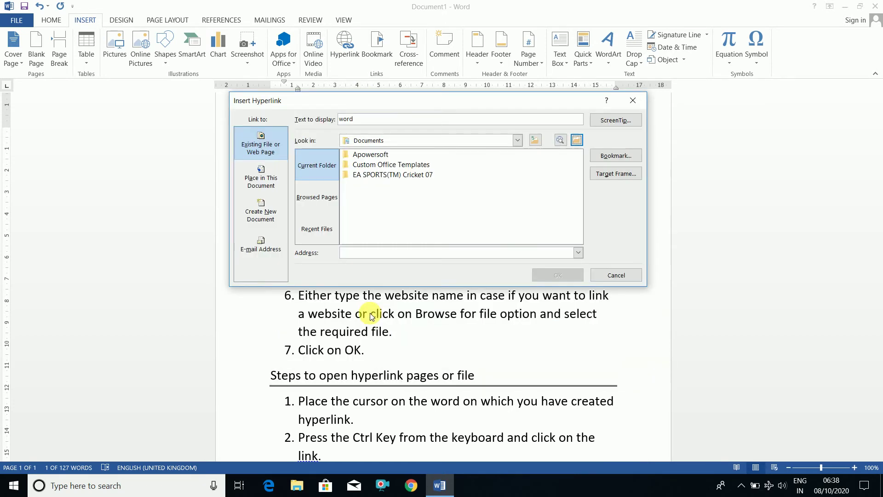
{"action": "left_click", "coordinate": [552, 276]}
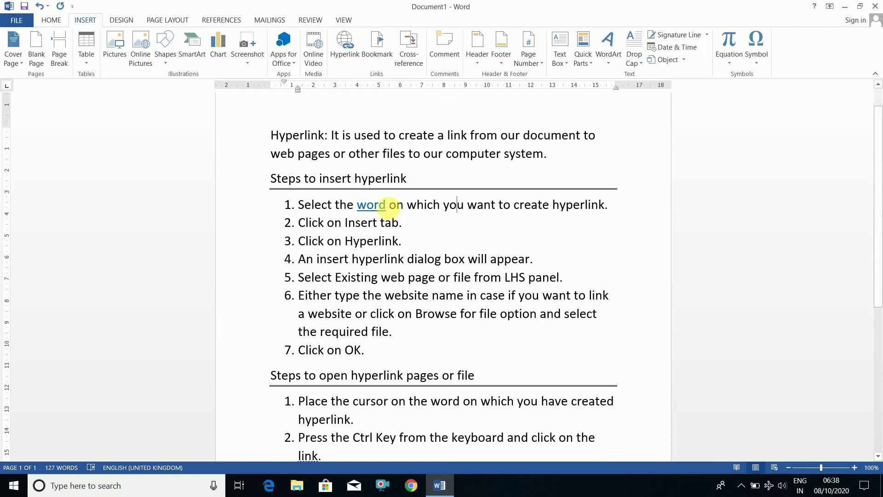
Remove the hyperlink from "word" in the first insertion step.
{"action": "left_click_drag", "start_coordinate": [389, 205], "coordinate": [360, 206]}
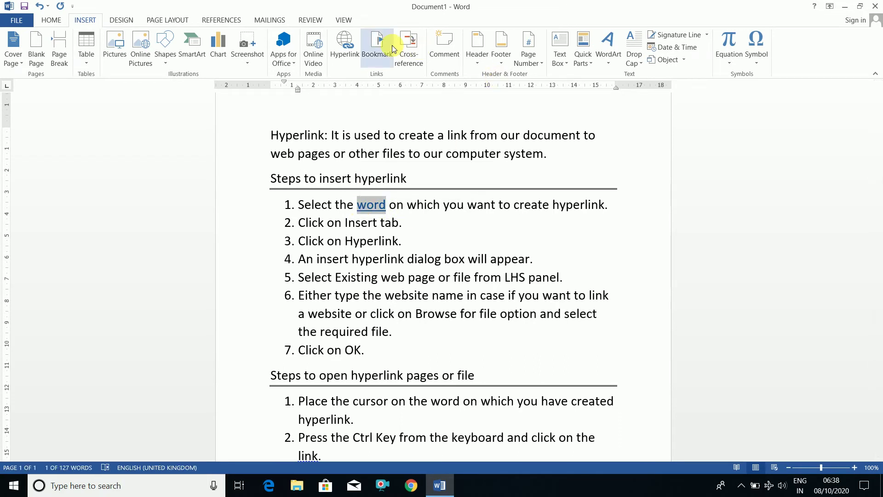
{"action": "left_click", "coordinate": [346, 42]}
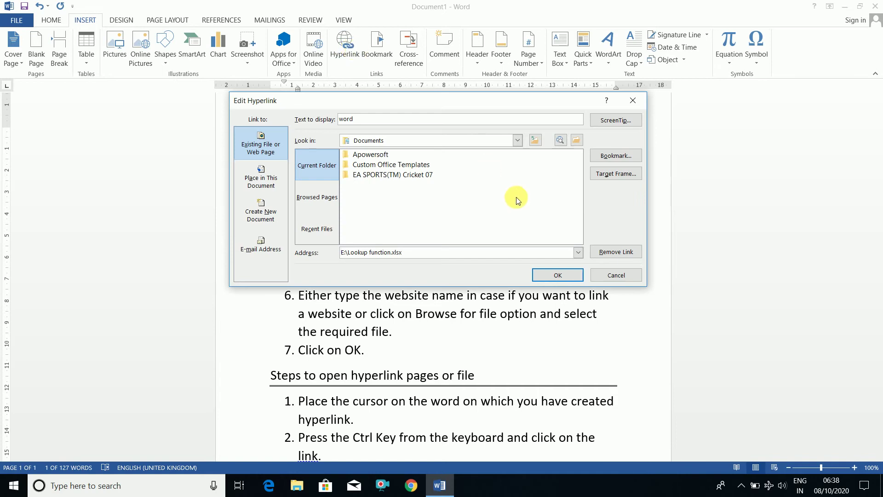
{"action": "left_click", "coordinate": [628, 254]}
{"action": "key", "text": "Left"}
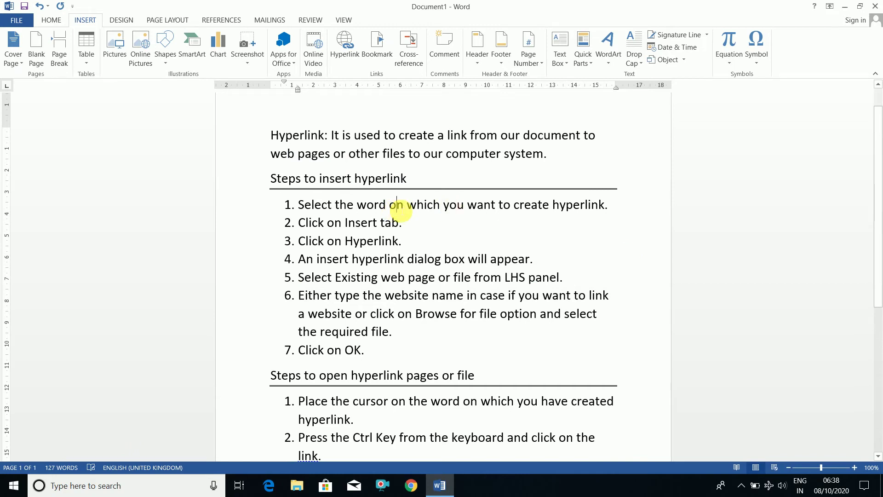
Add the heading "Steps to remove hyperlink" at the end of the document, with a full-width horizontal rule beneath it.
{"action": "key", "text": "ctrl+End"}
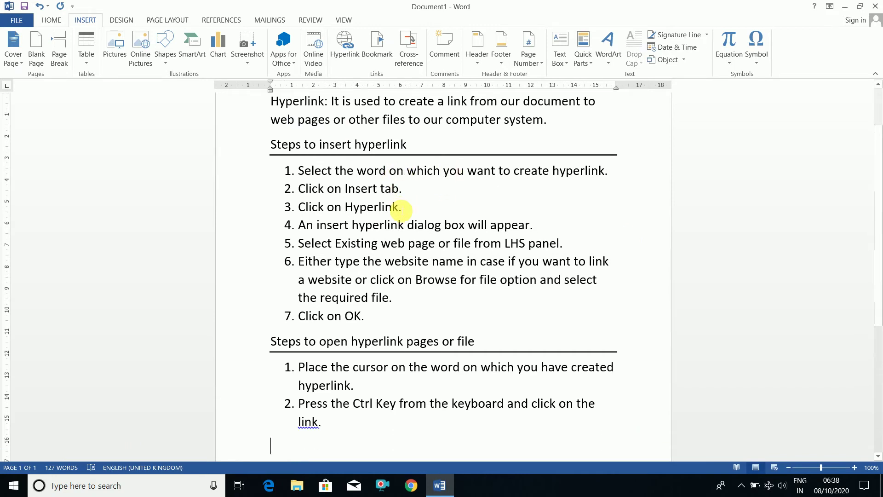
{"action": "type", "text": "Steps t"}
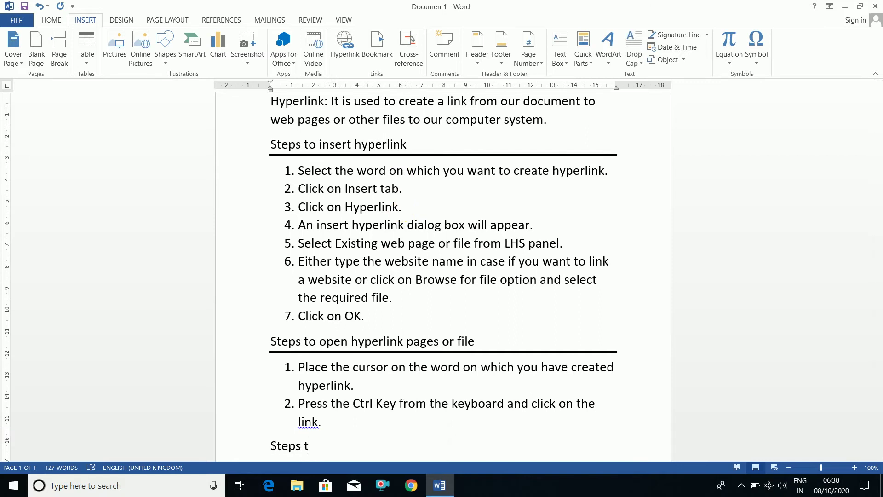
{"action": "type", "text": "o remove hyperlink"}
{"action": "key", "text": "Return"}
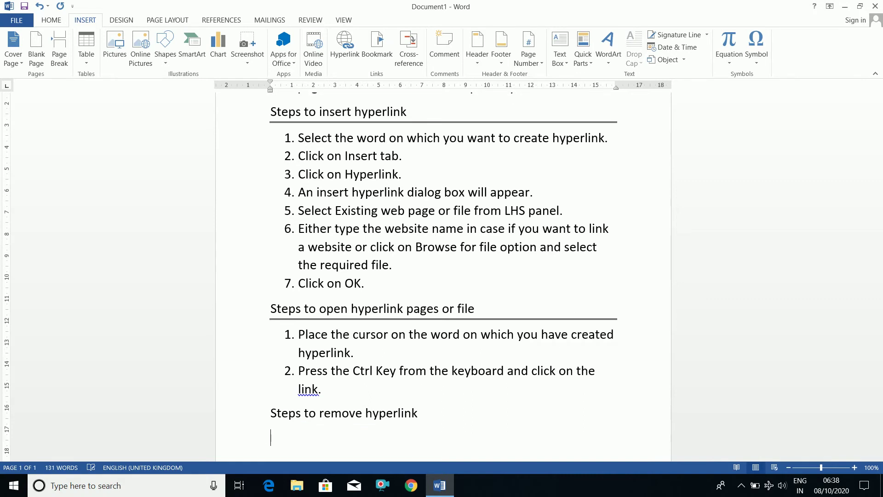
{"action": "type", "text": "==="}
{"action": "key", "text": "Return"}
Start a numbered list under the removal heading with item 1 reading "Select the word on which you have created hyperlink.".
{"action": "type", "text": "1. "}
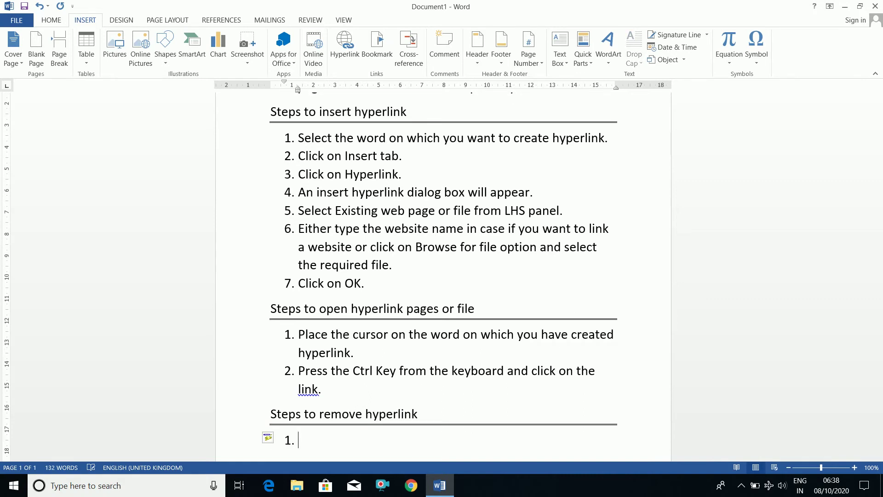
{"action": "type", "text": "Selct"}
{"action": "key", "text": "BackSpace"}
{"action": "key", "text": "BackSpace"}
{"action": "key", "text": "BackSpace"}
{"action": "type", "text": "ect the wor"}
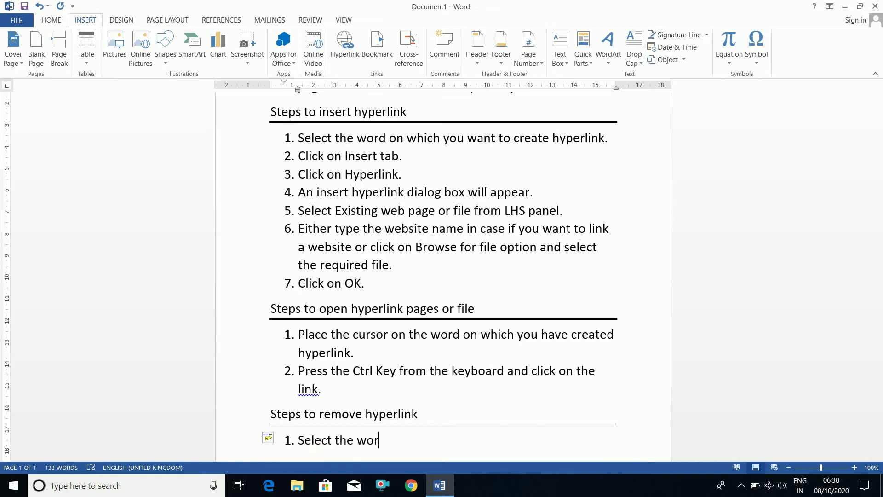
{"action": "type", "text": "d on which you have"}
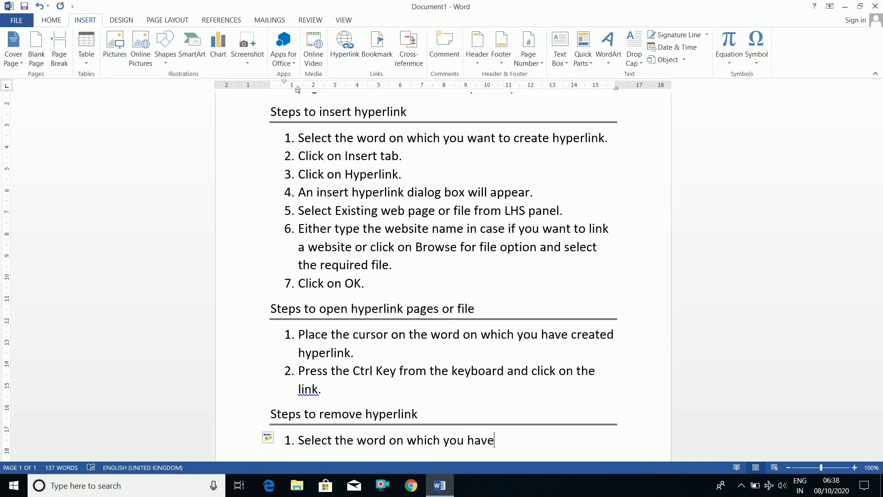
{"action": "type", "text": " created hyperlink."}
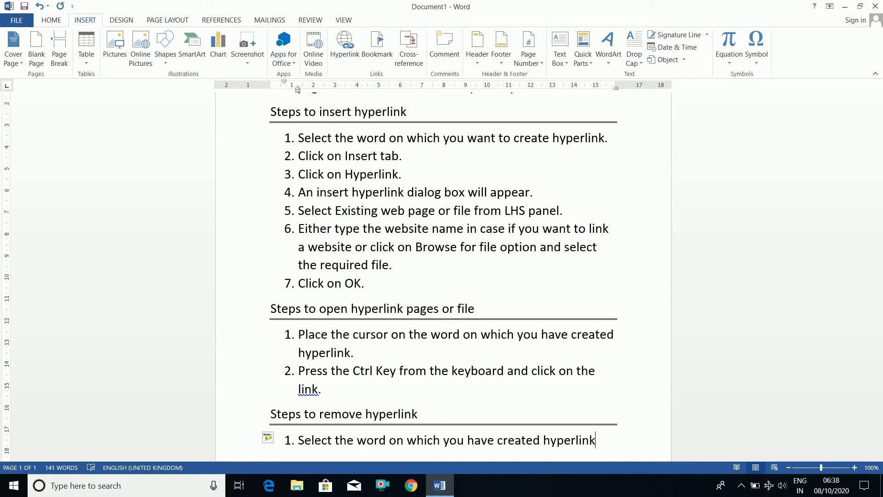
{"action": "key", "text": "Return"}
Add numbered item 2 reading "Click on Insert tab." to the removal steps.
{"action": "type", "text": "Click"}
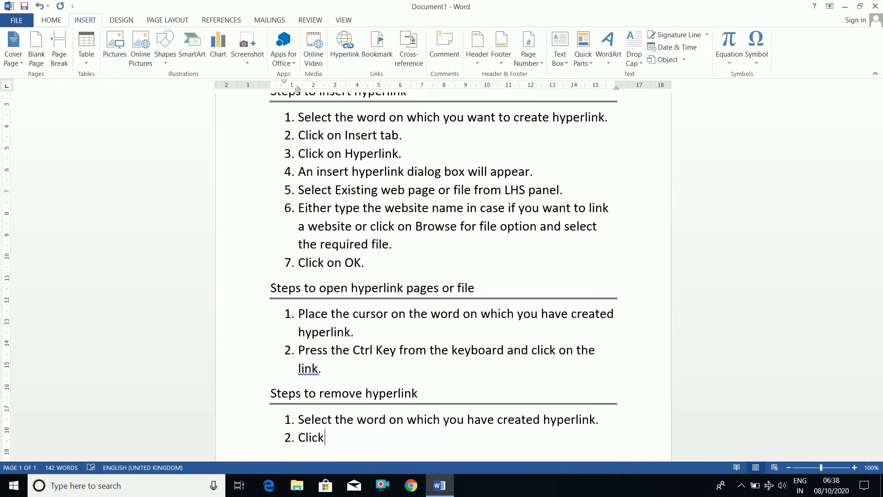
{"action": "type", "text": " on Insert tab."}
{"action": "key", "text": "Return"}
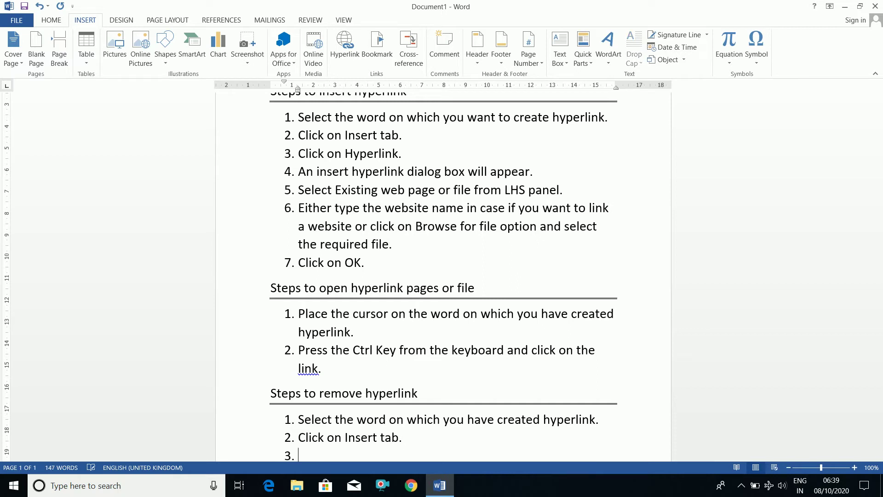
Add numbered item 3 reading "Click on Hyperlink." to the removal steps.
{"action": "type", "text": "Click on H"}
{"action": "type", "text": "yp"}
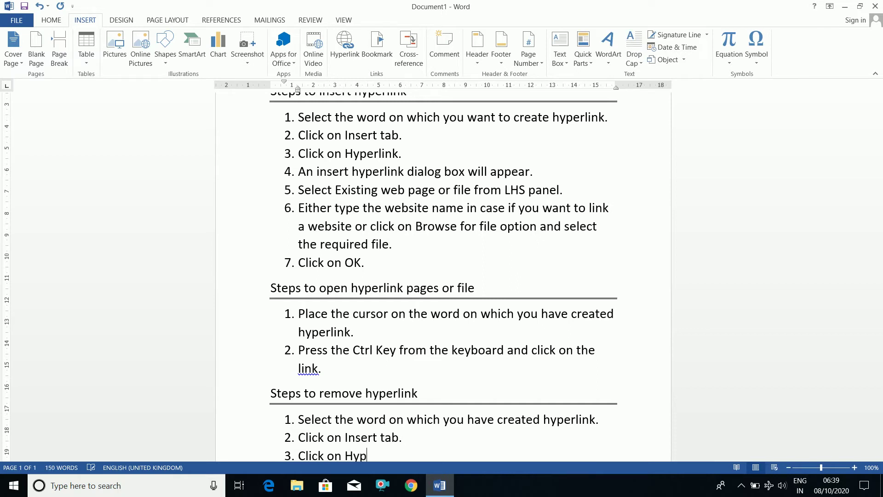
{"action": "type", "text": "erlink."}
{"action": "key", "text": "Return"}
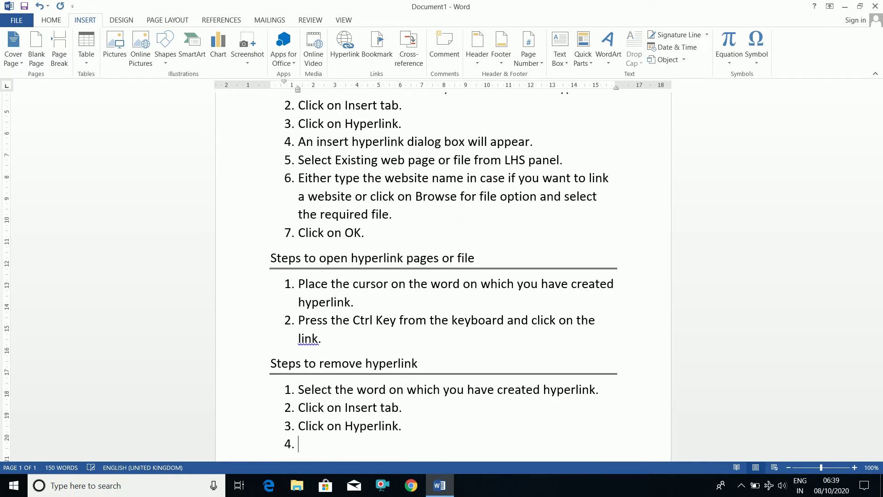
Write numbered item 4 of the removal steps as "An insert hyperlink dialog box will appear.".
{"action": "type", "text": "CLick"}
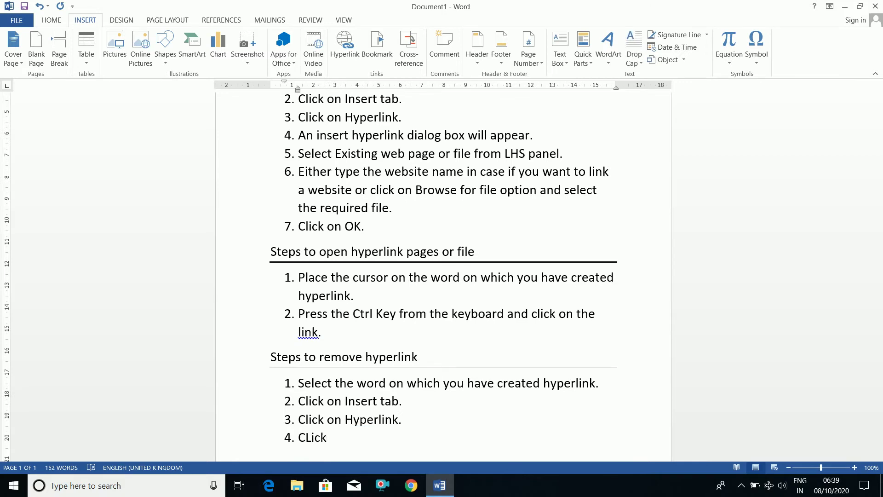
{"action": "key", "text": "BackSpace"}
{"action": "key", "text": "BackSpace"}
{"action": "key", "text": "BackSpace"}
{"action": "key", "text": "BackSpace"}
{"action": "key", "text": "BackSpace"}
{"action": "type", "text": "An insert hype"}
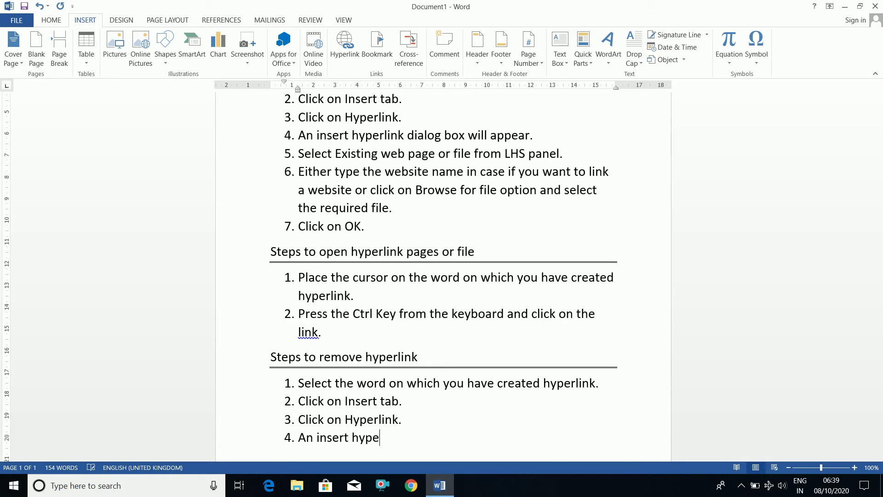
{"action": "type", "text": "rlink dialog box will a"}
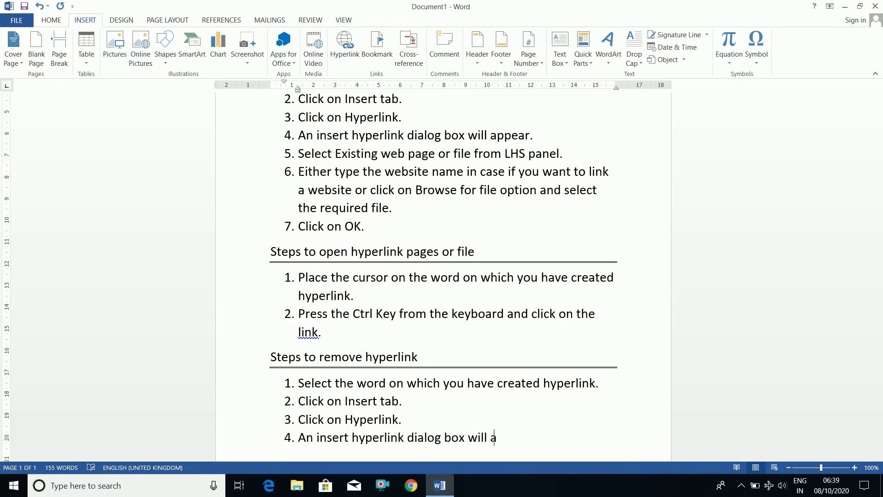
{"action": "type", "text": "ppear."}
Add numbered item 5 reading "Click on Remove link button." to the removal steps.
{"action": "key", "text": "Return"}
{"action": "type", "text": "click on Remove "}
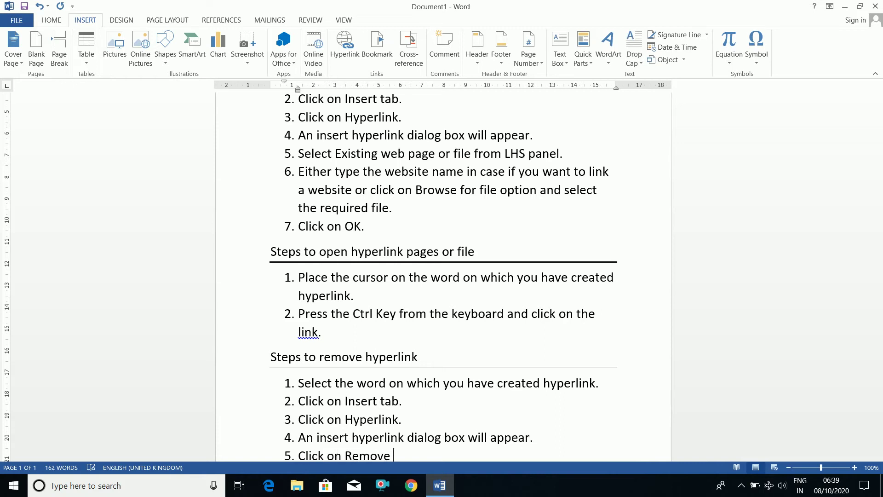
{"action": "type", "text": "link button."}
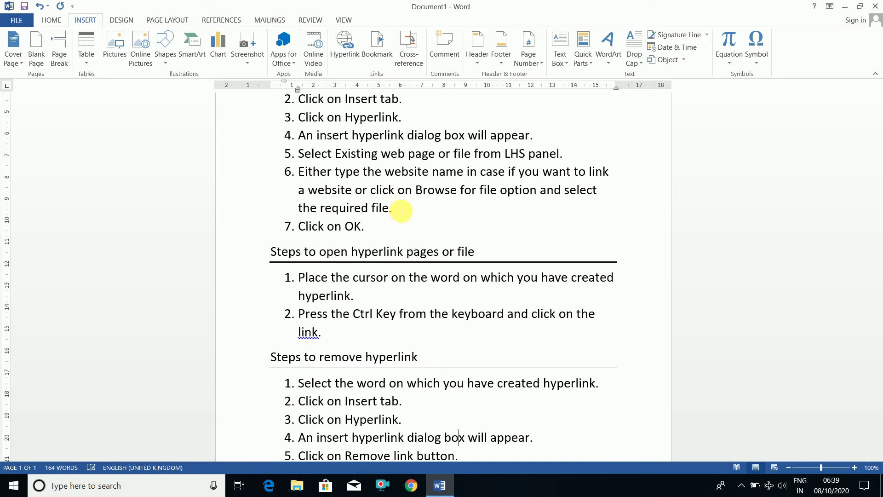
Review the complete hyperlink notes, from the definition through the insert, open and removal steps.
{"action": "key", "text": "Up"}
{"action": "key", "text": "Up"}
{"action": "key", "text": "Up"}
{"action": "key", "text": "Up"}
{"action": "key", "text": "Up"}
{"action": "key", "text": "Up"}
{"action": "key", "text": "Up"}
{"action": "key", "text": "Up"}
{"action": "key", "text": "Up"}
{"action": "key", "text": "Up"}
{"action": "key", "text": "Up"}
{"action": "key", "text": "Up"}
{"action": "key", "text": "Up"}
{"action": "key", "text": "Up"}
{"action": "key", "text": "Up"}
{"action": "key", "text": "Up"}
{"action": "key", "text": "Up"}
{"action": "key", "text": "Up"}
{"action": "key", "text": "Up"}
{"action": "key", "text": "Up"}
{"action": "key", "text": "Down"}
{"action": "key", "text": "Down"}
{"action": "key", "text": "Down"}
{"action": "key", "text": "Down"}
{"action": "key", "text": "Down"}
{"action": "key", "text": "Down"}
{"action": "key", "text": "Down"}
{"action": "key", "text": "Down"}
{"action": "key", "text": "Down"}
{"action": "key", "text": "Down"}
{"action": "key", "text": "Down"}
{"action": "key", "text": "Down"}
{"action": "key", "text": "Down"}
{"action": "key", "text": "Down"}
{"action": "key", "text": "Down"}
{"action": "key", "text": "Down"}
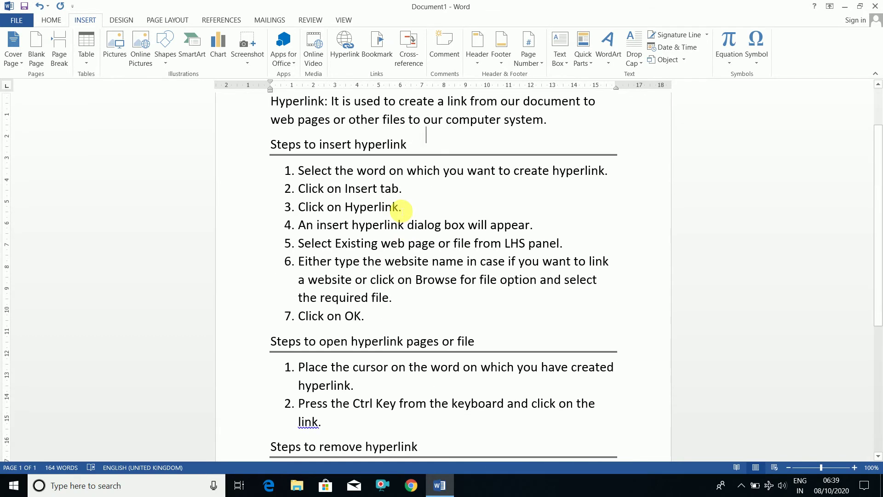
{"action": "key", "text": "Up"}
{"action": "key", "text": "Up"}
{"action": "key", "text": "Up"}
{"action": "key", "text": "Down"}
{"action": "key", "text": "Down"}
{"action": "key", "text": "Down"}
{"action": "key", "text": "Down"}
{"action": "key", "text": "Down"}
{"action": "key", "text": "Down"}
{"action": "key", "text": "Down"}
{"action": "key", "text": "Down"}
{"action": "key", "text": "Down"}
{"action": "key", "text": "Up"}
{"action": "key", "text": "Up"}
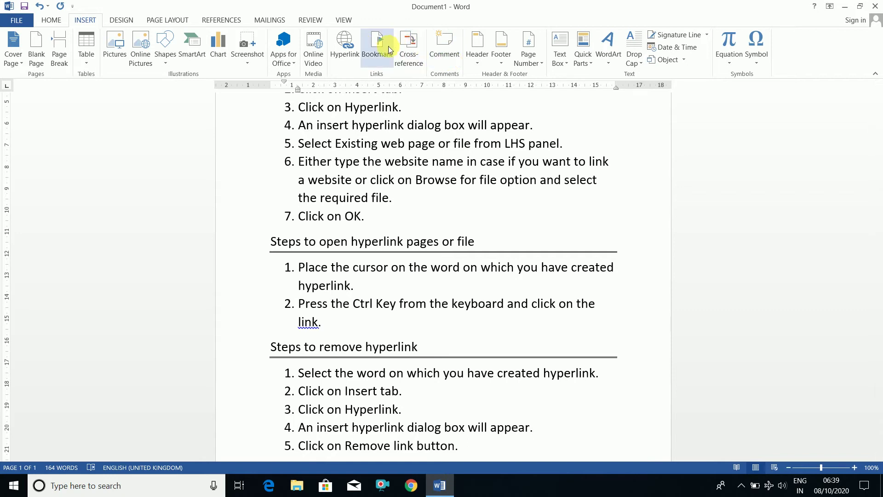
Delete all the hyperlink notes to leave the document blank.
{"action": "left_click", "coordinate": [333, 127]}
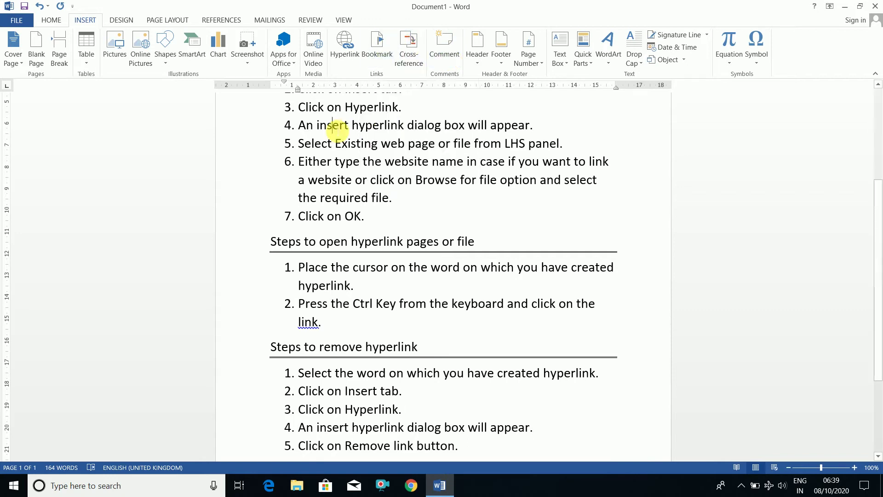
{"action": "key", "text": "ctrl+a"}
{"action": "key", "text": "Delete"}
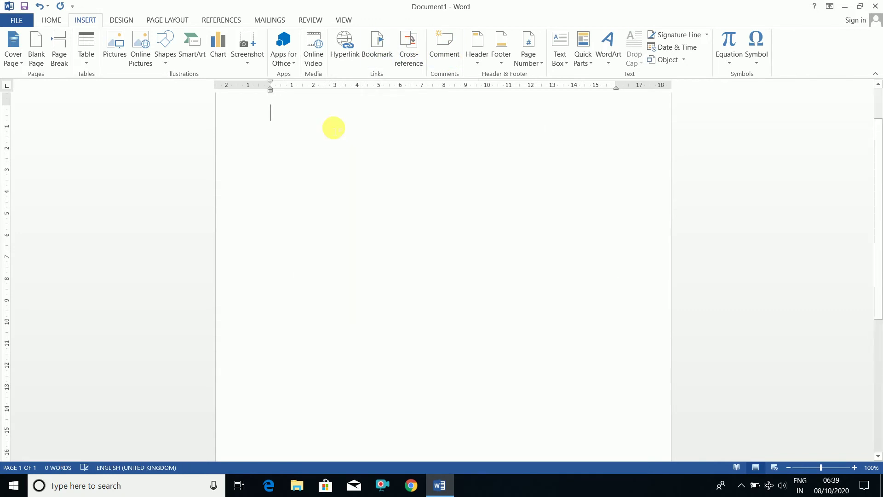
{"action": "scroll", "coordinate": [333, 128], "scroll_direction": "up", "scroll_amount": 2}
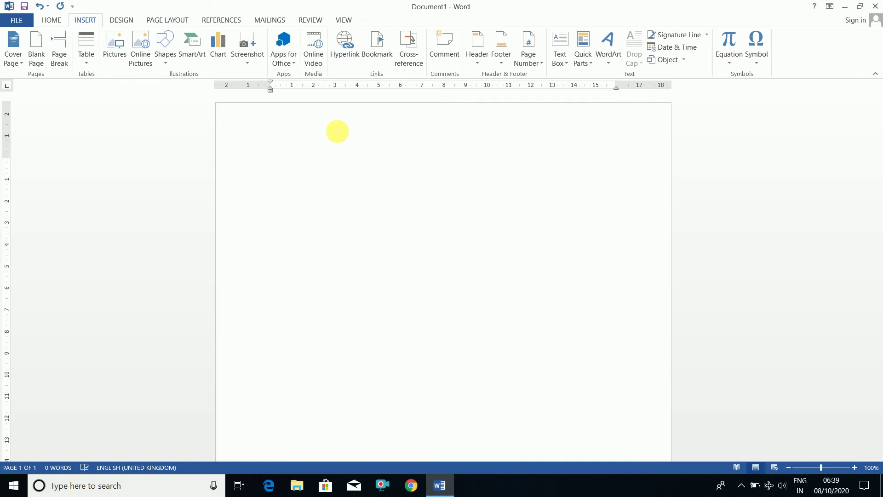
Fill the blank document with sample paragraphs using =rand(50).
{"action": "type", "text": "=ran"}
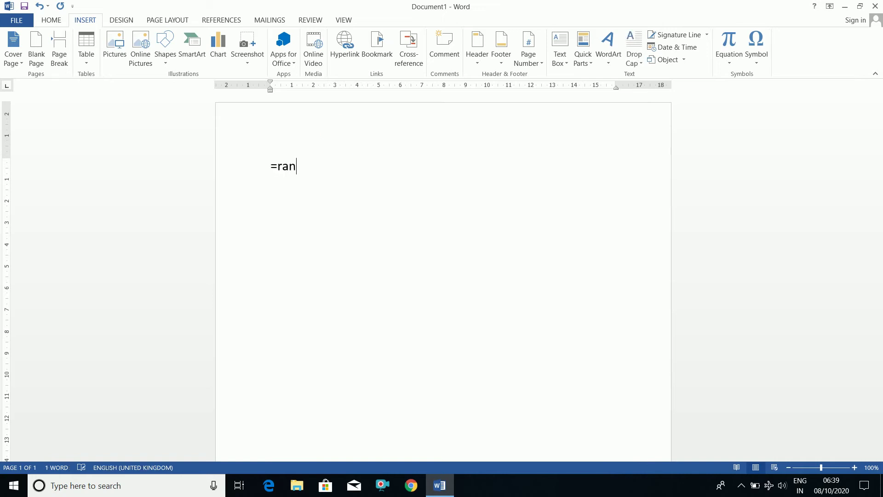
{"action": "type", "text": "d(50)"}
{"action": "key", "text": "Return"}
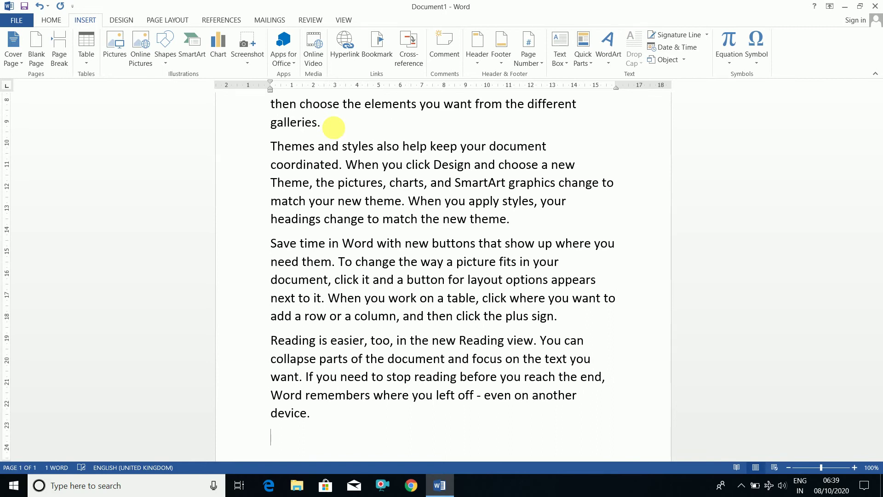
Look through the pages of sample text and return to the start of the document.
{"action": "key", "text": "ctrl+Home"}
{"action": "key", "text": "ctrl+Down"}
{"action": "key", "text": "ctrl+Down"}
{"action": "key", "text": "ctrl+Down"}
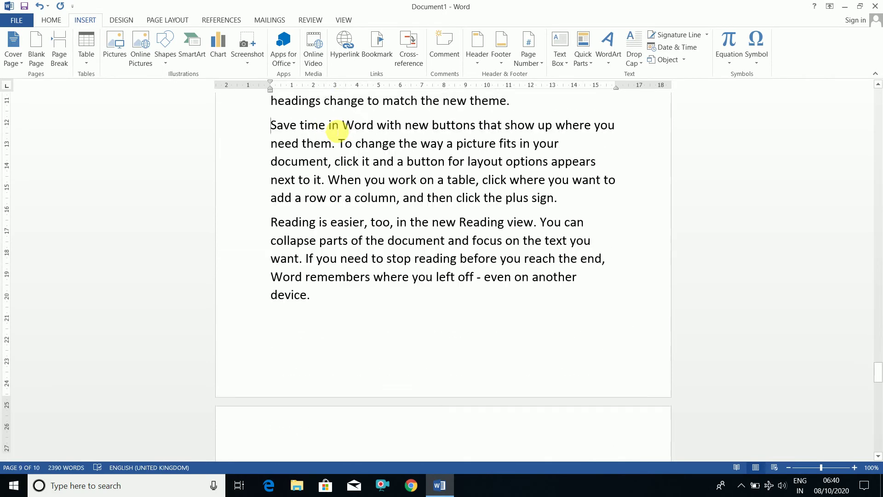
{"action": "key", "text": "ctrl+Up"}
{"action": "key", "text": "ctrl+Up"}
{"action": "key", "text": "ctrl+Up"}
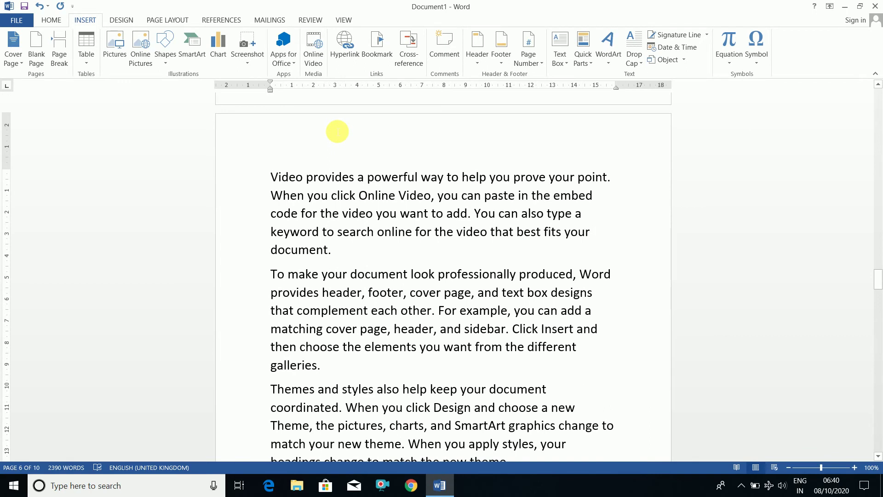
{"action": "key", "text": "ctrl+Home"}
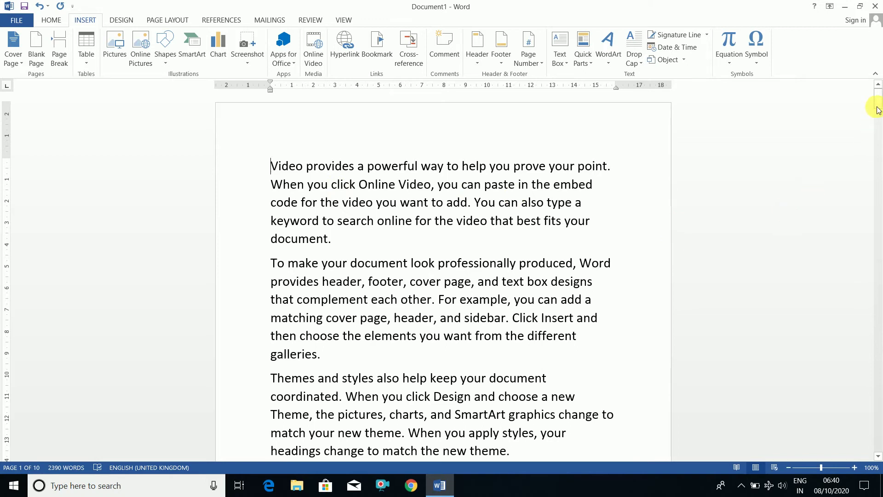
Add a bookmark named "Test" to the word "Reading" that begins the last paragraph on page 5.
{"action": "left_click_drag", "start_coordinate": [878, 107], "coordinate": [879, 274]}
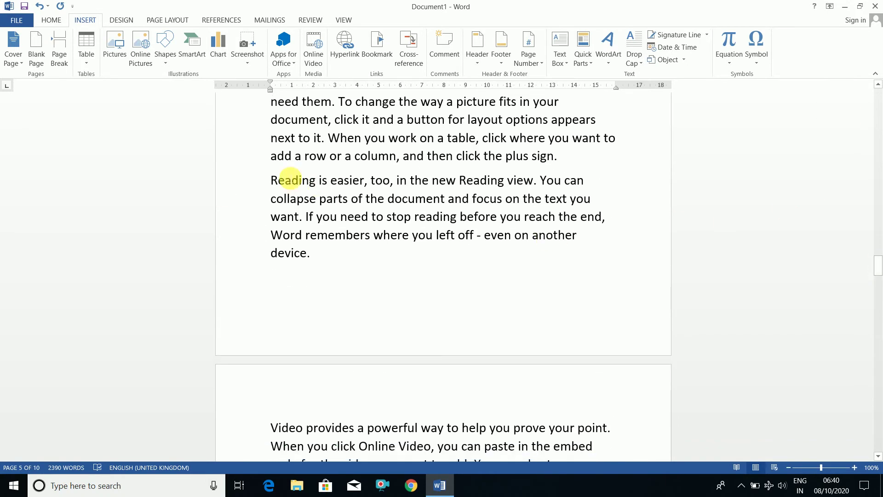
{"action": "left_click", "coordinate": [275, 181]}
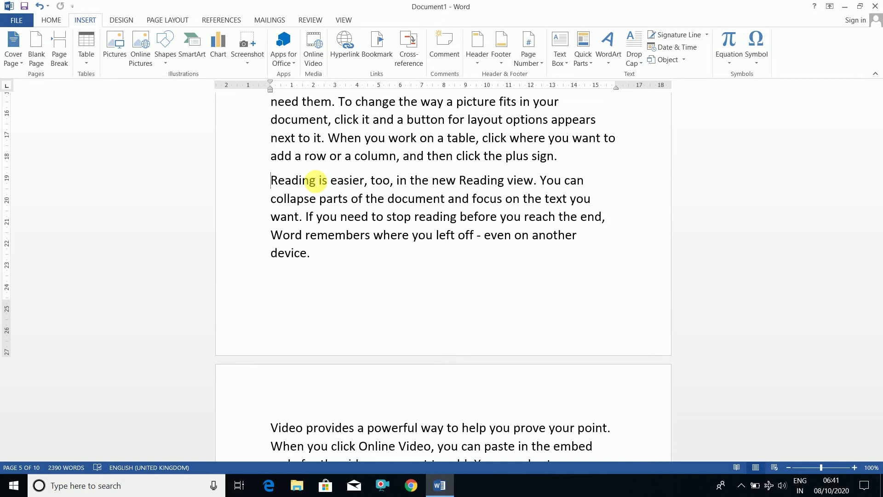
{"action": "left_click", "coordinate": [315, 181], "text": "shift"}
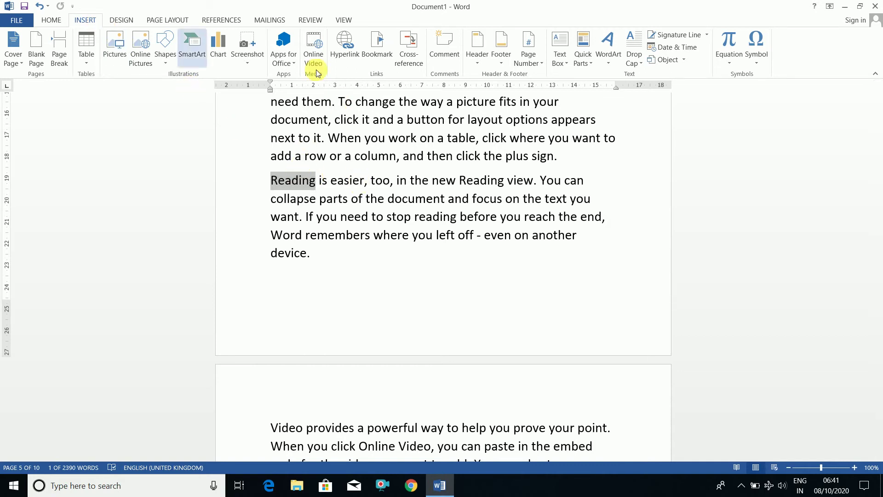
{"action": "left_click", "coordinate": [377, 42]}
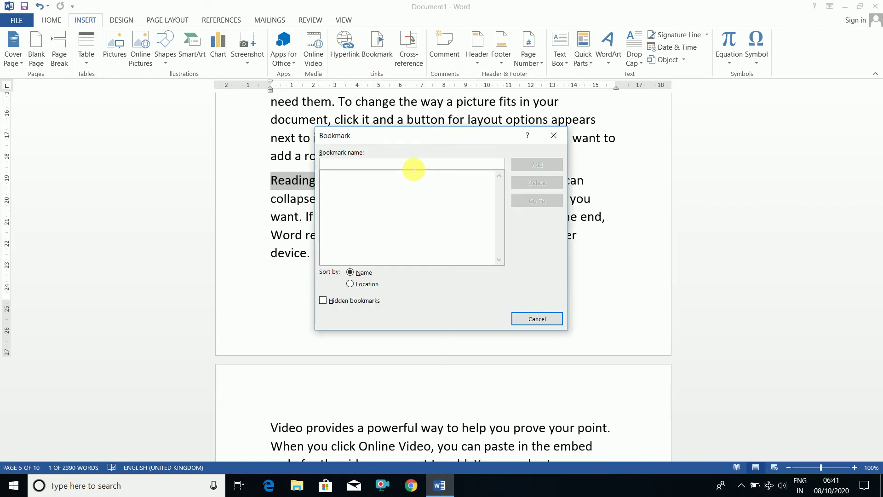
{"action": "type", "text": "Test"}
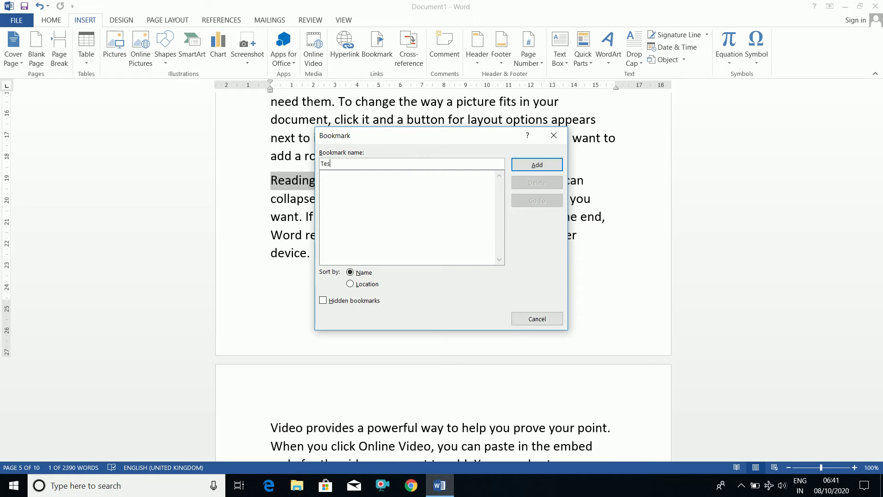
{"action": "left_click", "coordinate": [528, 164]}
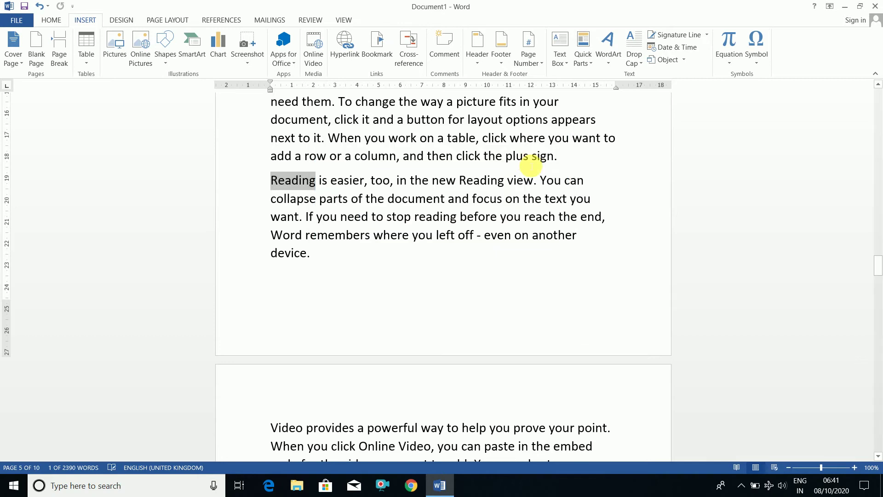
Place the cursor in the first paragraph of page 1 and go to the "Test" bookmark from there.
{"action": "left_click", "coordinate": [415, 181]}
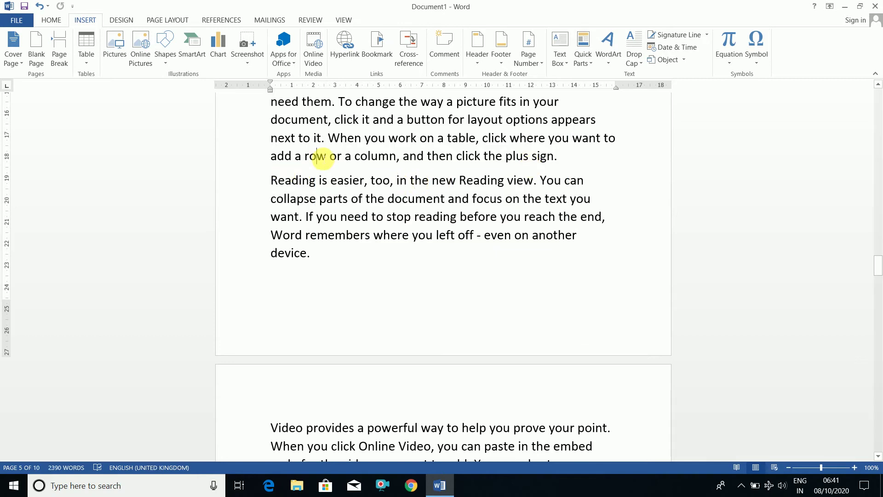
{"action": "left_click_drag", "start_coordinate": [878, 268], "coordinate": [880, 69]}
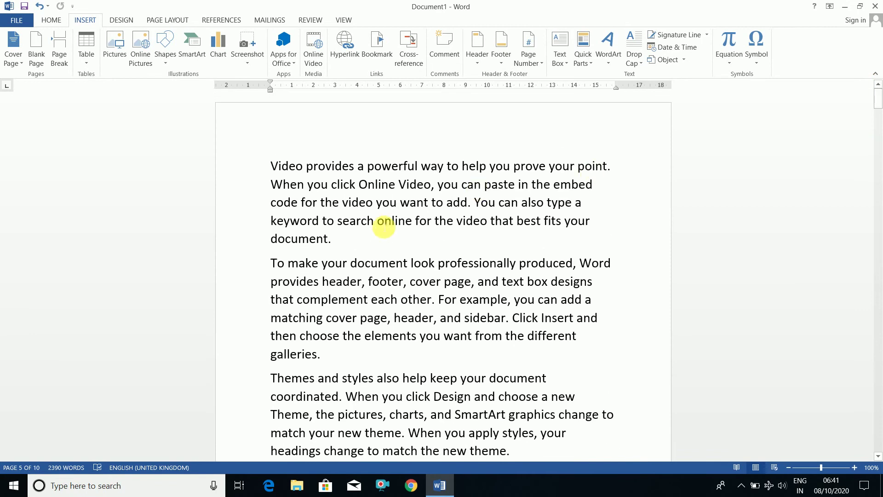
{"action": "left_click", "coordinate": [382, 224]}
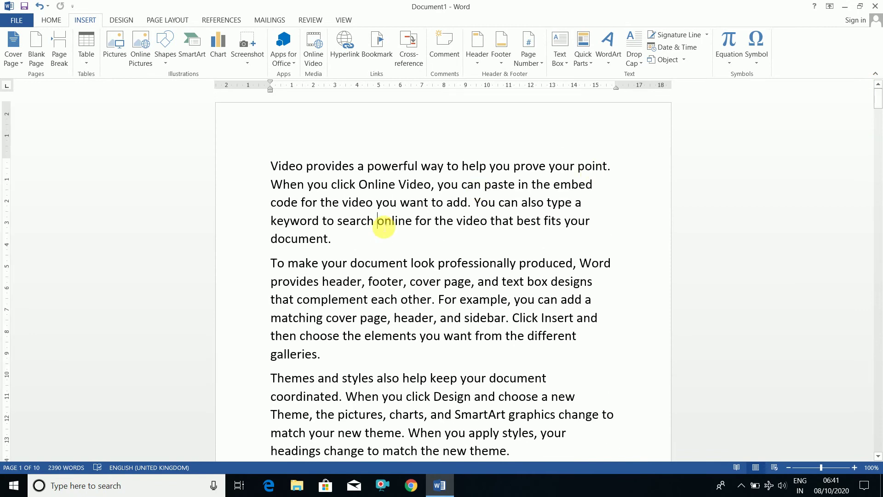
{"action": "left_click", "coordinate": [340, 187]}
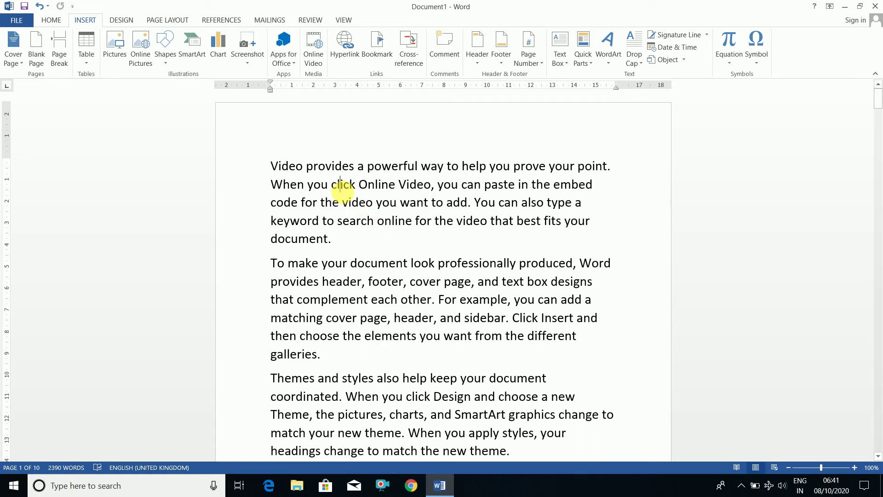
{"action": "left_click", "coordinate": [376, 49]}
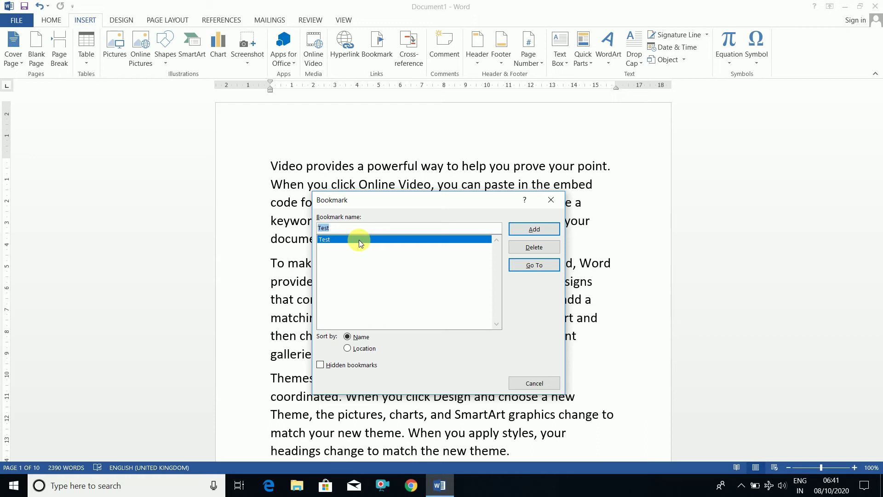
{"action": "left_click", "coordinate": [533, 266]}
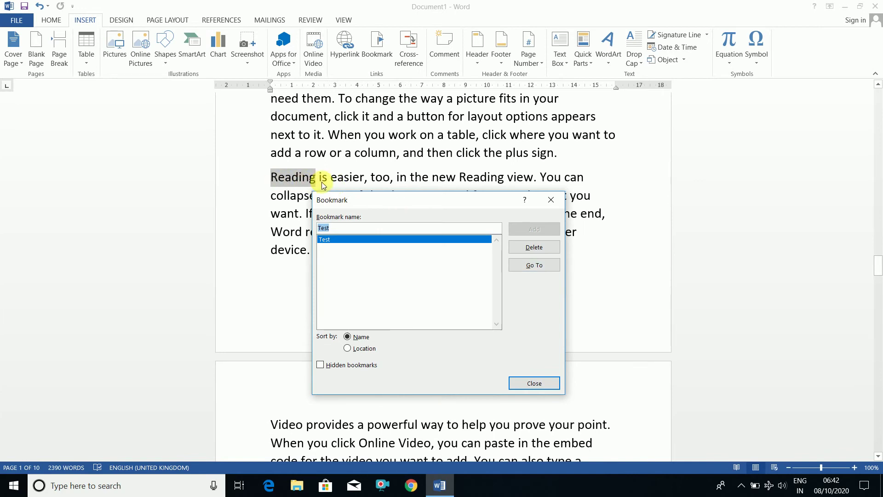
{"action": "left_click", "coordinate": [534, 384]}
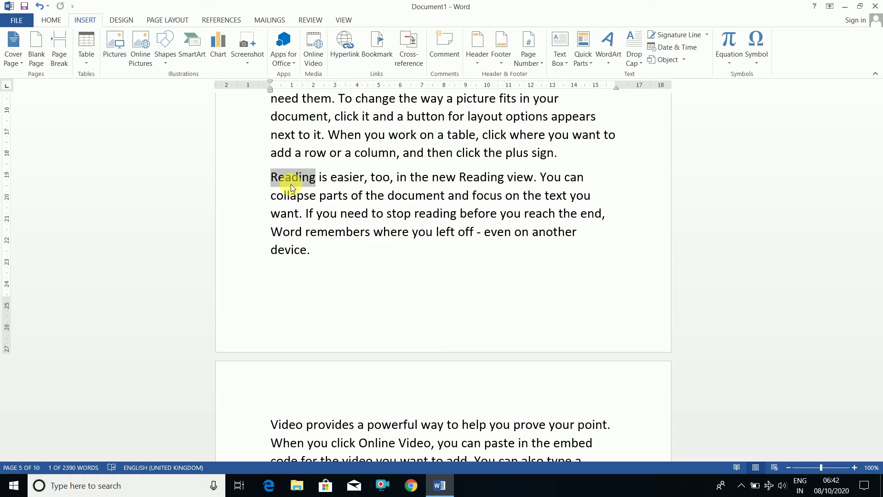
{"action": "left_click", "coordinate": [381, 213]}
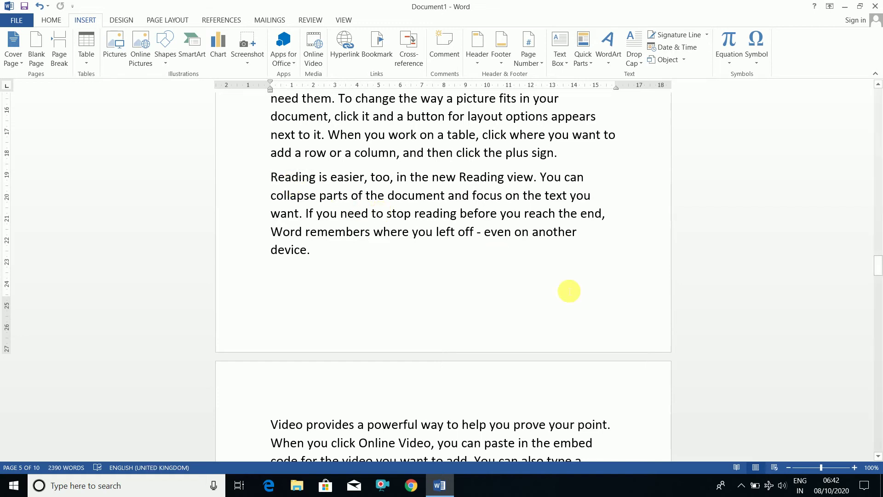
Select the word "Save" that begins the second-to-last paragraph on page 7 and try to name its bookmark "Second bookmark".
{"action": "left_click_drag", "start_coordinate": [879, 272], "coordinate": [878, 335]}
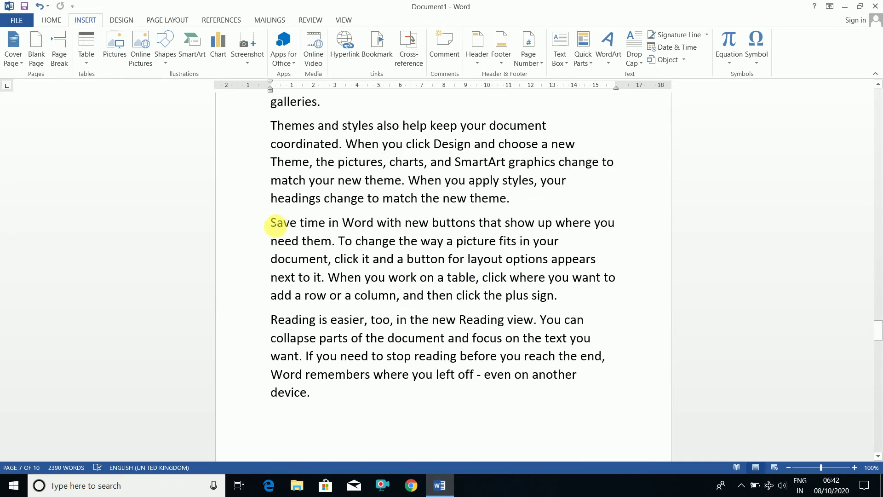
{"action": "left_click_drag", "start_coordinate": [275, 224], "coordinate": [296, 224]}
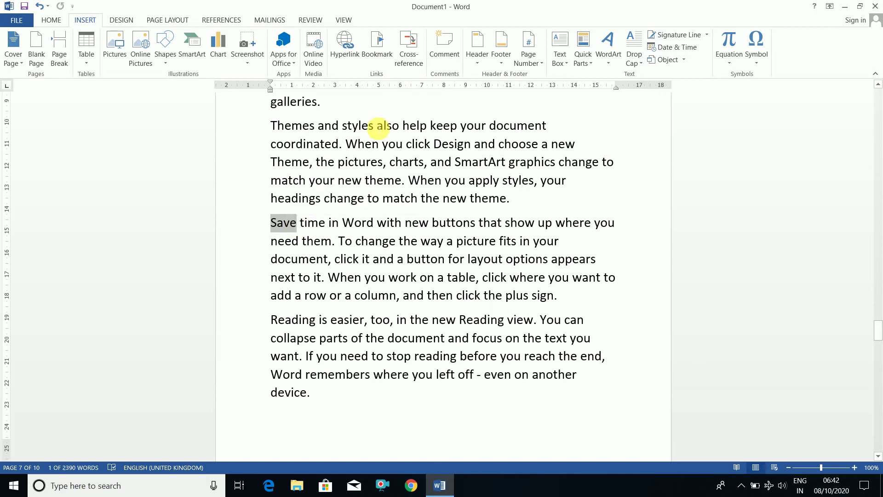
{"action": "left_click", "coordinate": [378, 54]}
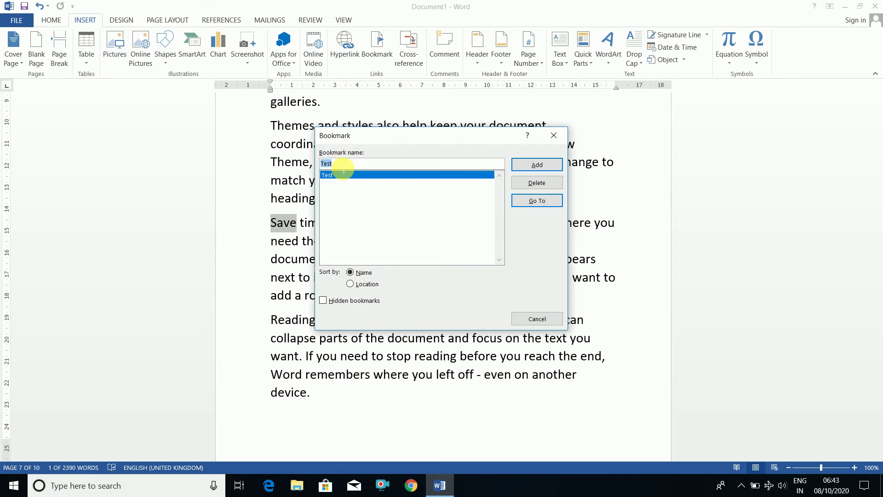
{"action": "type", "text": "Seco"}
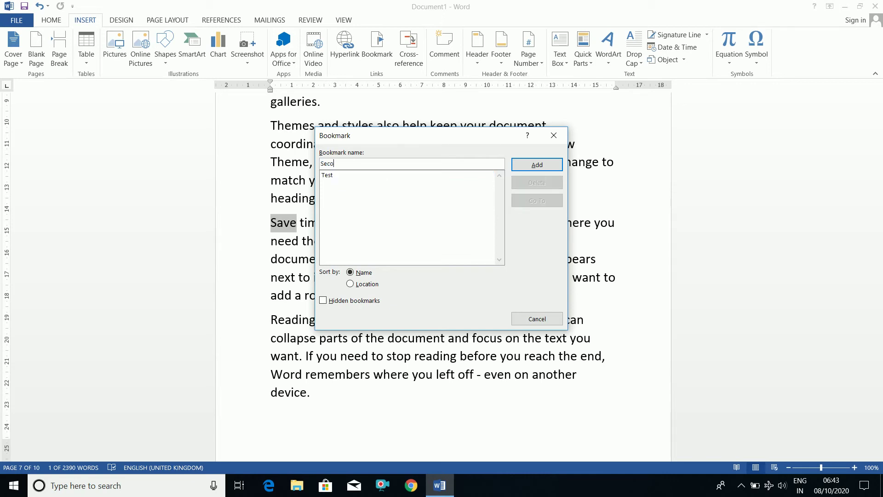
{"action": "type", "text": "nd bookmark"}
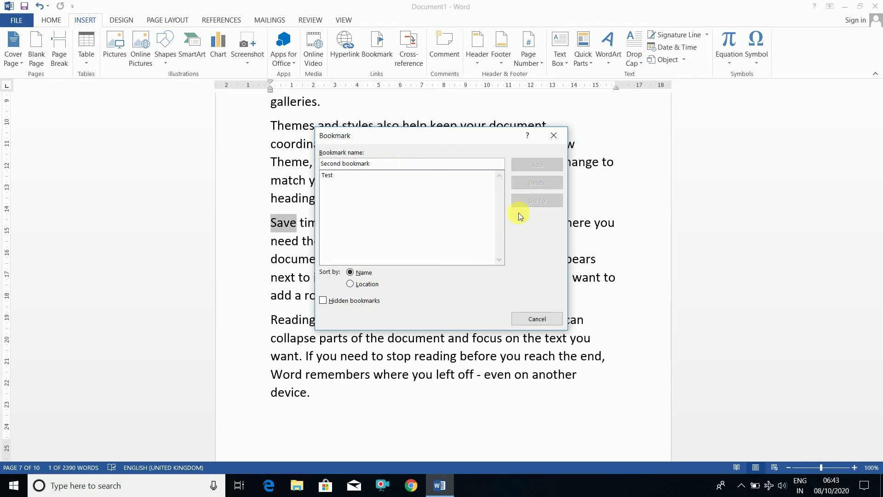
Delete the "Test" bookmark and enter "Secondbookmark", without a space, as the bookmark name for the selected word "Save".
{"action": "left_click", "coordinate": [328, 174]}
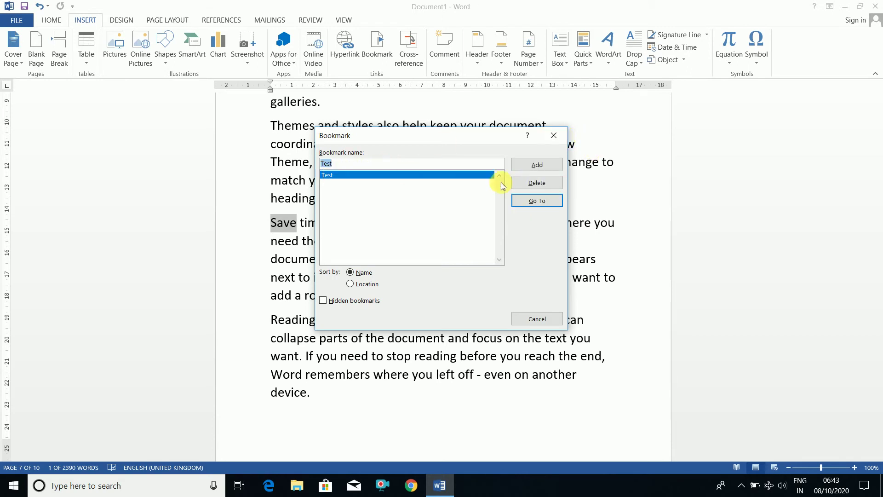
{"action": "left_click", "coordinate": [526, 180]}
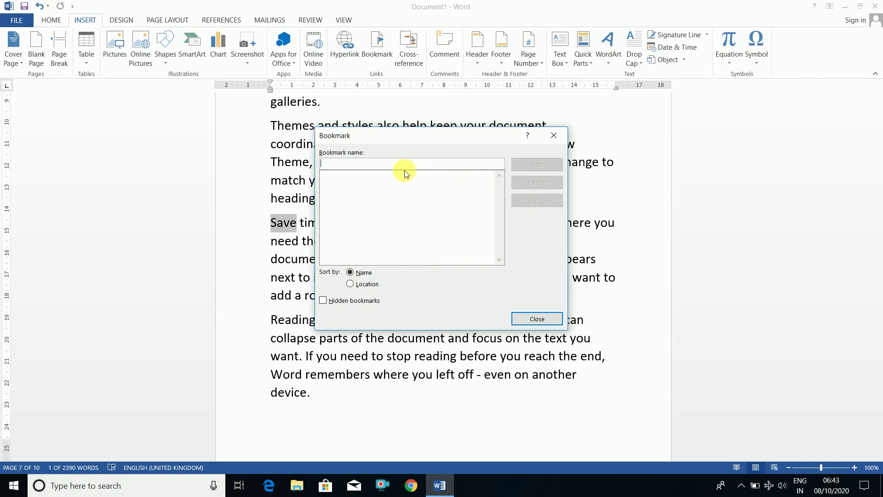
{"action": "type", "text": "S"}
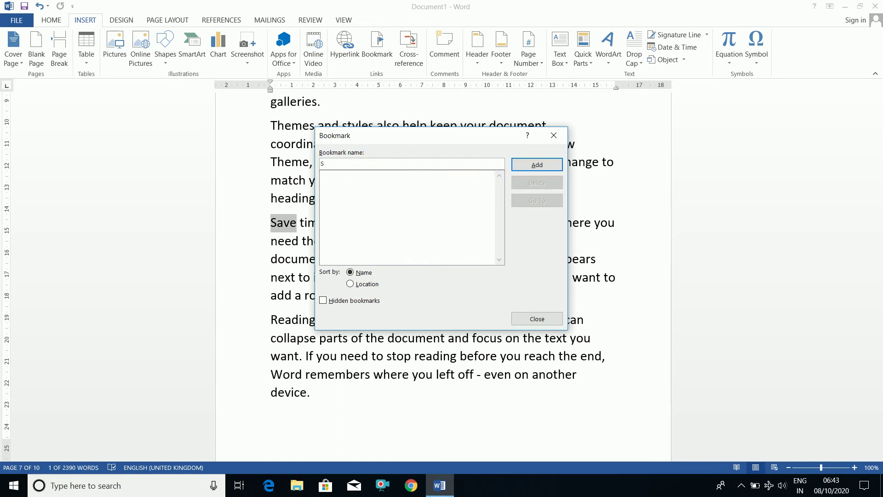
{"action": "type", "text": "econd book"}
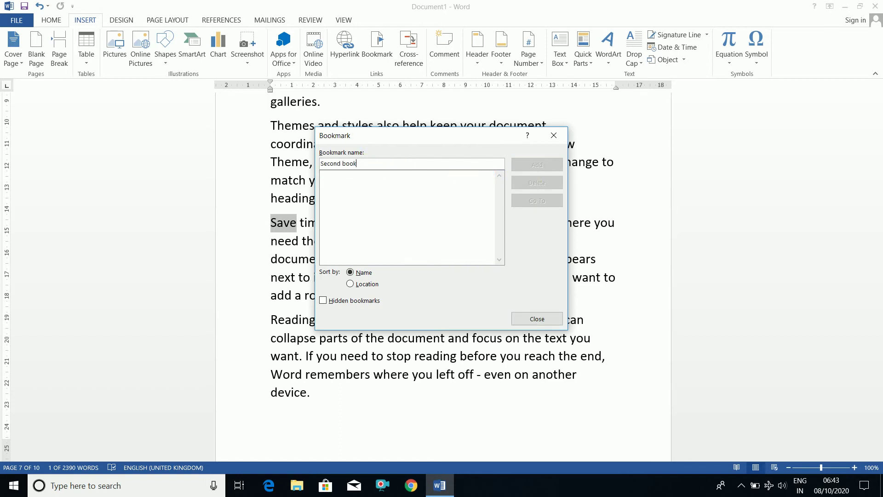
{"action": "type", "text": "mark"}
{"action": "key", "text": "BackSpace"}
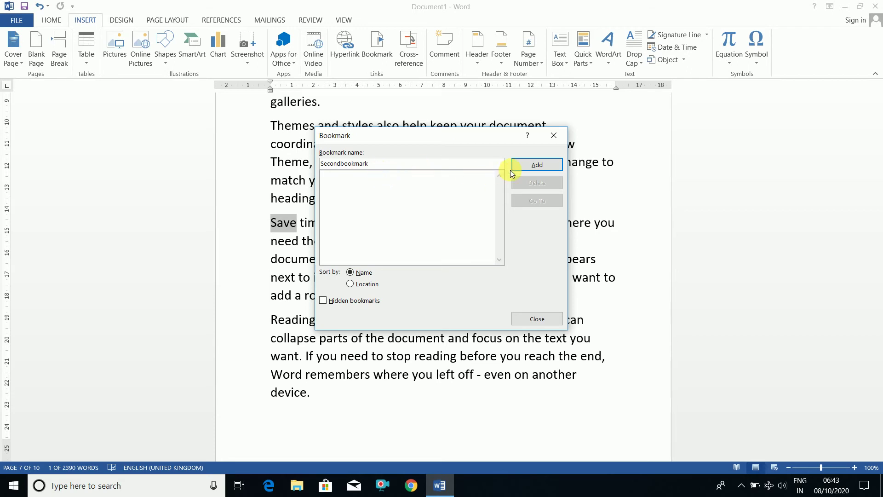
Add the bookmark Secondbookmark to the selected word "Save" on page 7, and return to the start of the document.
{"action": "left_click", "coordinate": [527, 165]}
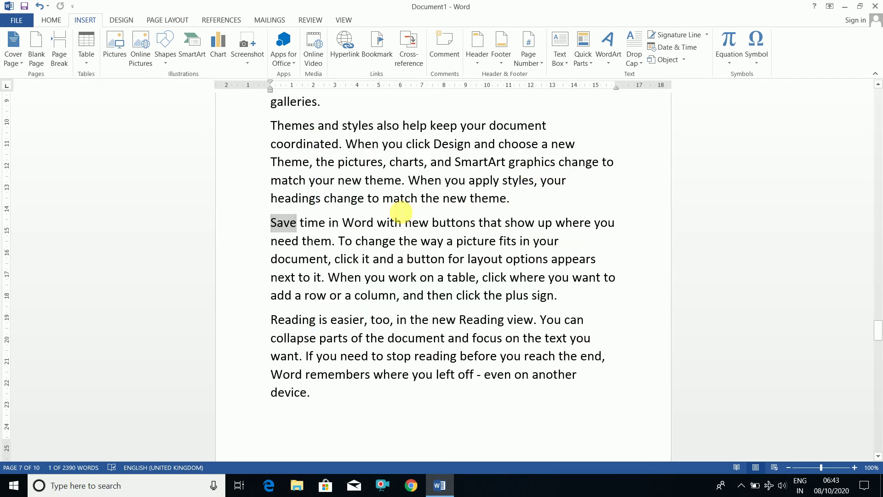
{"action": "left_click", "coordinate": [400, 211]}
{"action": "key", "text": "ctrl+Home"}
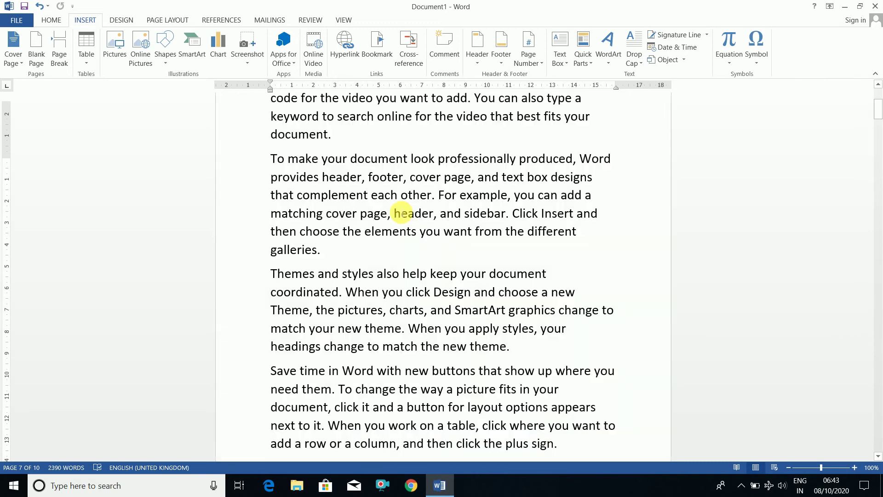
Go to the bookmark Secondbookmark from the start of the document and close the bookmark dialog.
{"action": "left_click", "coordinate": [384, 53]}
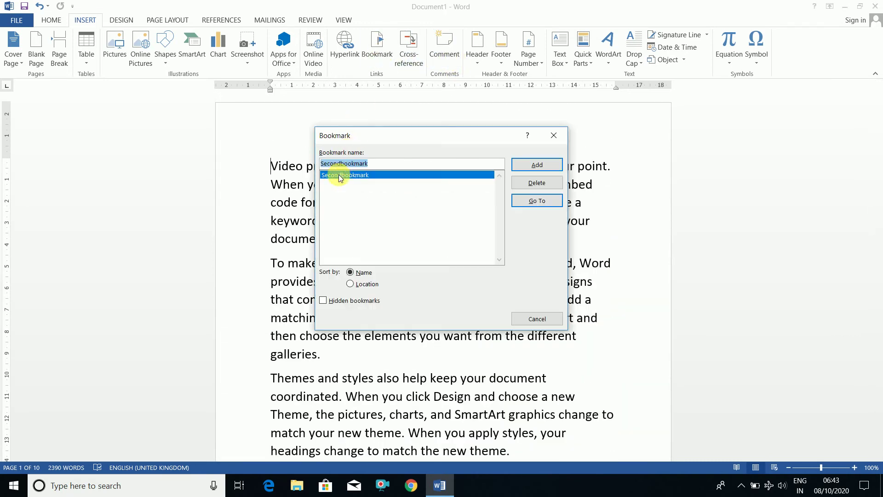
{"action": "left_click", "coordinate": [532, 202]}
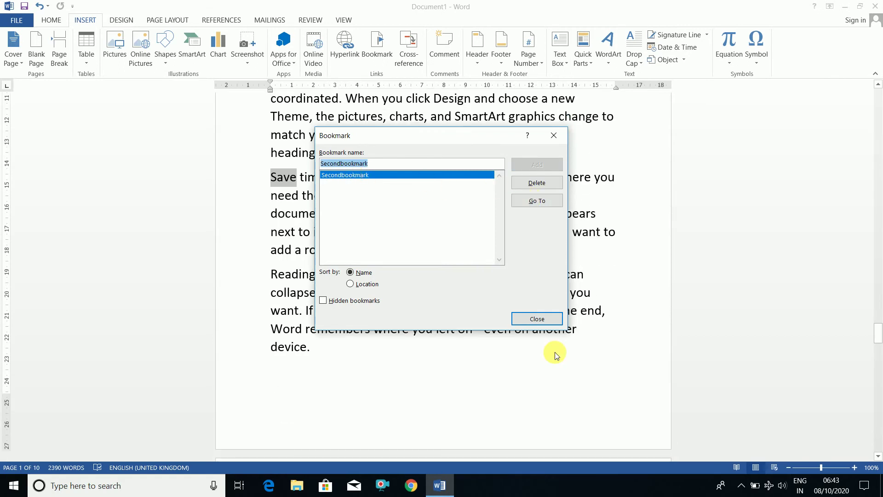
{"action": "left_click", "coordinate": [554, 318]}
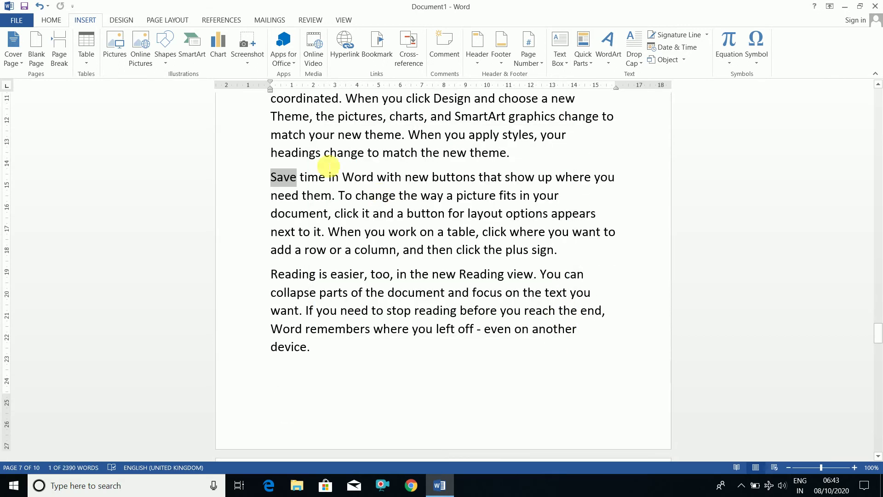
Delete all the text in the document.
{"action": "left_click", "coordinate": [298, 179]}
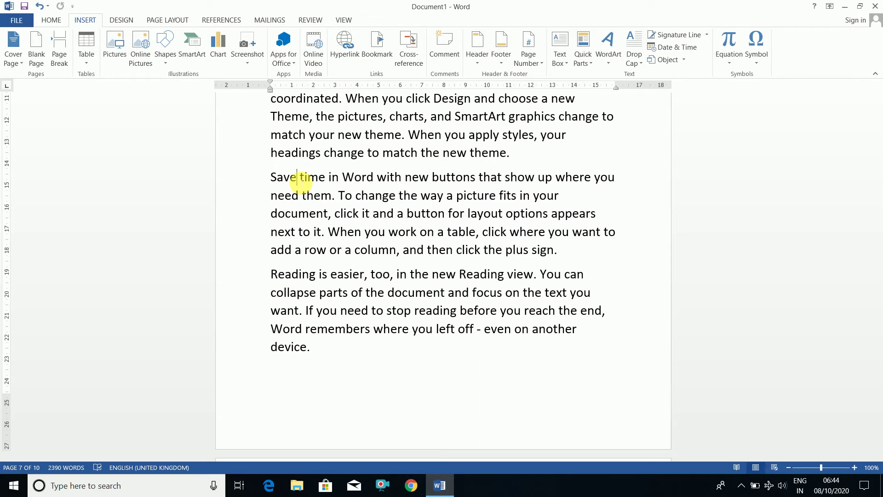
{"action": "key", "text": "ctrl+a"}
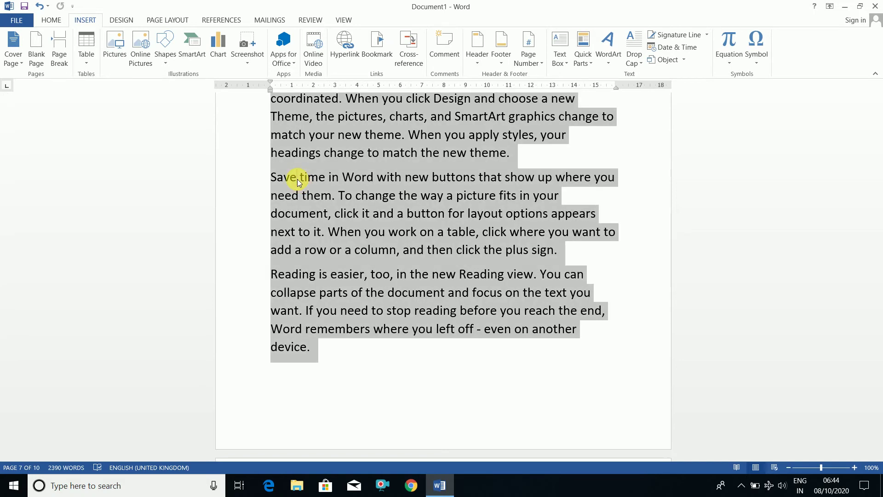
{"action": "key", "text": "Delete"}
Write the paragraph "Bookmark: It is used as hyperlink and lets you to jump on the specific section of the document.".
{"action": "type", "text": "Book ma"}
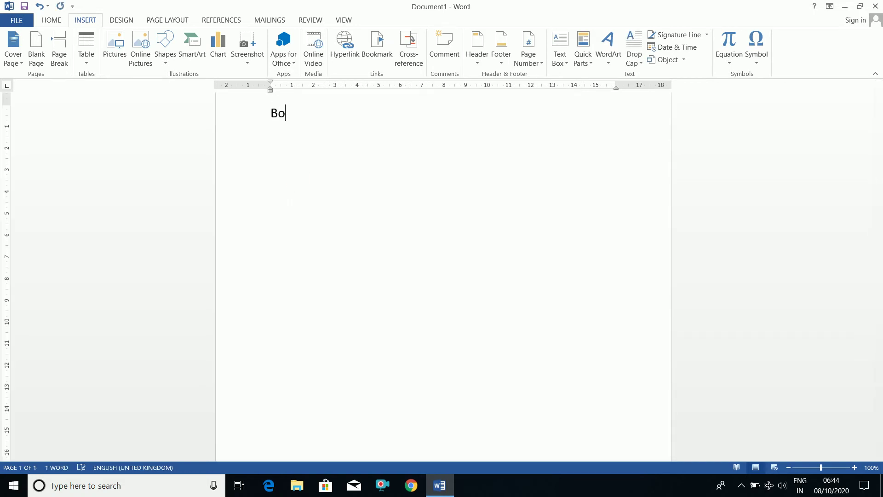
{"action": "key", "text": "BackSpace"}
{"action": "key", "text": "BackSpace"}
{"action": "key", "text": "BackSpace"}
{"action": "type", "text": "mark: It is us"}
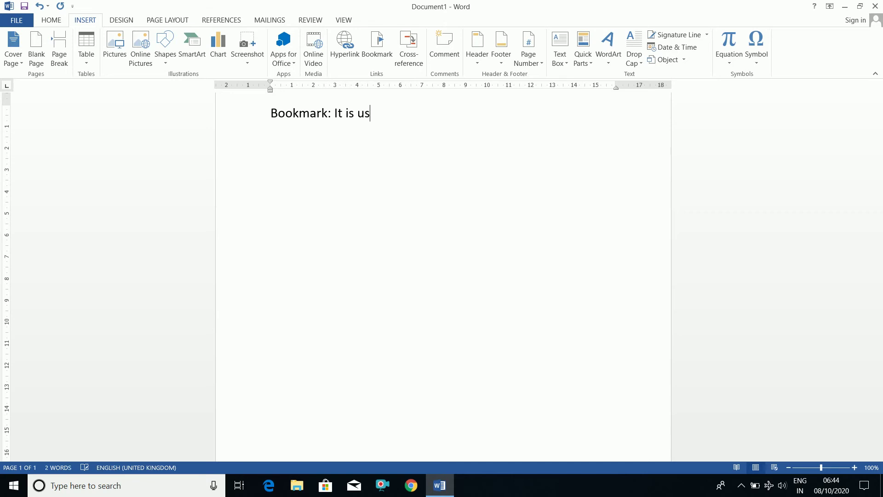
{"action": "type", "text": "ed as hyperlink and"}
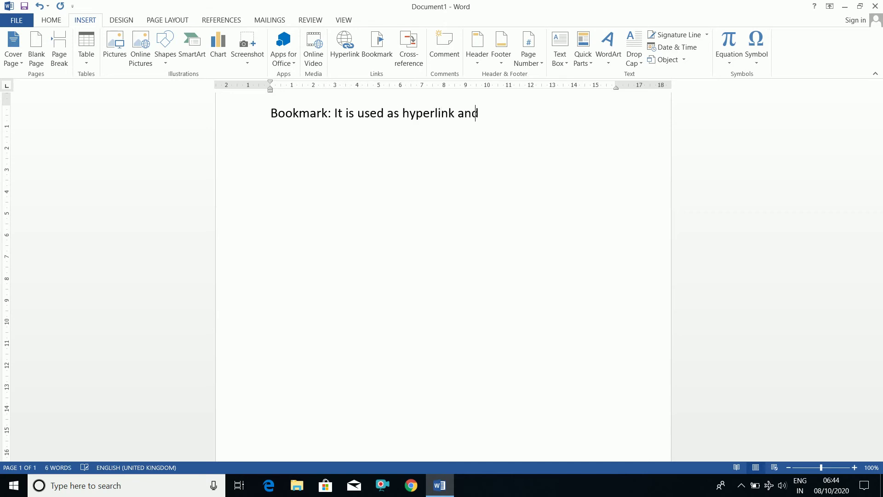
{"action": "type", "text": " lets you to jum"}
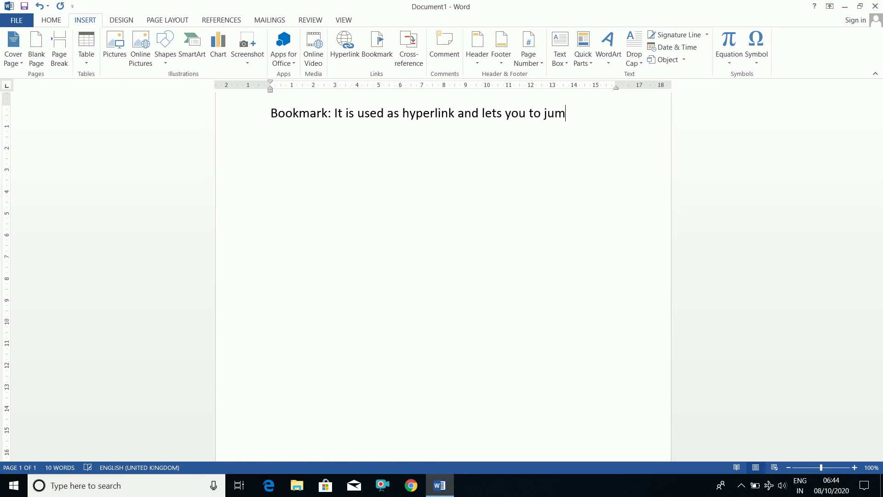
{"action": "type", "text": "p on the specific sec"}
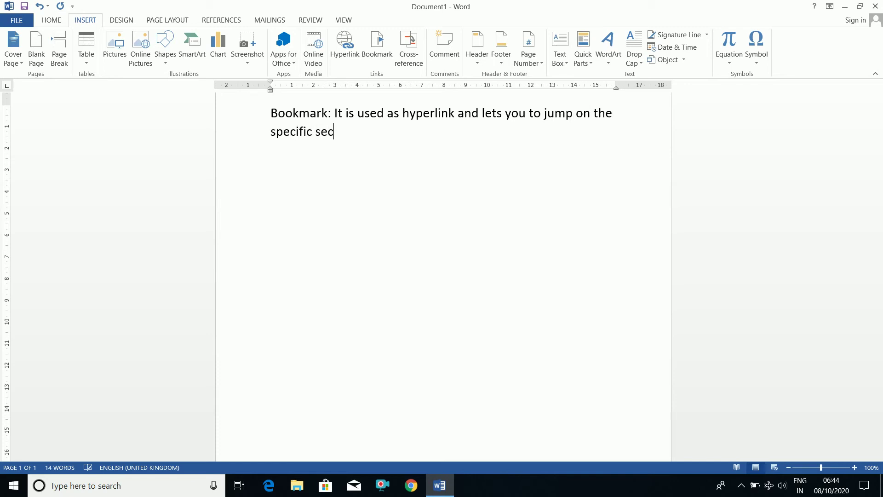
{"action": "type", "text": "tion of the document"}
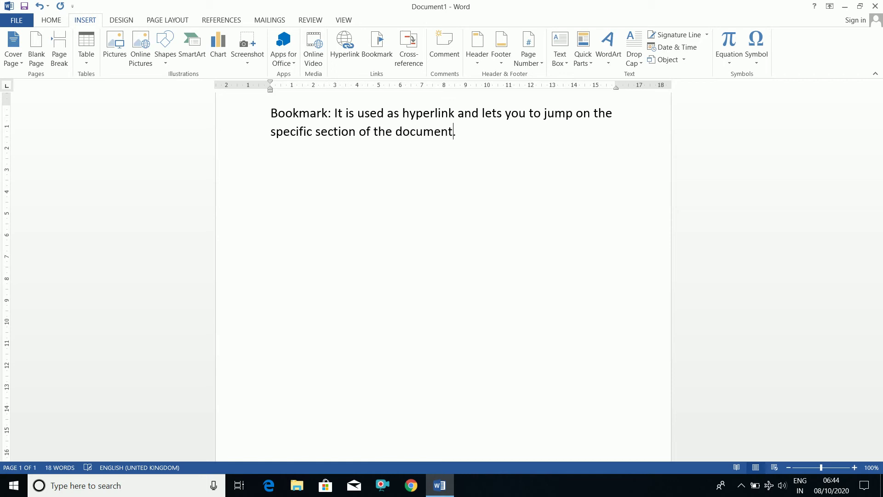
{"action": "type", "text": "."}
{"action": "key", "text": "Return"}
Add the heading "Steps to insert bookmark" below the definition, with an automatic double line beneath it.
{"action": "type", "text": "Steps to insert "}
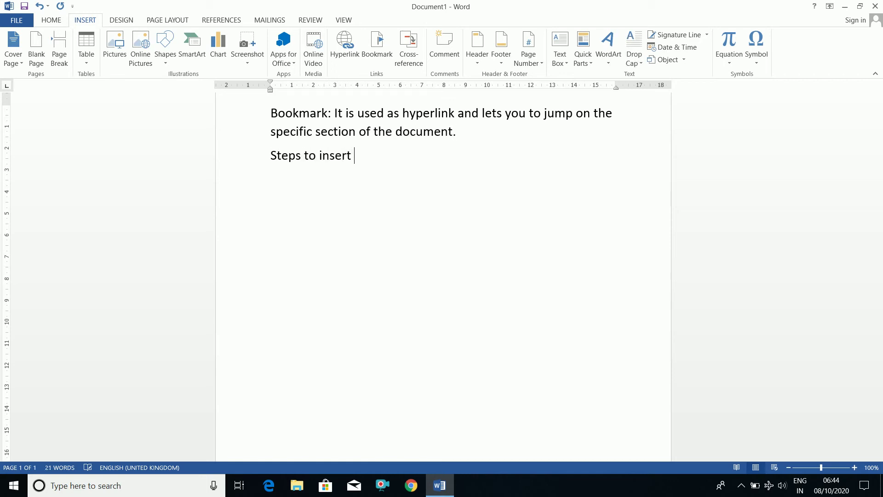
{"action": "type", "text": "bookmark"}
{"action": "key", "text": "Return"}
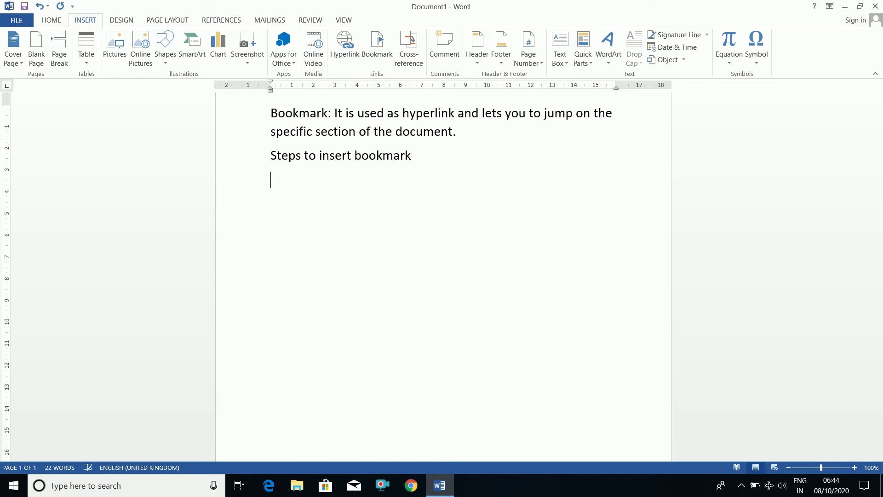
{"action": "type", "text": "==="}
{"action": "key", "text": "Return"}
Start a numbered list under the heading with the items "Select the word." and "Click on insert tab.".
{"action": "type", "text": "1. "}
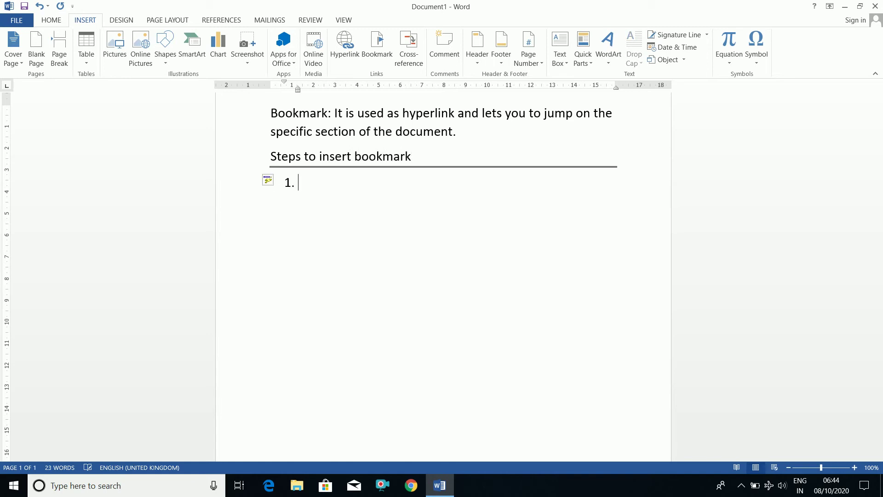
{"action": "type", "text": "select the wor"}
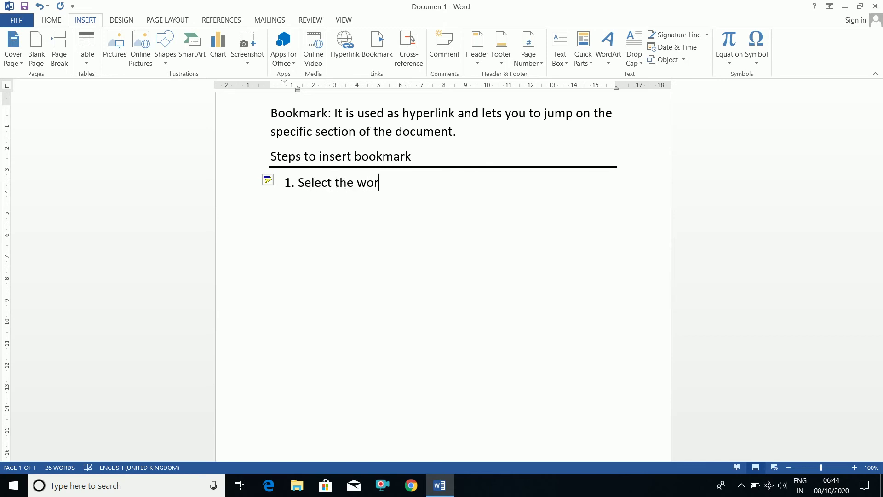
{"action": "type", "text": "d."}
{"action": "key", "text": "Return"}
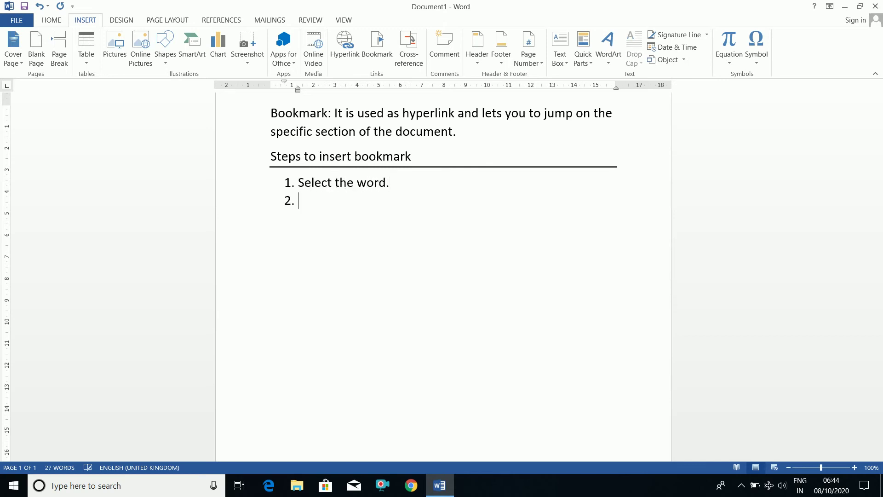
{"action": "type", "text": "Click on iser"}
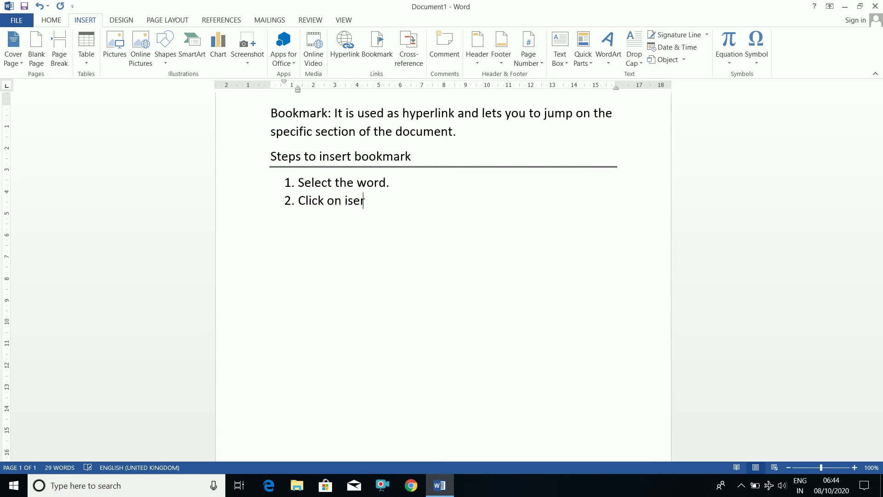
{"action": "key", "text": "BackSpace"}
{"action": "key", "text": "BackSpace"}
{"action": "key", "text": "BackSpace"}
{"action": "key", "text": "BackSpace"}
{"action": "type", "text": "insert tab."}
{"action": "key", "text": "Return"}
Add list items 3 and 4: "Click on Bookmark." and "An insert bookmark dialog box will appear.".
{"action": "type", "text": "Click on "}
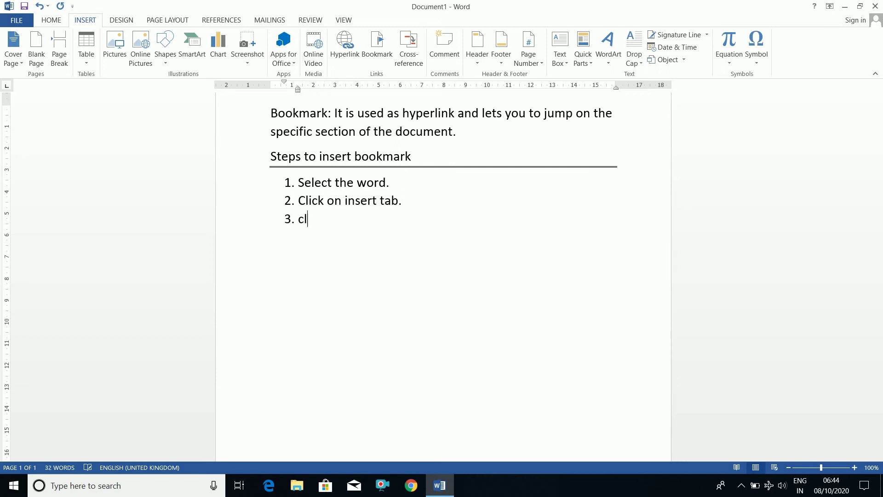
{"action": "type", "text": "Noo"}
{"action": "key", "text": "BackSpace"}
{"action": "key", "text": "BackSpace"}
{"action": "key", "text": "BackSpace"}
{"action": "type", "text": "Book"}
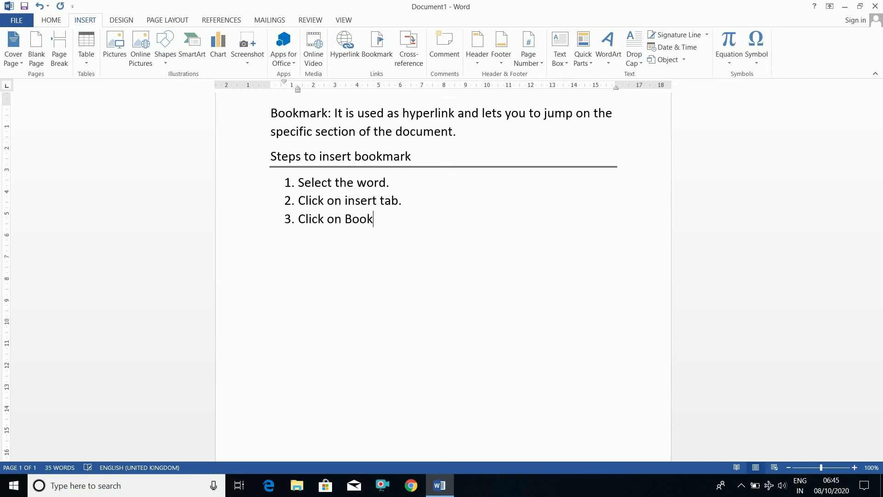
{"action": "type", "text": "mark."}
{"action": "key", "text": "Return"}
{"action": "type", "text": "An insert b"}
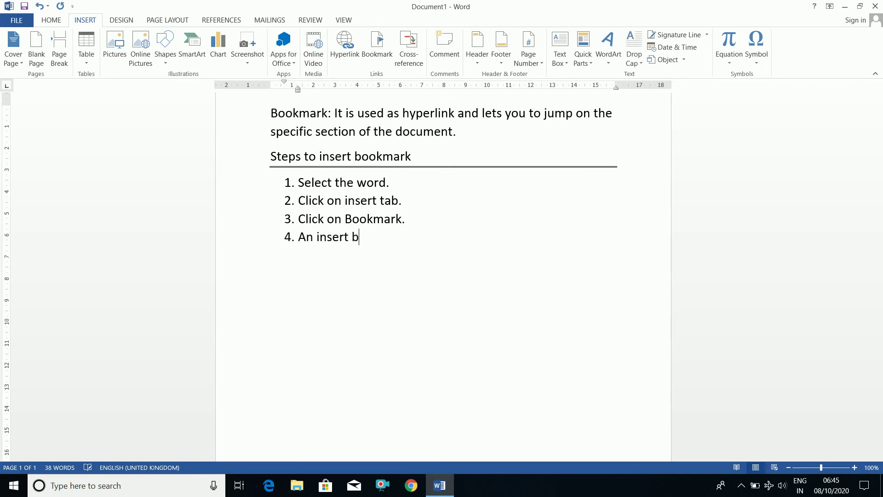
{"action": "type", "text": "ookmark dialog"}
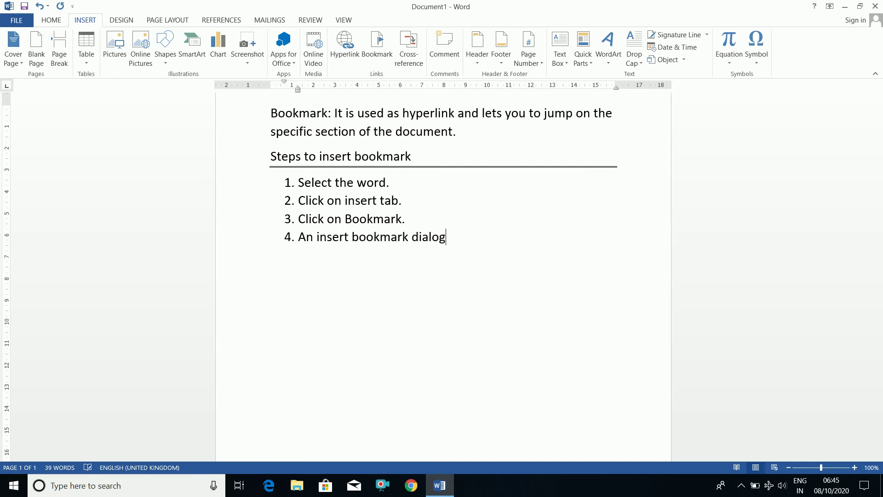
{"action": "type", "text": " box will appear."}
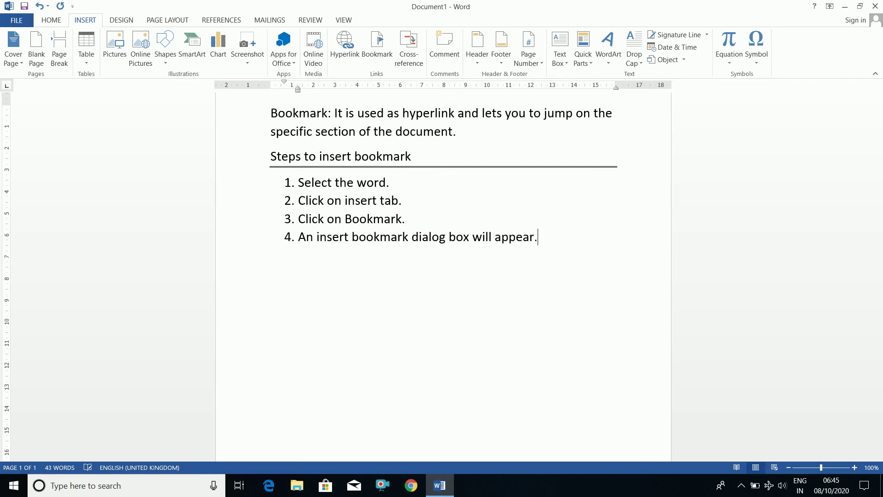
{"action": "key", "text": "Return"}
Add "Name the bookmark [without spaces]." as list item 5.
{"action": "type", "text": "Name the b"}
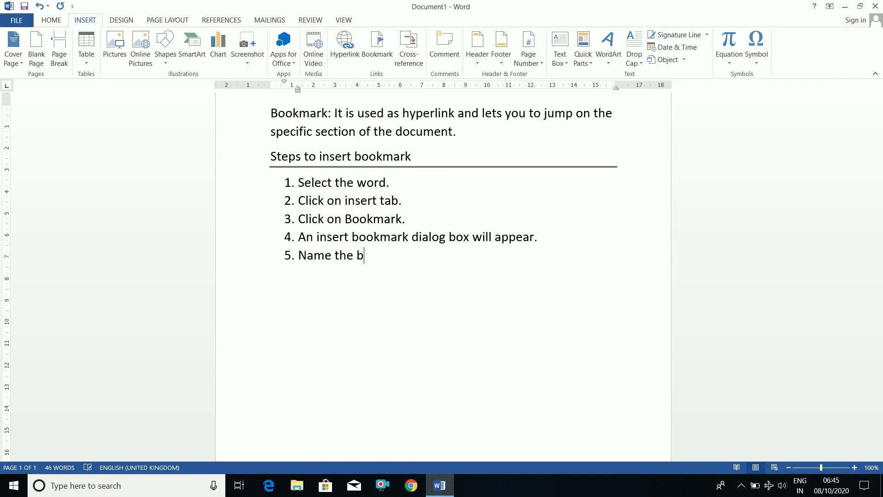
{"action": "type", "text": "ookmark [without soa"}
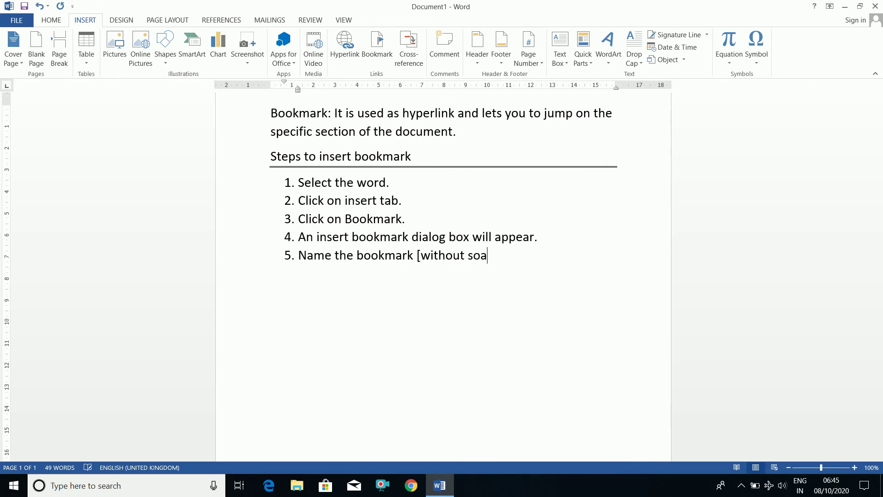
{"action": "key", "text": "BackSpace"}
{"action": "key", "text": "BackSpace"}
{"action": "type", "text": "paces]."}
{"action": "key", "text": "Return"}
Add list items 6 and 7, "Click on Add." and "Click on OK.", and end the numbered list.
{"action": "type", "text": "Click on"}
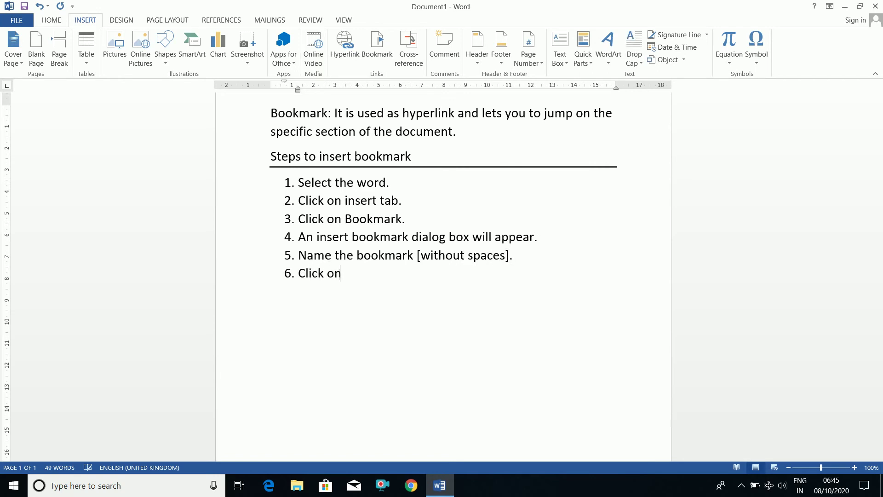
{"action": "type", "text": " Add."}
{"action": "key", "text": "Return"}
{"action": "type", "text": "Click on "}
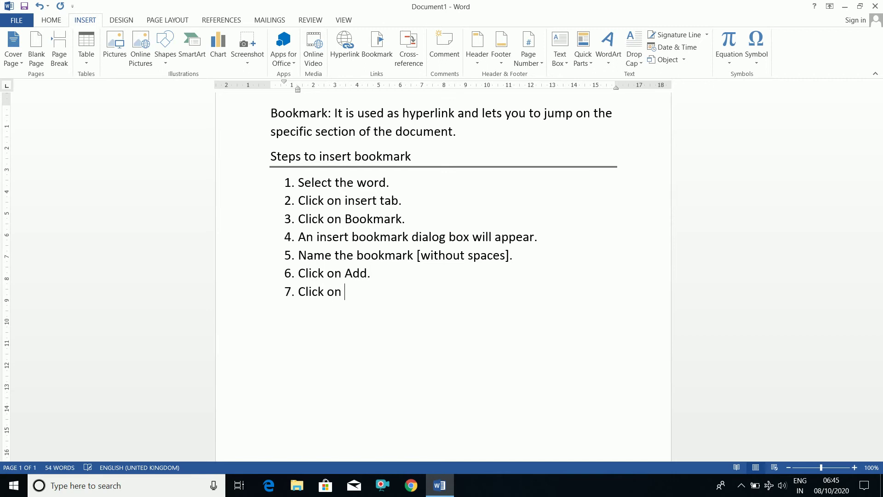
{"action": "type", "text": "OK."}
{"action": "key", "text": "Return"}
{"action": "key", "text": "Return"}
Add a second heading "Steps to jump on bookmark" below the list, with an automatic double line beneath it.
{"action": "type", "text": "Steps to "}
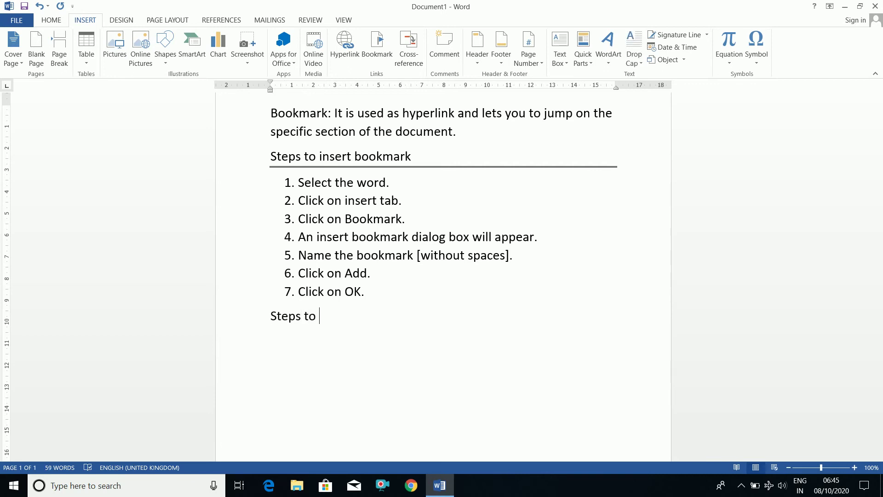
{"action": "type", "text": "jump on"}
{"action": "type", "text": "bookmark"}
{"action": "key", "text": "Return"}
{"action": "type", "text": "==="}
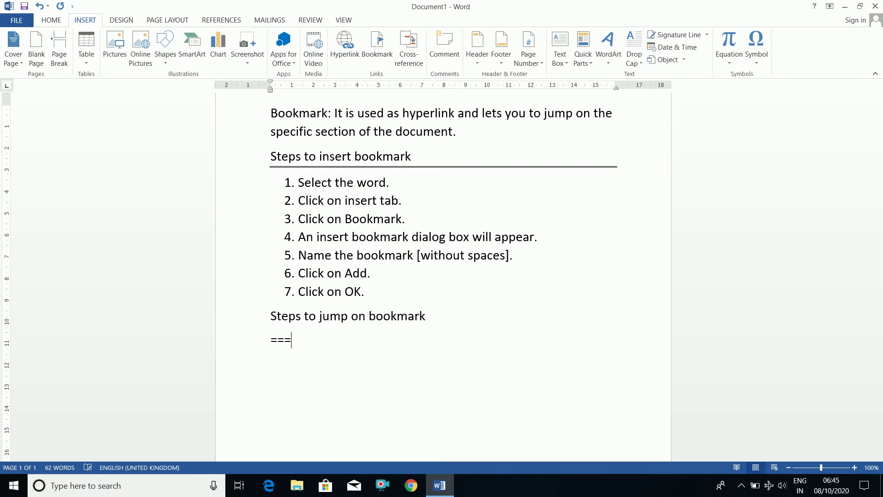
{"action": "key", "text": "Return"}
Start a new numbered list under the second heading with "Click on Insert tab." and "Click on Bookmark.".
{"action": "type", "text": "1. click "}
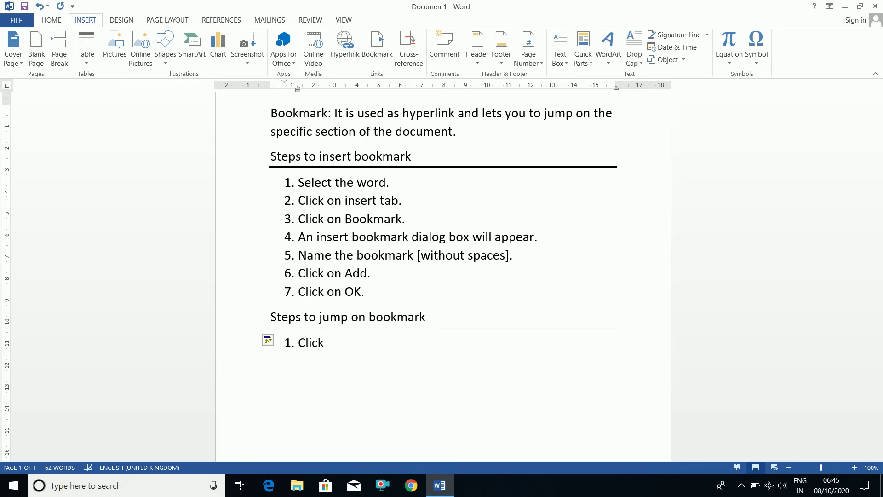
{"action": "type", "text": "on Insert tav"}
{"action": "key", "text": "BackSpace"}
{"action": "type", "text": "b."}
{"action": "key", "text": "Return"}
{"action": "type", "text": "cl"}
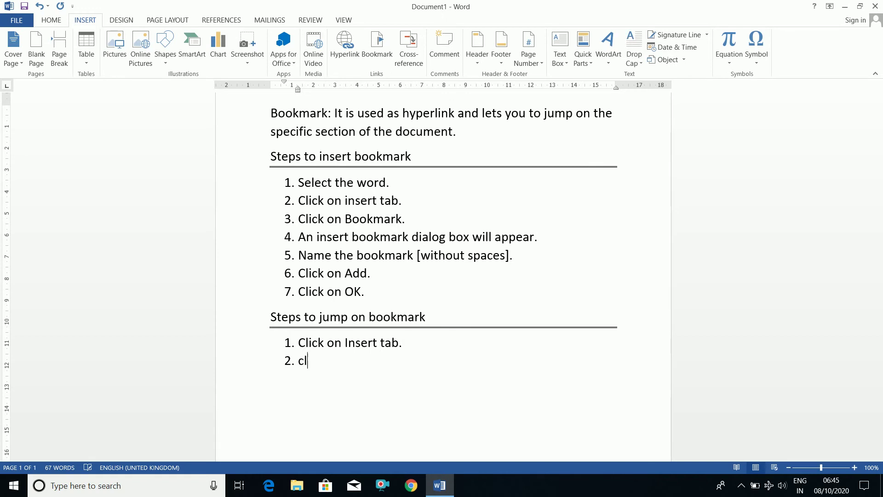
{"action": "type", "text": "ick on Bookm"}
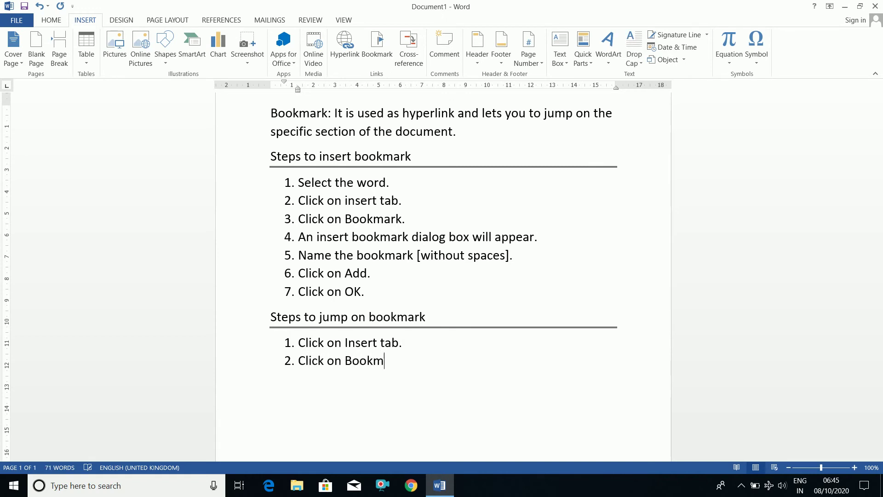
{"action": "type", "text": "ark."}
{"action": "key", "text": "Return"}
Add "An insert bookmark dialog box will appear." as item 3 of the list under "Steps to jump on bookmark".
{"action": "type", "text": "An insert bookmark"}
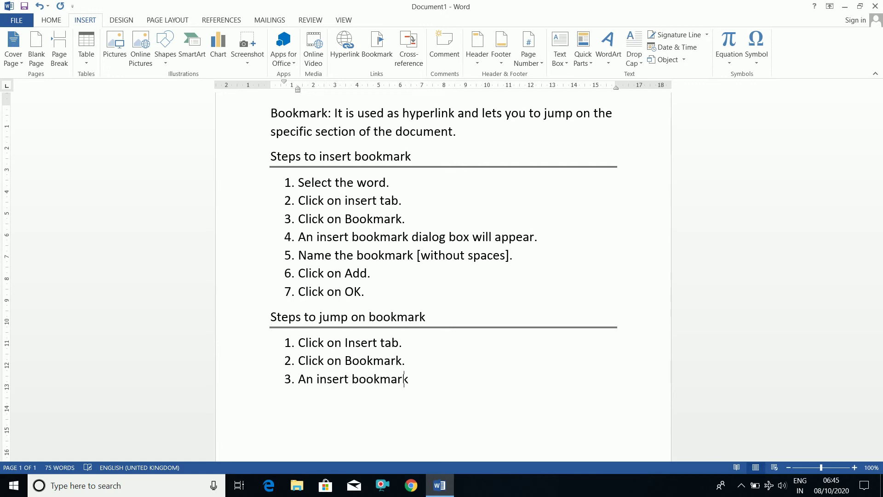
{"action": "type", "text": " dialog box w"}
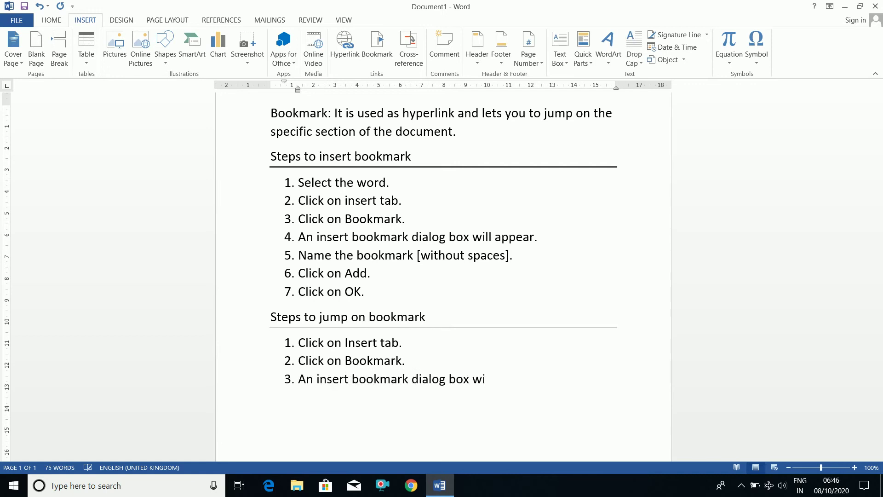
{"action": "type", "text": "ill appear."}
{"action": "key", "text": "Return"}
Write list items 4 and 5, "Select the required bookmark from the list." and "Click on Goto button.".
{"action": "type", "text": "Select the"}
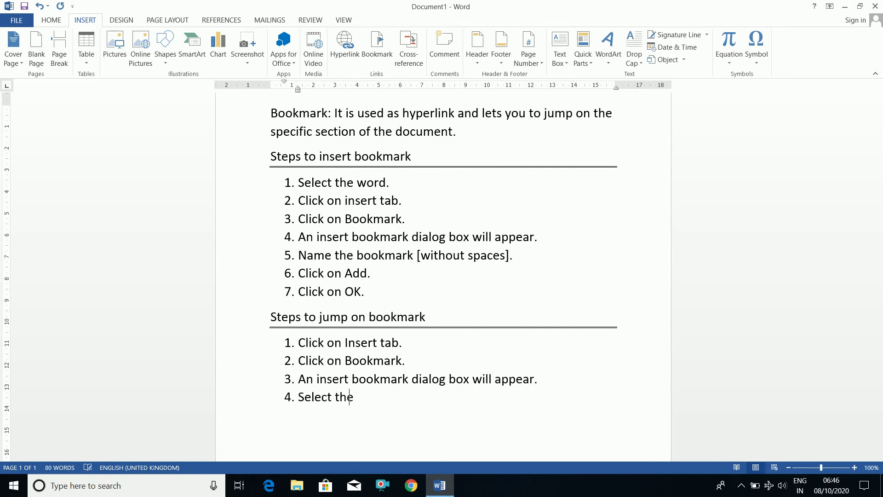
{"action": "type", "text": " required boojma"}
{"action": "key", "text": "BackSpace"}
{"action": "key", "text": "BackSpace"}
{"action": "key", "text": "BackSpace"}
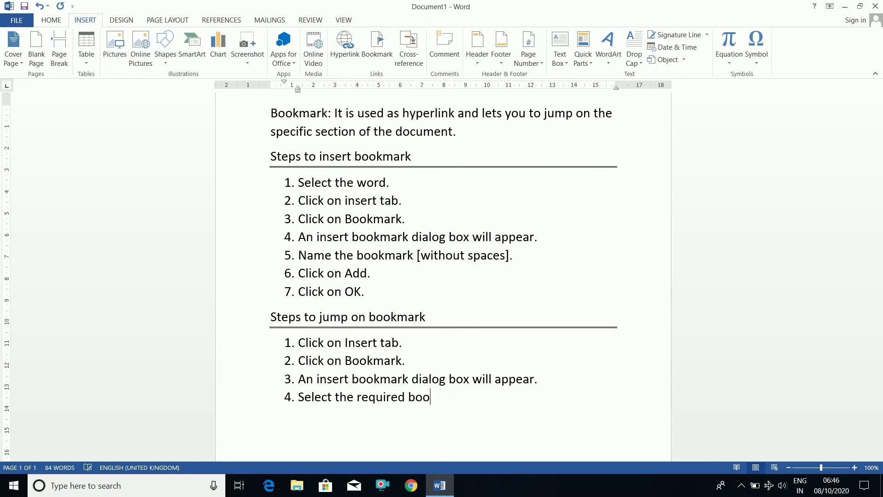
{"action": "type", "text": "kmark from the list."}
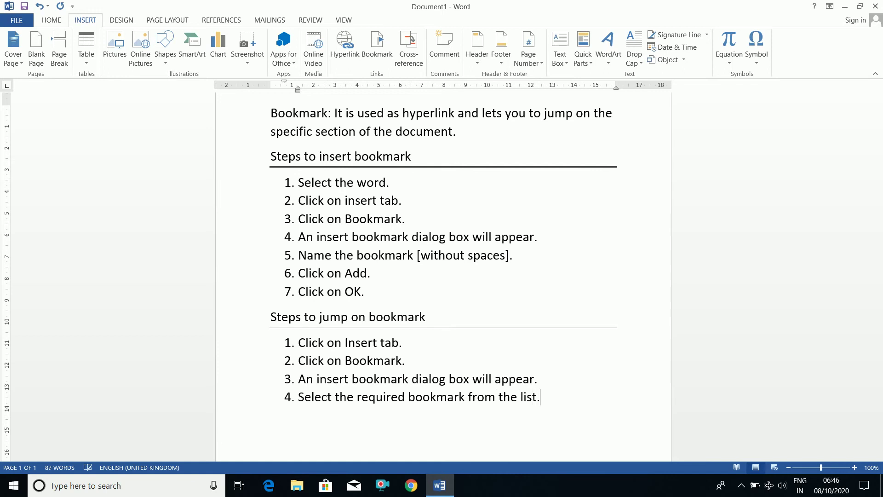
{"action": "key", "text": "Return"}
{"action": "type", "text": "Click on Goto button."}
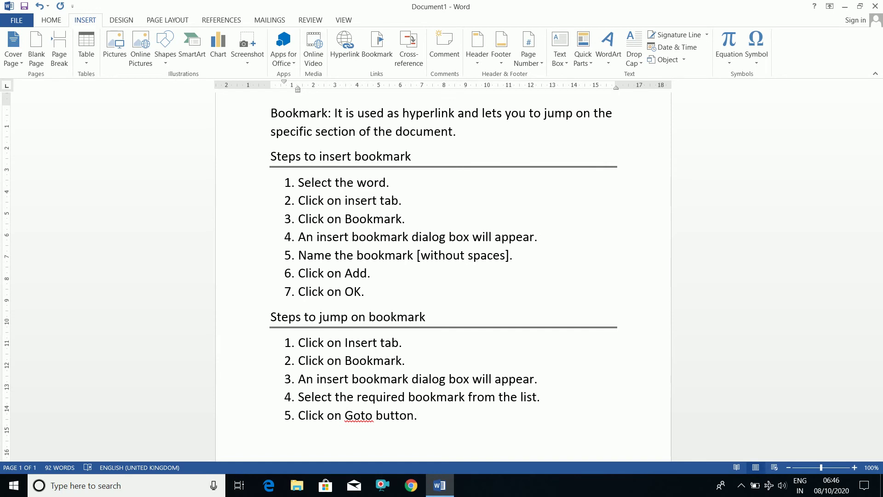
End the numbered list and add a third heading "Steps to delete bookmark" with an automatic double line beneath it.
{"action": "key", "text": "Return"}
{"action": "key", "text": "Return"}
{"action": "type", "text": "Stesp to"}
{"action": "key", "text": "Left"}
{"action": "key", "text": "Left"}
{"action": "key", "text": "Left"}
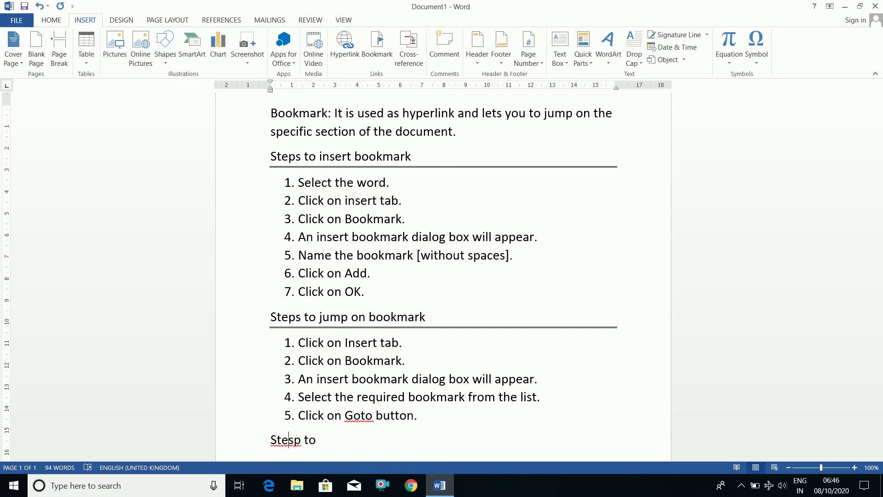
{"action": "key", "text": "Delete"}
{"action": "key", "text": "BackSpace"}
{"action": "type", "text": "ps to delete bookmark"}
{"action": "key", "text": "Return"}
{"action": "type", "text": "==="}
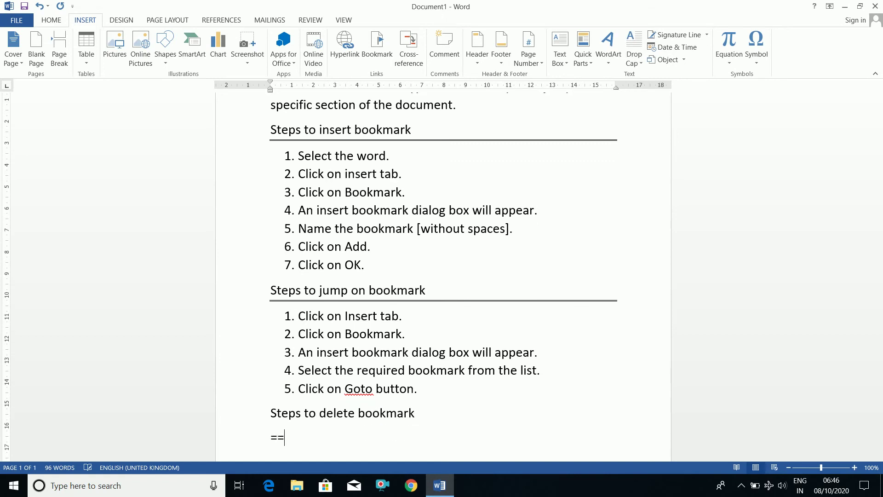
{"action": "key", "text": "Return"}
{"action": "type", "text": "1. click on Ise"}
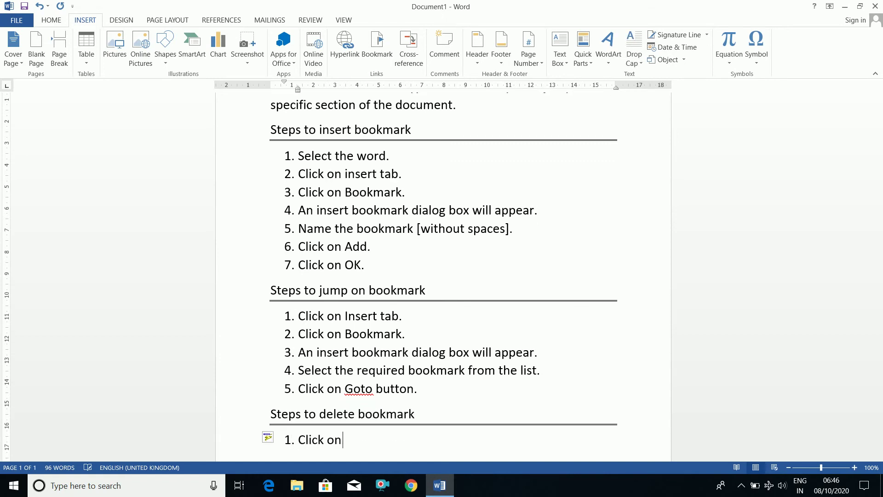
{"action": "key", "text": "BackSpace"}
{"action": "key", "text": "BackSpace"}
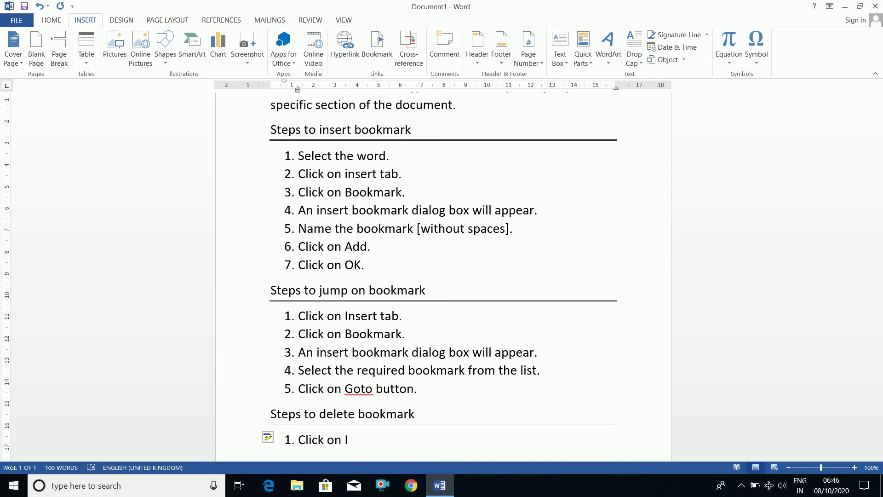
Copy the first three items of the numbered list under "Steps to jump on bookmark".
{"action": "key", "text": "Up"}
{"action": "key", "text": "Up"}
{"action": "key", "text": "Up"}
{"action": "key", "text": "Up"}
{"action": "key", "text": "Home"}
{"action": "key", "text": "shift+Down"}
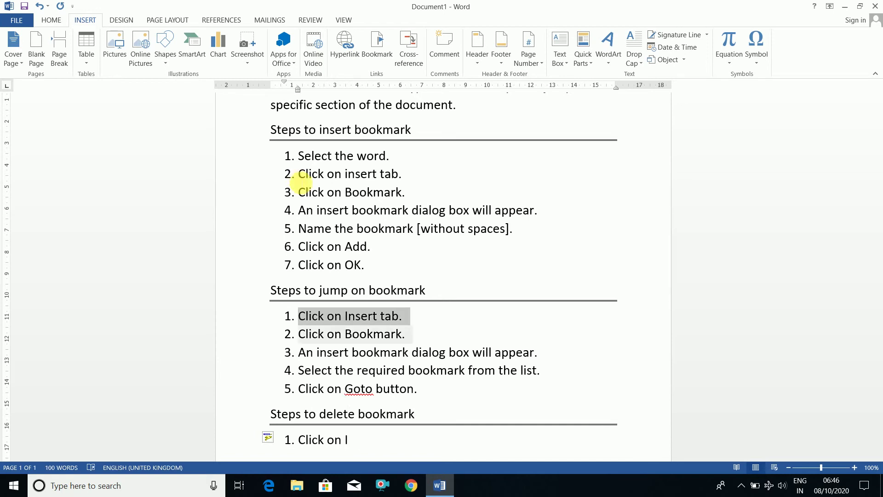
{"action": "key", "text": "shift+Down"}
{"action": "key", "text": "shift+Down"}
{"action": "key", "text": "ctrl+c"}
Paste the copied items under "Steps to delete bookmark" in place of the partial first item, and remove the empty item after them.
{"action": "key", "text": "Down"}
{"action": "key", "text": "Down"}
{"action": "key", "text": "Down"}
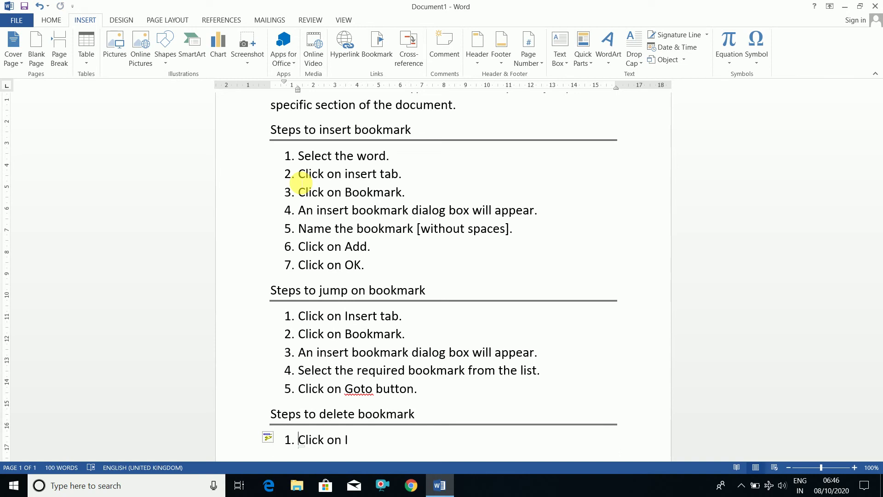
{"action": "key", "text": "shift+Down"}
{"action": "key", "text": "ctrl+v"}
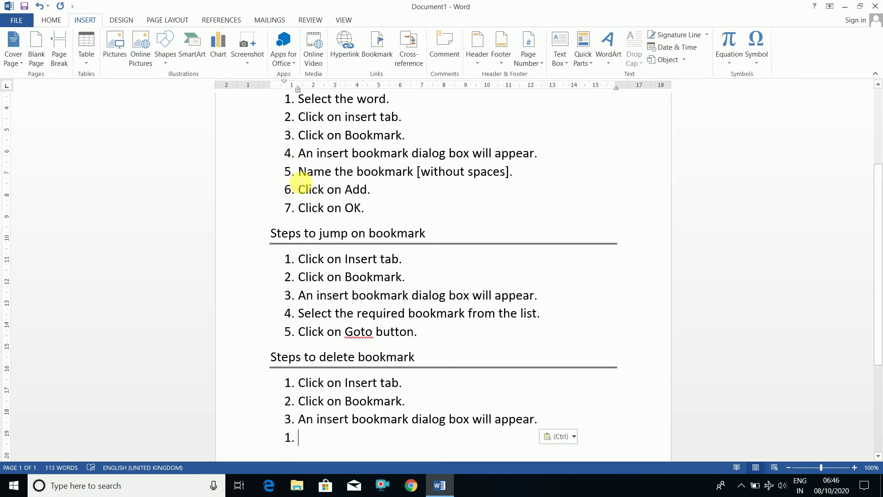
{"action": "key", "text": "BackSpace"}
{"action": "key", "text": "BackSpace"}
{"action": "key", "text": "BackSpace"}
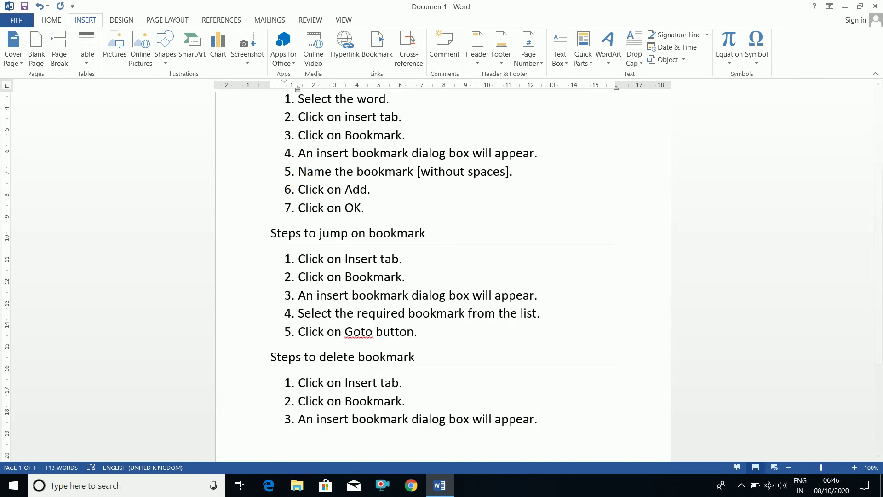
Add "Select the bookmark you want to delete." as item 4 of the deletion steps.
{"action": "key", "text": "Return"}
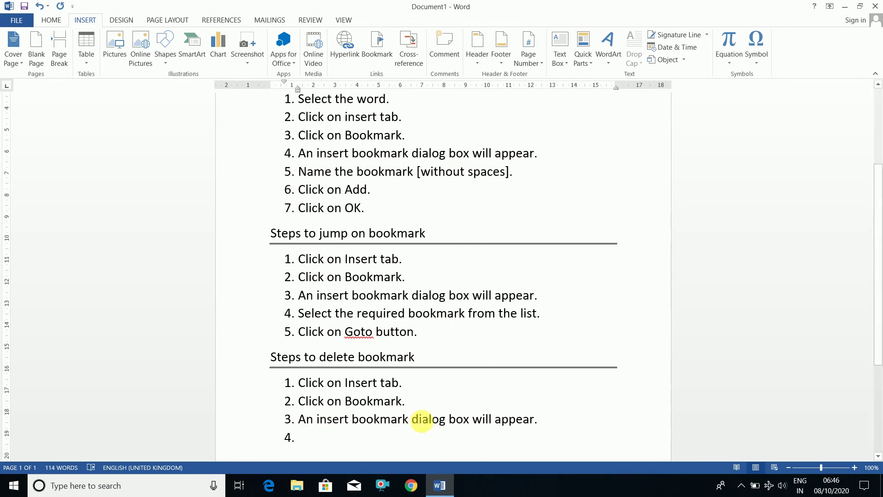
{"action": "type", "text": "S"}
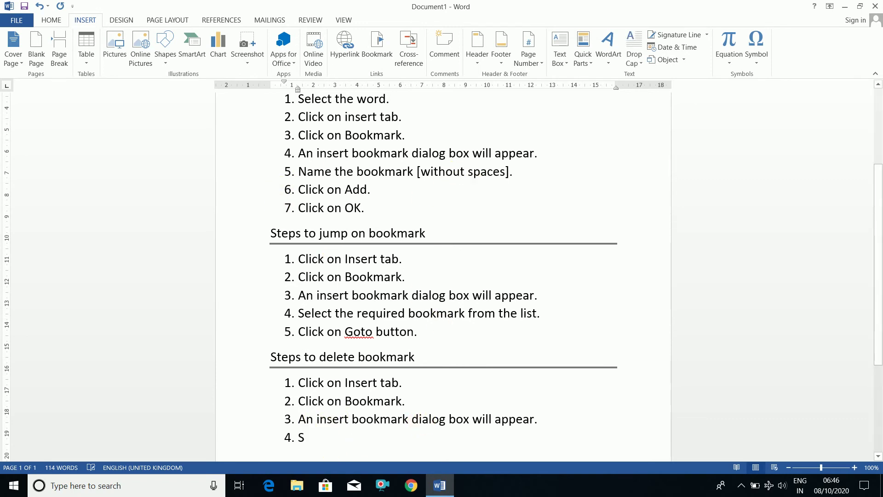
{"action": "type", "text": "elect the boo"}
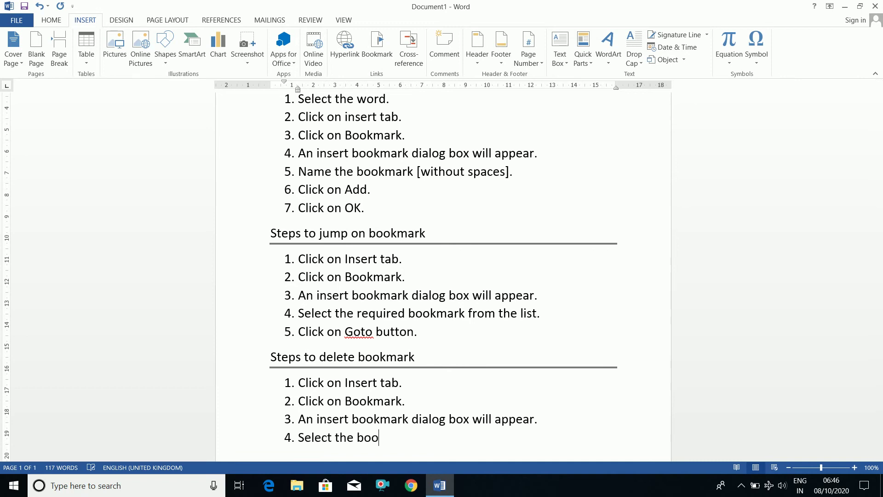
{"action": "type", "text": "kmark you want to delete."}
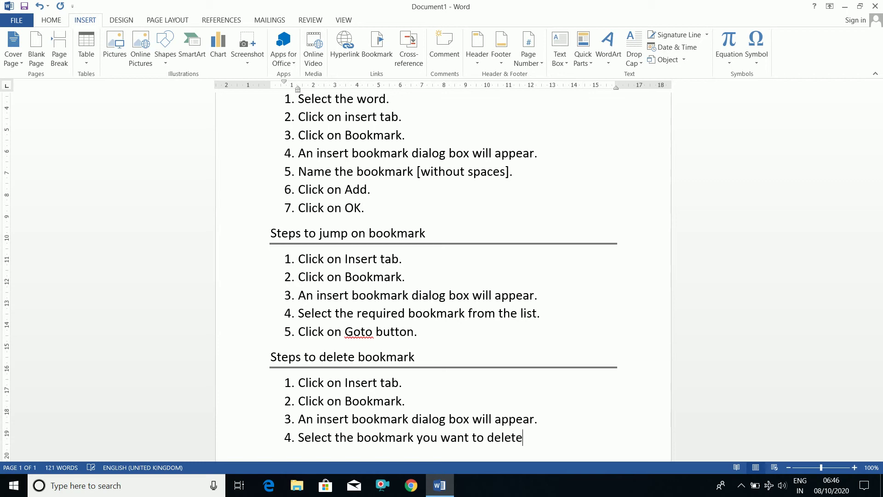
Add items 5 and 6 to the deletion steps, "Click on Delete button." and "Click on OK.".
{"action": "key", "text": "Return"}
{"action": "type", "text": "clckk"}
{"action": "key", "text": "BackSpace"}
{"action": "key", "text": "BackSpace"}
{"action": "key", "text": "BackSpace"}
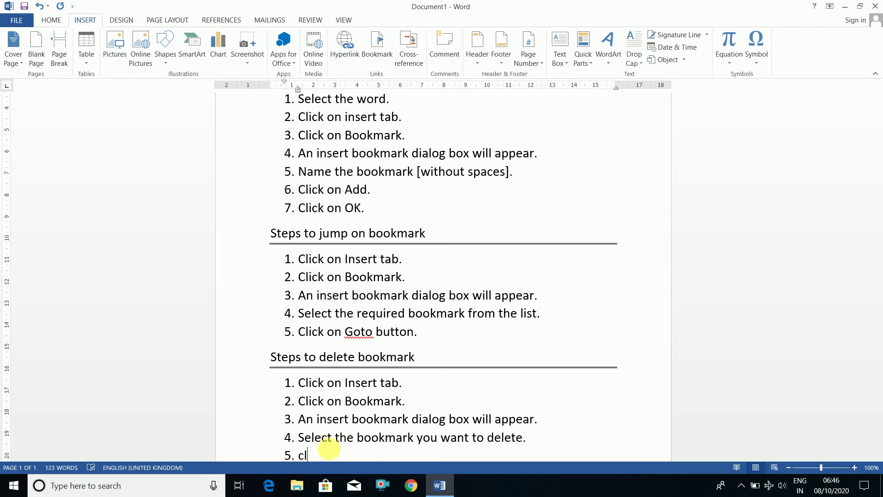
{"action": "type", "text": "ick on D"}
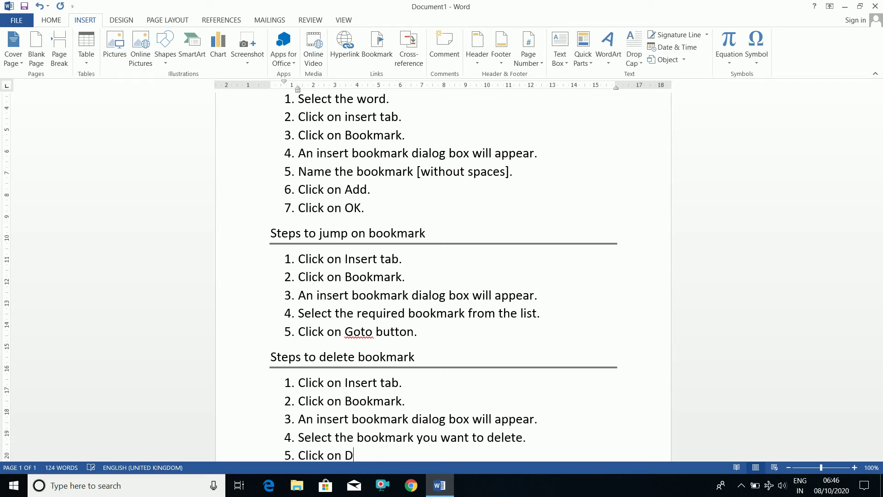
{"action": "type", "text": "elete bitton"}
{"action": "key", "text": "BackSpace"}
{"action": "key", "text": "BackSpace"}
{"action": "key", "text": "BackSpace"}
{"action": "key", "text": "BackSpace"}
{"action": "key", "text": "BackSpace"}
{"action": "type", "text": "utton."}
{"action": "key", "text": "Return"}
{"action": "type", "text": "Click on OK"}
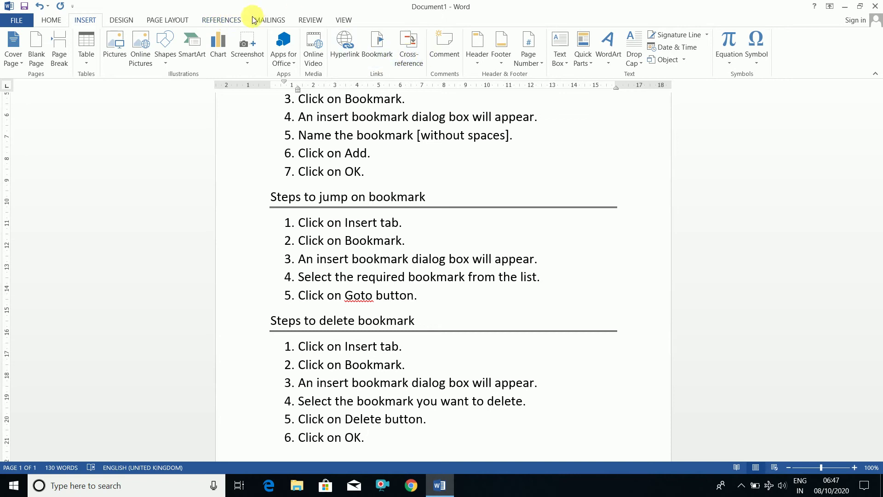
{"action": "left_click", "coordinate": [239, 23]}
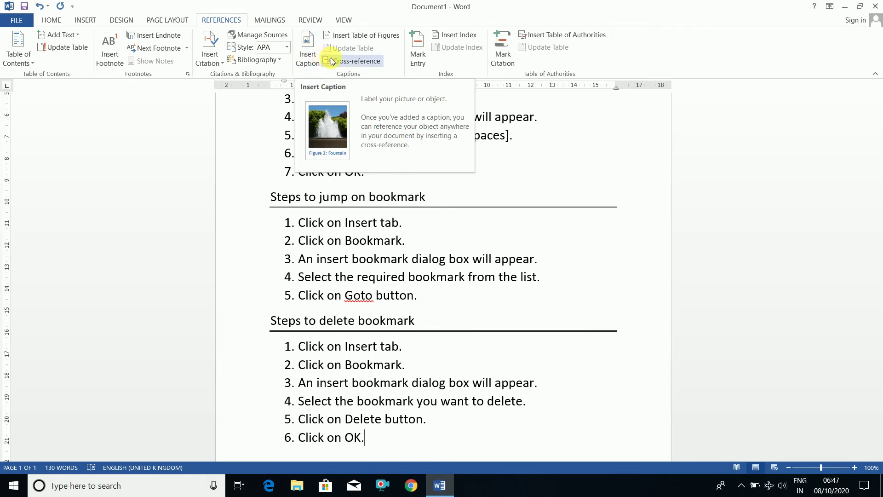
{"action": "left_click", "coordinate": [91, 20]}
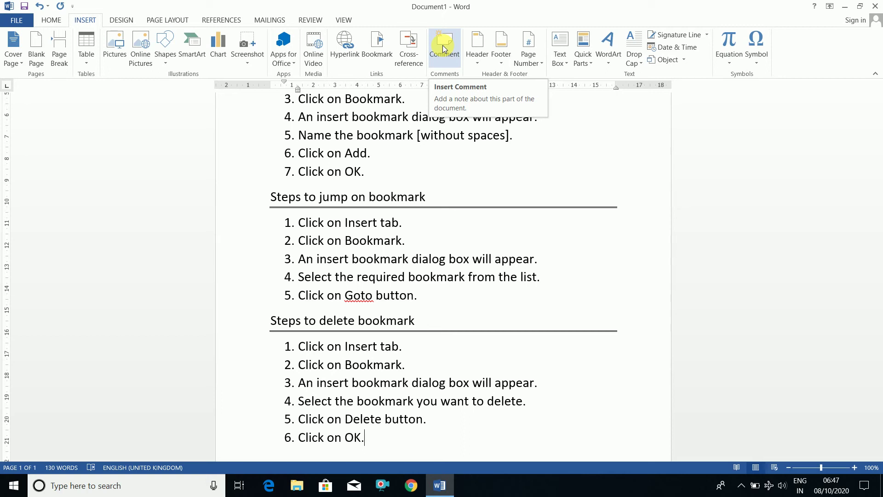
{"action": "left_click", "coordinate": [373, 118]}
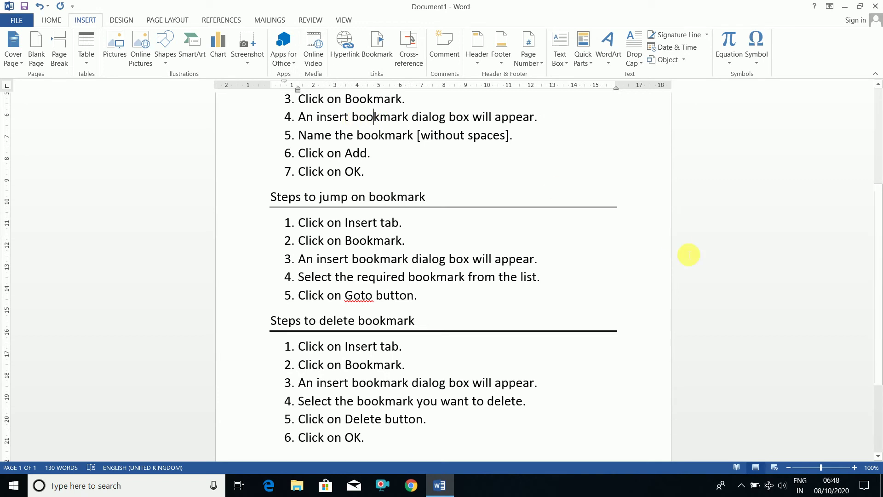
Delete the definition text from the document's first paragraph, keeping only the word "Bookmark".
{"action": "left_click_drag", "start_coordinate": [879, 221], "coordinate": [878, 136]}
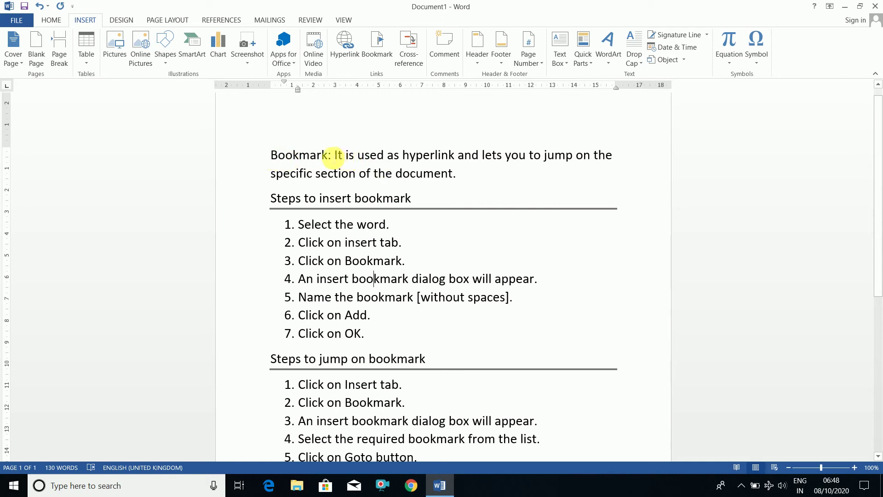
{"action": "left_click_drag", "start_coordinate": [328, 156], "coordinate": [462, 172]}
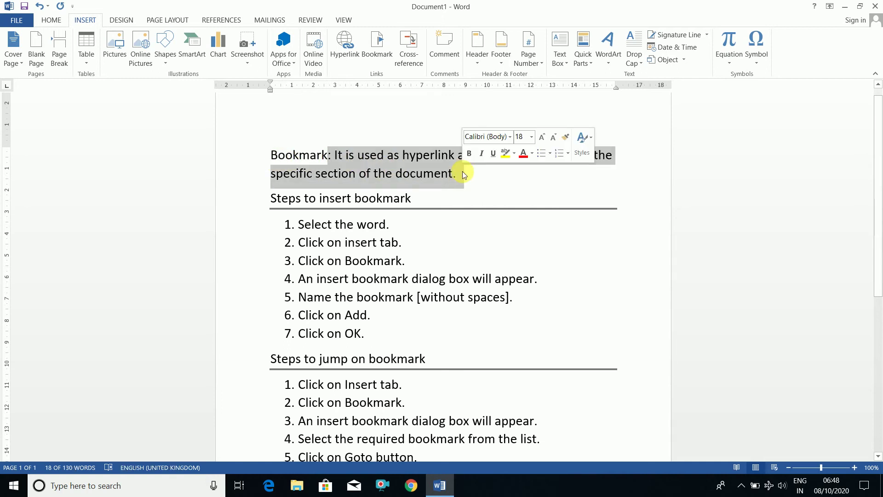
{"action": "key", "text": "Delete"}
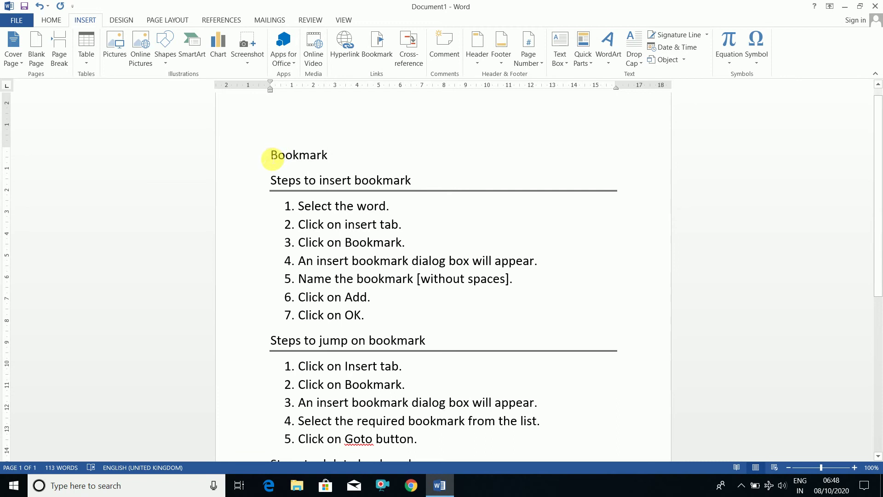
Attach a comment reading "It can be used as hyperlink." to the word "Bookmark" in the first line.
{"action": "left_click_drag", "start_coordinate": [274, 157], "coordinate": [330, 157]}
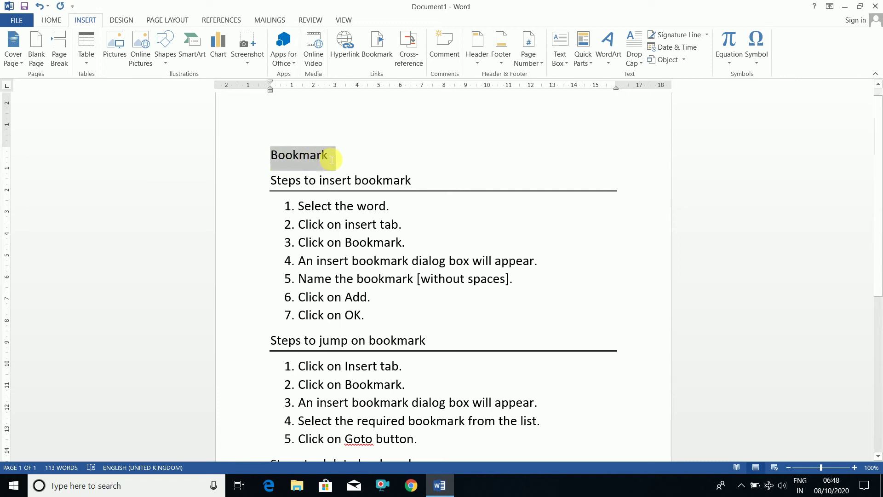
{"action": "left_click", "coordinate": [449, 48]}
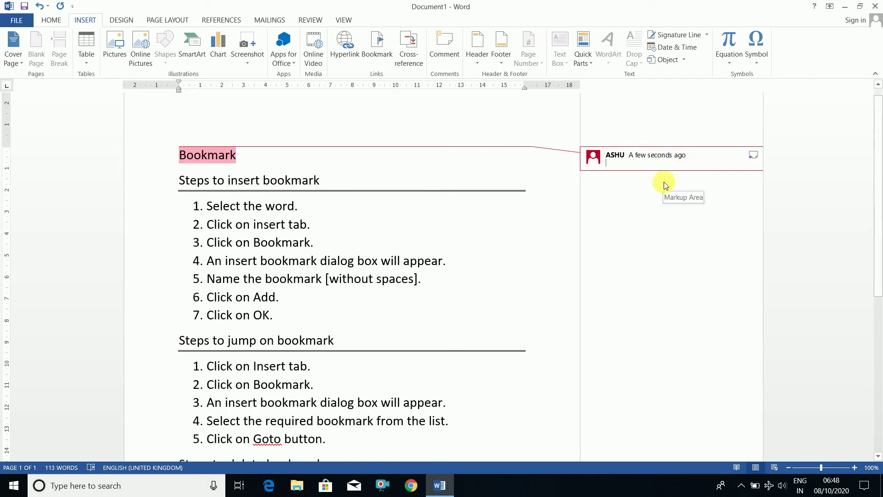
{"action": "type", "text": "It i"}
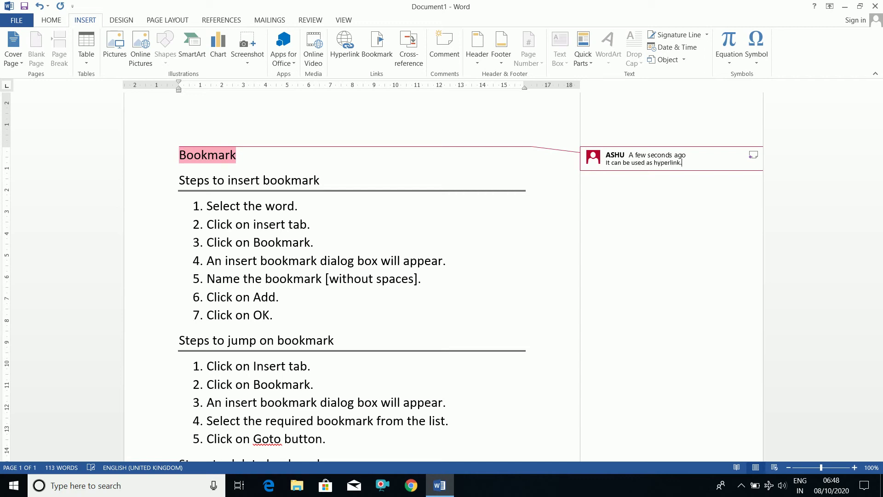
{"action": "left_click", "coordinate": [376, 203]}
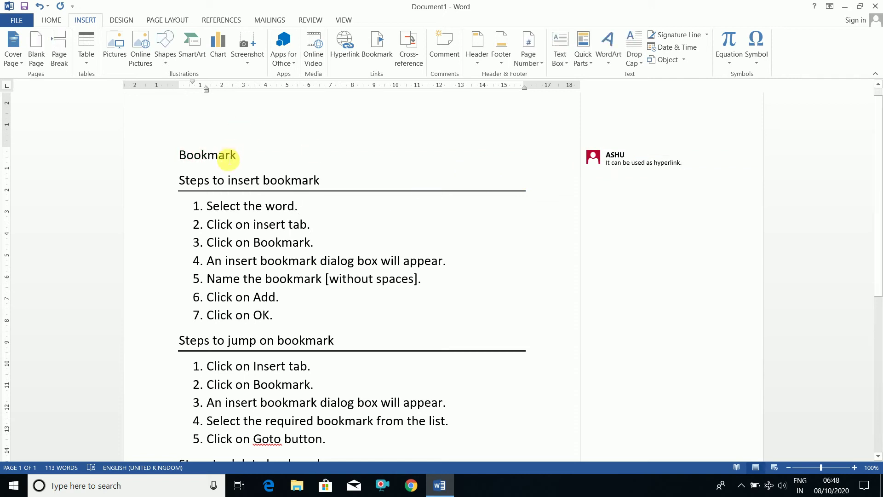
View the comment attached to the word "Bookmark" in the first line.
{"action": "mouse_move", "coordinate": [228, 159]}
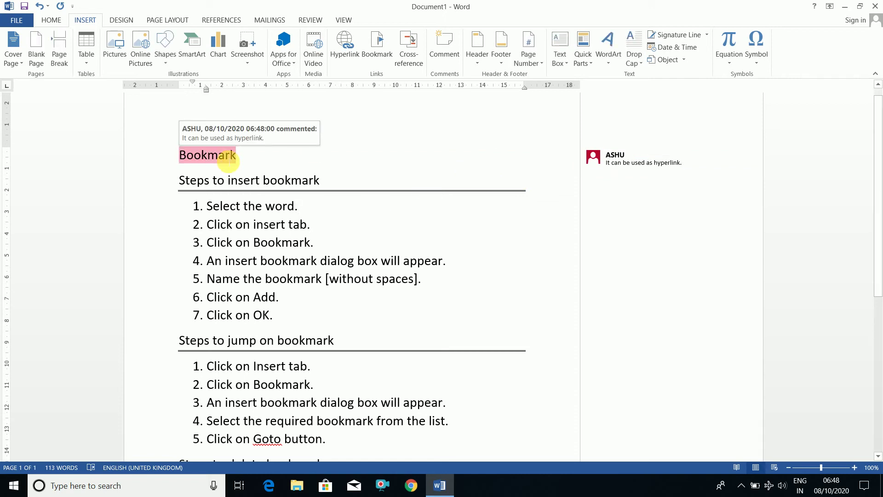
{"action": "left_click", "coordinate": [226, 157]}
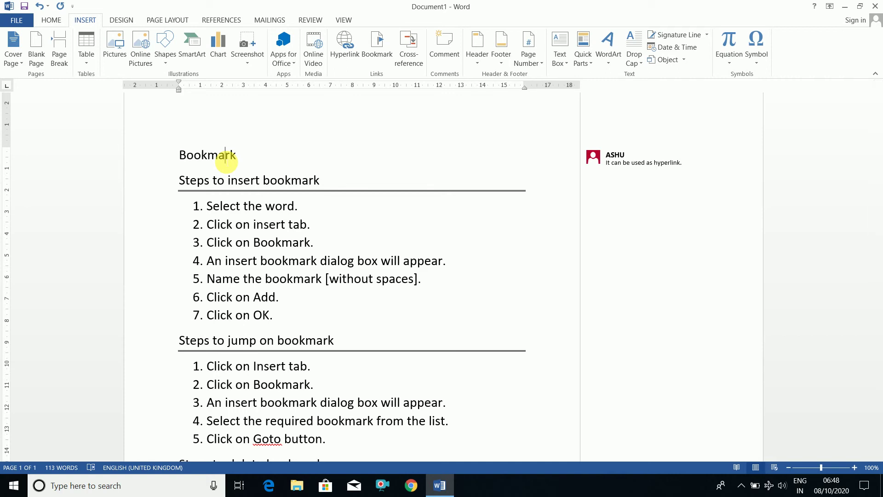
{"action": "left_click", "coordinate": [302, 206]}
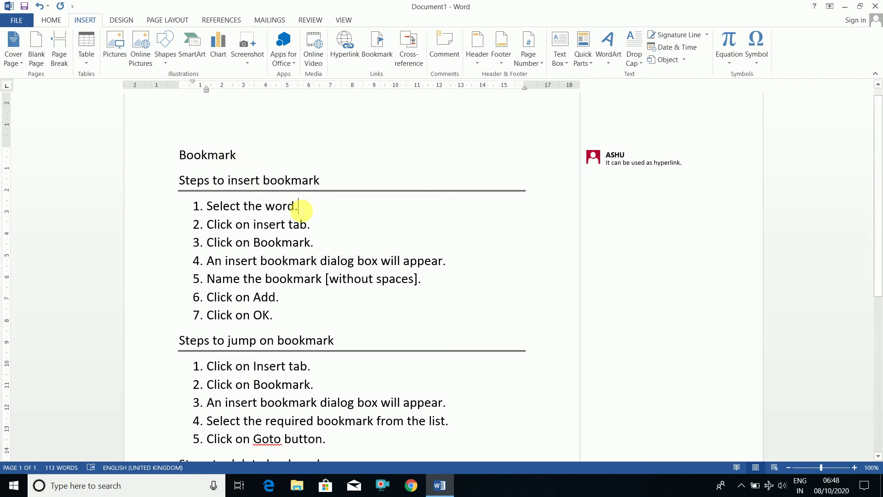
{"action": "left_click", "coordinate": [208, 155]}
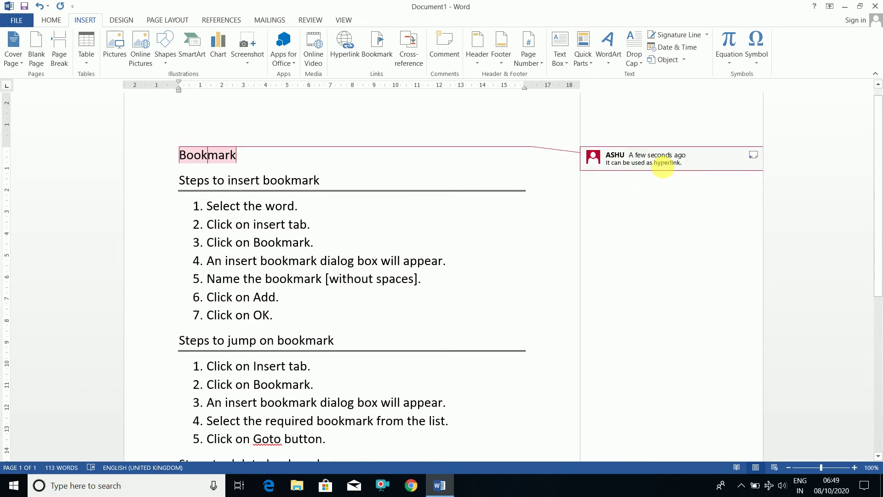
Add a reply reading "It lets to jump to specific section" to the comment on the word "Bookmark".
{"action": "triple_click", "coordinate": [669, 160]}
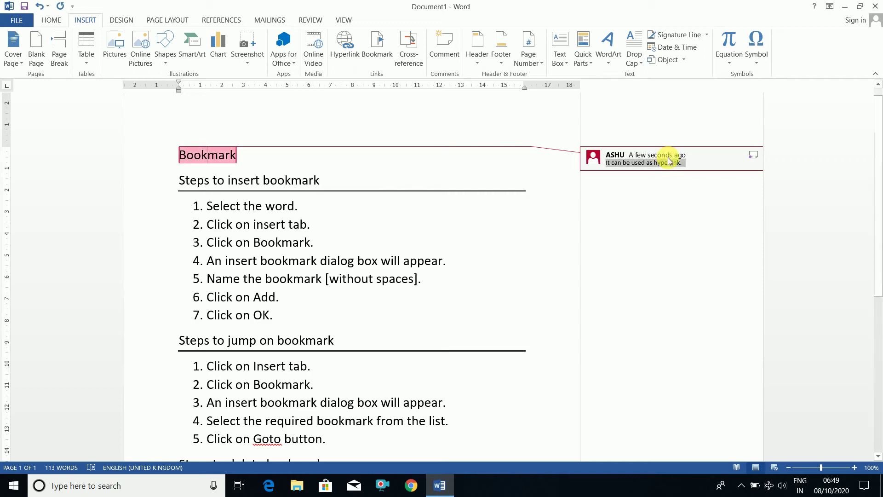
{"action": "right_click", "coordinate": [719, 164]}
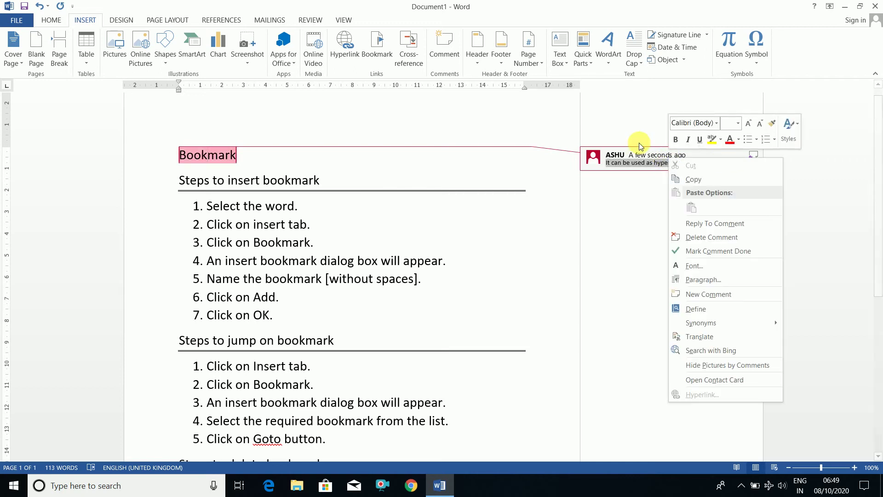
{"action": "left_click", "coordinate": [444, 58]}
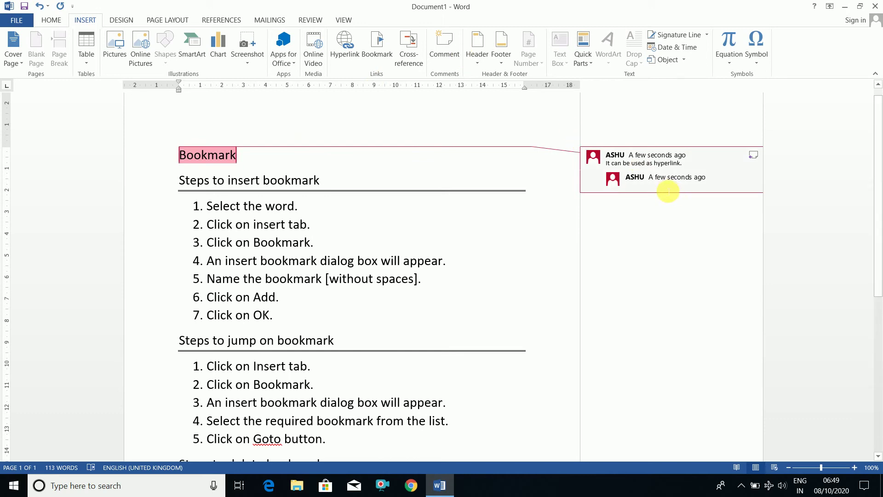
{"action": "type", "text": "It let"}
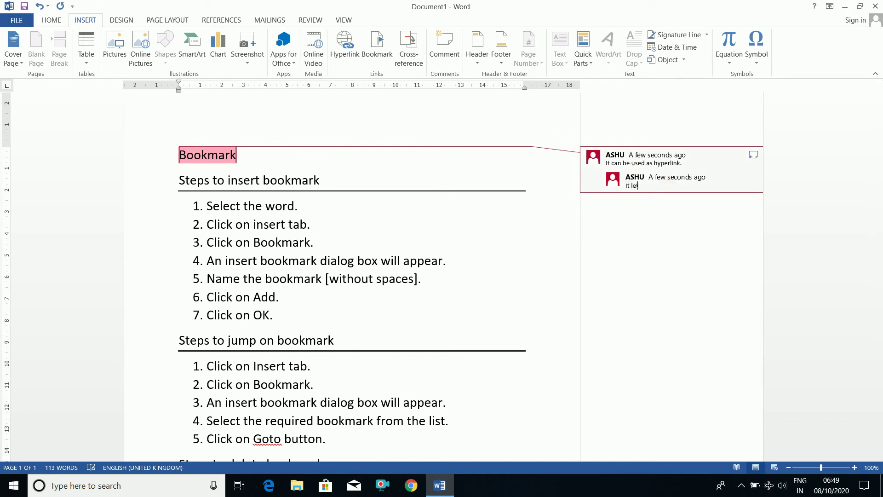
{"action": "type", "text": "s to jump to specific section"}
{"action": "left_click", "coordinate": [449, 214]}
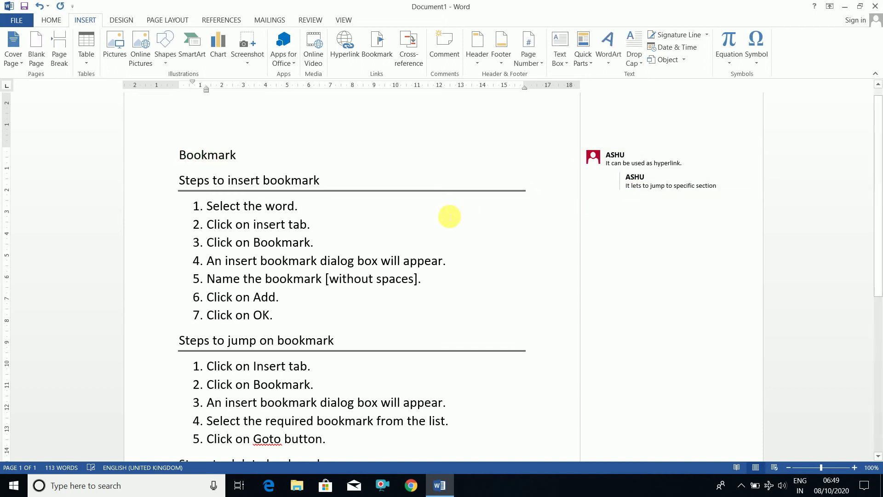
Replace the entire document content, including its comments, with the word "Comment".
{"action": "left_click", "coordinate": [219, 155]}
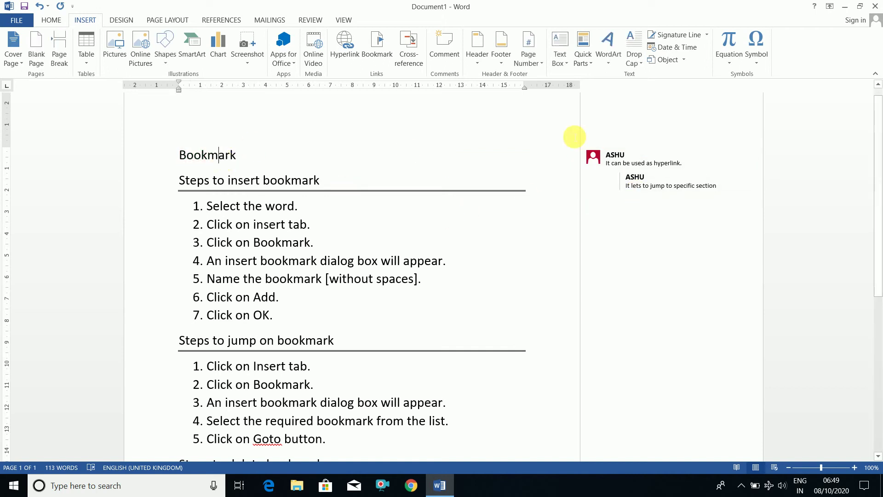
{"action": "key", "text": "ctrl+a"}
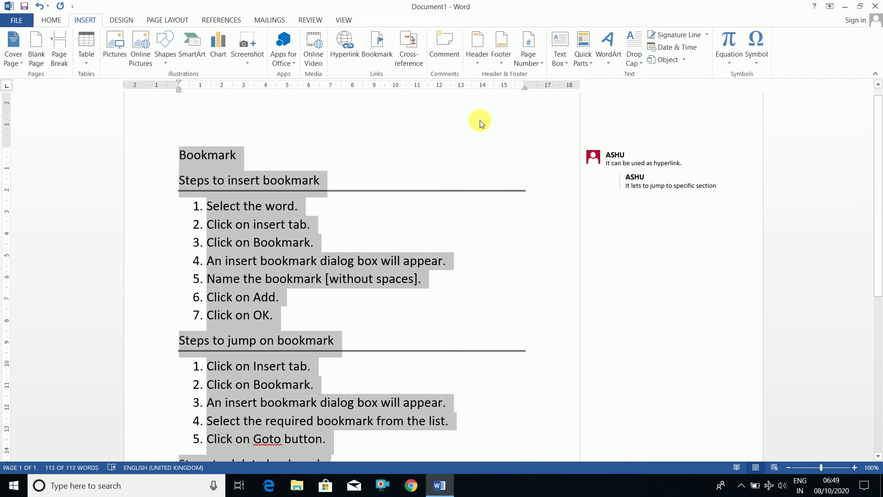
{"action": "type", "text": "Comm"}
{"action": "key", "text": "BackSpace"}
{"action": "key", "text": "BackSpace"}
{"action": "key", "text": "BackSpace"}
{"action": "key", "text": "BackSpace"}
{"action": "key", "text": "BackSpace"}
{"action": "key", "text": "BackSpace"}
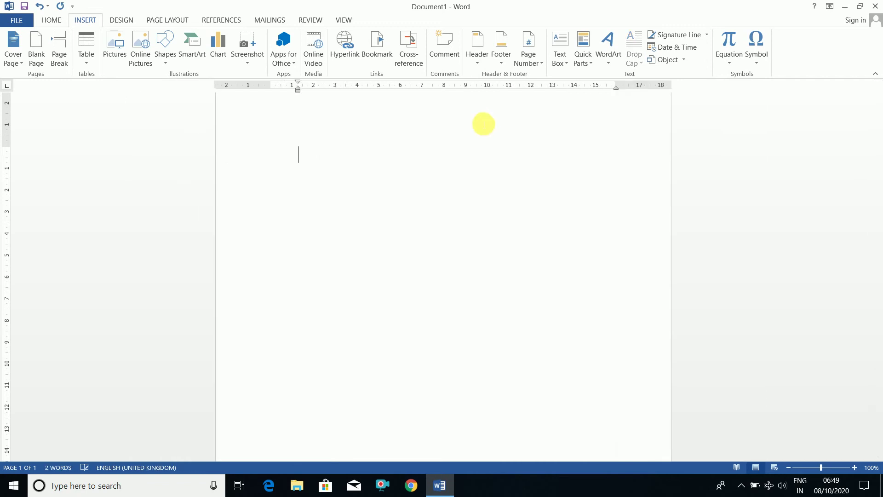
{"action": "type", "text": "Comment"}
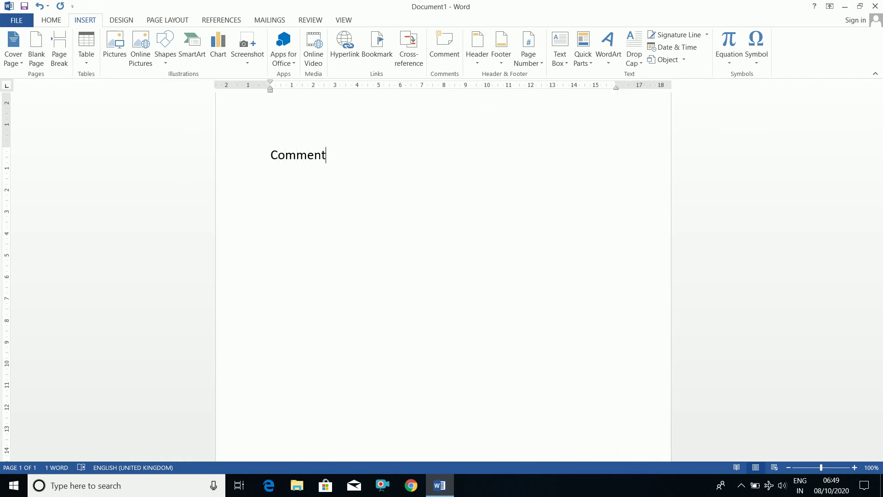
Extend the first line with the definition ": It is used to create a note or used to make any work or section descriptive.".
{"action": "type", "text": ": It is used to crea"}
{"action": "key", "text": "BackSpace"}
{"action": "key", "text": "BackSpace"}
{"action": "key", "text": "BackSpace"}
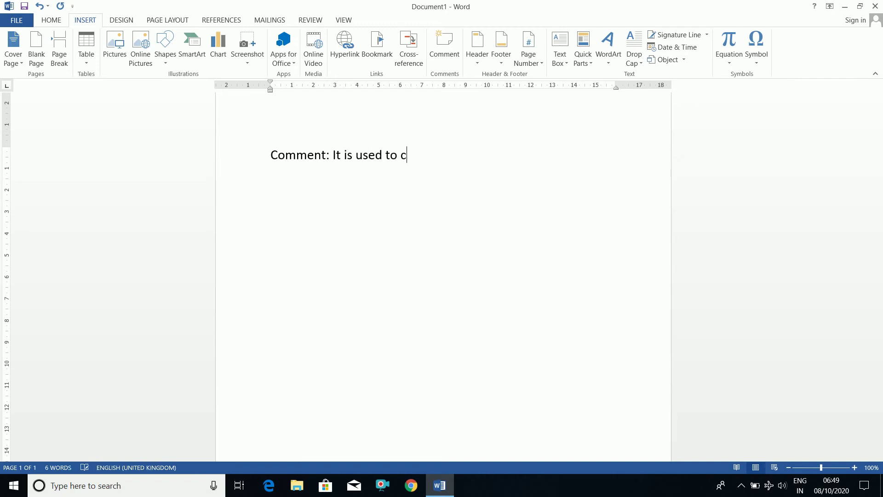
{"action": "type", "text": "reate a note or used"}
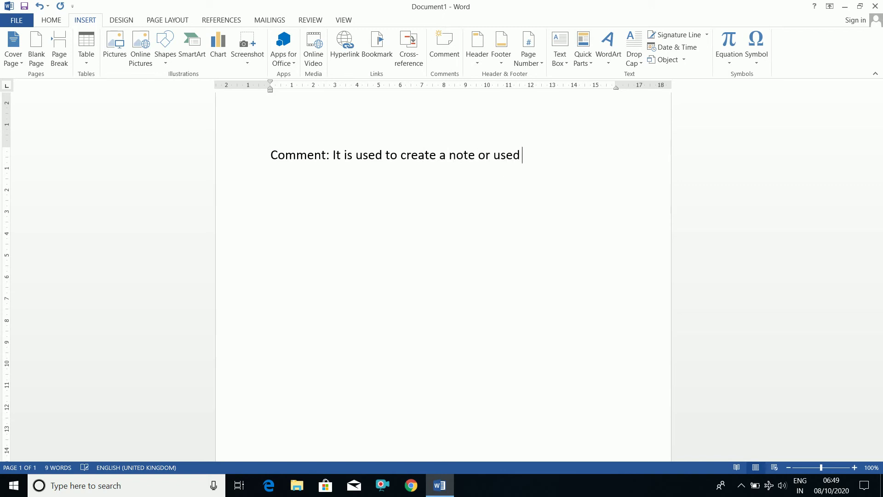
{"action": "type", "text": " to make "}
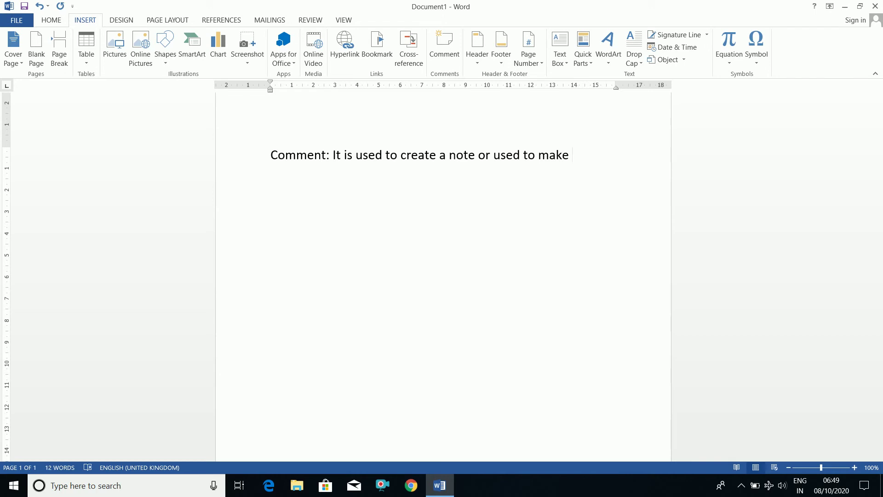
{"action": "type", "text": "any work or sectio"}
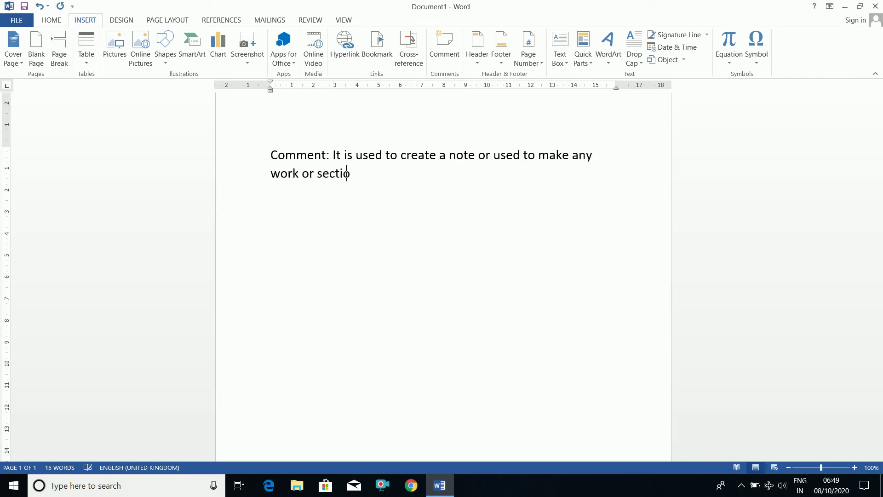
{"action": "type", "text": "n descriptive."}
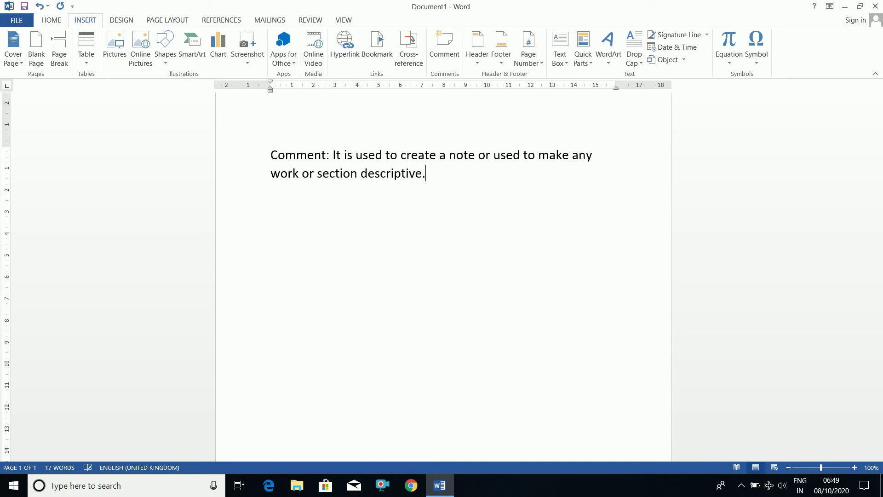
Attach a comment reading "sadbhjfsjjs" to the word "descriptive" and add a blank reply to it.
{"action": "key", "text": "Left"}
{"action": "key", "text": "ctrl+shift+Left"}
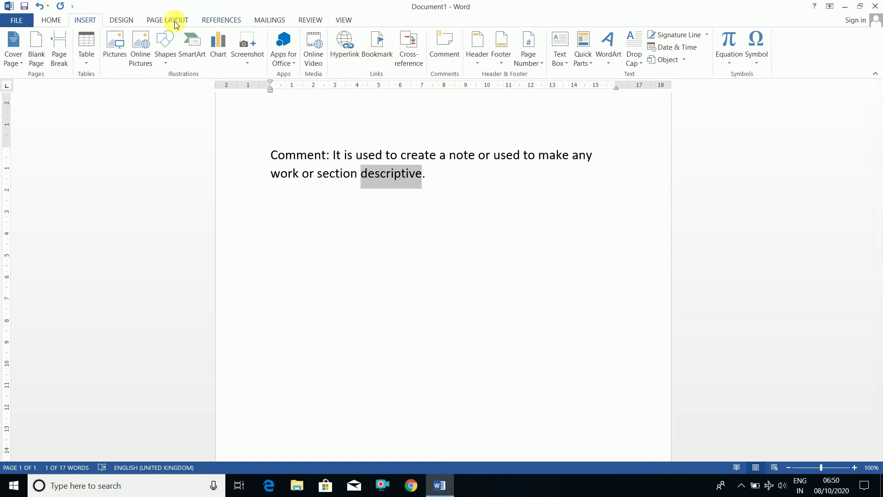
{"action": "left_click", "coordinate": [457, 48]}
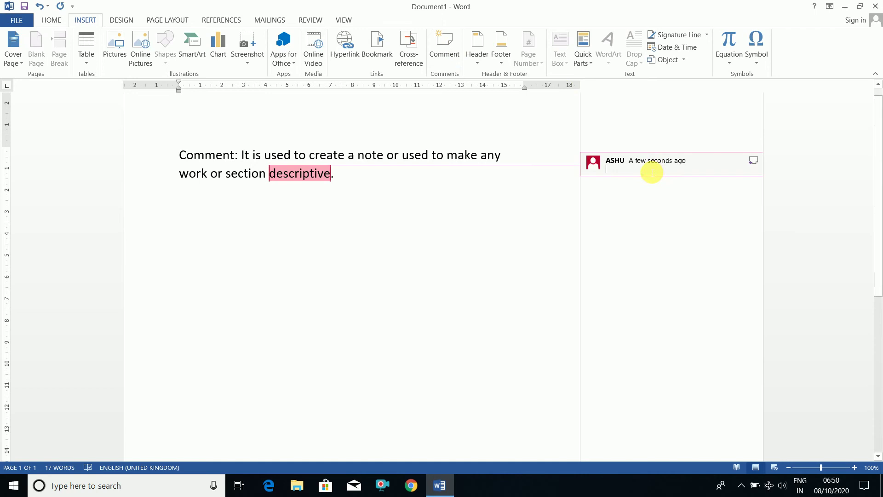
{"action": "type", "text": "sadbhjfsjjs"}
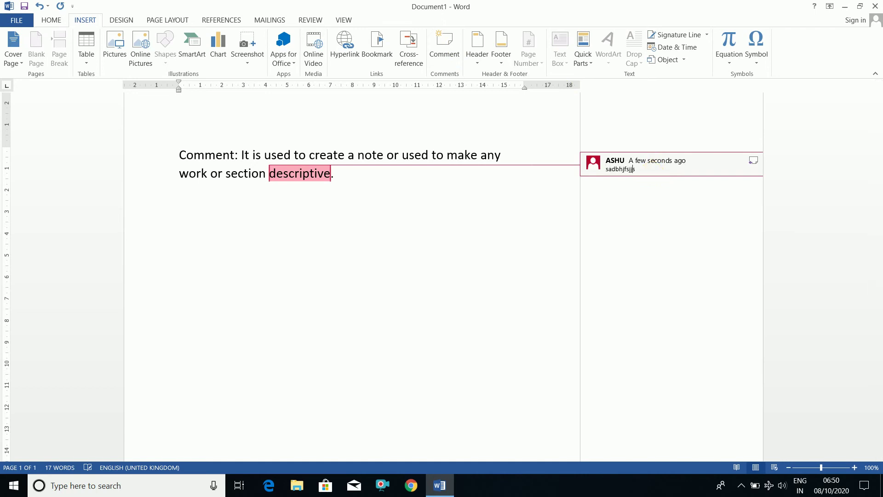
{"action": "left_click", "coordinate": [475, 209]}
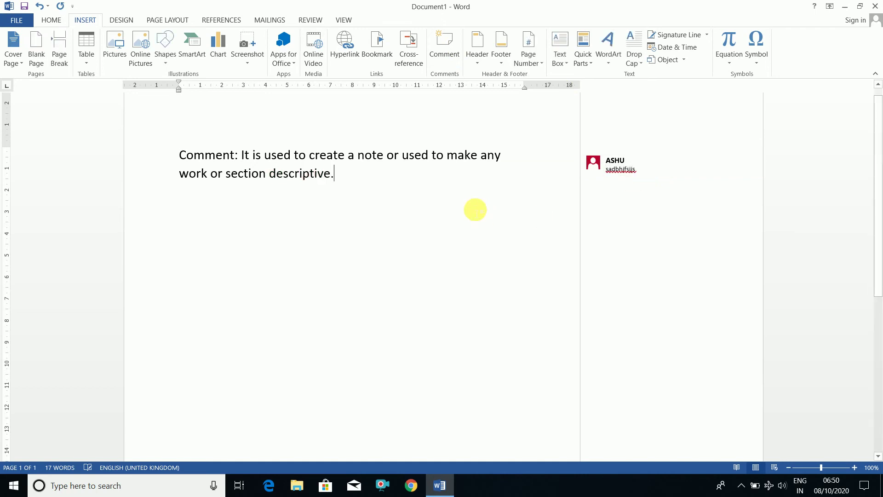
{"action": "left_click", "coordinate": [644, 170]}
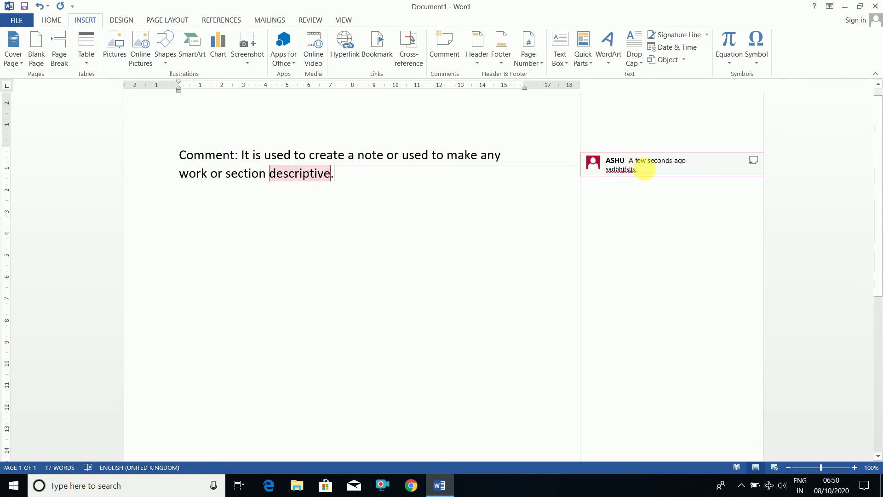
{"action": "left_click", "coordinate": [753, 161]}
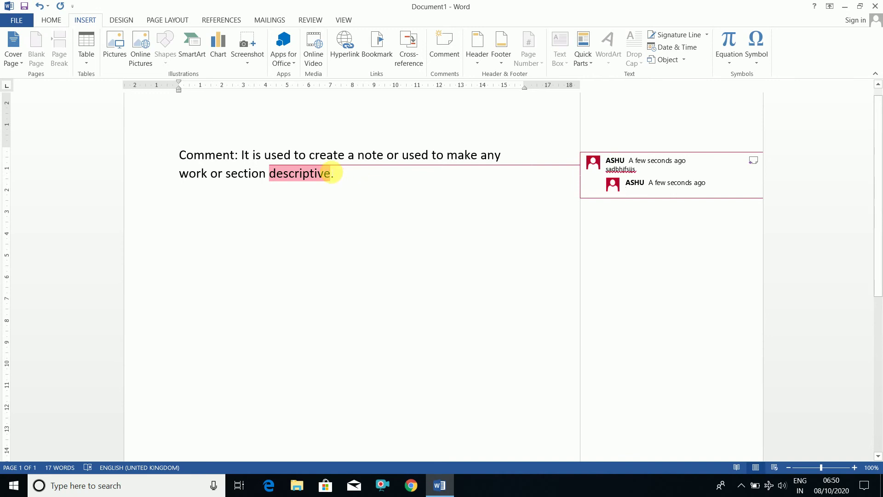
Add the heading "Steps to insert comment" below the definition, with a full-width horizontal border line under it.
{"action": "left_click", "coordinate": [345, 180]}
{"action": "key", "text": "Return"}
{"action": "type", "text": "S"}
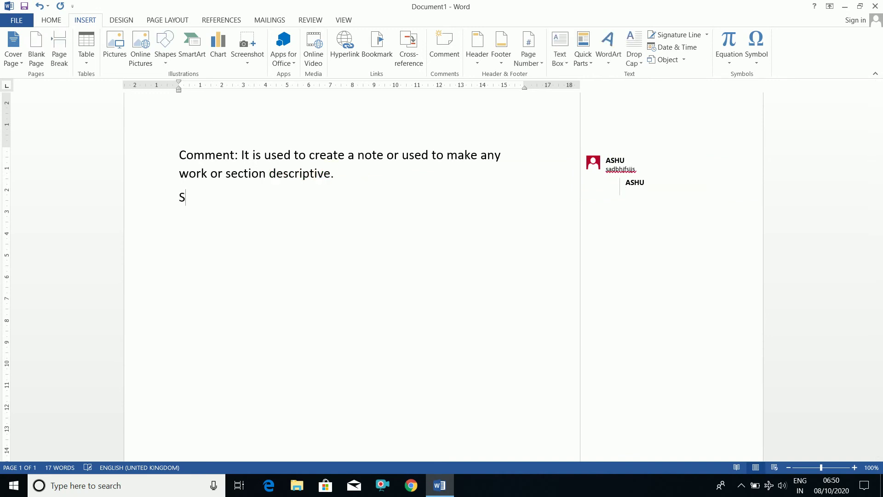
{"action": "type", "text": "yteps to in"}
{"action": "key", "text": "BackSpace"}
{"action": "key", "text": "BackSpace"}
{"action": "key", "text": "BackSpace"}
{"action": "key", "text": "BackSpace"}
{"action": "key", "text": "BackSpace"}
{"action": "key", "text": "BackSpace"}
{"action": "key", "text": "BackSpace"}
{"action": "key", "text": "BackSpace"}
{"action": "key", "text": "BackSpace"}
{"action": "key", "text": "BackSpace"}
{"action": "key", "text": "BackSpace"}
{"action": "type", "text": "teps to insert comment"}
{"action": "key", "text": "Return"}
{"action": "type", "text": "==="}
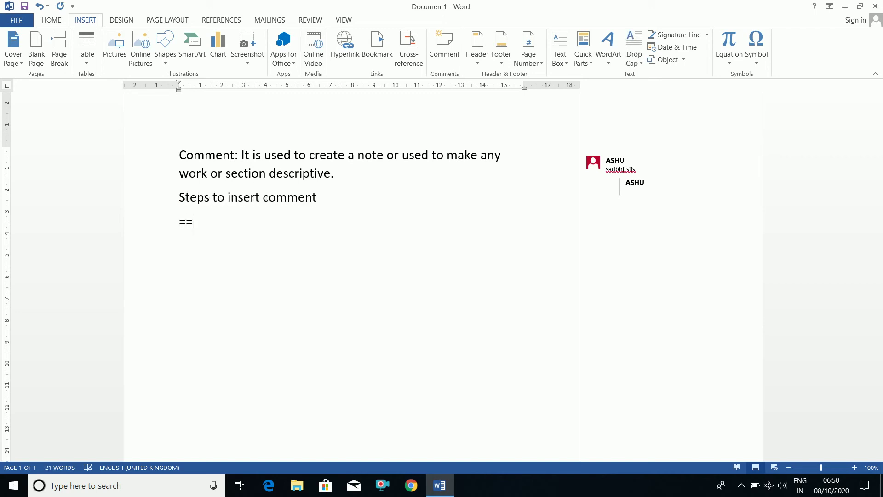
{"action": "key", "text": "Return"}
Start a numbered list under the heading with items 1 and 2, "Select the word." and "Click on Insert tab.".
{"action": "type", "text": "1. selec"}
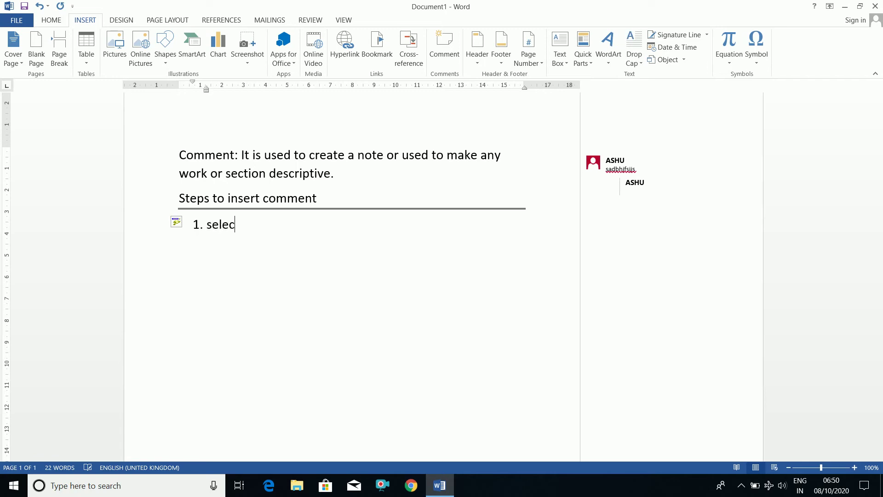
{"action": "type", "text": "t the word"}
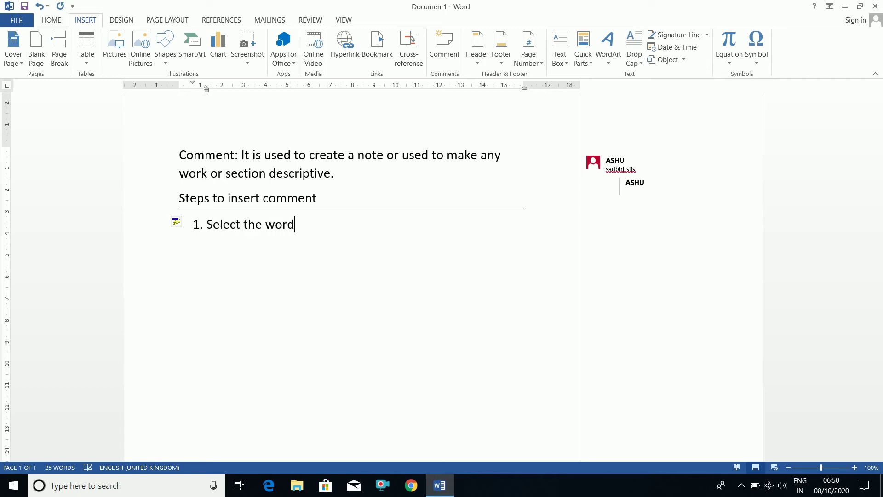
{"action": "type", "text": "."}
{"action": "key", "text": "Return"}
{"action": "type", "text": "click on Insert ta"}
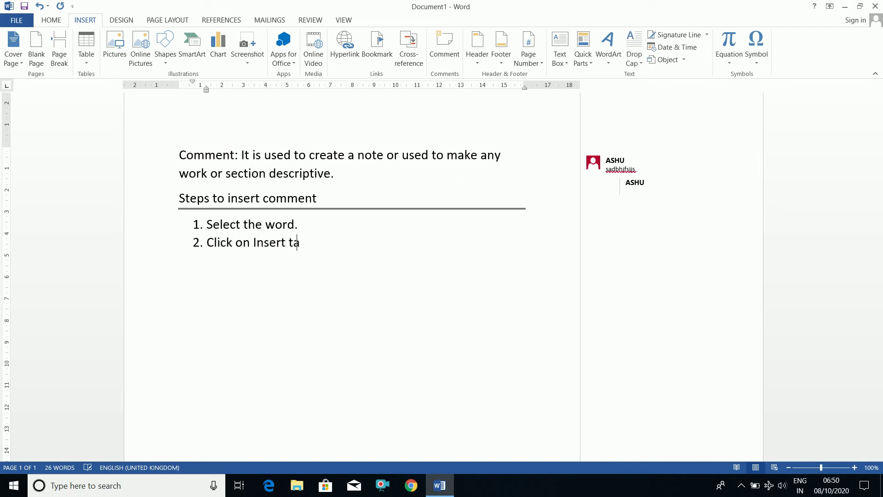
{"action": "type", "text": "b."}
{"action": "key", "text": "Return"}
Add item 3, "Click on Comment.", to the comment insertion steps.
{"action": "type", "text": "click on C"}
{"action": "type", "text": "pm"}
{"action": "key", "text": "BackSpace"}
{"action": "key", "text": "BackSpace"}
{"action": "type", "text": "p"}
{"action": "key", "text": "BackSpace"}
{"action": "type", "text": "omment"}
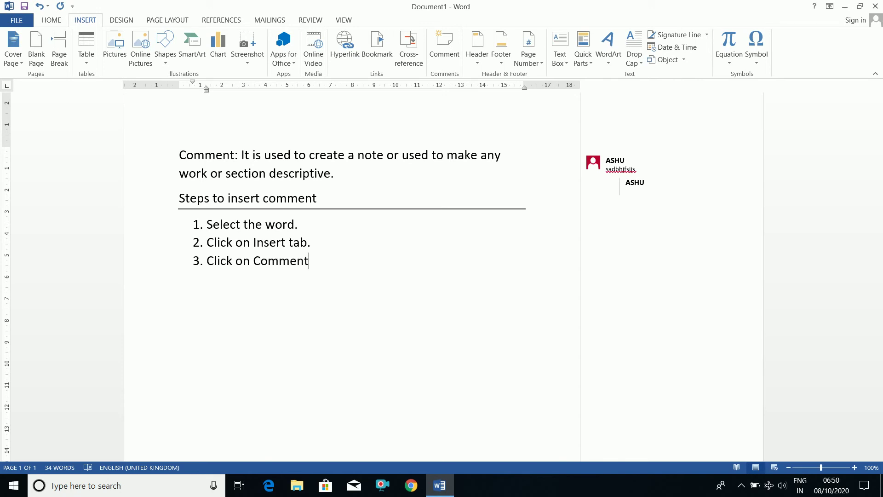
{"action": "type", "text": "."}
{"action": "key", "text": "Return"}
Add items 4 and 5 to the list, "A blank comment will be added." and "Type the text you required.".
{"action": "type", "text": "A blank comment w"}
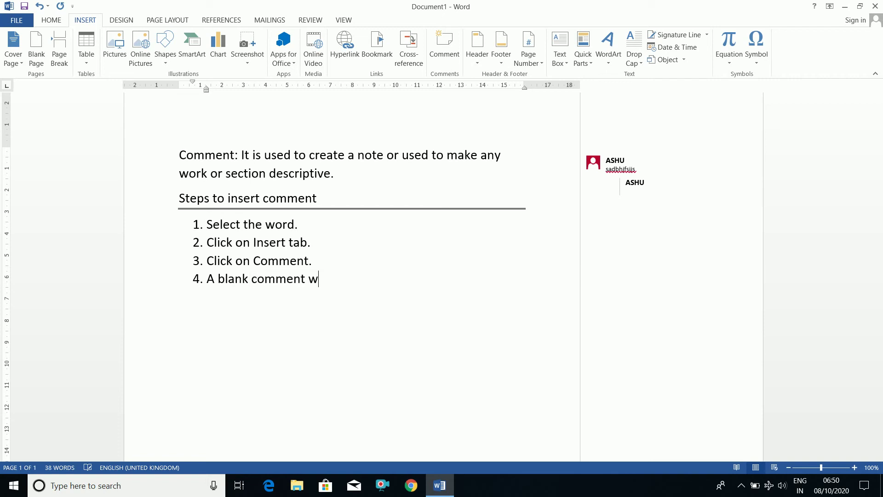
{"action": "type", "text": "ill be added."}
{"action": "key", "text": "Return"}
{"action": "type", "text": "Type th"}
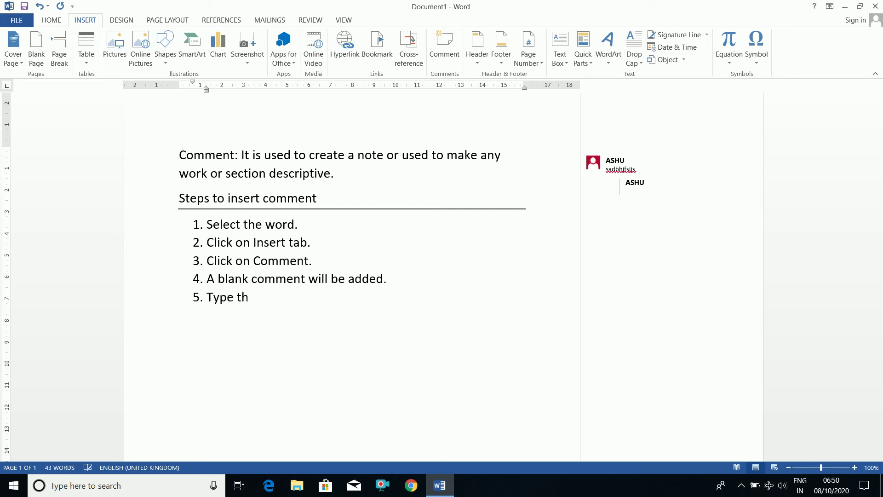
{"action": "type", "text": "e text you reqy"}
{"action": "key", "text": "BackSpace"}
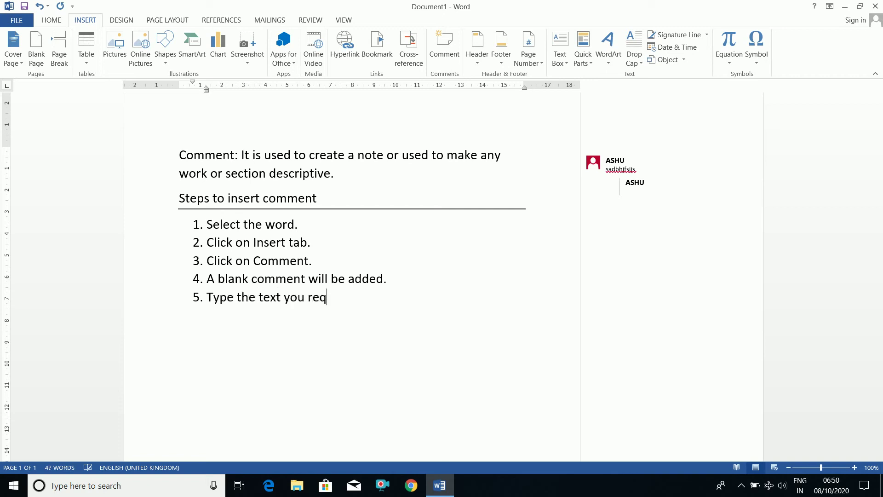
{"action": "key", "text": "BackSpace"}
{"action": "type", "text": "quired."}
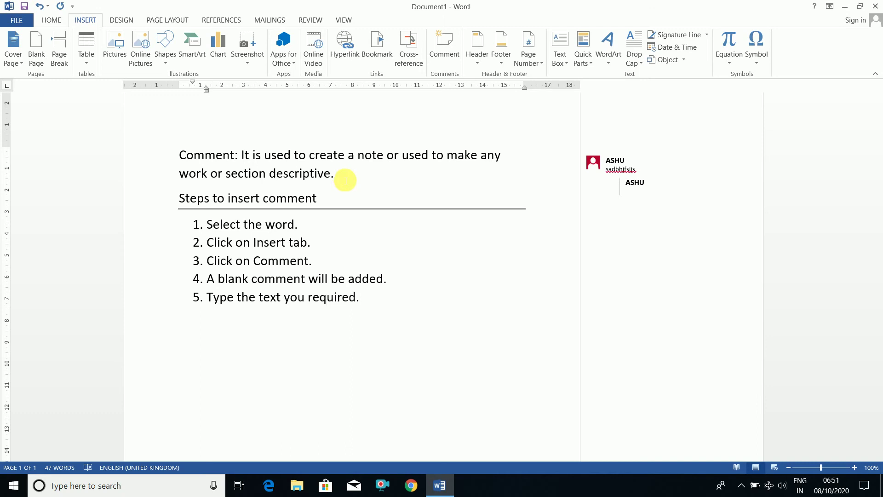
Delete all of the comment notes so the document is blank.
{"action": "key", "text": "ctrl+a"}
{"action": "key", "text": "Delete"}
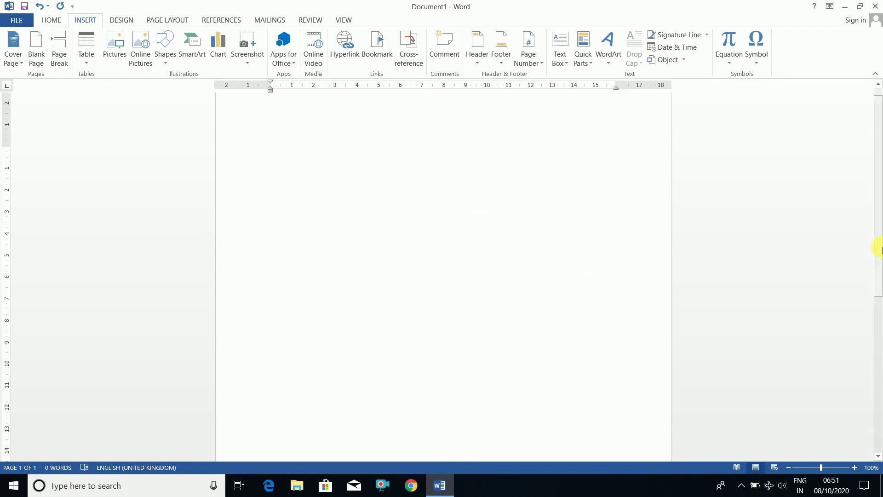
{"action": "left_click_drag", "start_coordinate": [880, 250], "coordinate": [877, 237]}
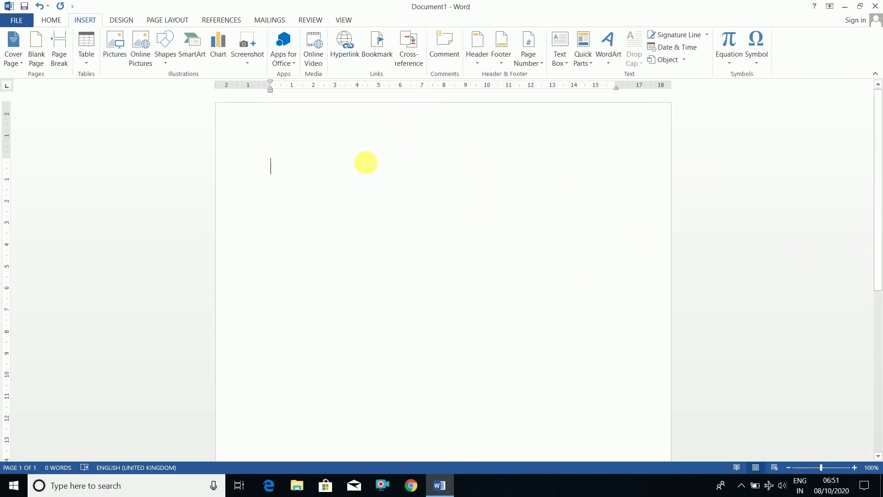
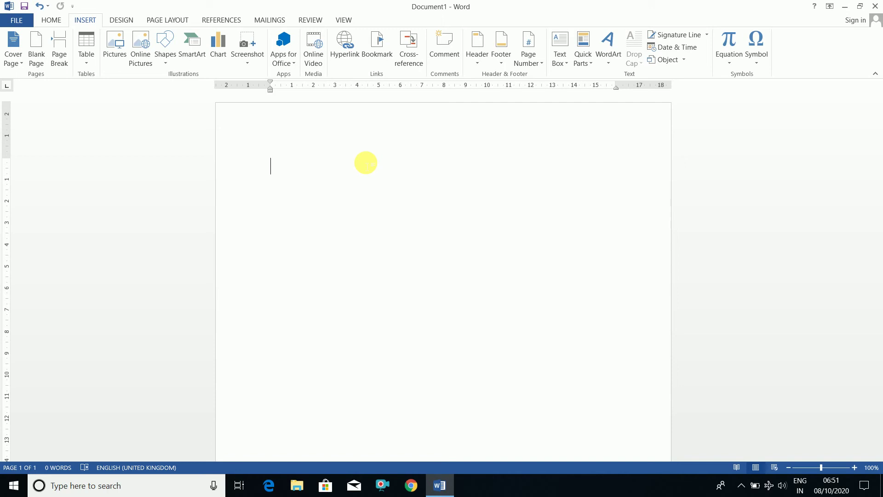
Enter the centred title "MS WORD 2013 NOTES" on the first line of the blank page.
{"action": "key", "text": "ctrl+z"}
{"action": "type", "text": "MS WORD 2"}
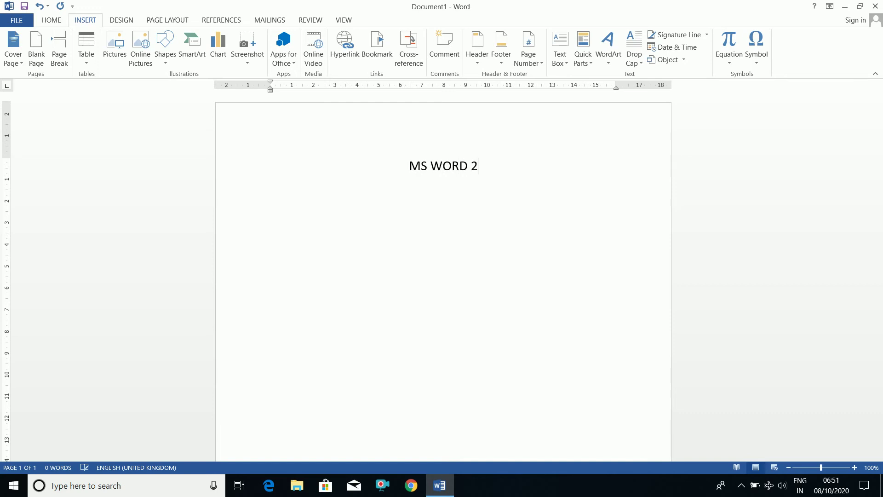
{"action": "type", "text": "013 NOTES"}
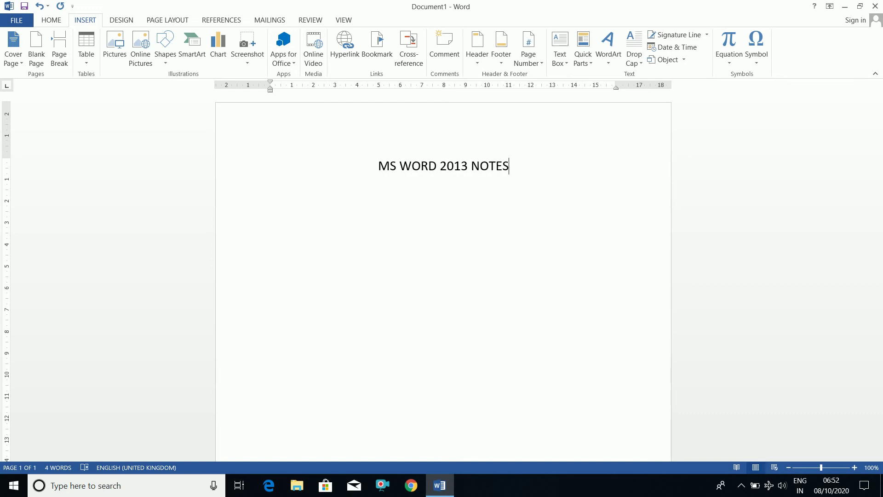
Start a second page after the title and enter the centred title "MS WORD 2013 NOTES" on it.
{"action": "key", "text": "ctrl+shift+Left"}
{"action": "key", "text": "ctrl+shift+Left"}
{"action": "key", "text": "ctrl+shift+Left"}
{"action": "key", "text": "ctrl+shift+Left"}
{"action": "key", "text": "End"}
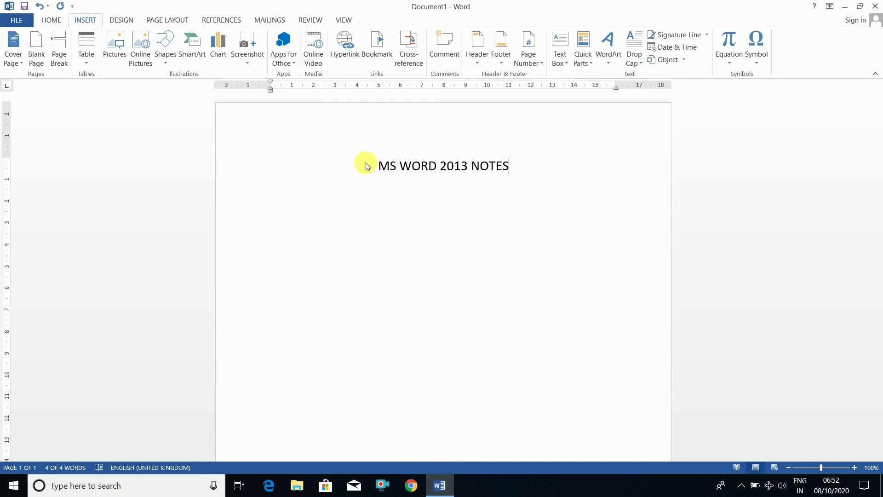
{"action": "key", "text": "Return"}
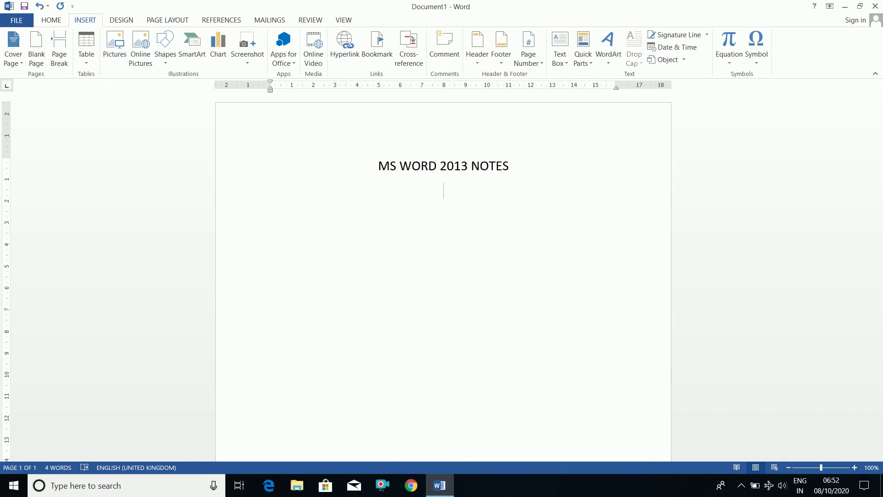
{"action": "key", "text": "ctrl+Return"}
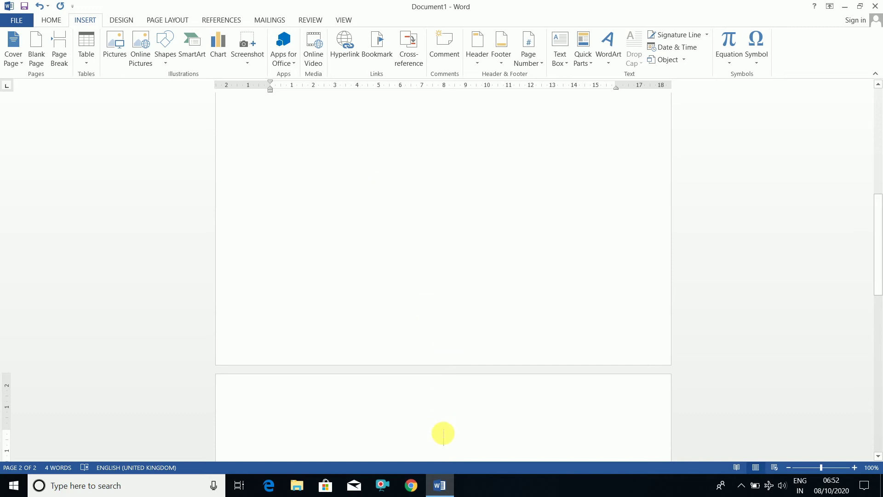
{"action": "type", "text": "MS WORD"}
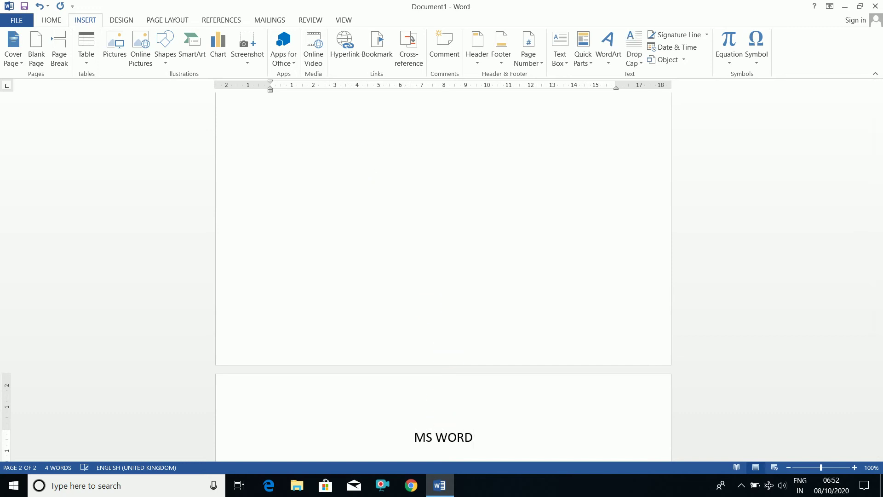
{"action": "type", "text": " 2013 NOTES"}
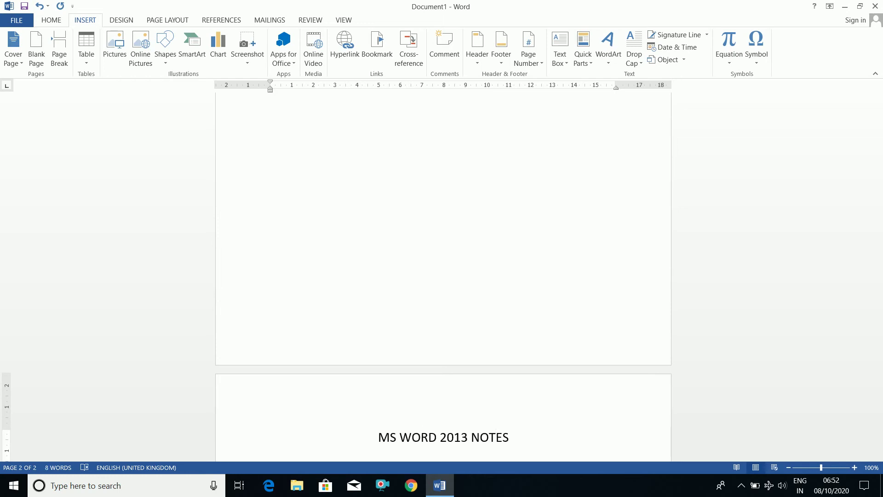
Delete the repeated title with its extra page and the first page's title so the document is blank.
{"action": "triple_click", "coordinate": [442, 433]}
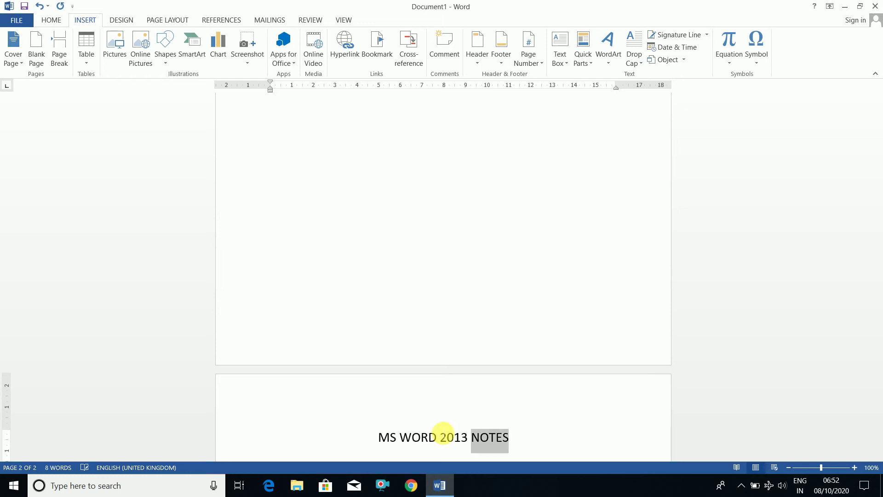
{"action": "key", "text": "Delete"}
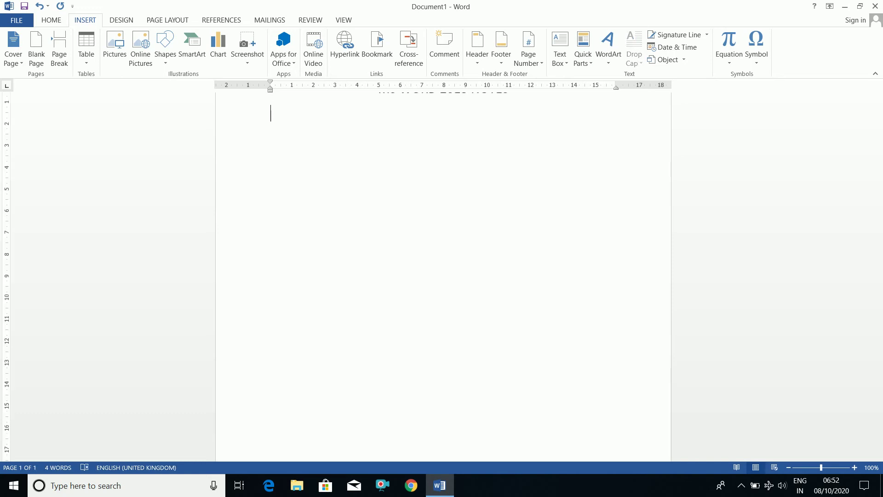
{"action": "key", "text": "ctrl+Home"}
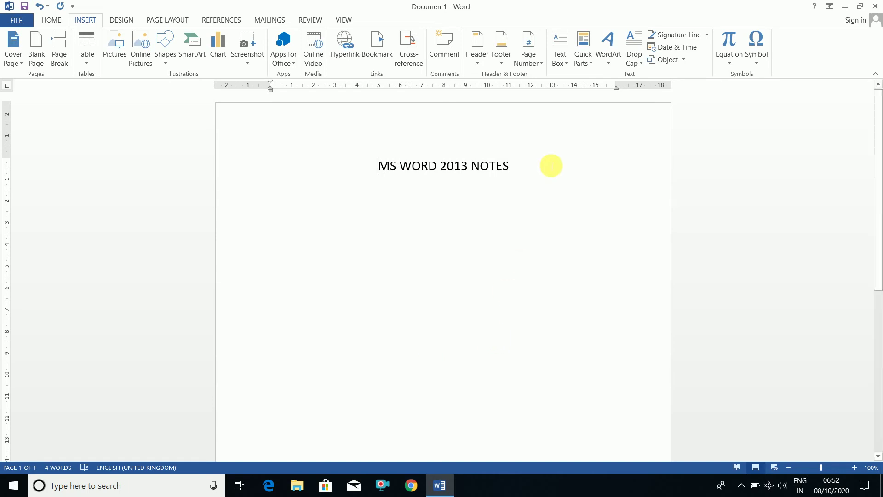
{"action": "triple_click", "coordinate": [510, 166]}
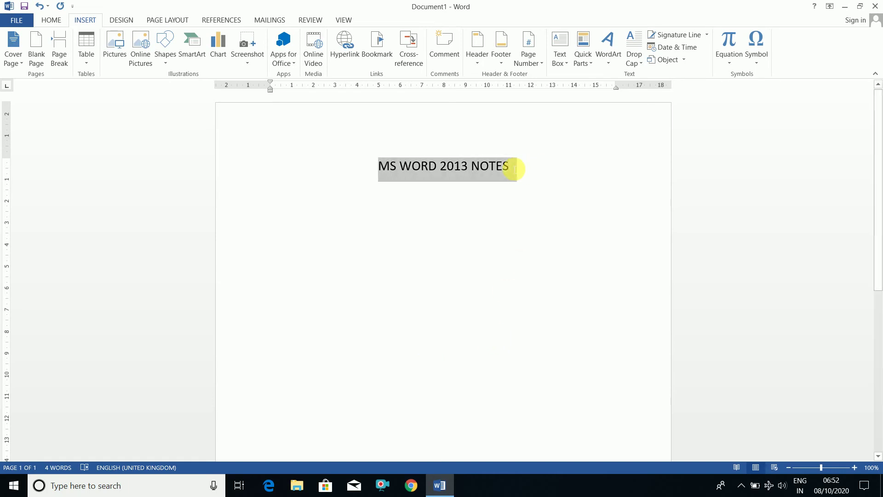
{"action": "key", "text": "Delete"}
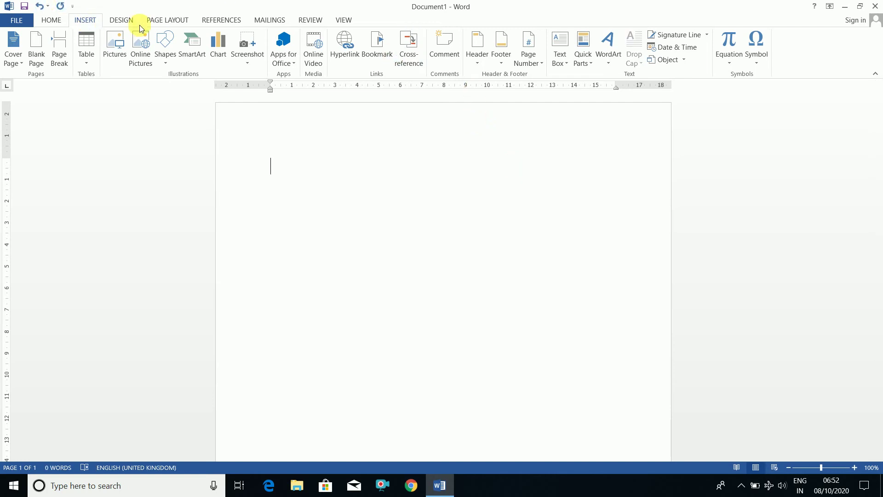
Insert the built-in Blank header, enter "MS WORD 2013 NOTES" centred in it, and close header editing.
{"action": "left_click", "coordinate": [478, 58]}
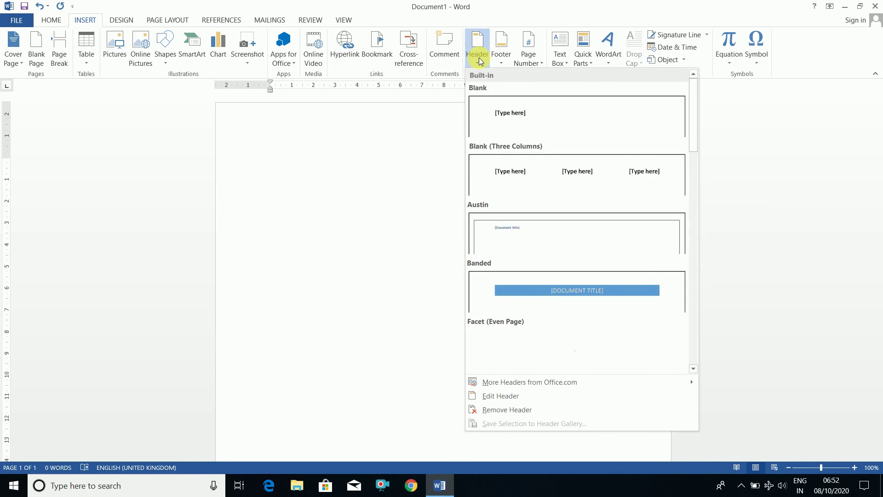
{"action": "left_click", "coordinate": [512, 114]}
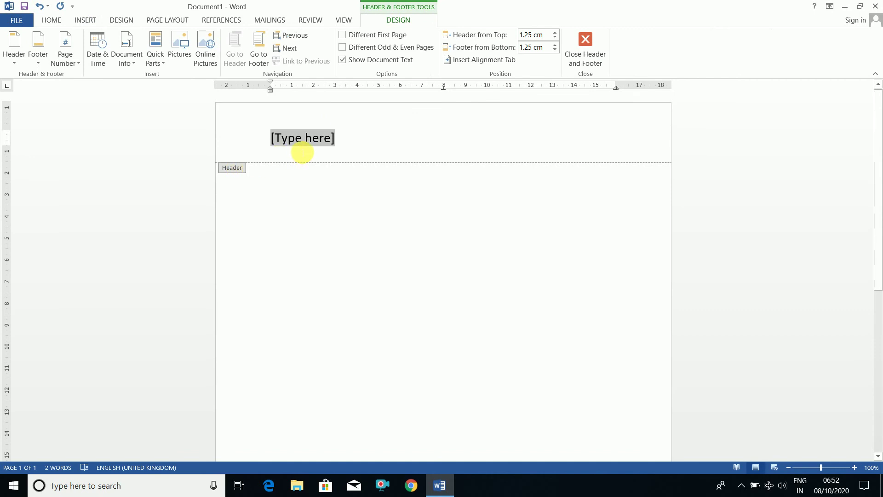
{"action": "type", "text": "MS WO"}
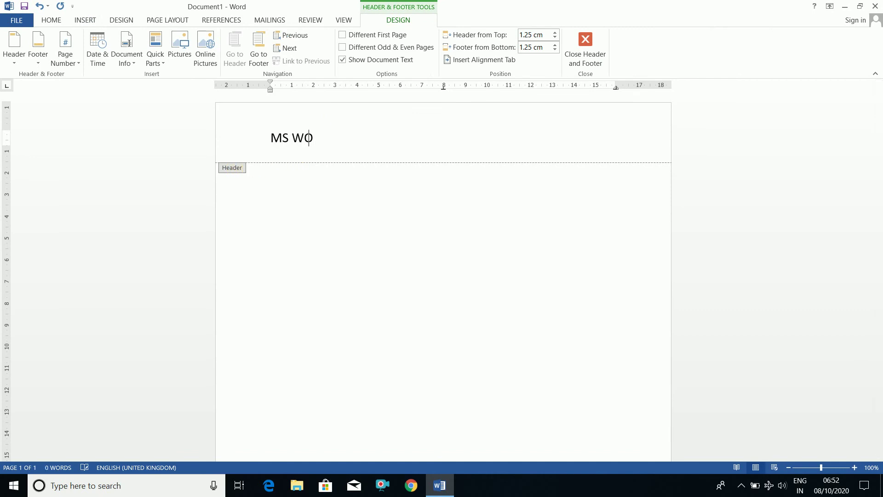
{"action": "type", "text": "RD 2013 NOTES"}
{"action": "key", "text": "ctrl+e"}
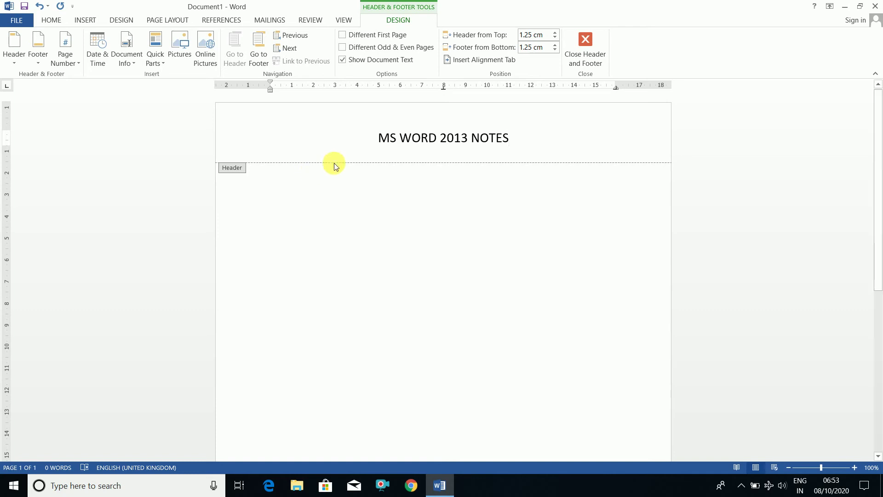
{"action": "left_click", "coordinate": [581, 48]}
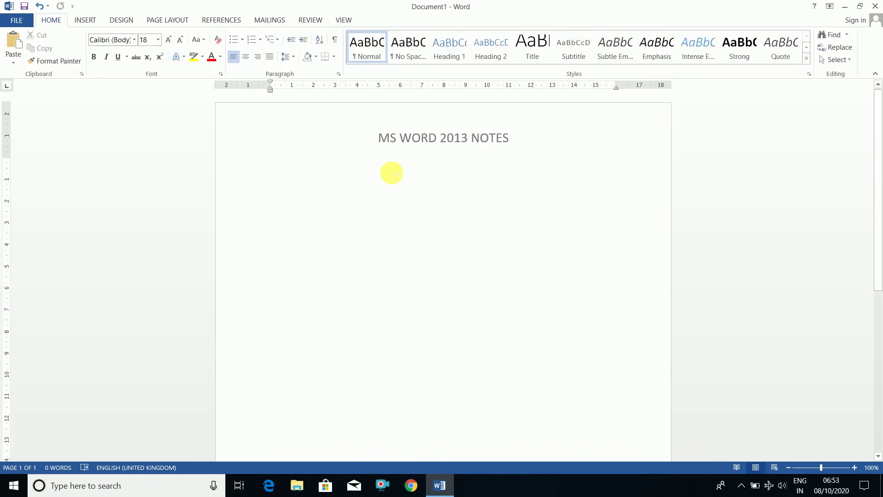
Add new pages to check that the header repeats, and remove the extra pages again.
{"action": "key", "text": "ctrl+Return"}
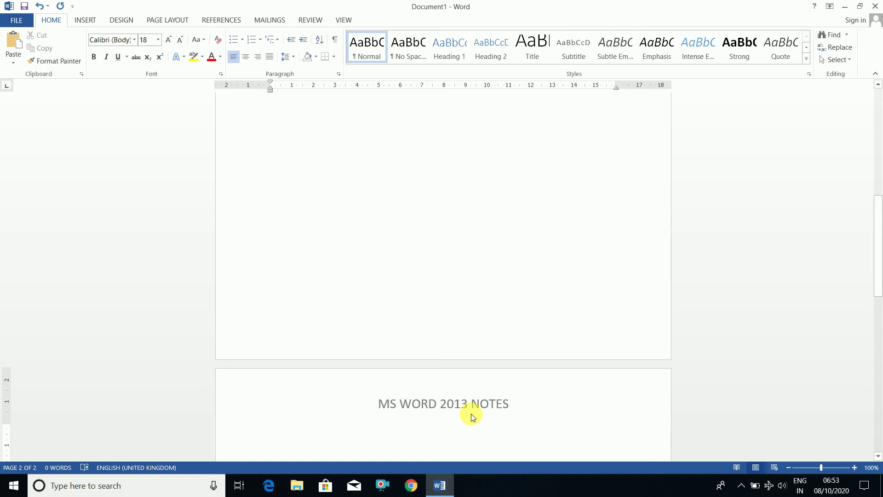
{"action": "key", "text": "ctrl+Return"}
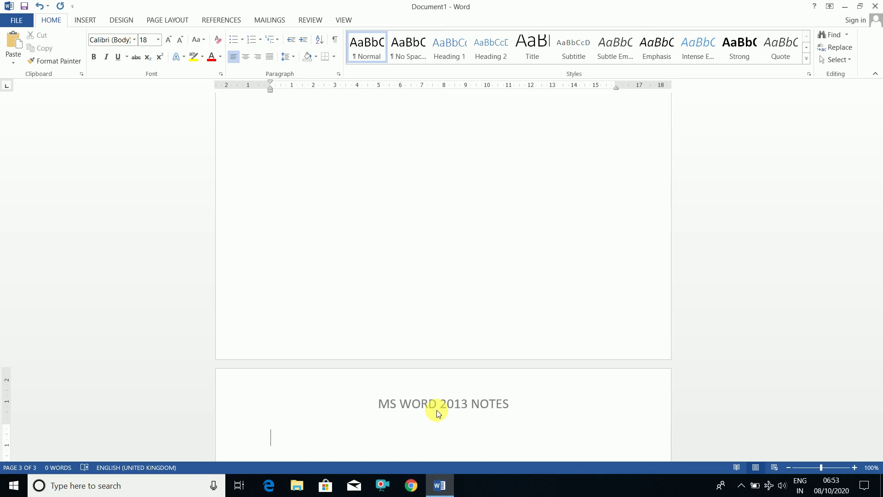
{"action": "key", "text": "ctrl+Return"}
{"action": "key", "text": "BackSpace"}
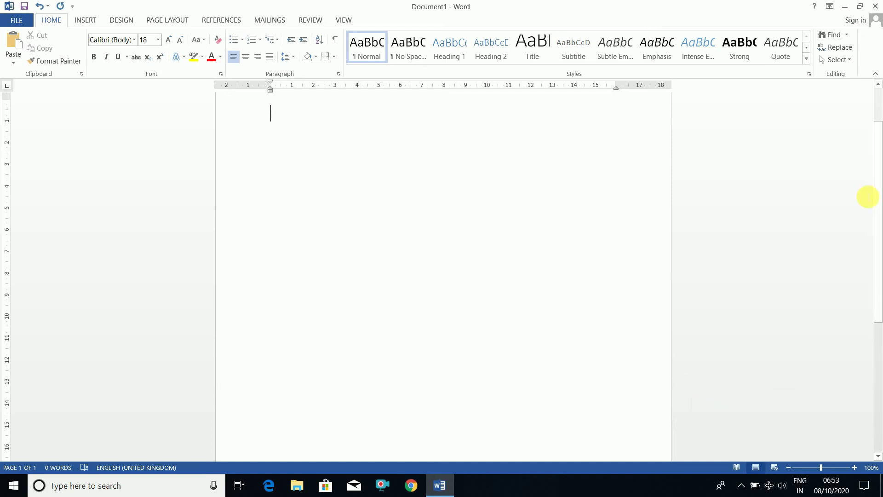
{"action": "left_click_drag", "start_coordinate": [879, 199], "coordinate": [878, 147]}
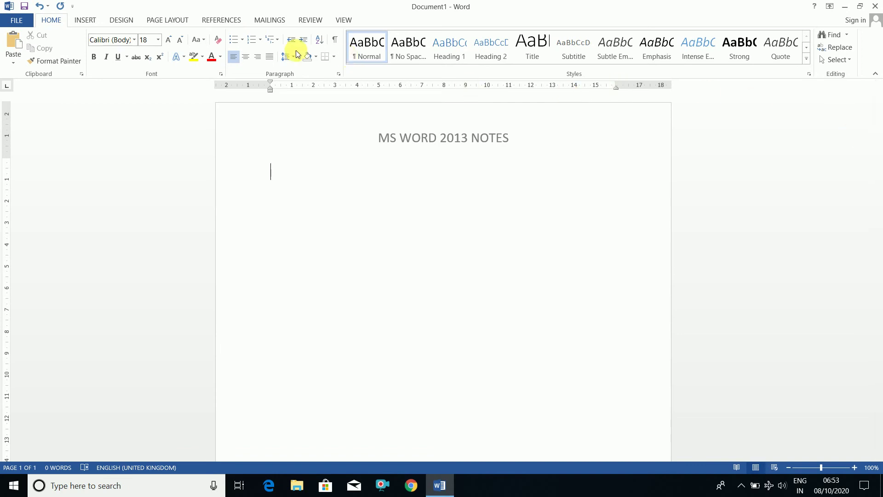
Replace the existing header with the built-in Blank header and close header editing.
{"action": "left_click", "coordinate": [83, 21]}
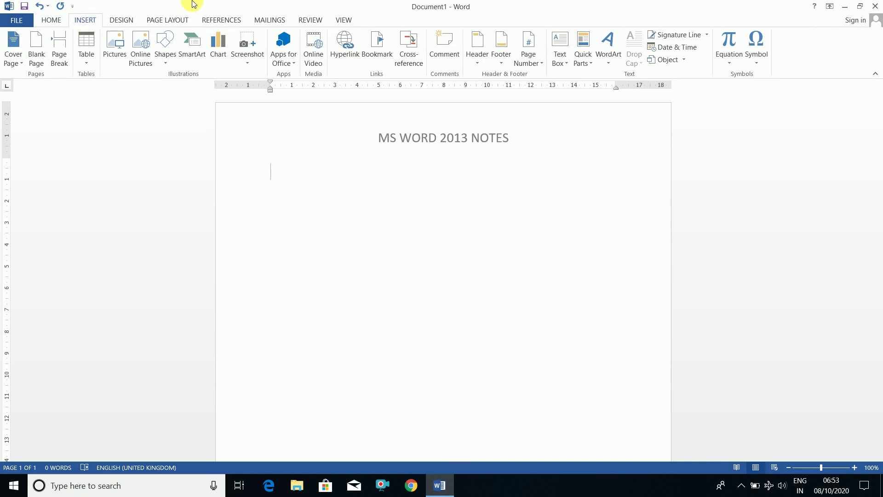
{"action": "left_click", "coordinate": [476, 50]}
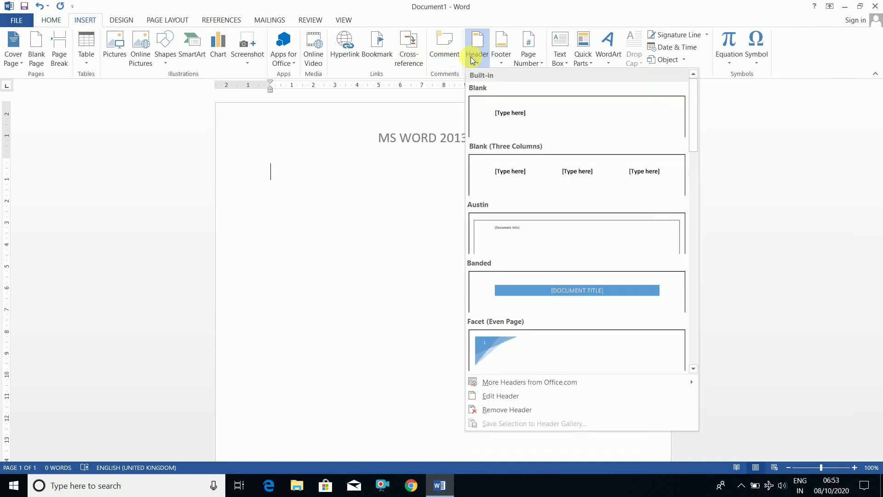
{"action": "left_click", "coordinate": [507, 120]}
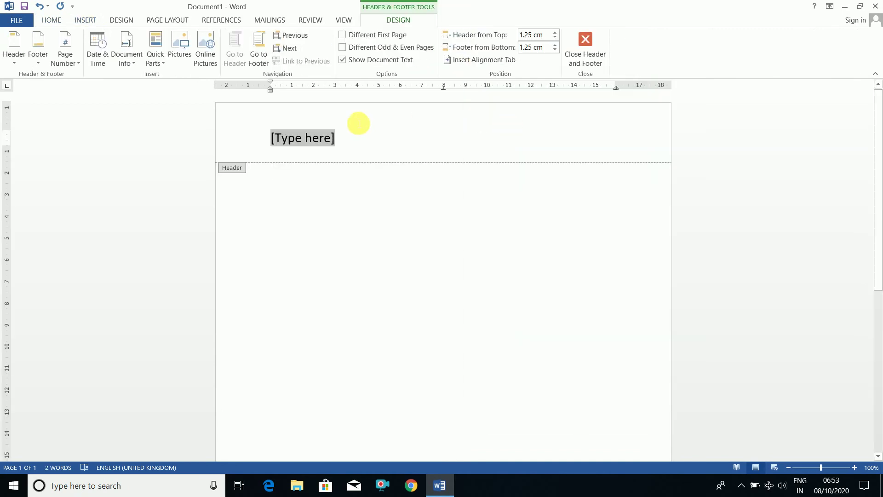
{"action": "left_click", "coordinate": [585, 59]}
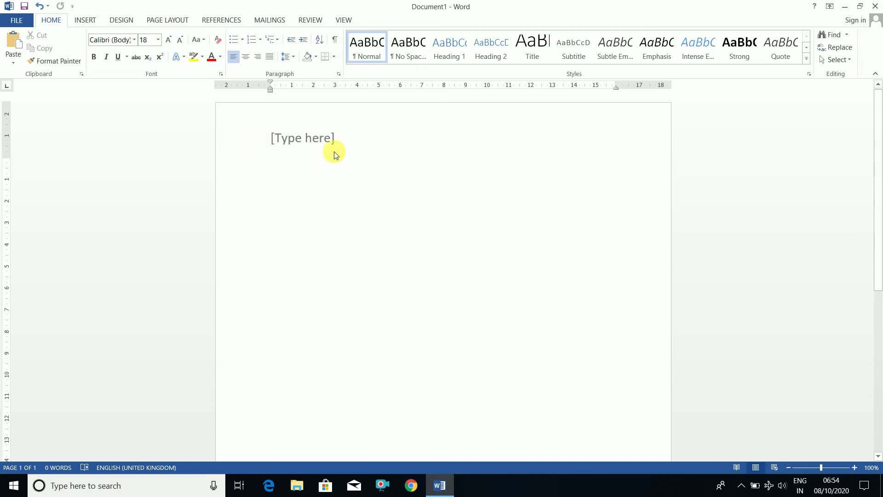
Reopen the header from the page, replace its placeholder with "MS WORD", and return to the document body.
{"action": "double_click", "coordinate": [388, 133]}
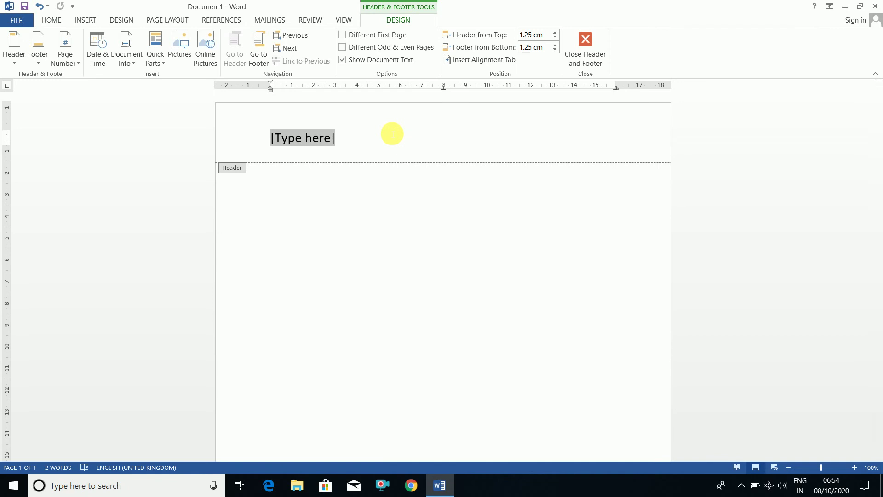
{"action": "type", "text": "MS "}
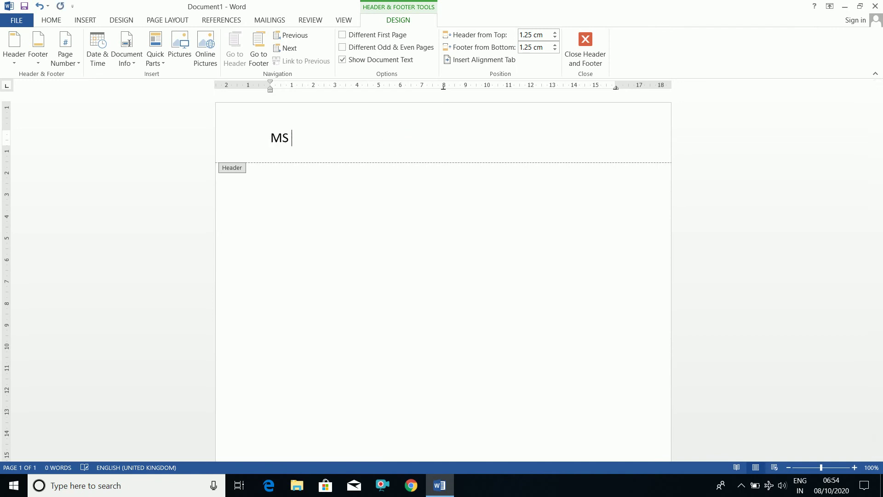
{"action": "type", "text": "WORD"}
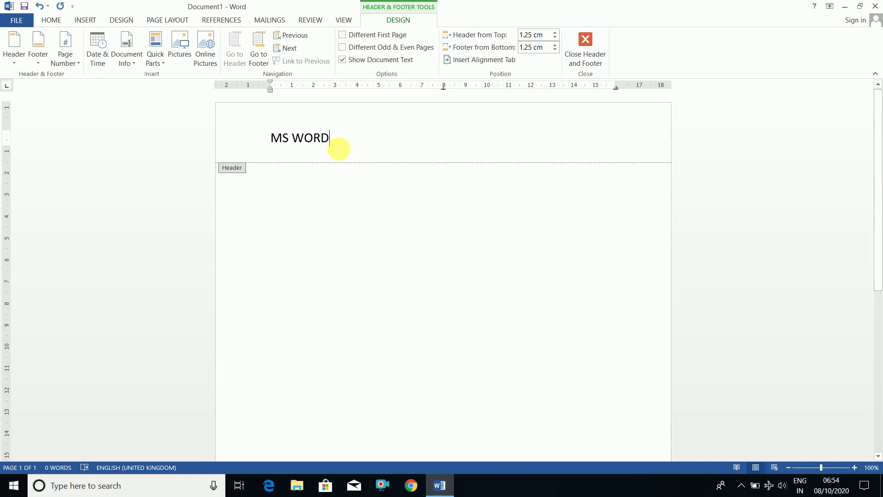
{"action": "double_click", "coordinate": [345, 192]}
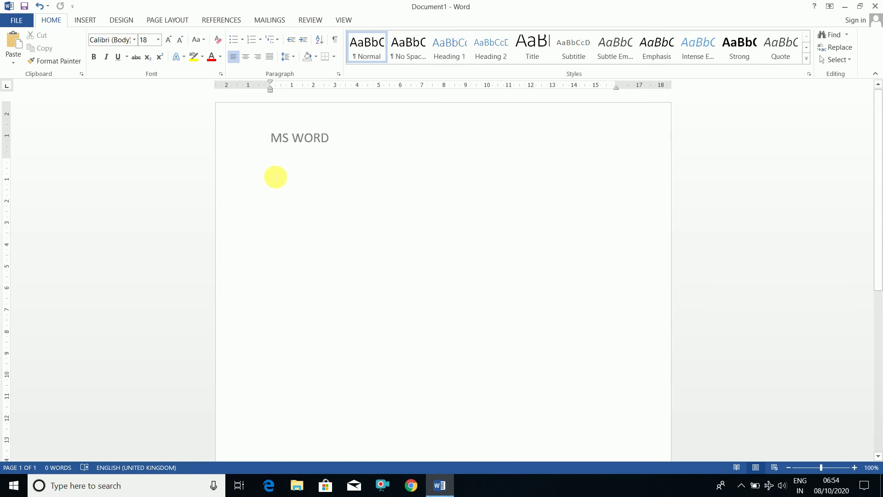
{"action": "double_click", "coordinate": [380, 131]}
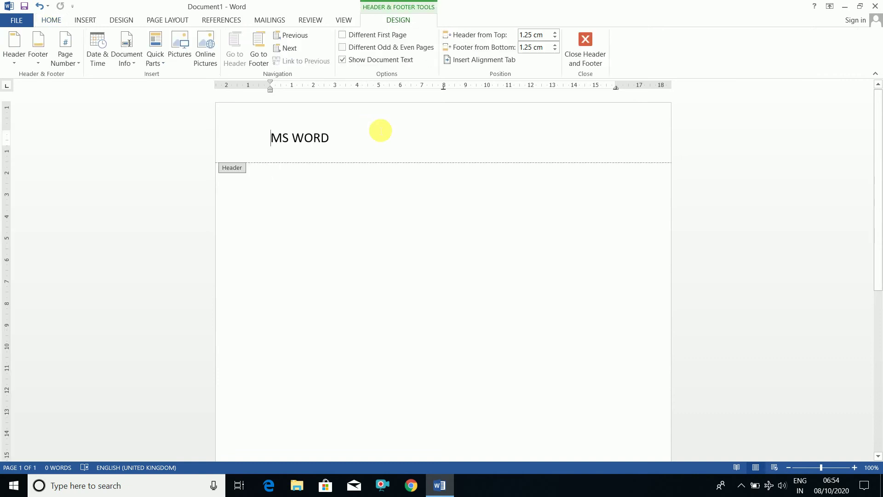
{"action": "double_click", "coordinate": [373, 185]}
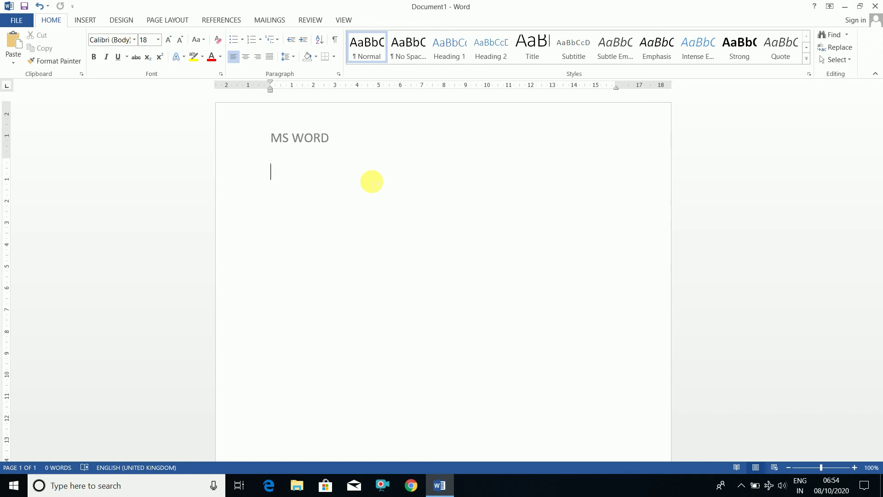
Enter "Header" on the first line of the document body and erase it again.
{"action": "type", "text": "Header"}
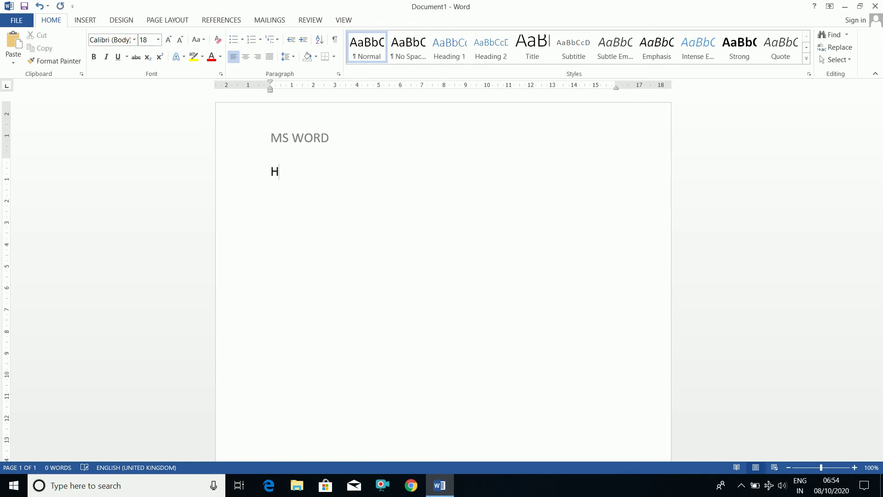
{"action": "key", "text": "BackSpace"}
{"action": "key", "text": "BackSpace"}
{"action": "key", "text": "BackSpace"}
{"action": "key", "text": "BackSpace"}
{"action": "key", "text": "BackSpace"}
{"action": "key", "text": "BackSpace"}
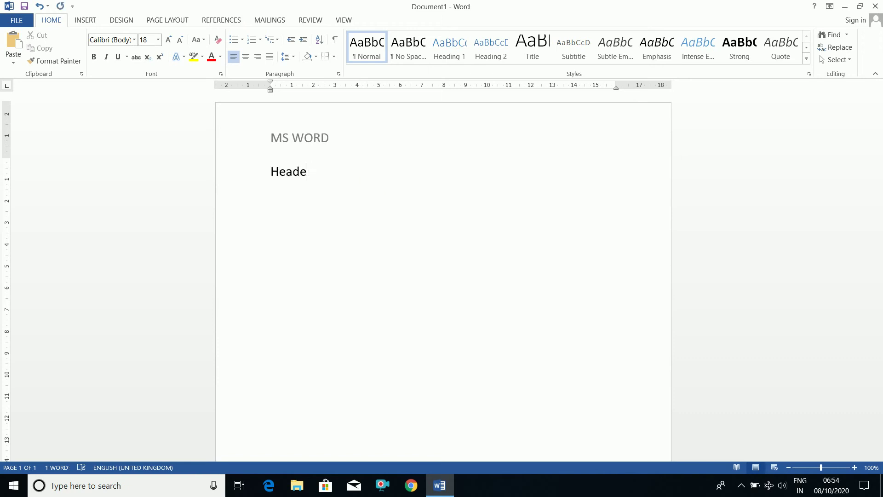
Open the footer area at the end of the page for editing and enter "Ms word" in it.
{"action": "left_click", "coordinate": [87, 20]}
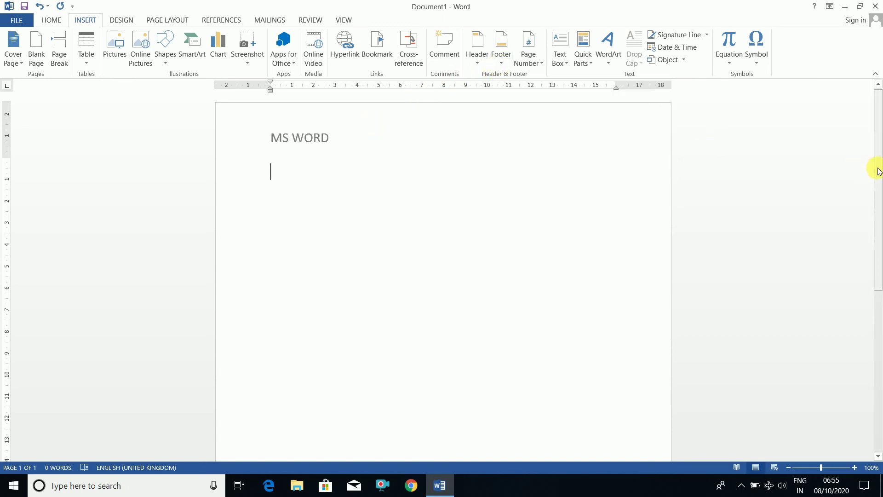
{"action": "left_click_drag", "start_coordinate": [878, 172], "coordinate": [874, 358]}
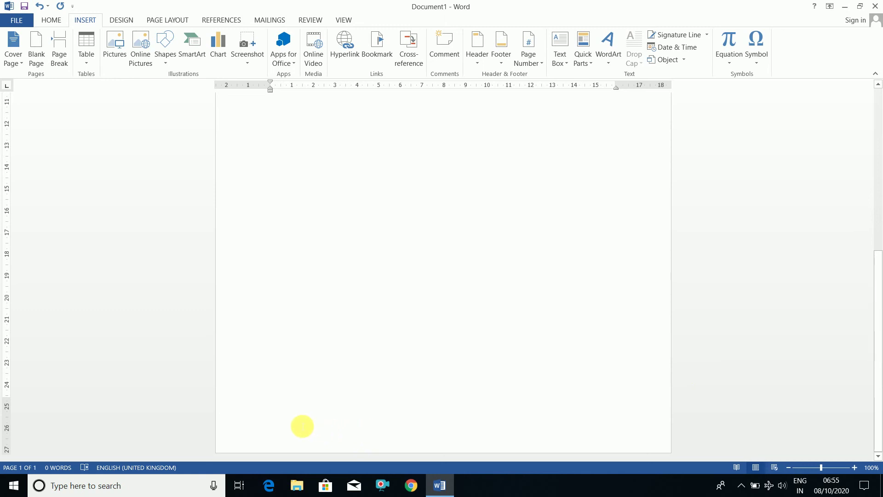
{"action": "double_click", "coordinate": [337, 436]}
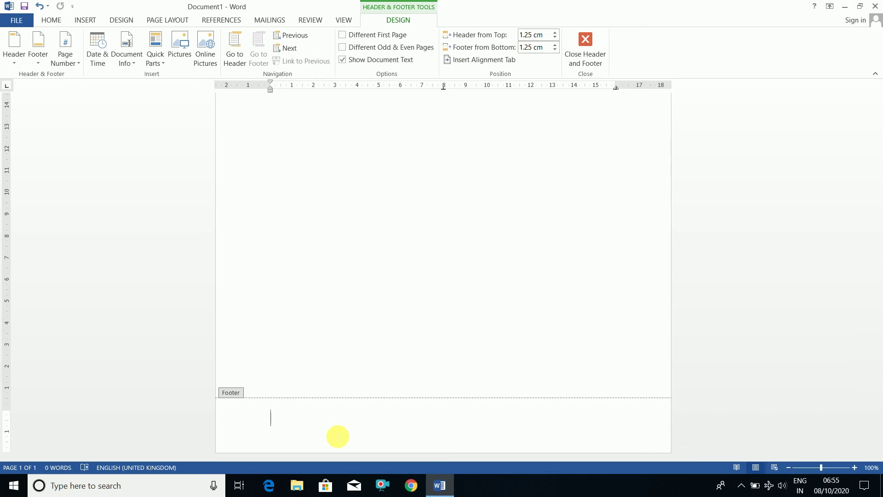
{"action": "type", "text": "Ms word"}
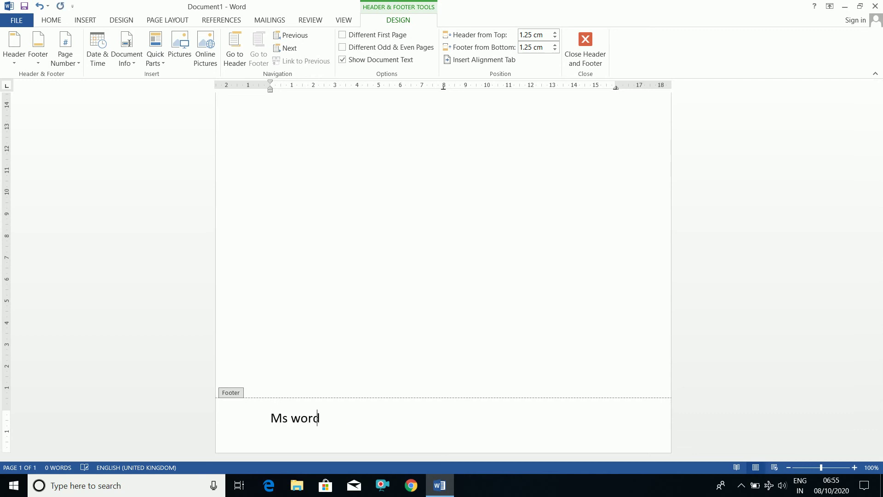
Complete the footer text so it reads "Ms word 2013" and return to the document body.
{"action": "type", "text": " 2013"}
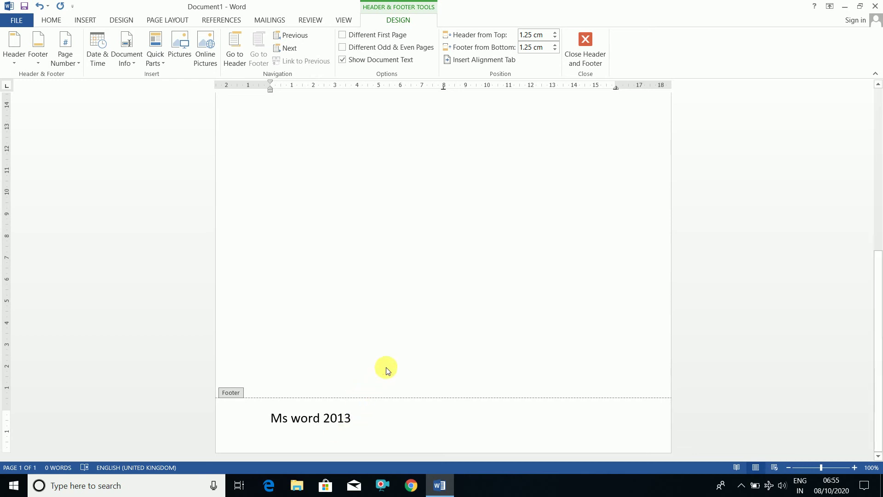
{"action": "double_click", "coordinate": [417, 339]}
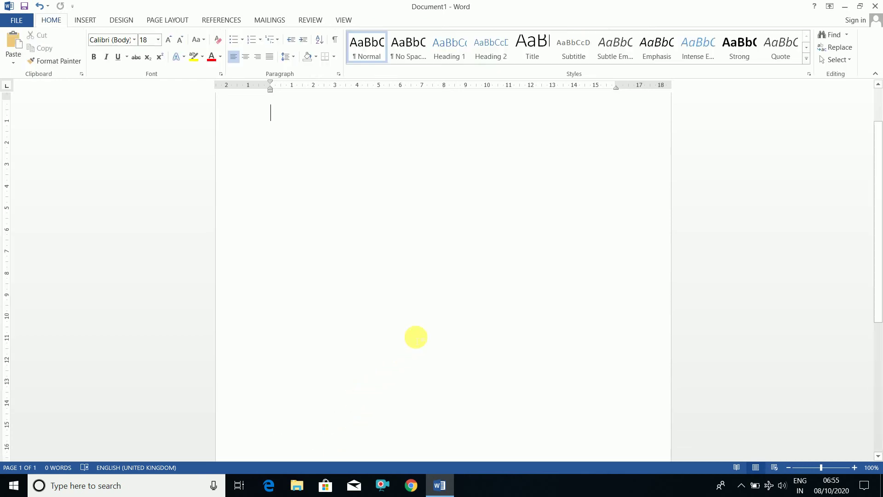
{"action": "left_click_drag", "start_coordinate": [878, 277], "coordinate": [878, 457]}
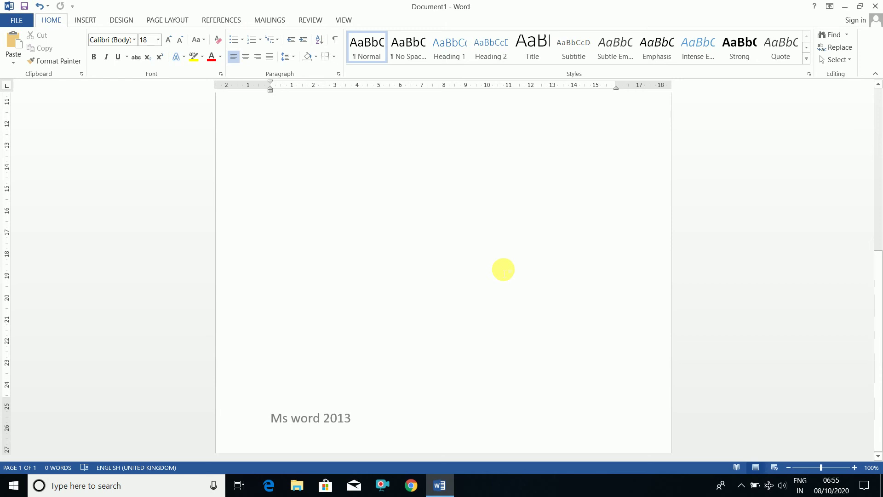
Insert two page breaks and check that the header and footer repeat on the added pages.
{"action": "key", "text": "ctrl+Return"}
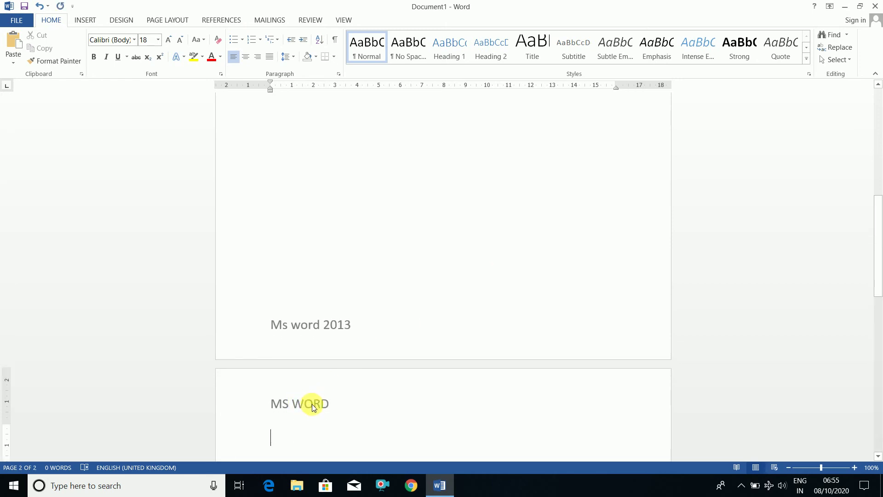
{"action": "left_click_drag", "start_coordinate": [879, 242], "coordinate": [880, 414]}
{"action": "left_click", "coordinate": [406, 218]}
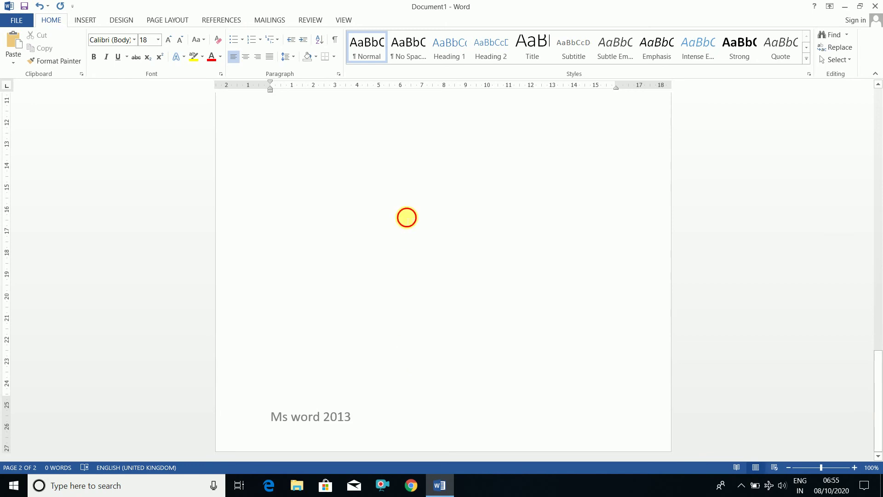
{"action": "key", "text": "ctrl+Return"}
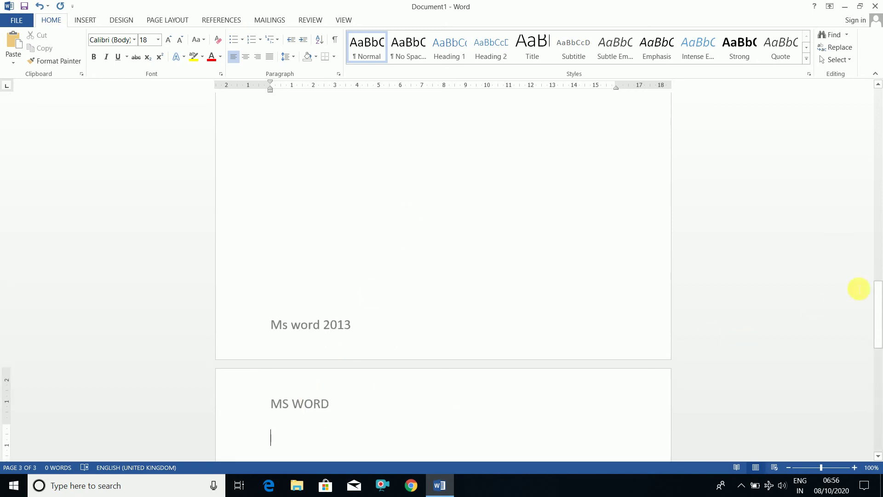
{"action": "left_click_drag", "start_coordinate": [879, 320], "coordinate": [880, 437]}
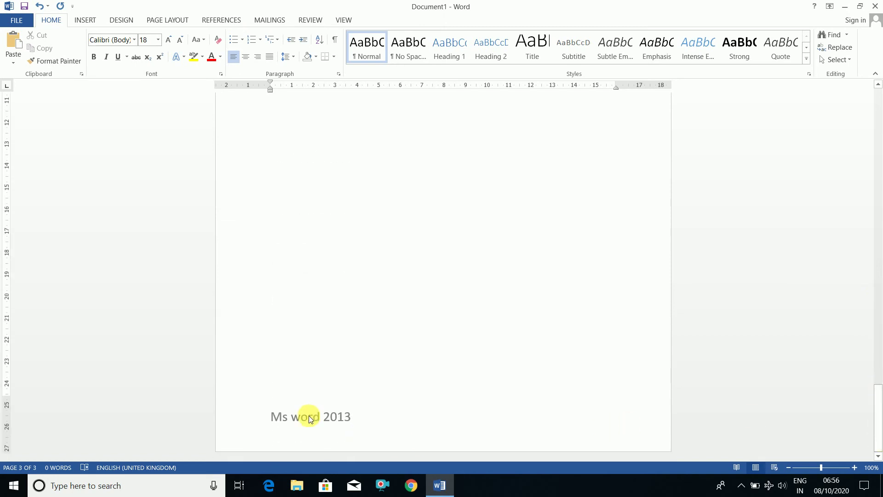
{"action": "key", "text": "Down"}
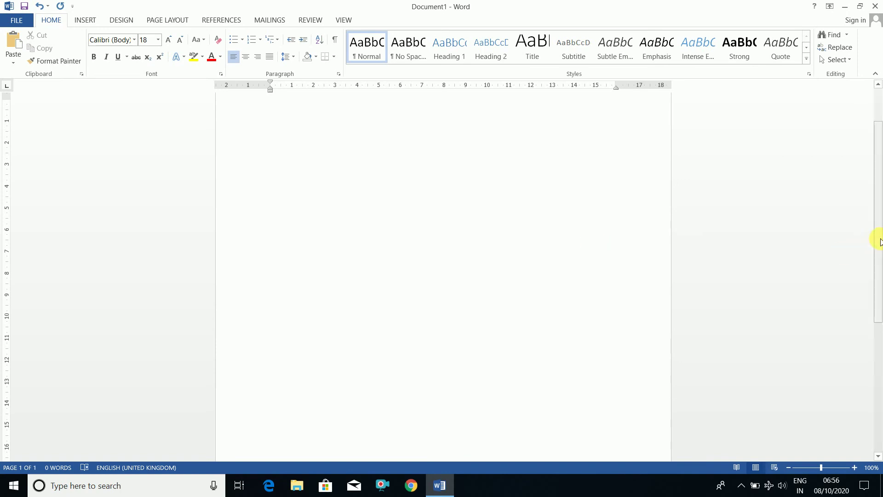
Enter "Header: It is used to repeat a text on the top section of every page of the document." on the body's first line.
{"action": "left_click_drag", "start_coordinate": [877, 238], "coordinate": [878, 207]}
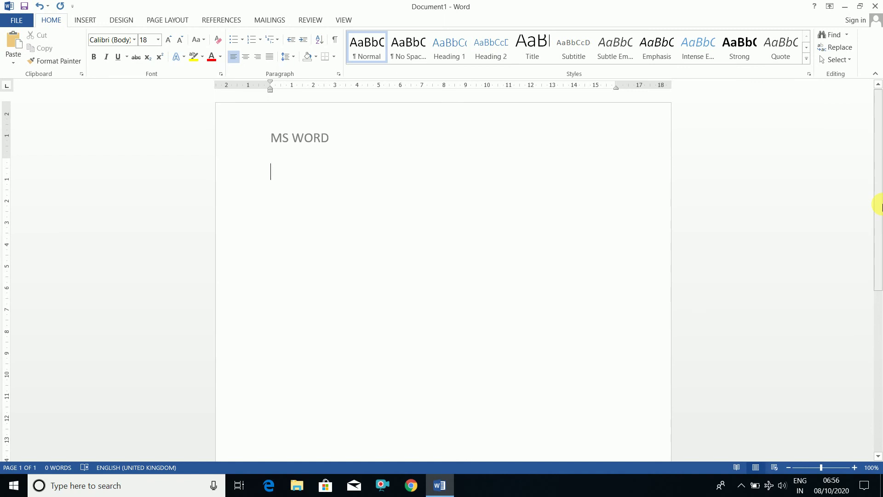
{"action": "type", "text": "Header"}
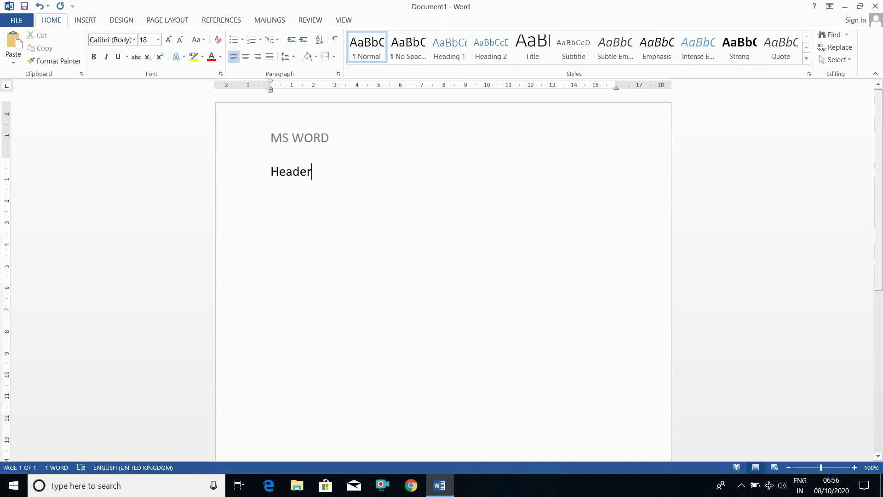
{"action": "type", "text": ": It is use"}
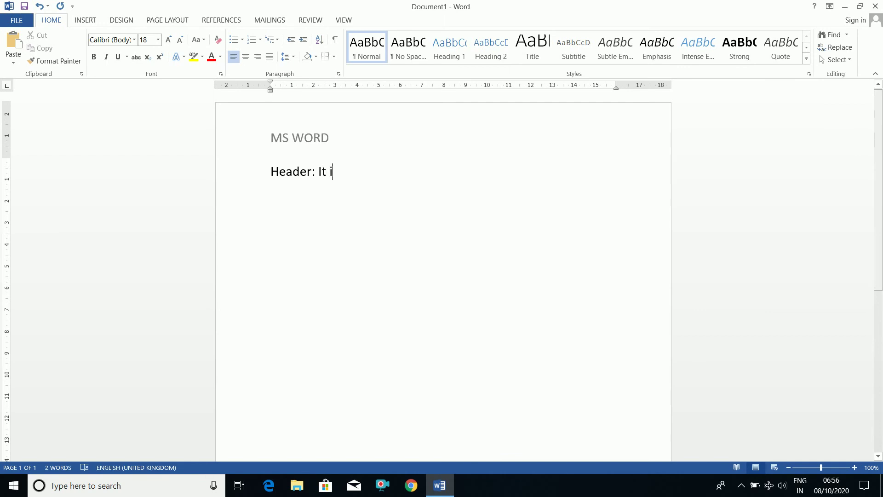
{"action": "key", "text": "BackSpace"}
{"action": "type", "text": "sedto"}
{"action": "key", "text": "BackSpace"}
{"action": "key", "text": "BackSpace"}
{"action": "type", "text": "to repeat a"}
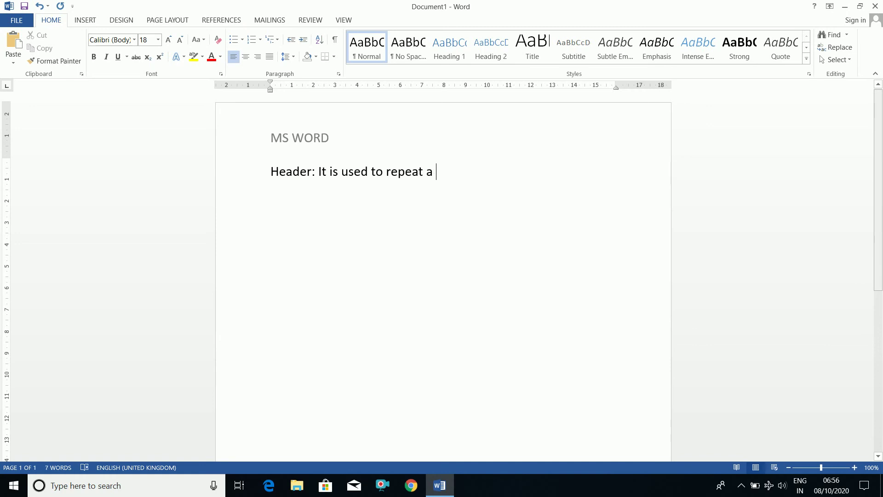
{"action": "type", "text": " text on the "}
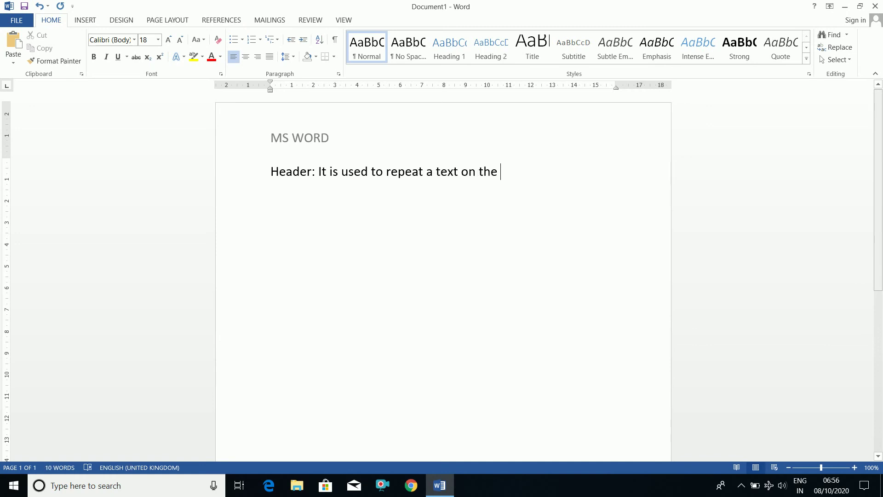
{"action": "type", "text": "top sectiono"}
{"action": "key", "text": "BackSpace"}
{"action": "type", "text": "of eber"}
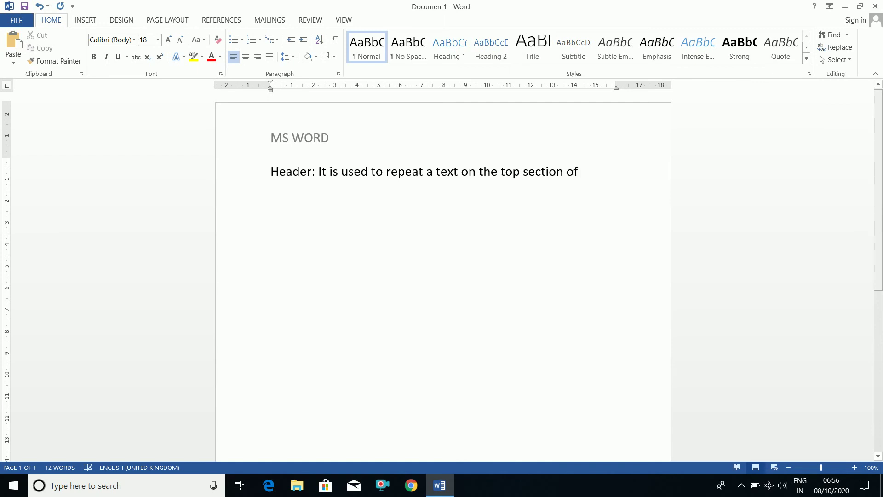
{"action": "key", "text": "BackSpace"}
{"action": "key", "text": "BackSpace"}
{"action": "key", "text": "BackSpace"}
{"action": "type", "text": "every page of the document."}
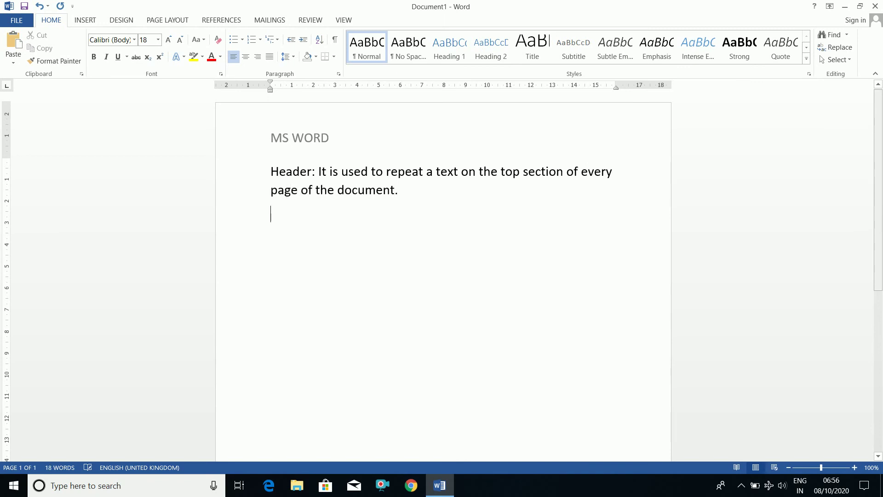
Add the paragraph "Footer: It is used to repeat a text on the bottom section of every page of the document." below the header definition.
{"action": "type", "text": "footer: It is used to r"}
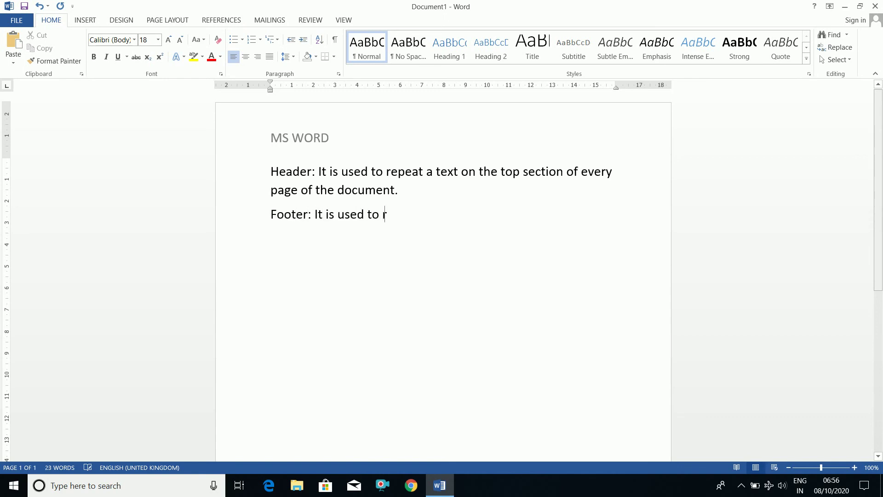
{"action": "type", "text": "epeat a text on the"}
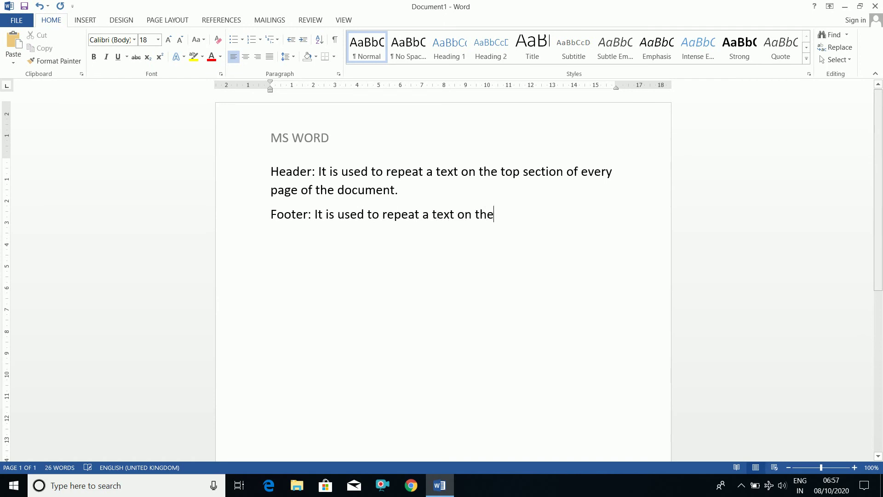
{"action": "type", "text": " bottom section of e"}
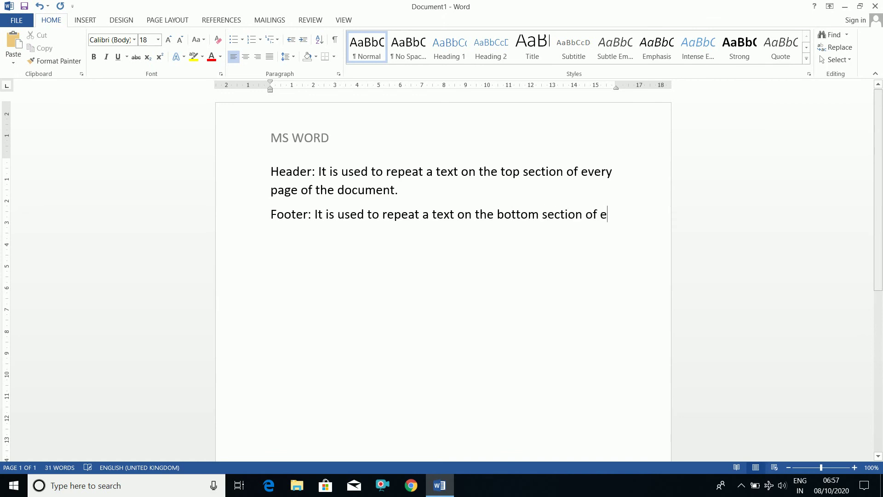
{"action": "type", "text": "very page "}
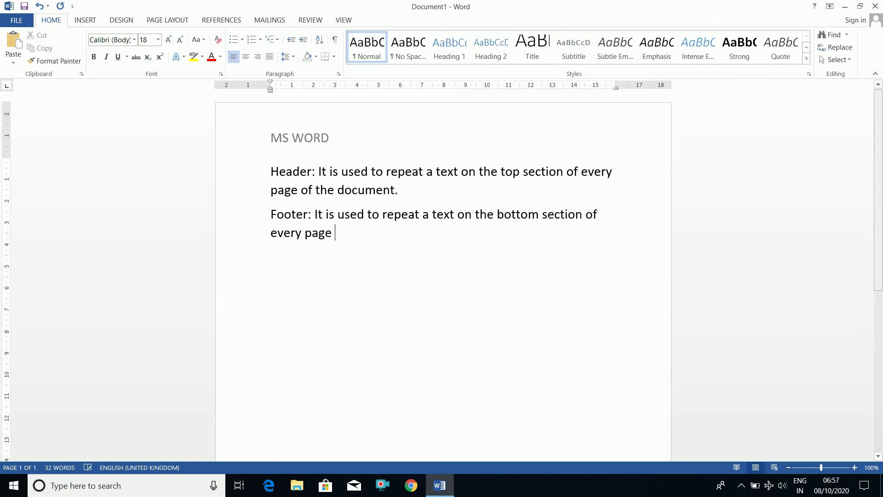
{"action": "type", "text": "of the document."}
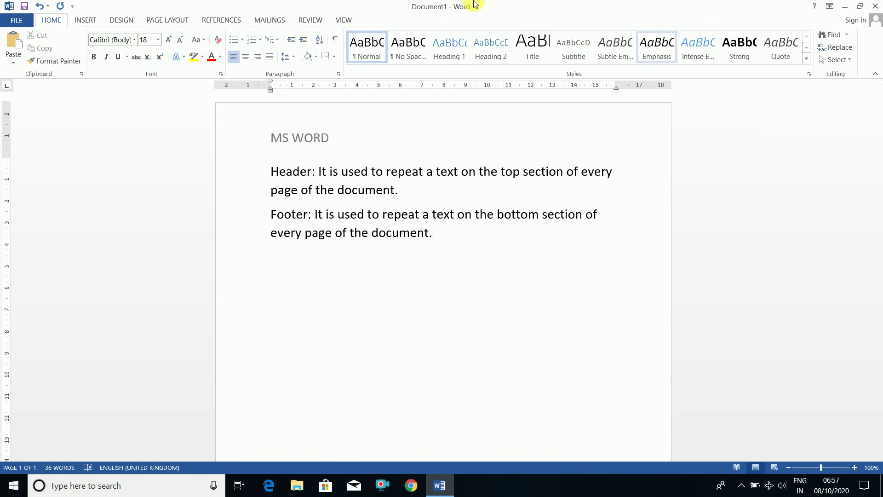
Open the existing header for editing, review the Different First Page option, and return to the document body.
{"action": "left_click", "coordinate": [90, 21]}
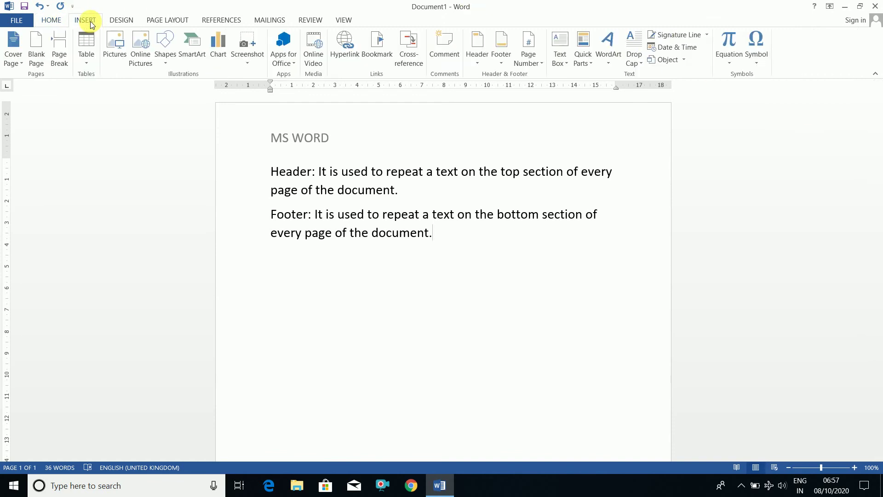
{"action": "left_click", "coordinate": [476, 55]}
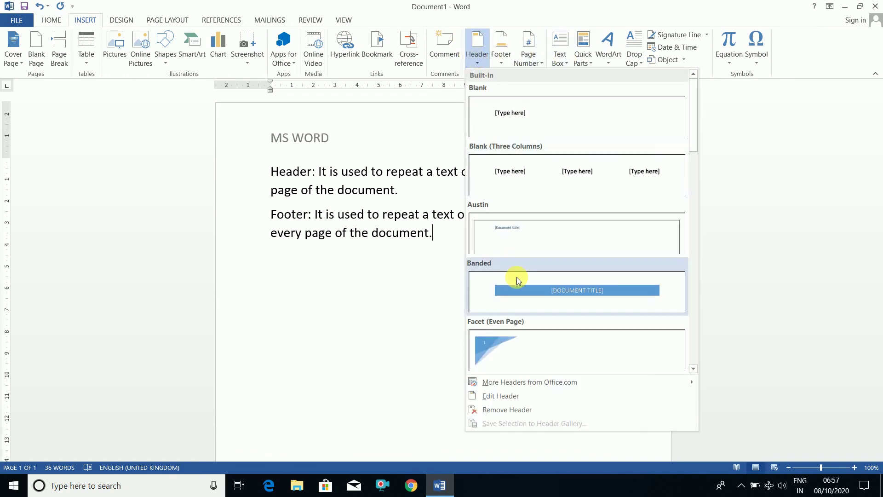
{"action": "left_click", "coordinate": [526, 395]}
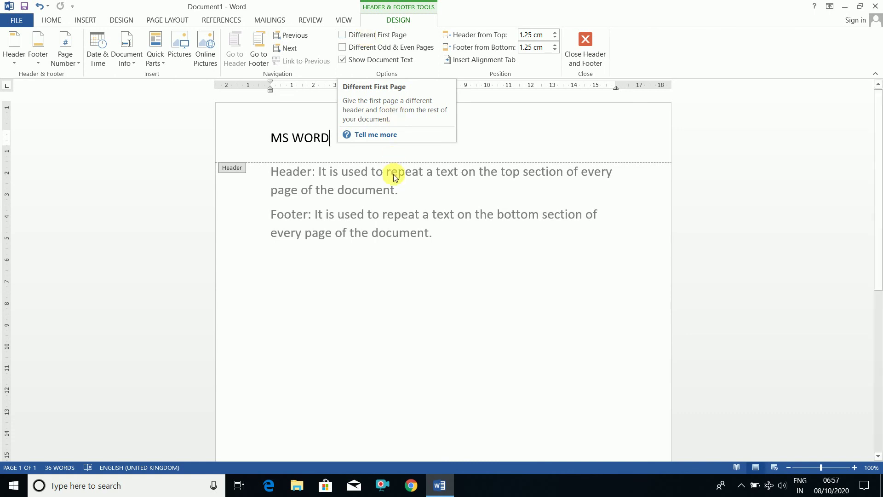
{"action": "double_click", "coordinate": [396, 188]}
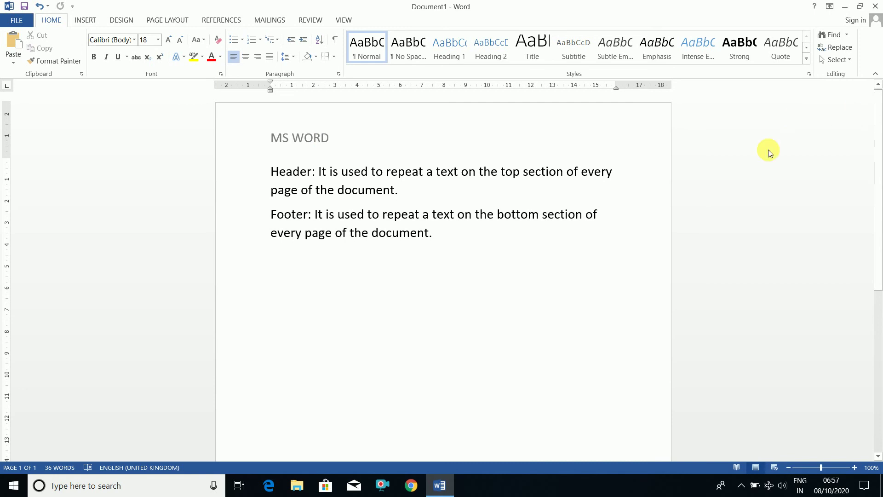
Start a new line after the footer definition, add two page breaks, and check the repeated header and footer.
{"action": "key", "text": "Return"}
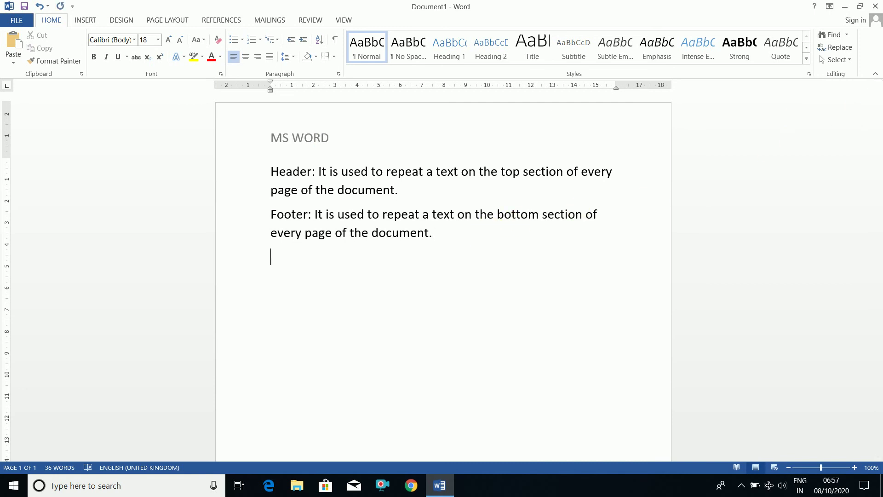
{"action": "key", "text": "ctrl+Return"}
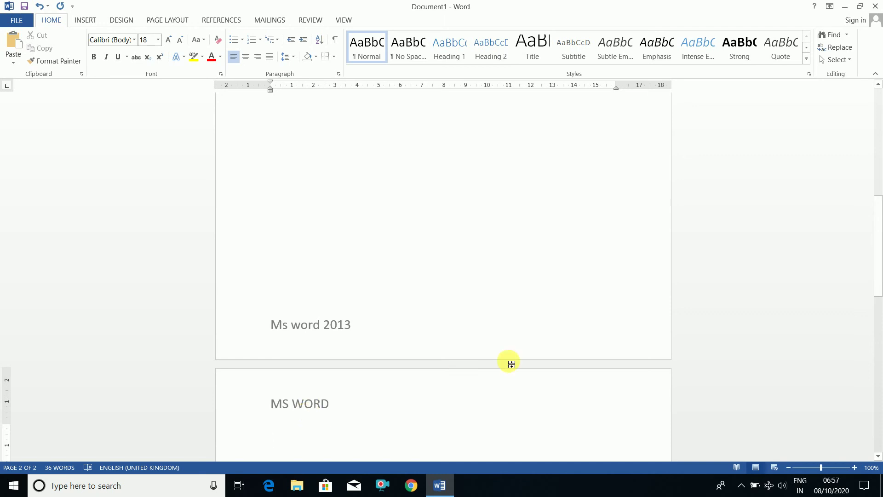
{"action": "left_click_drag", "start_coordinate": [866, 249], "coordinate": [878, 137]}
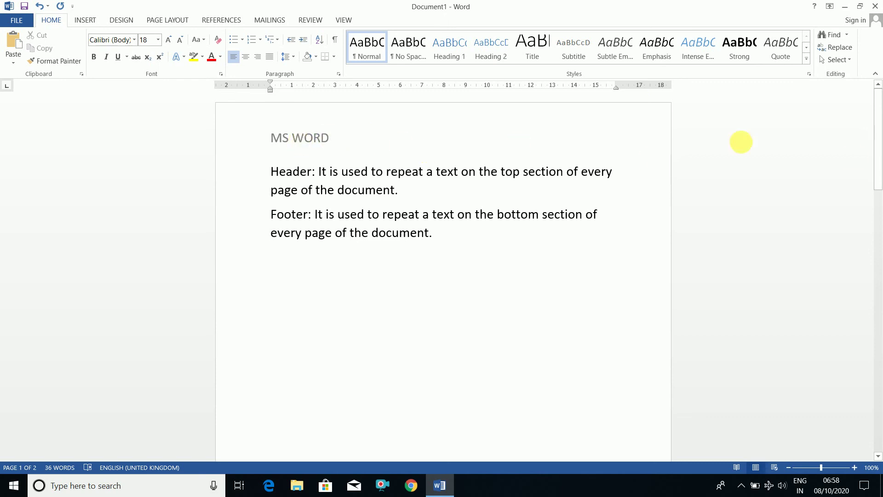
{"action": "left_click_drag", "start_coordinate": [879, 151], "coordinate": [874, 292]}
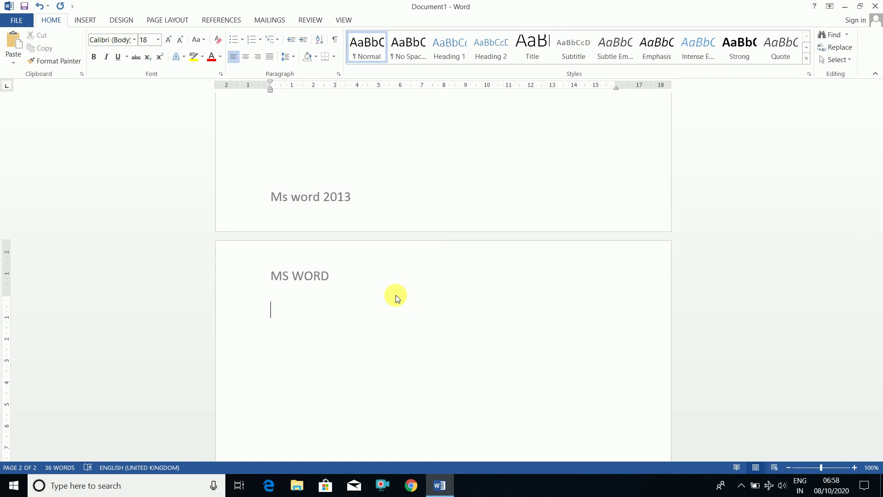
{"action": "scroll", "coordinate": [395, 297], "scroll_direction": "up", "scroll_amount": 3}
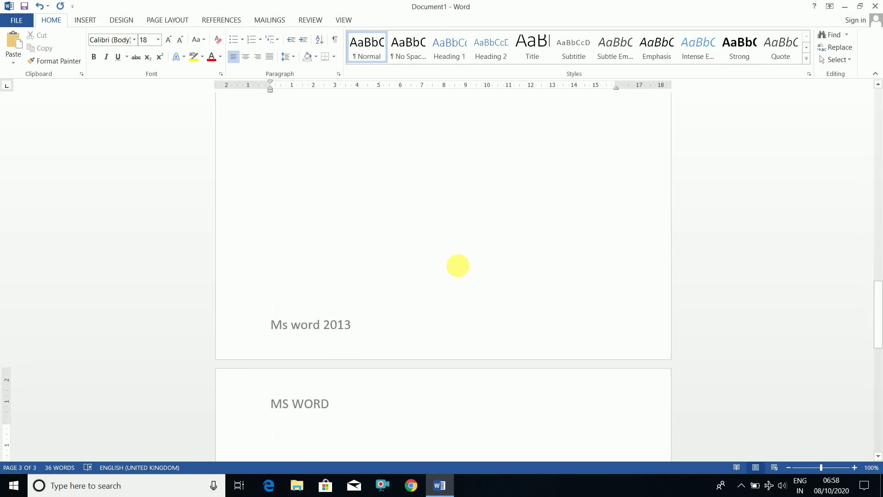
{"action": "left_click_drag", "start_coordinate": [878, 298], "coordinate": [877, 90]}
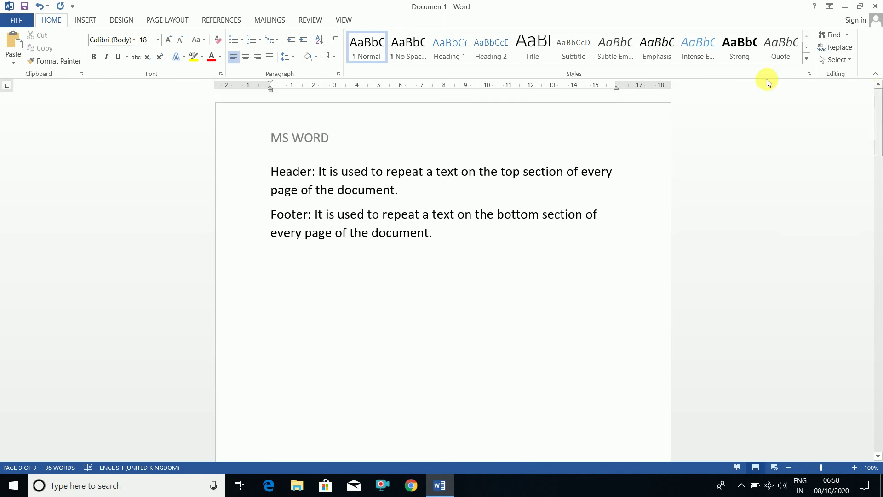
Delete the "MS WORD" text from the first page's header and return to the document body.
{"action": "double_click", "coordinate": [333, 136]}
{"action": "left_click", "coordinate": [585, 51]}
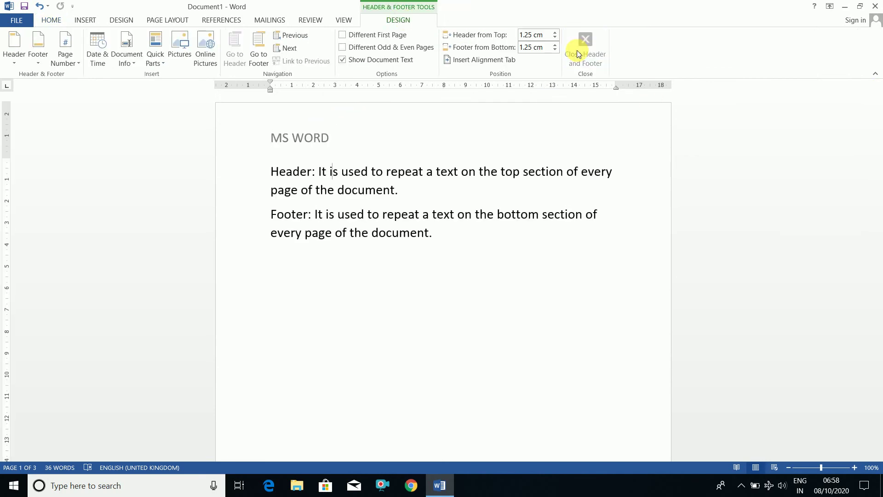
{"action": "double_click", "coordinate": [342, 139]}
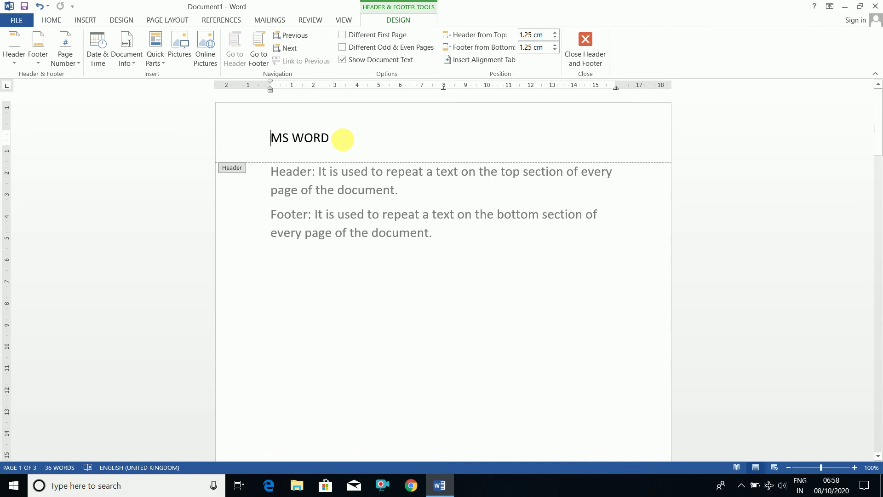
{"action": "triple_click", "coordinate": [341, 138]}
{"action": "key", "text": "Delete"}
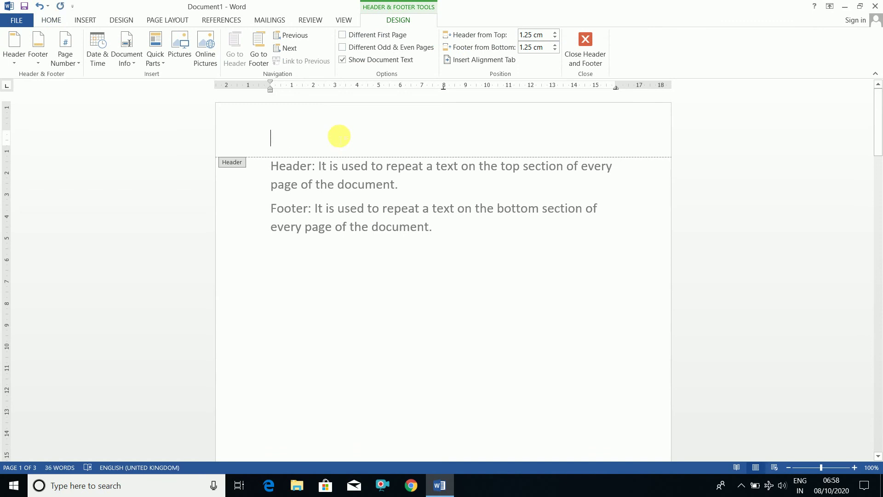
{"action": "double_click", "coordinate": [329, 209]}
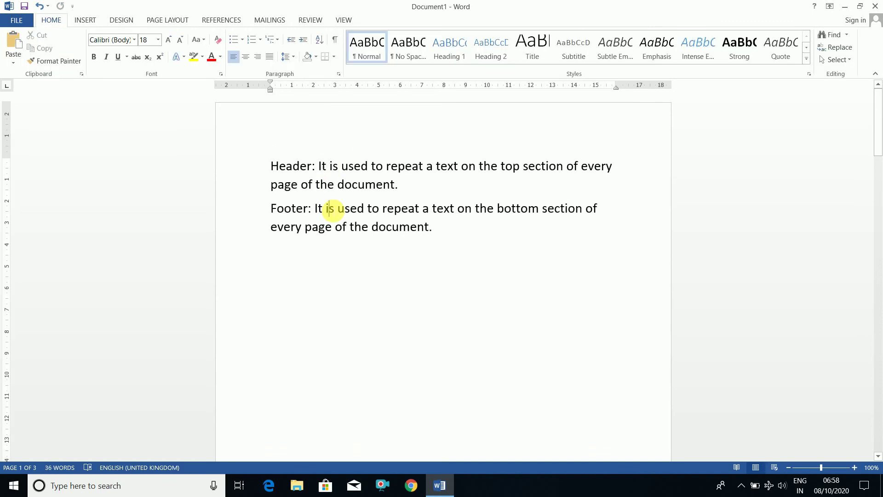
Turn on Different First Page for the header, enter "First page" as the first page's header, and return to the document body.
{"action": "double_click", "coordinate": [343, 135]}
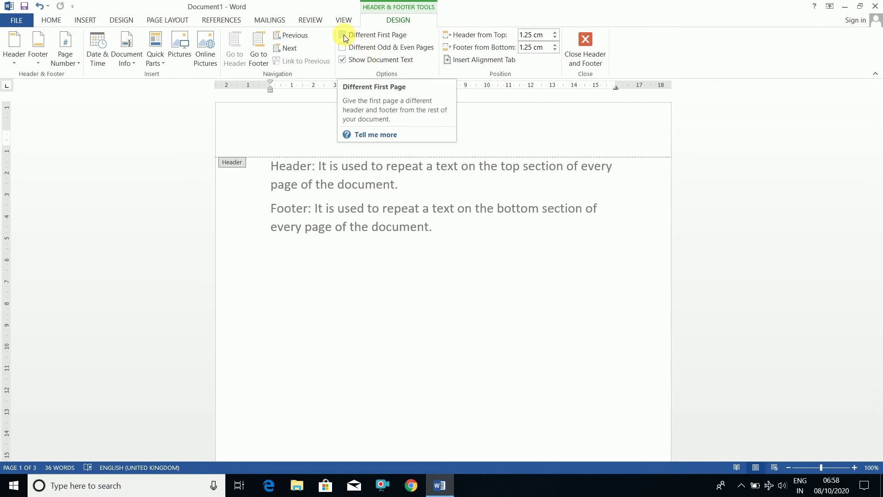
{"action": "left_click", "coordinate": [343, 35]}
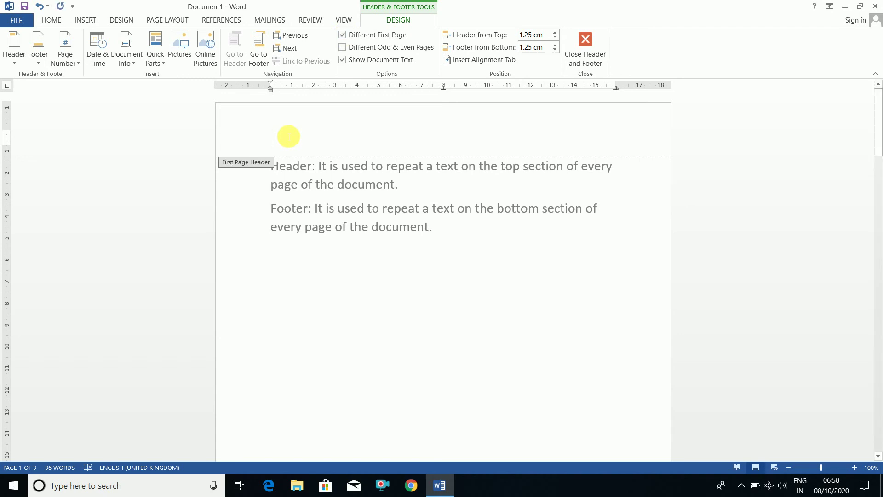
{"action": "type", "text": "fir"}
{"action": "key", "text": "BackSpace"}
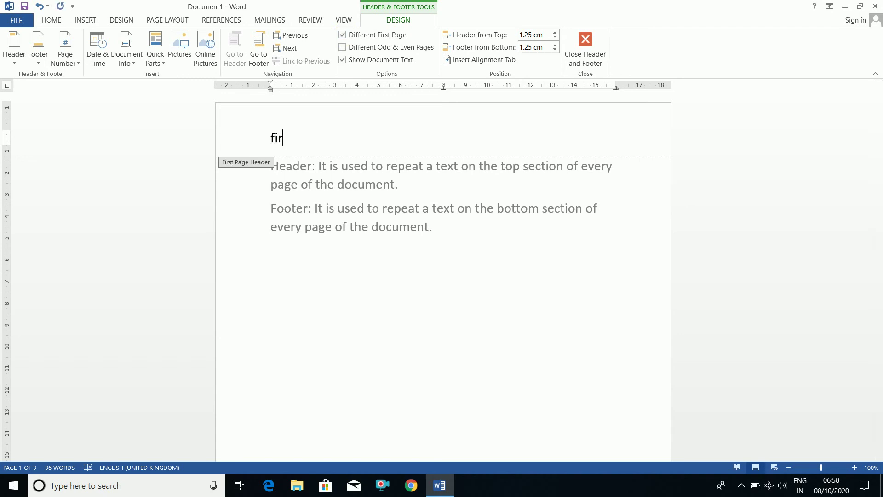
{"action": "type", "text": "st page"}
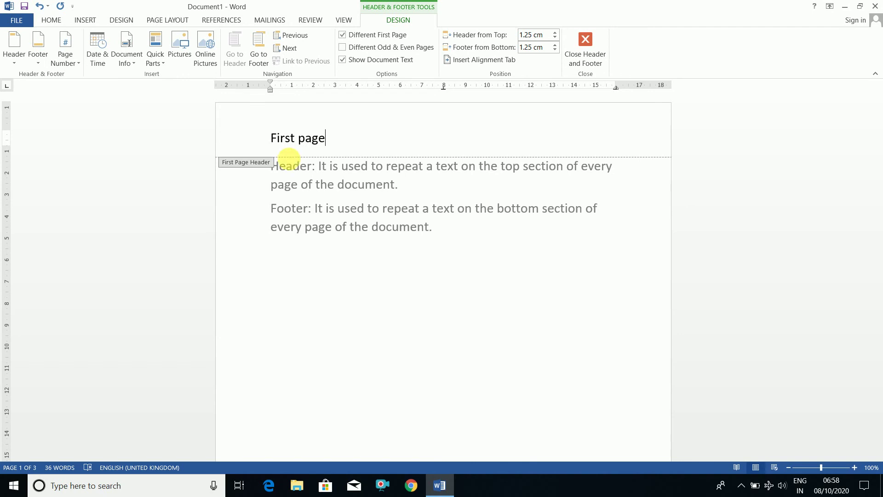
{"action": "double_click", "coordinate": [298, 211]}
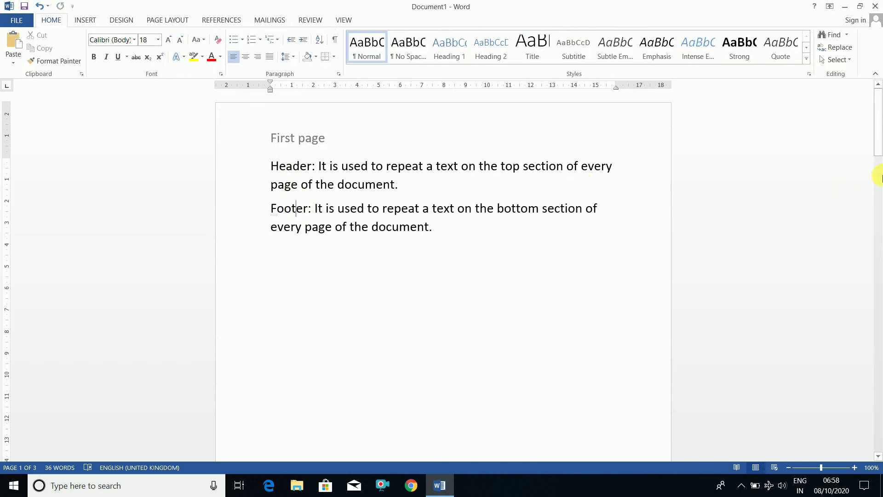
Enter "MS WORD" as the second page's header, return to the document body, and compare the headers across the pages.
{"action": "left_click_drag", "start_coordinate": [876, 148], "coordinate": [878, 236]}
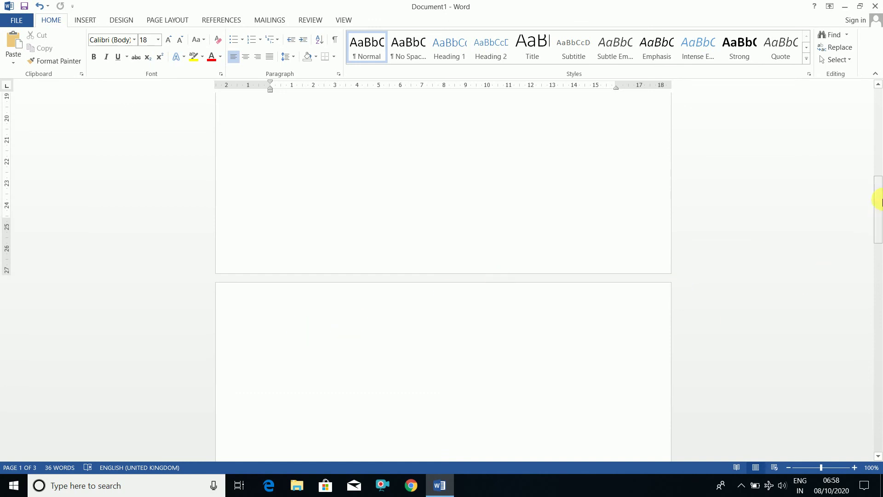
{"action": "left_click_drag", "start_coordinate": [877, 192], "coordinate": [878, 233]}
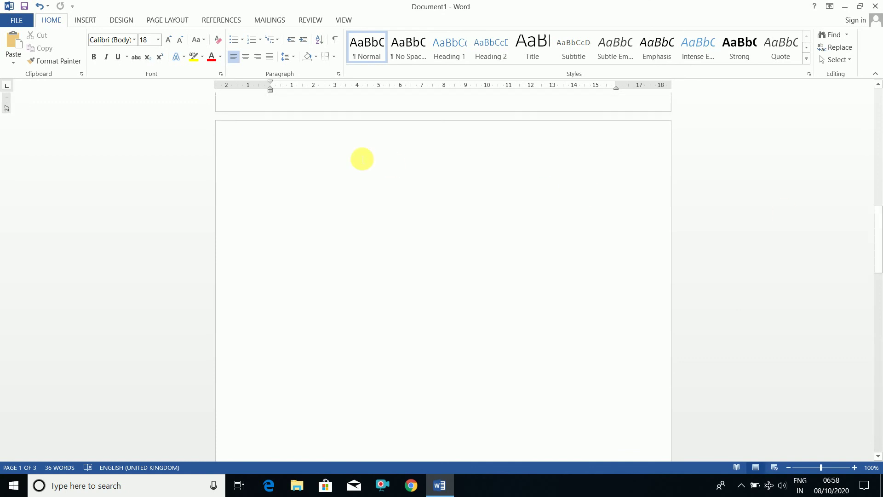
{"action": "double_click", "coordinate": [339, 156]}
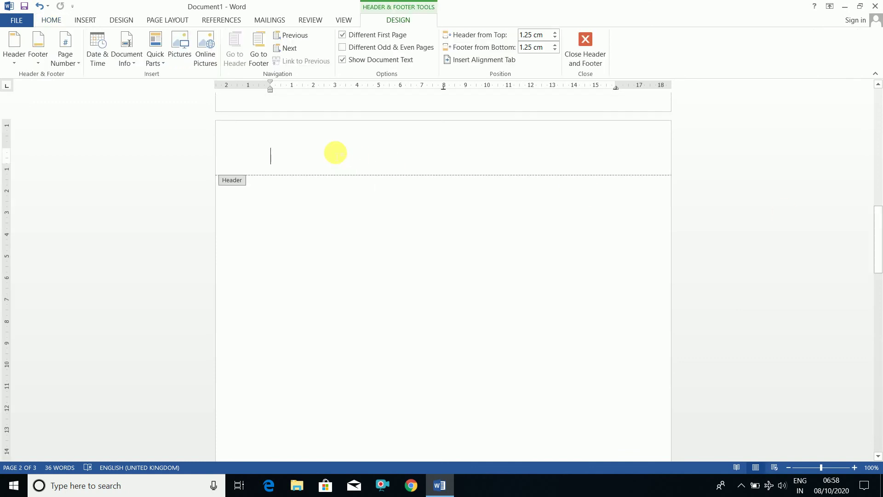
{"action": "type", "text": "MS WORD"}
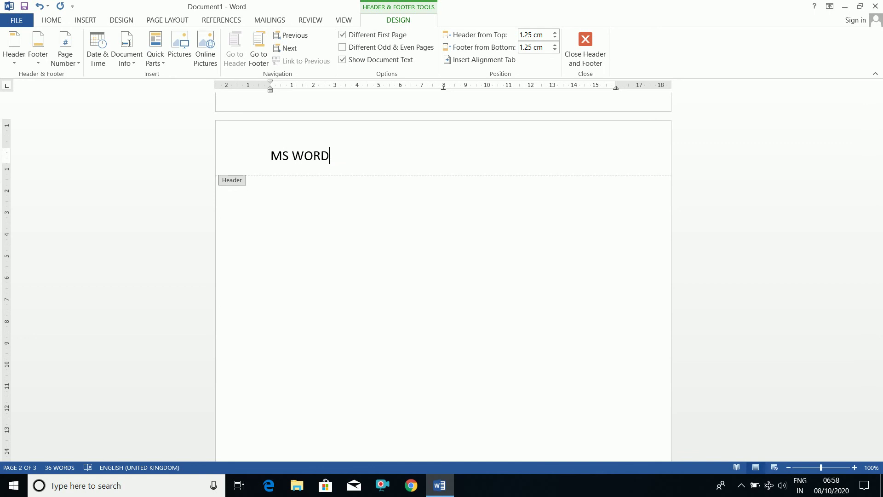
{"action": "double_click", "coordinate": [285, 214]}
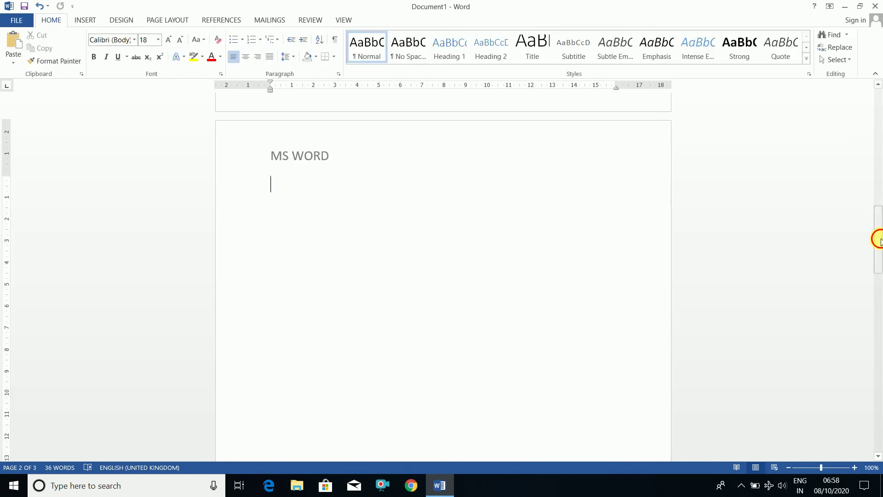
{"action": "left_click_drag", "start_coordinate": [879, 240], "coordinate": [878, 118]}
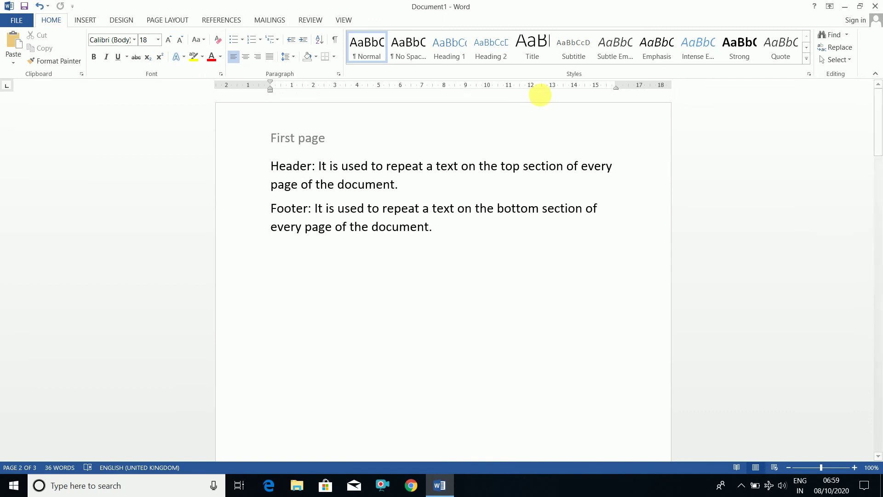
{"action": "left_click_drag", "start_coordinate": [879, 148], "coordinate": [878, 349]}
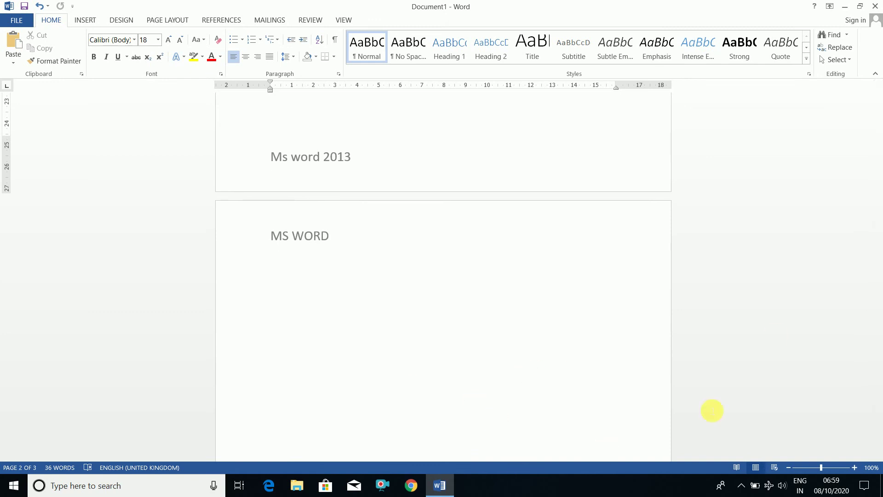
{"action": "left_click_drag", "start_coordinate": [879, 336], "coordinate": [879, 112]}
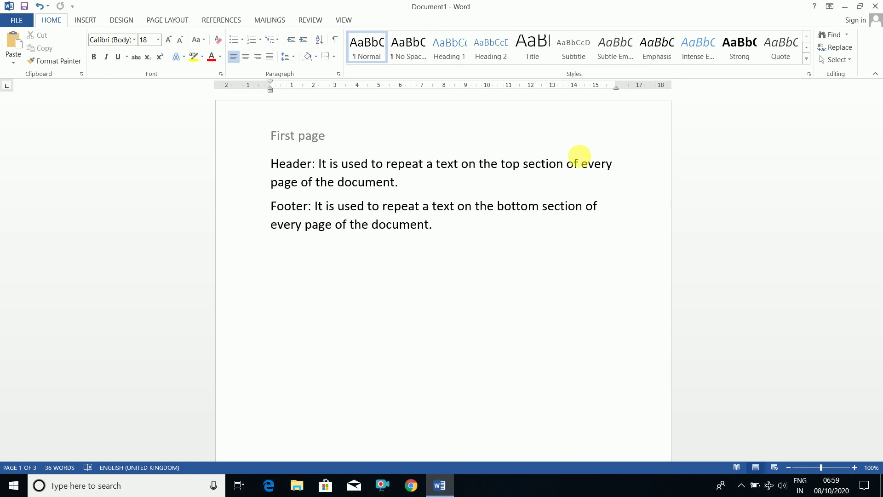
Open the first page's header, toggle Different First Page to compare the two headers, and leave the option off.
{"action": "double_click", "coordinate": [372, 140]}
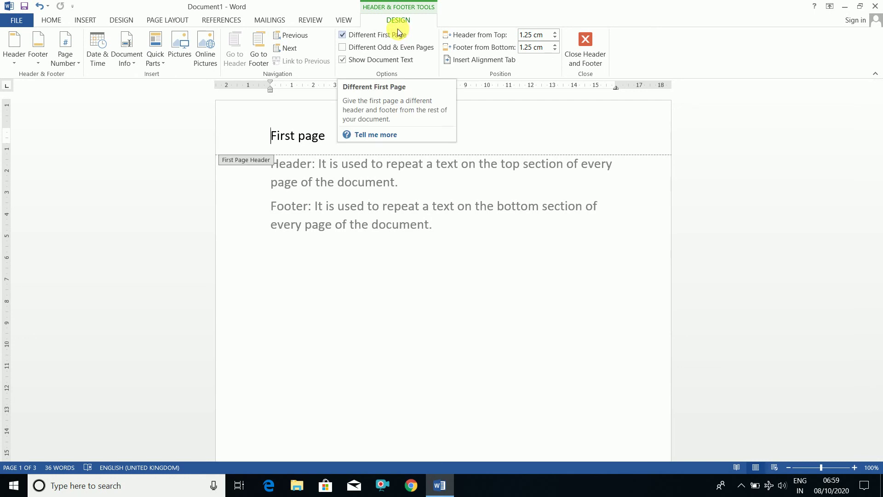
{"action": "left_click", "coordinate": [345, 36]}
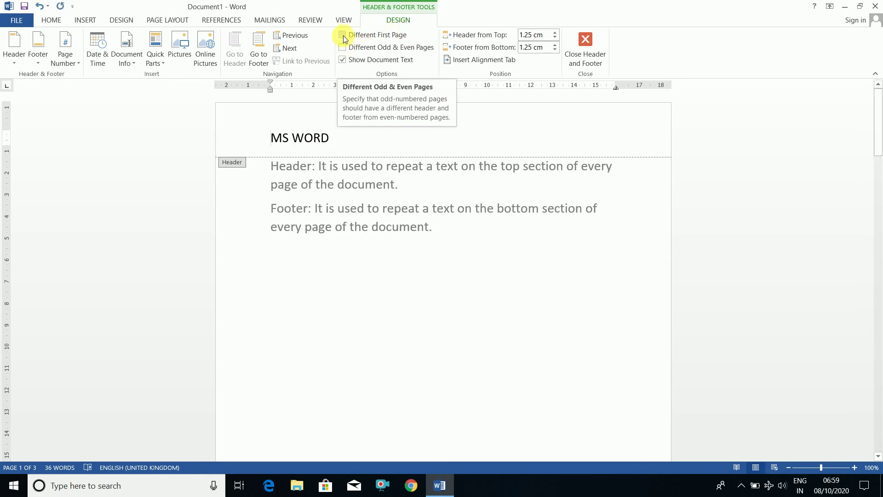
{"action": "left_click", "coordinate": [343, 35]}
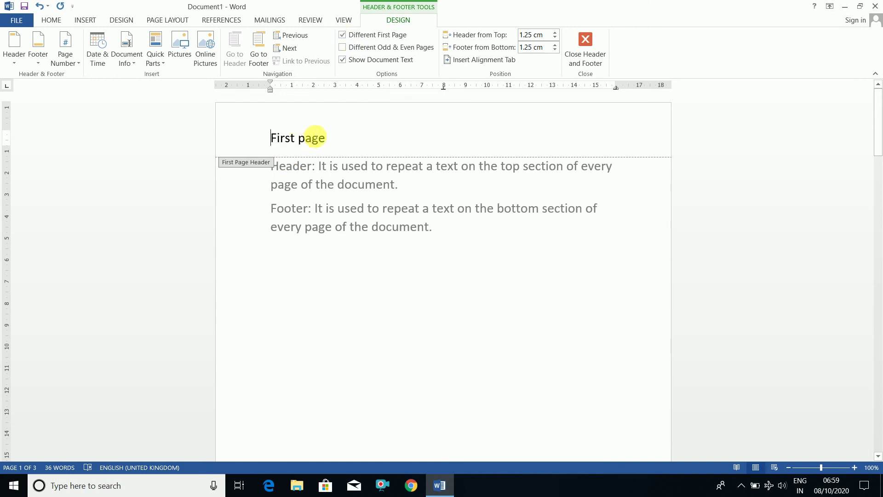
{"action": "left_click", "coordinate": [343, 35]}
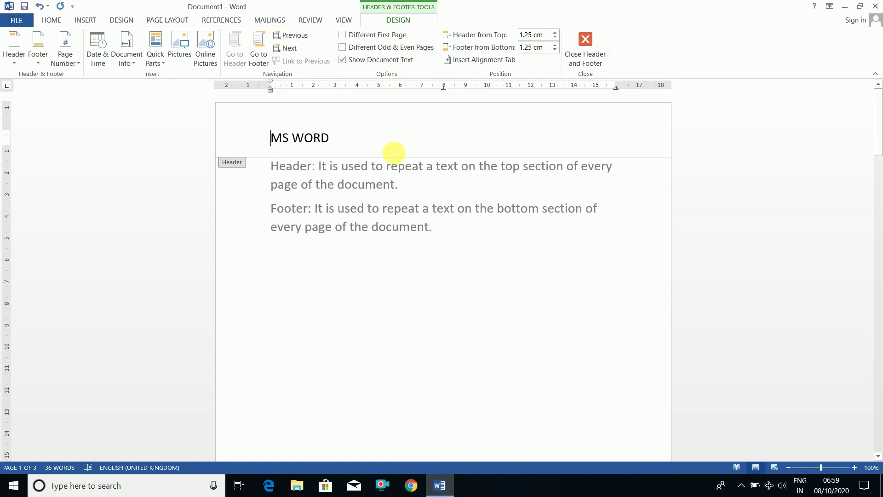
Delete the "MS WORD" text from the header and return to the document body.
{"action": "left_click", "coordinate": [344, 140]}
{"action": "key", "text": "BackSpace"}
{"action": "key", "text": "BackSpace"}
{"action": "key", "text": "BackSpace"}
{"action": "key", "text": "BackSpace"}
{"action": "key", "text": "BackSpace"}
{"action": "key", "text": "BackSpace"}
{"action": "key", "text": "BackSpace"}
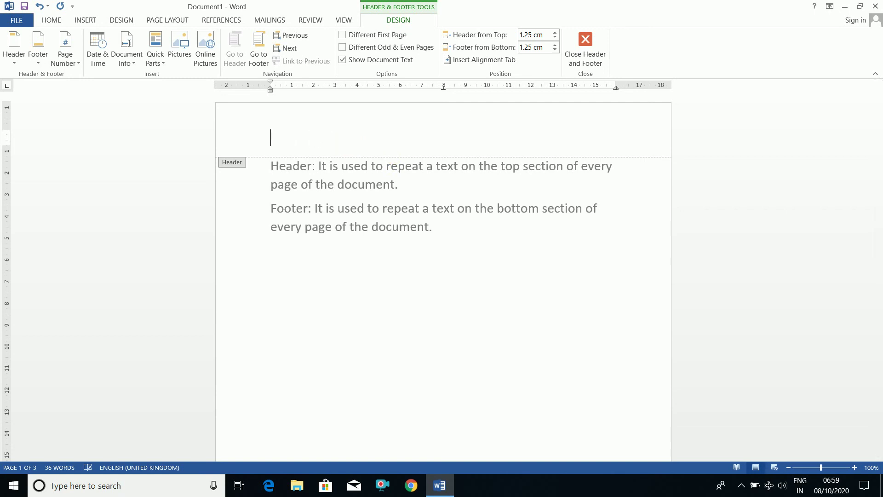
{"action": "double_click", "coordinate": [345, 266]}
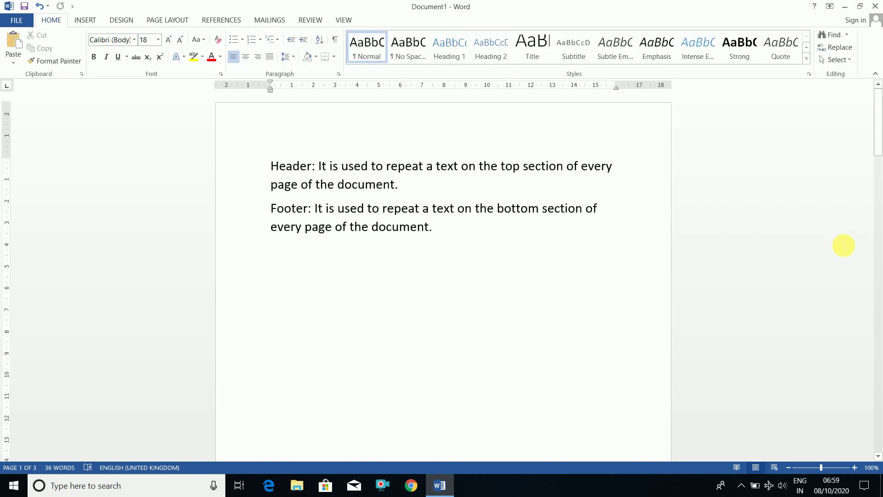
Remove the page breaks and the empty line after the footer definition, leaving a single page.
{"action": "left_click_drag", "start_coordinate": [878, 142], "coordinate": [873, 356]}
{"action": "left_click", "coordinate": [403, 322]}
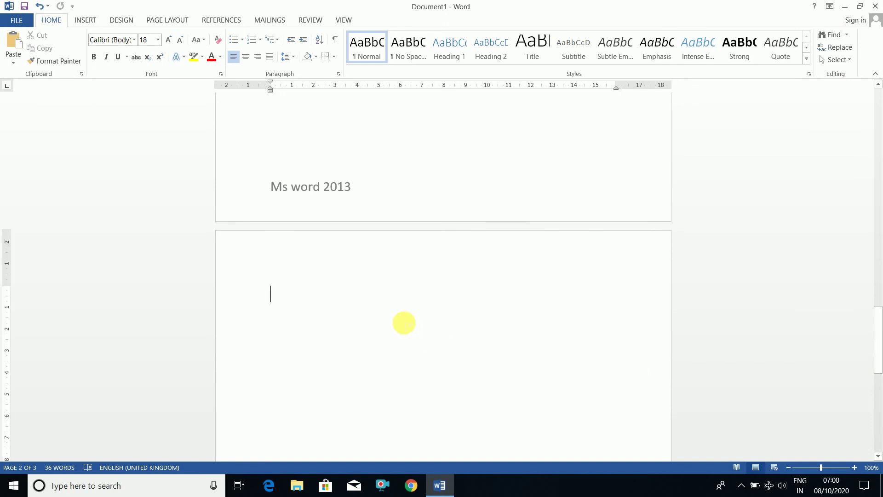
{"action": "key", "text": "ctrl+Return"}
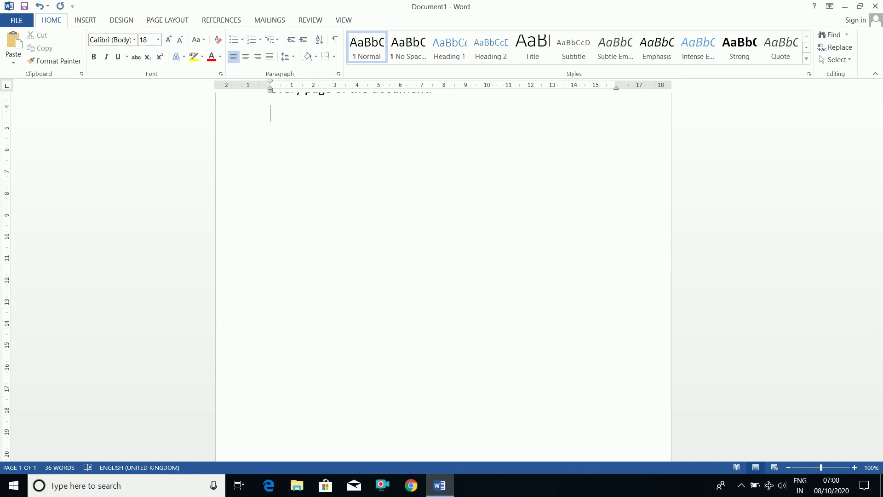
{"action": "key", "text": "BackSpace"}
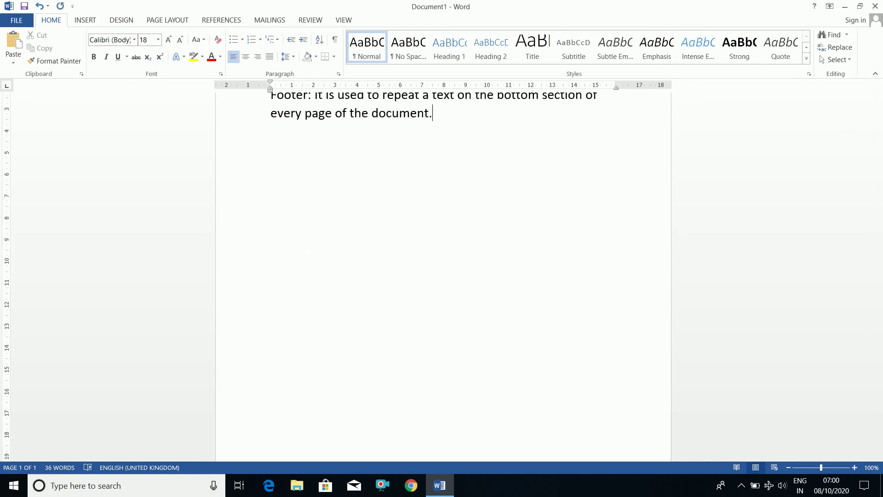
{"action": "scroll", "coordinate": [355, 165], "scroll_direction": "up", "scroll_amount": 3}
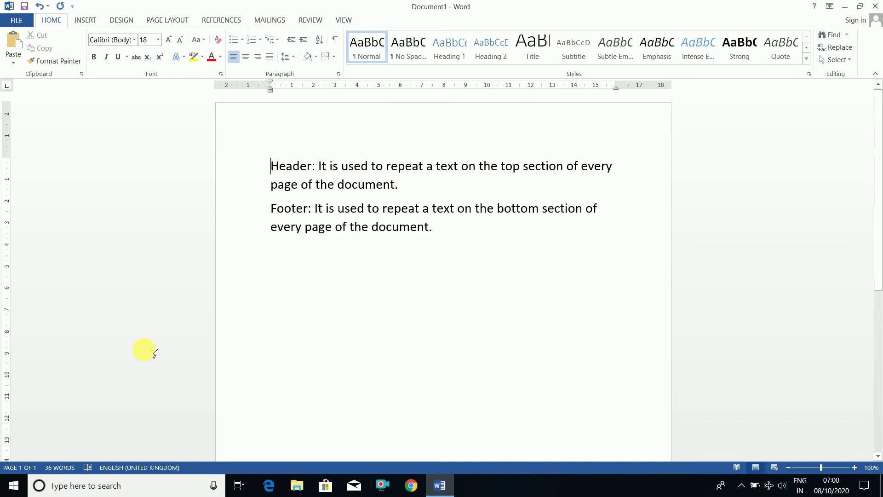
Turn on Different Odd & Even Pages, enter "ODD PAGE" as the odd page header, and return to the document body.
{"action": "double_click", "coordinate": [415, 137]}
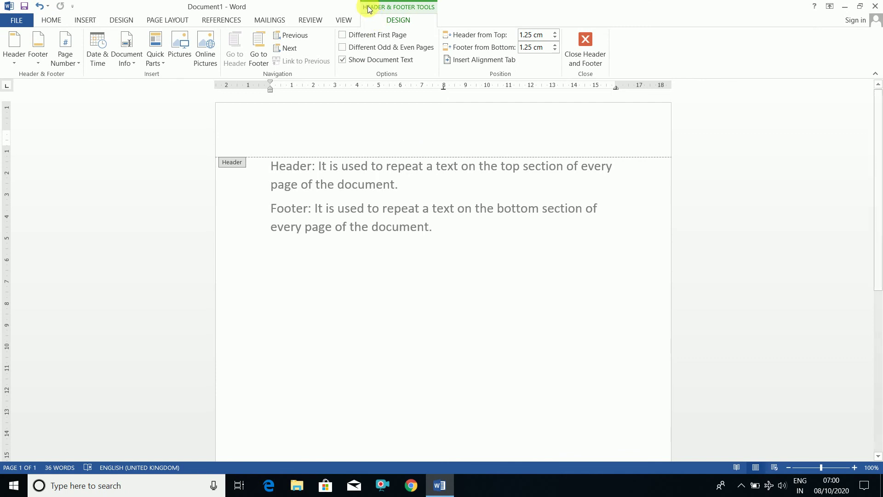
{"action": "left_click", "coordinate": [342, 48]}
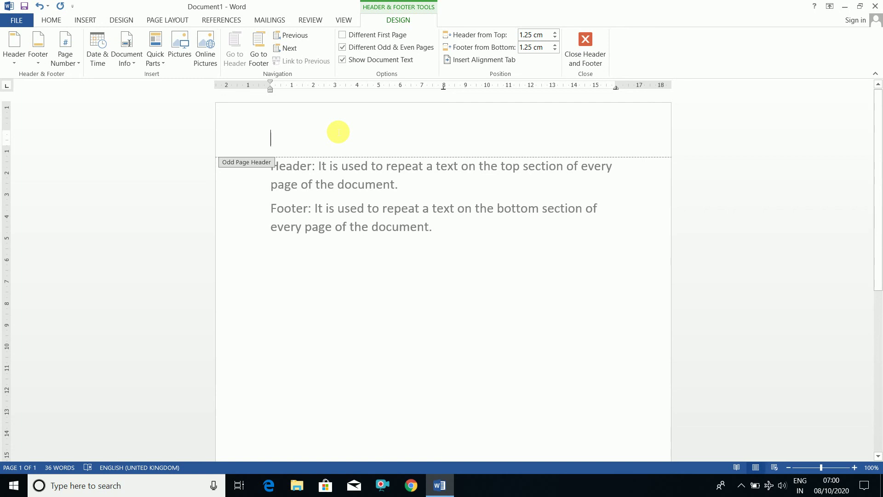
{"action": "type", "text": "MS"}
{"action": "key", "text": "BackSpace"}
{"action": "key", "text": "BackSpace"}
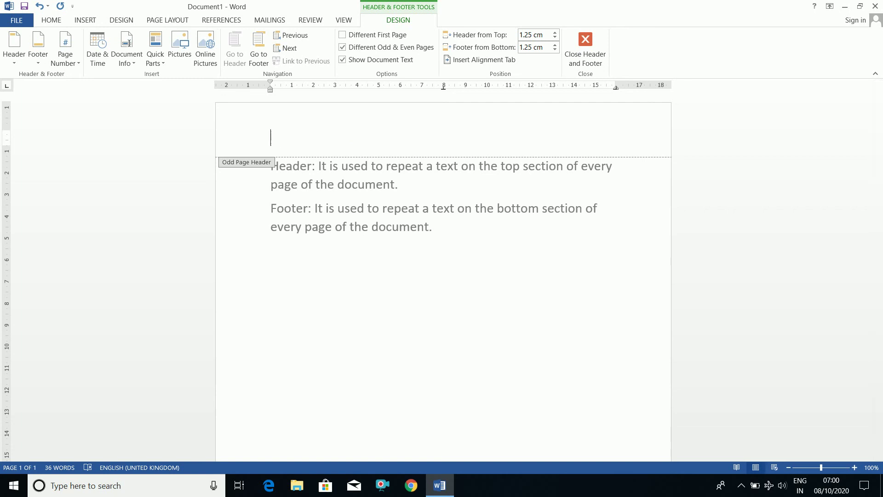
{"action": "type", "text": "ODD PAGE"}
{"action": "double_click", "coordinate": [368, 185]}
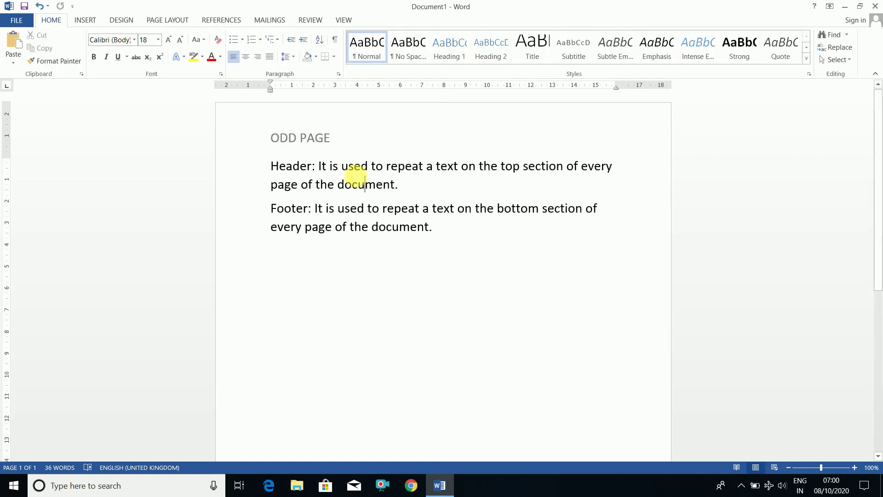
Add two page breaks after the footer definition and check the headers on the pages.
{"action": "left_click", "coordinate": [459, 244]}
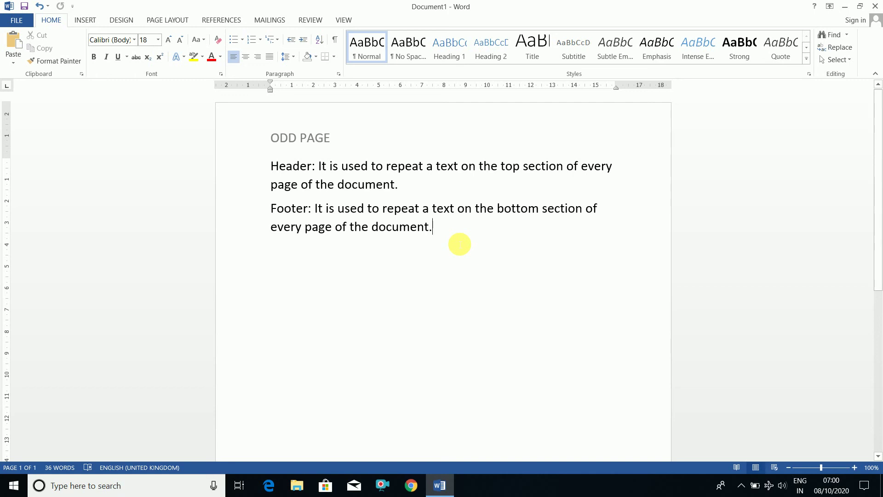
{"action": "key", "text": "ctrl+Return"}
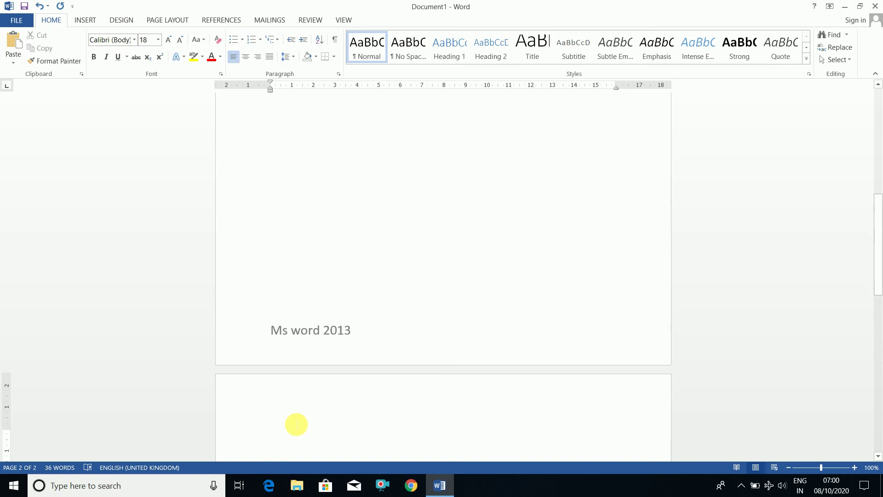
{"action": "key", "text": "ctrl+Return"}
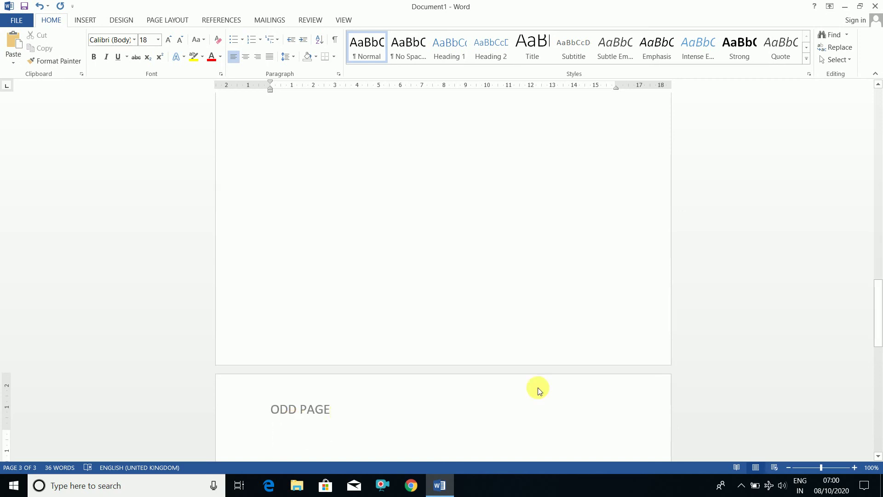
{"action": "left_click_drag", "start_coordinate": [877, 320], "coordinate": [879, 100]}
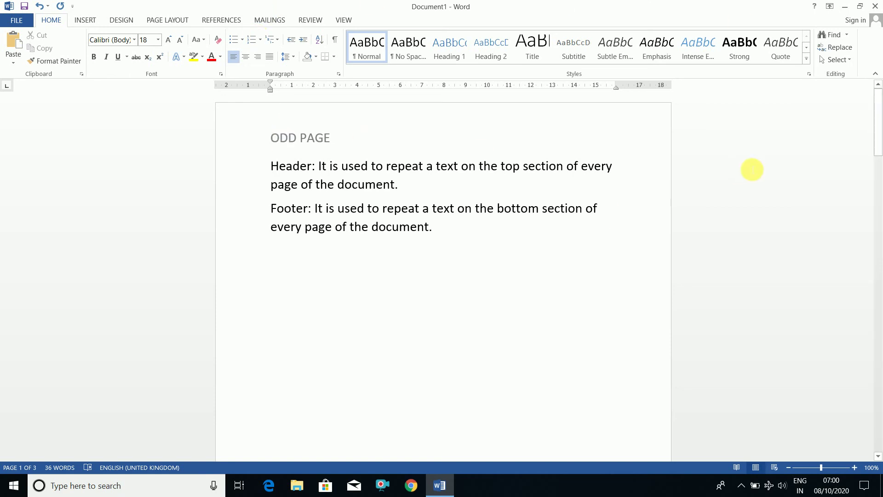
Enter "EVEN PAGE" as the even page header on the second page and return to the document body.
{"action": "left_click_drag", "start_coordinate": [879, 133], "coordinate": [880, 219]}
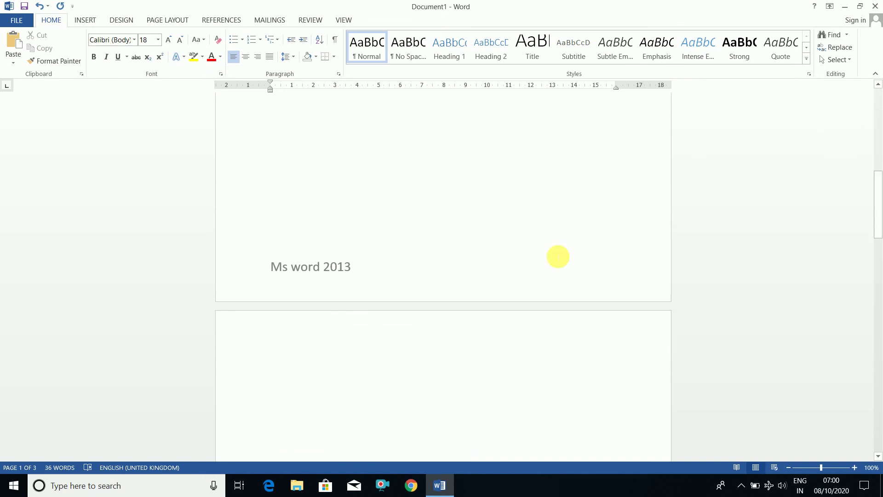
{"action": "double_click", "coordinate": [304, 338]}
{"action": "type", "text": "EVEN PAGE"}
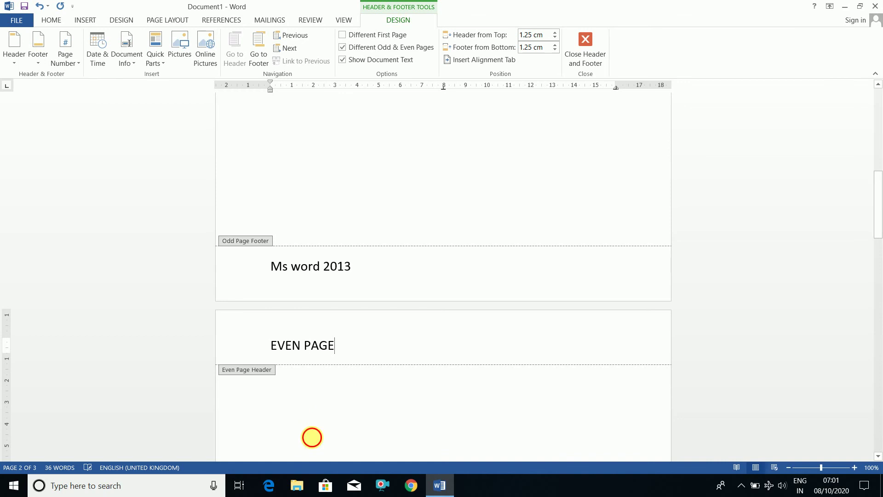
{"action": "double_click", "coordinate": [312, 436]}
Insert a page break on the third page to add a fourth page.
{"action": "left_click_drag", "start_coordinate": [880, 211], "coordinate": [877, 355]}
{"action": "left_click", "coordinate": [324, 282]}
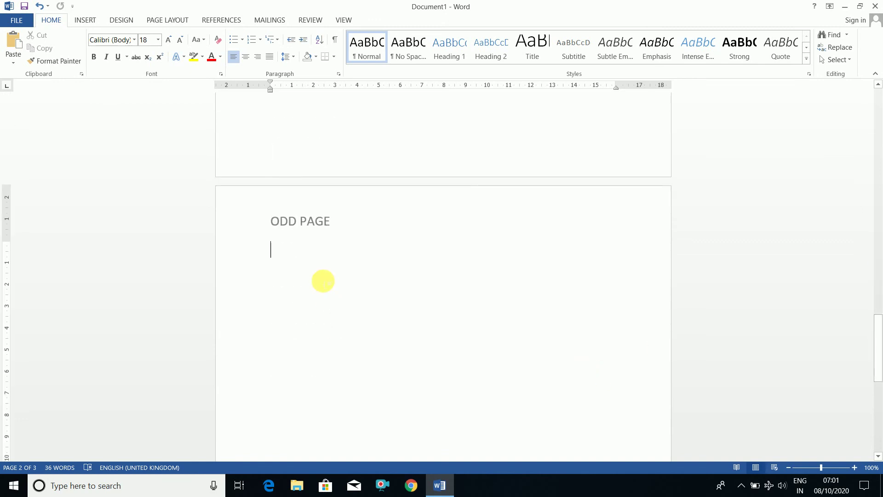
{"action": "key", "text": "ctrl+Return"}
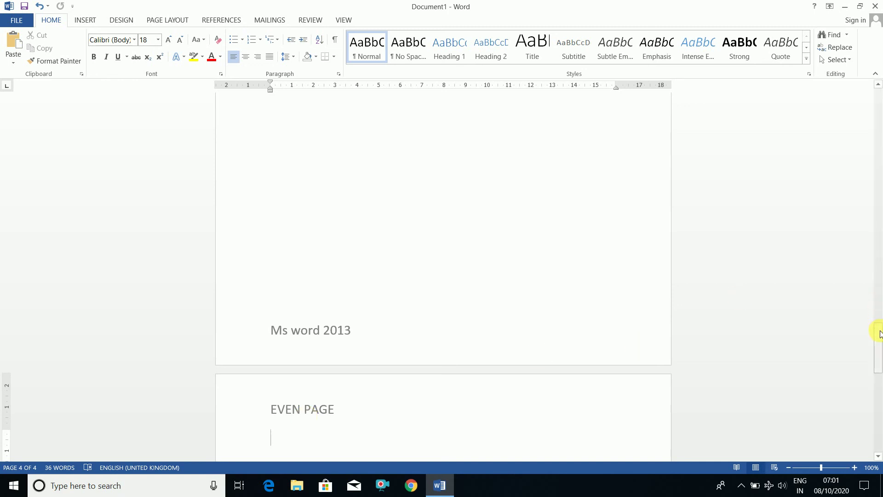
Start a new paragraph after the footer definition on the first page.
{"action": "left_click_drag", "start_coordinate": [879, 333], "coordinate": [878, 247]}
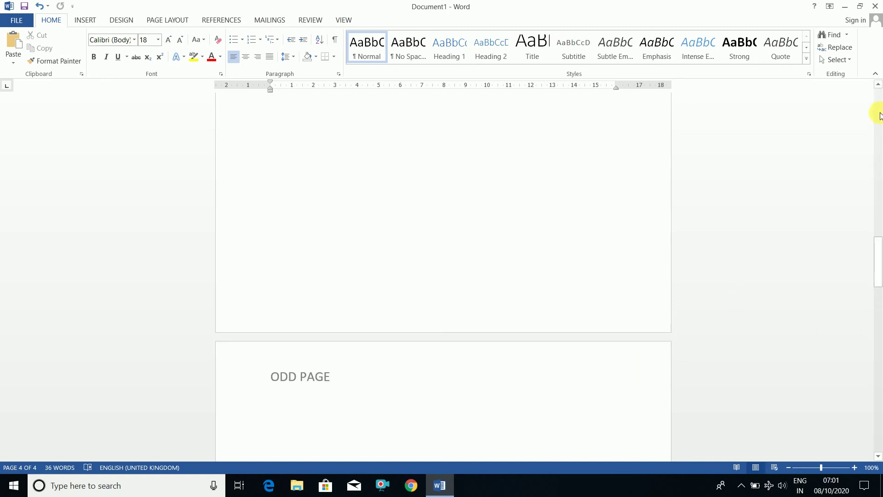
{"action": "left_click_drag", "start_coordinate": [879, 241], "coordinate": [877, 94]}
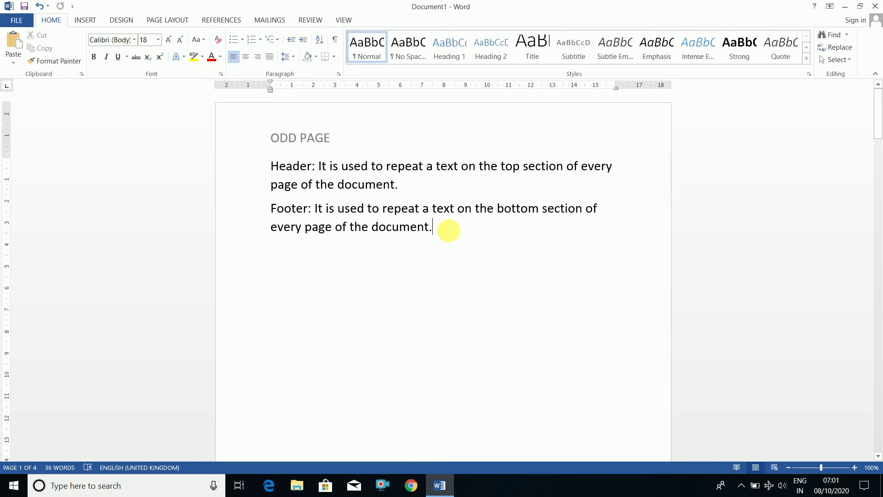
{"action": "key", "text": "Return"}
{"action": "type", "text": "Steps to ins"}
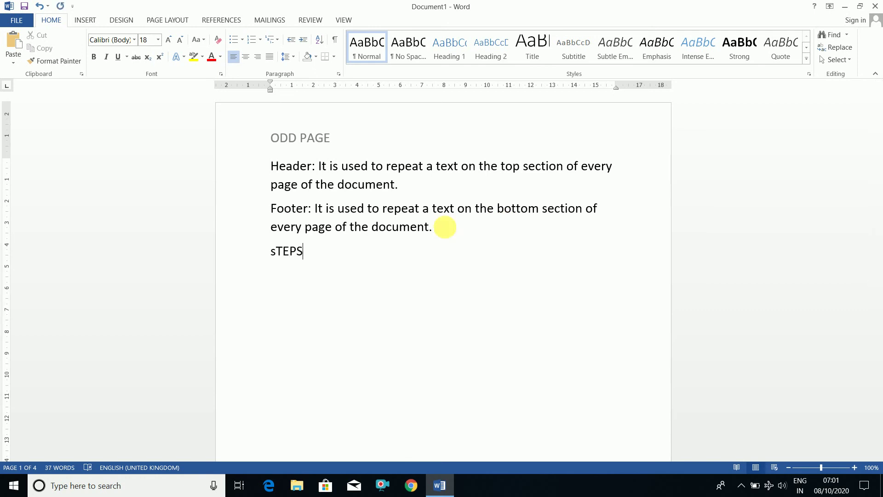
{"action": "key", "text": "BackSpace"}
{"action": "key", "text": "BackSpace"}
{"action": "key", "text": "BackSpace"}
{"action": "key", "text": "BackSpace"}
{"action": "key", "text": "BackSpace"}
{"action": "key", "text": "BackSpace"}
{"action": "key", "text": "BackSpace"}
{"action": "key", "text": "BackSpace"}
{"action": "key", "text": "BackSpace"}
{"action": "key", "text": "BackSpace"}
{"action": "key", "text": "BackSpace"}
{"action": "key", "text": "BackSpace"}
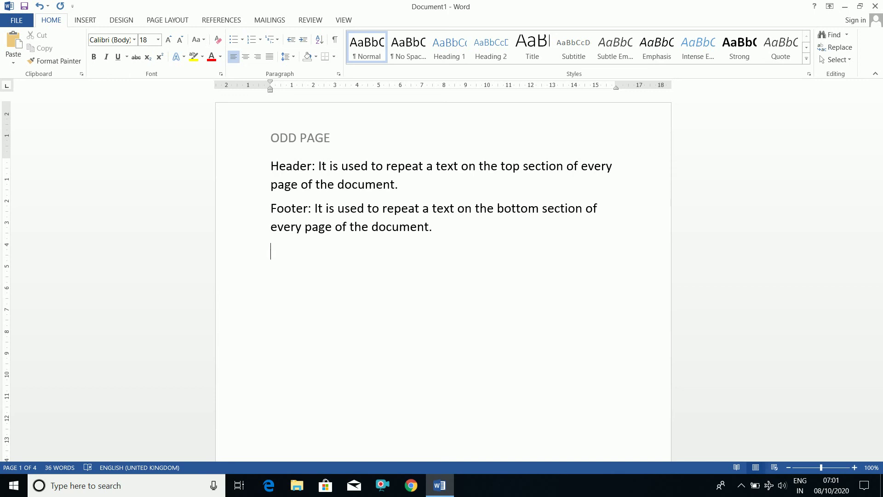
Add the line "Header and footer can be inserted in three modes" with an automatic single border line beneath it.
{"action": "type", "text": "Header and footer can b"}
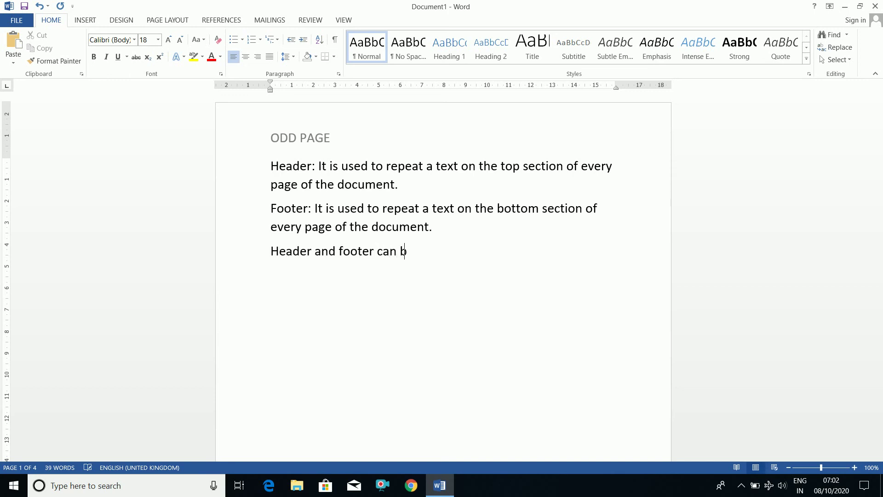
{"action": "type", "text": "e inserted in three modes"}
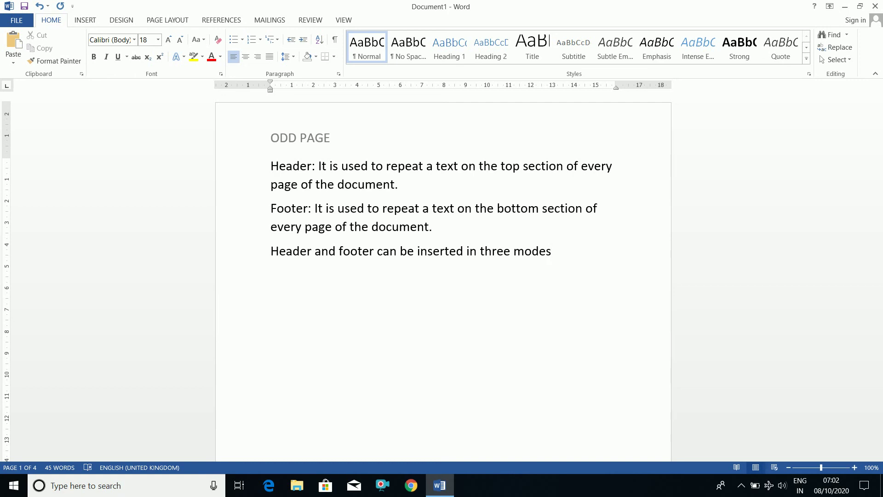
{"action": "type", "text": "---"}
{"action": "key", "text": "Return"}
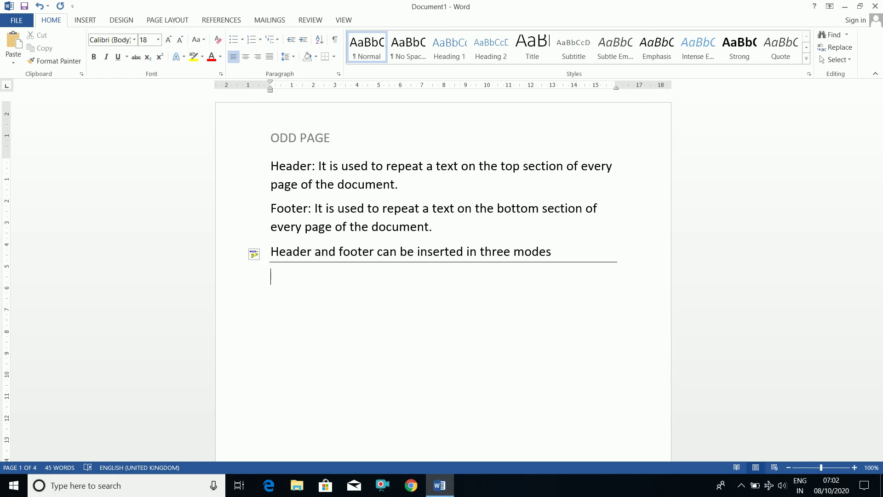
Start a numbered list with the item "Same header and footer on each pages of the document.".
{"action": "type", "text": "1. Same"}
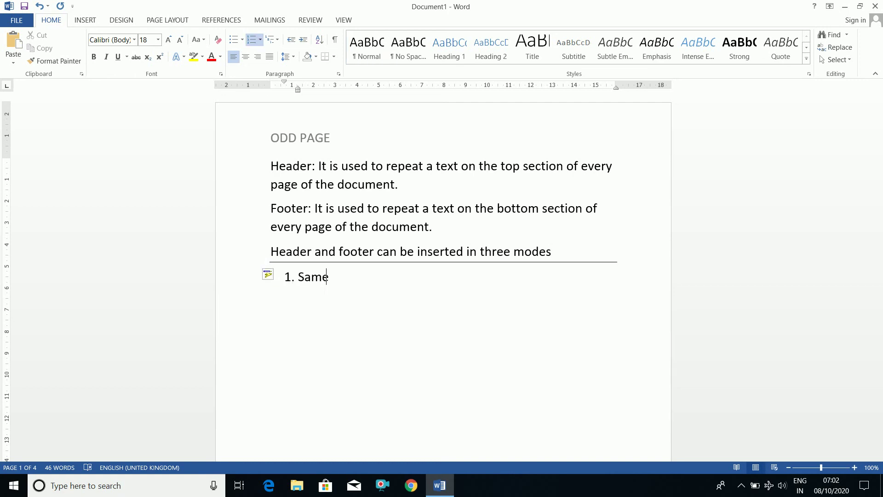
{"action": "type", "text": " header and footer on"}
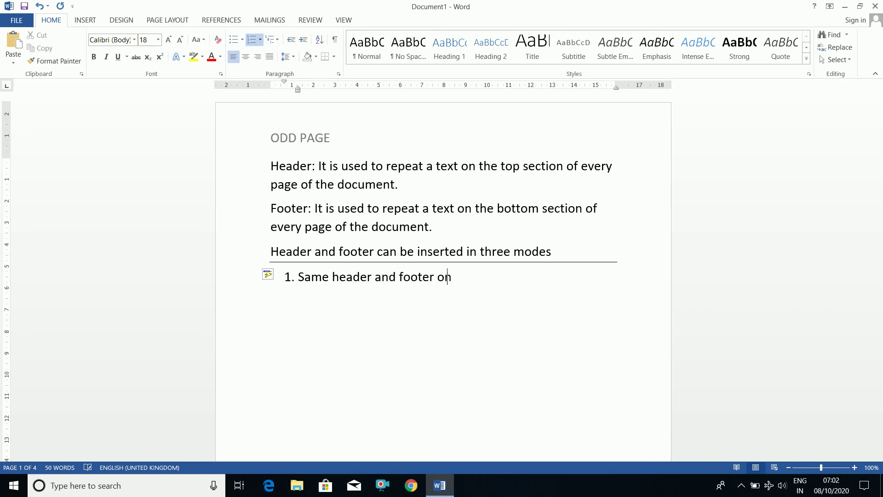
{"action": "type", "text": " each pages of the "}
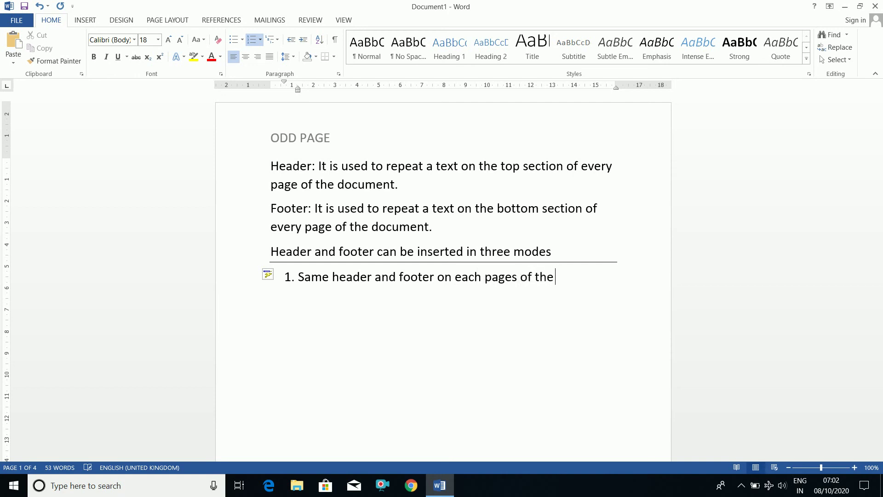
{"action": "type", "text": "document."}
{"action": "key", "text": "Return"}
Add the list items "Different First page." and "Different Odd and Even pages.", and end the numbered list.
{"action": "type", "text": "fer"}
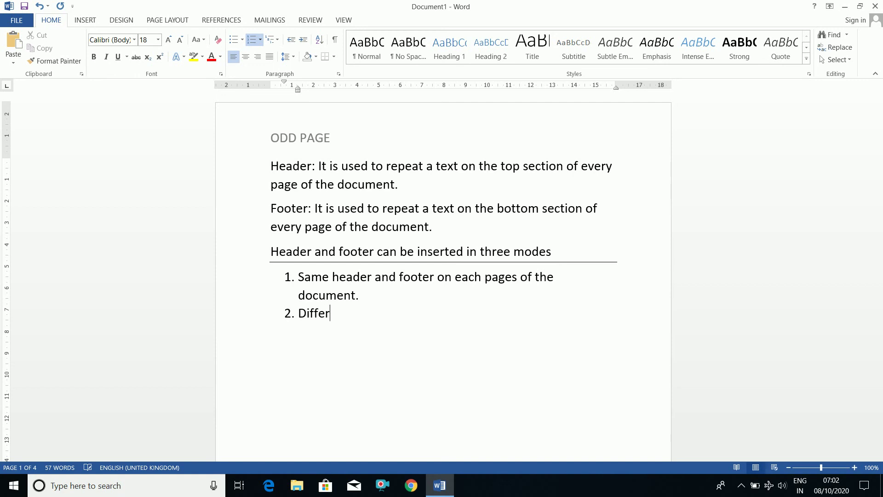
{"action": "type", "text": "ent First page."}
{"action": "key", "text": "Return"}
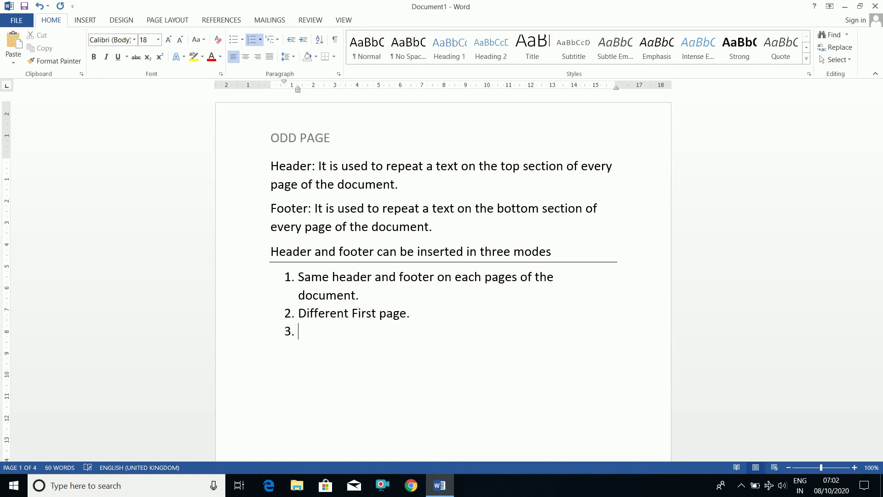
{"action": "type", "text": "Different Odd and Ev"}
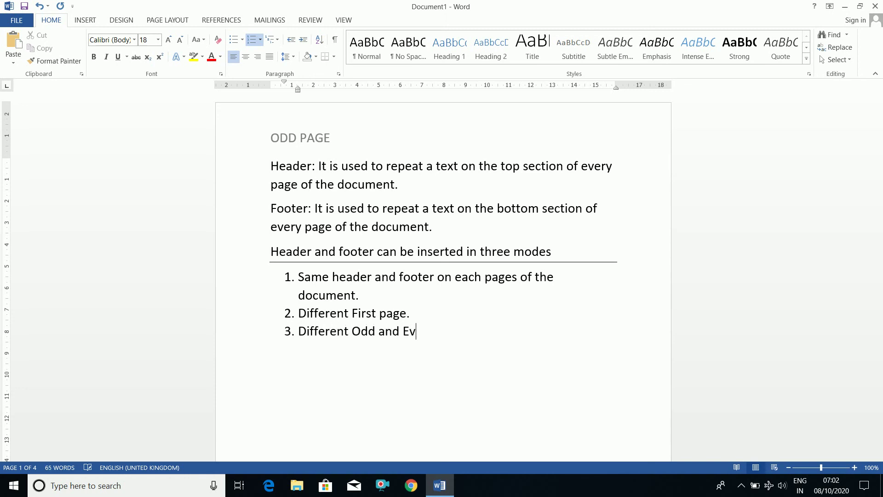
{"action": "type", "text": "en page"}
{"action": "key", "text": "BackSpace"}
{"action": "type", "text": "ges."}
{"action": "key", "text": "Return"}
{"action": "key", "text": "Return"}
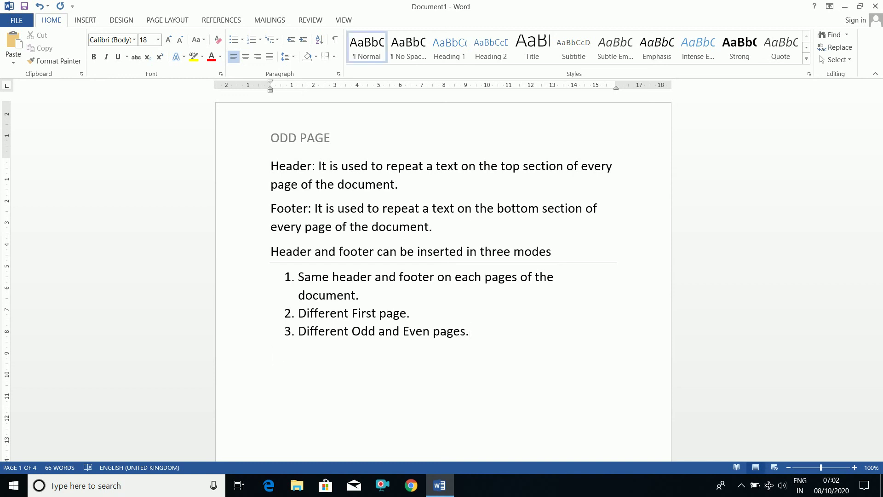
Add the line "Steps to insert header and footer" with an automatic double border line beneath it.
{"action": "type", "text": "Steps toninsert"}
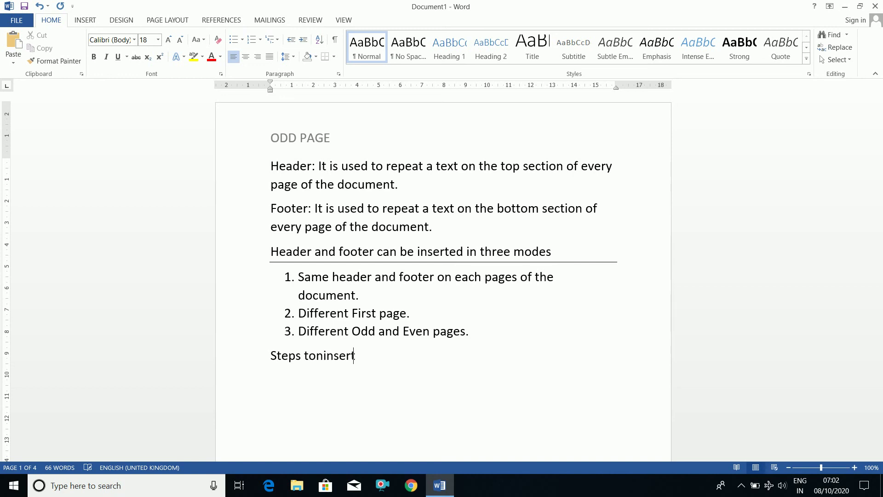
{"action": "key", "text": "BackSpace"}
{"action": "key", "text": "BackSpace"}
{"action": "key", "text": "BackSpace"}
{"action": "key", "text": "BackSpace"}
{"action": "key", "text": "BackSpace"}
{"action": "type", "text": "insert header"}
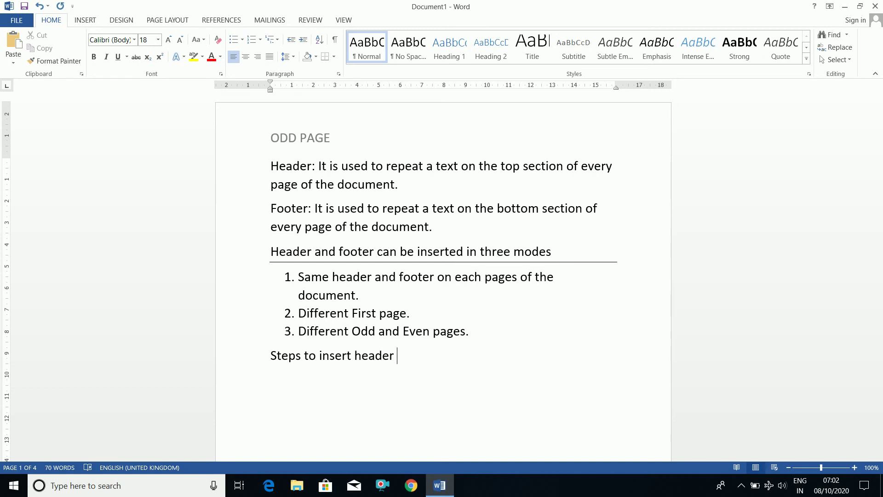
{"action": "type", "text": " and footer=="}
{"action": "key", "text": "Return"}
Start a numbered list under the steps heading with the item "Click on Insert tab.".
{"action": "type", "text": "1. cic"}
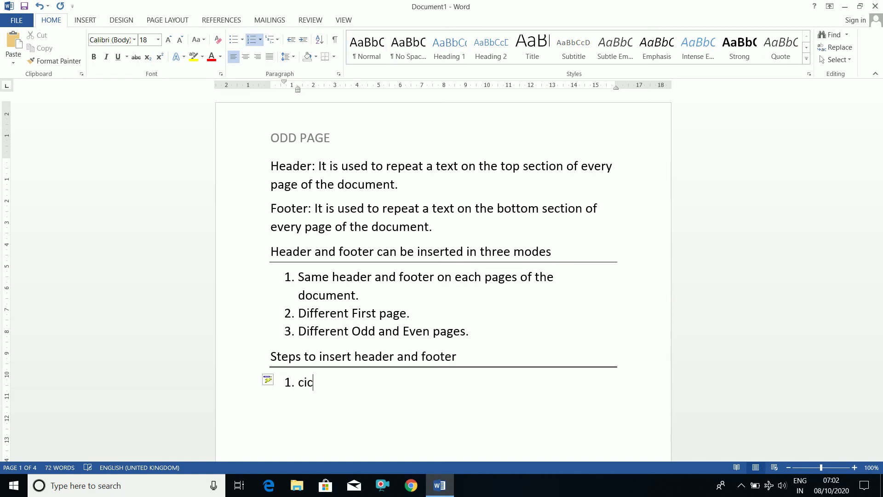
{"action": "type", "text": "ci"}
{"action": "key", "text": "BackSpace"}
{"action": "type", "text": "ick on Insert ra"}
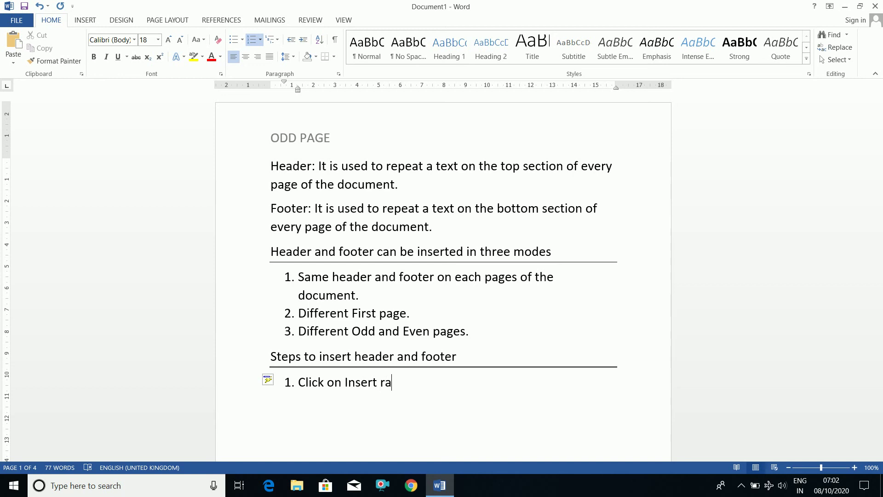
{"action": "key", "text": "BackSpace"}
{"action": "key", "text": "BackSpace"}
{"action": "type", "text": "tab."}
{"action": "key", "text": "Return"}
Add the list items "Click on header or Footer as required." and "A Header or Footer section will be displayed.".
{"action": "type", "text": "Click on"}
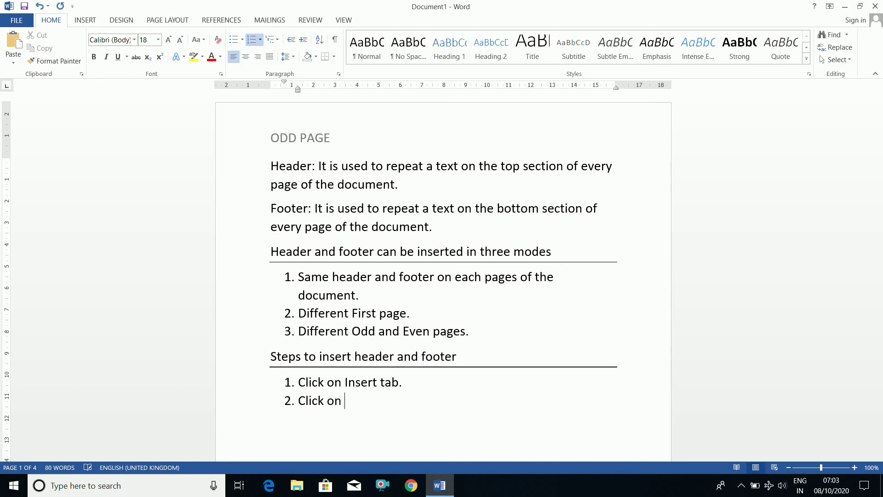
{"action": "type", "text": " header or Footer"}
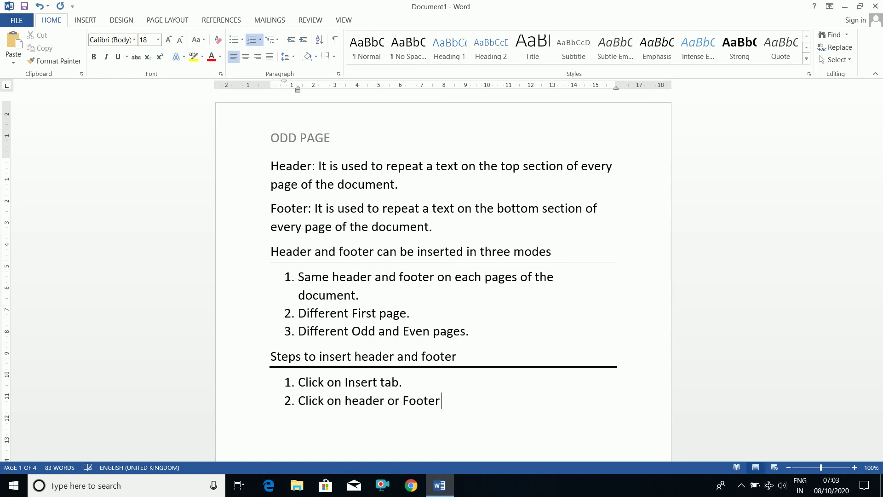
{"action": "type", "text": " as required."}
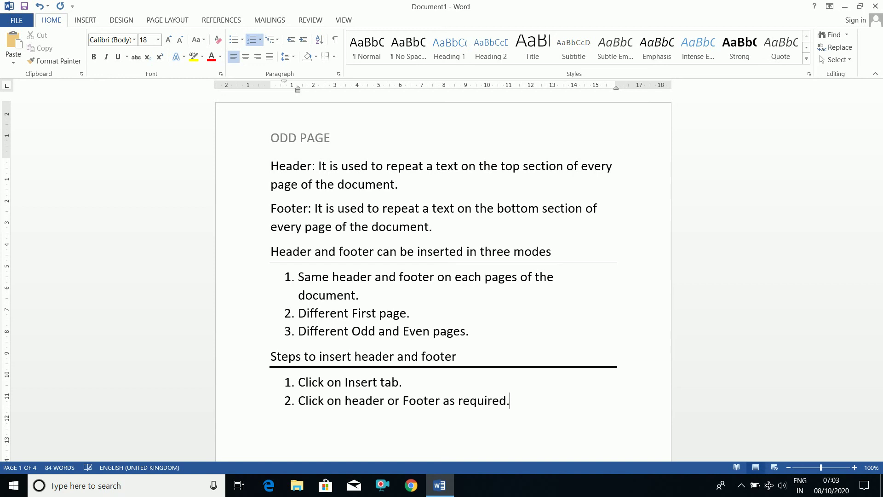
{"action": "key", "text": "Return"}
{"action": "type", "text": "A Header or "}
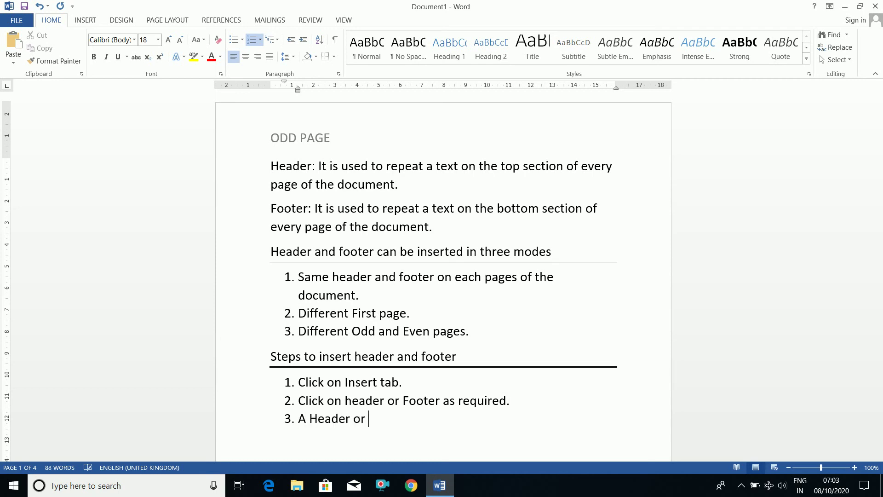
{"action": "type", "text": "Footer section will be"}
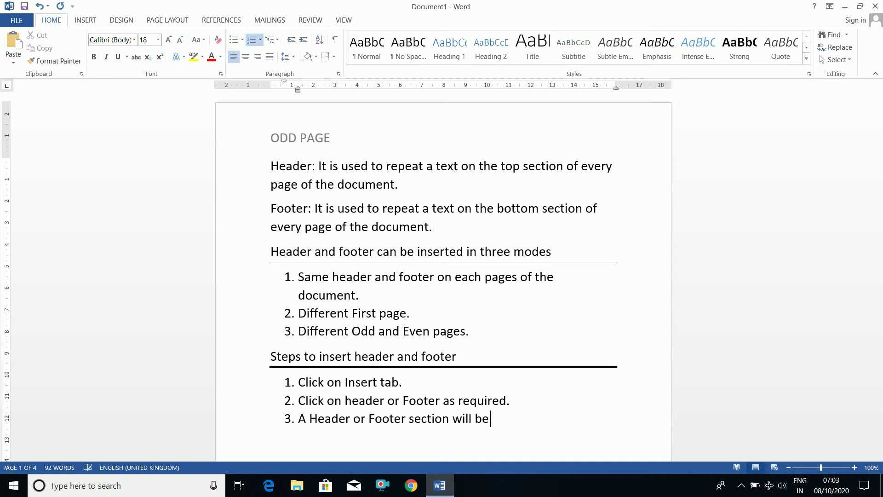
{"action": "type", "text": " displayed."}
{"action": "key", "text": "Return"}
Add the list items "Type the text." and "Click on Close Header and Footer button from the Design tab.".
{"action": "type", "text": "Type the "}
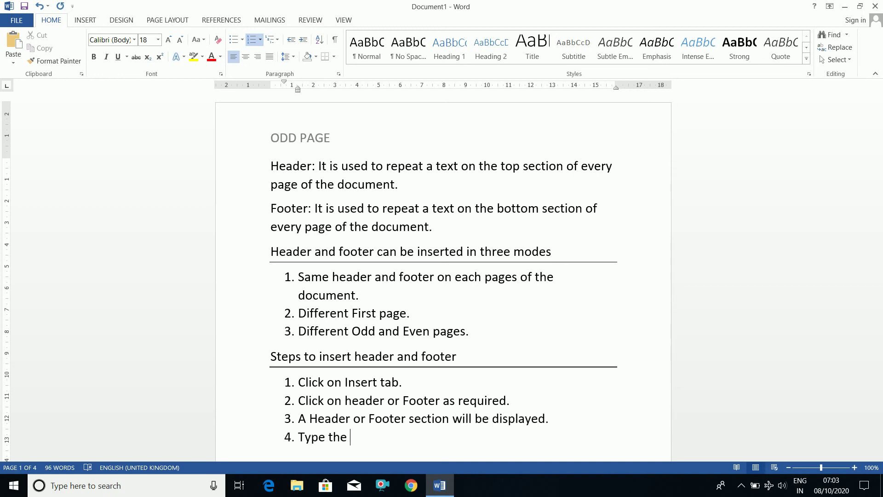
{"action": "type", "text": "text."}
{"action": "key", "text": "Return"}
{"action": "type", "text": "Click on Close "}
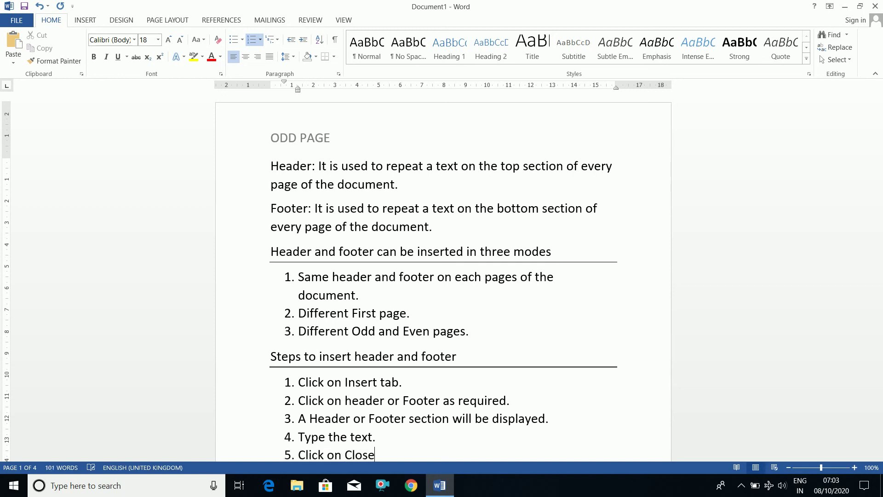
{"action": "type", "text": "Head"}
{"action": "key", "text": "BackSpace"}
{"action": "type", "text": "ader and Footer"}
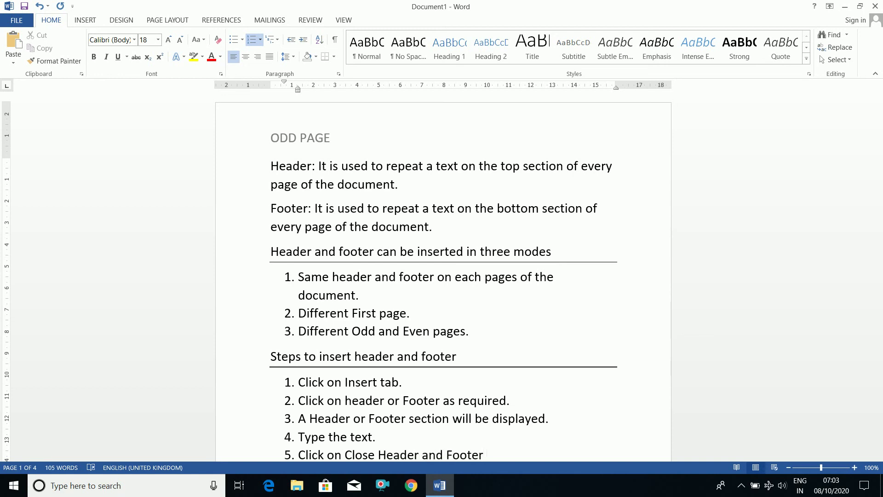
{"action": "type", "text": " button from the"}
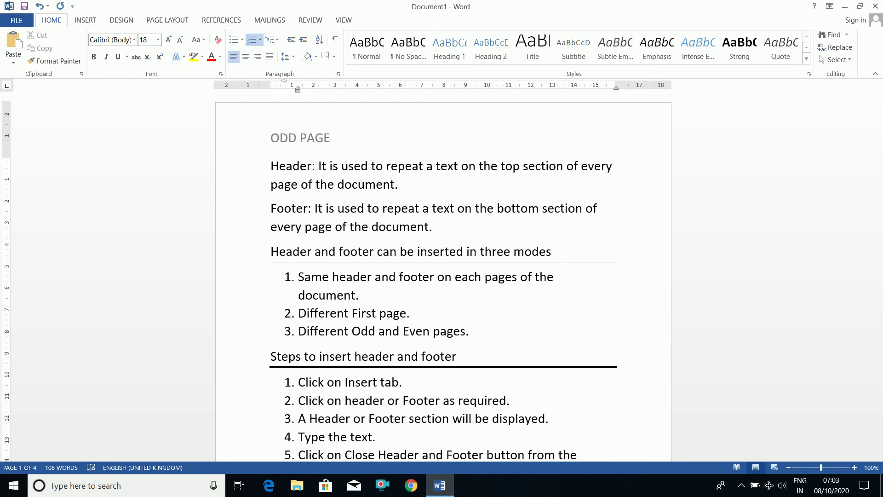
{"action": "type", "text": " Design tab."}
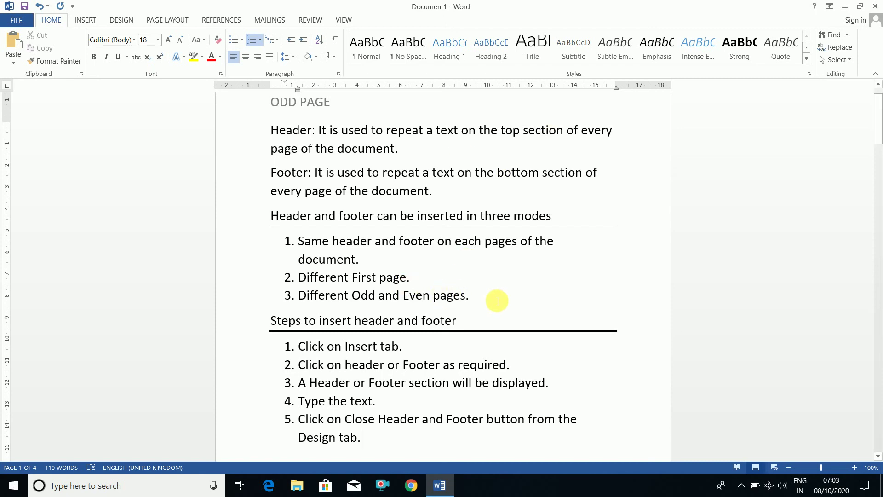
{"action": "key", "text": "Return"}
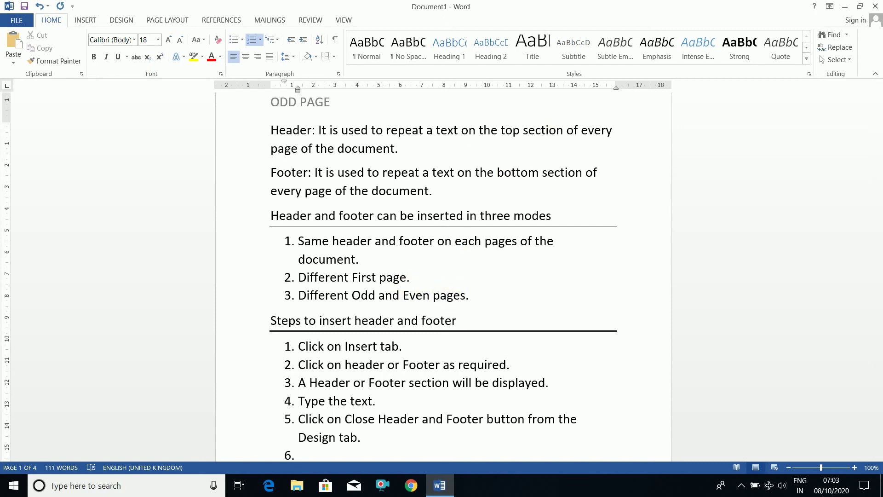
{"action": "key", "text": "Up"}
{"action": "key", "text": "Up"}
{"action": "key", "text": "Down"}
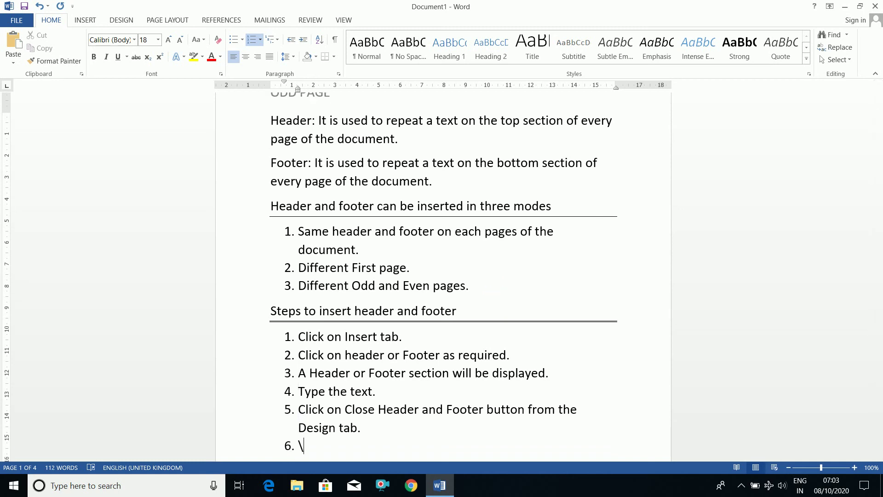
{"action": "key", "text": "BackSpace"}
{"action": "key", "text": "BackSpace"}
Insert an empty numbered item directly after "Type the text." in the steps list.
{"action": "key", "text": "Up"}
{"action": "key", "text": "Up"}
{"action": "left_click", "coordinate": [376, 391]}
{"action": "key", "text": "Return"}
{"action": "type", "text": "Select"}
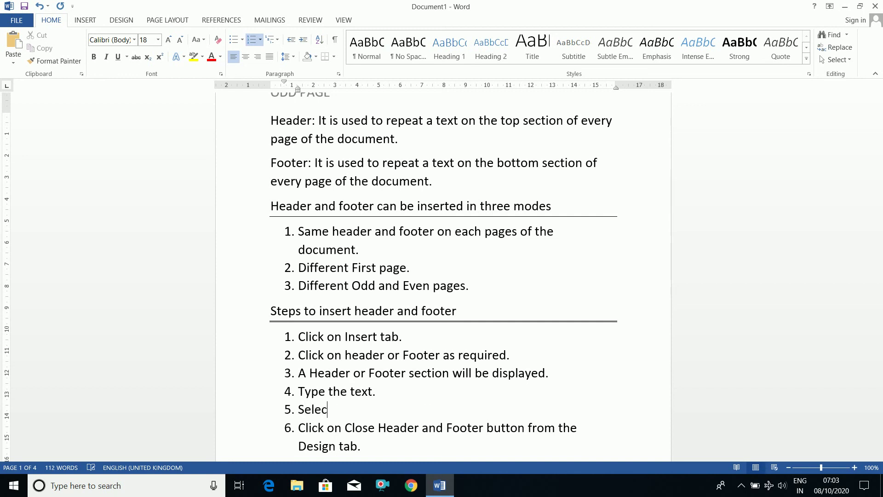
{"action": "key", "text": "BackSpace"}
{"action": "key", "text": "BackSpace"}
{"action": "key", "text": "BackSpace"}
{"action": "key", "text": "BackSpace"}
{"action": "key", "text": "BackSpace"}
{"action": "key", "text": "BackSpace"}
Fill in list item 5 with "Check the checkboxes Different First Page or Different Odd and Even page if required.".
{"action": "type", "text": "Check the chec"}
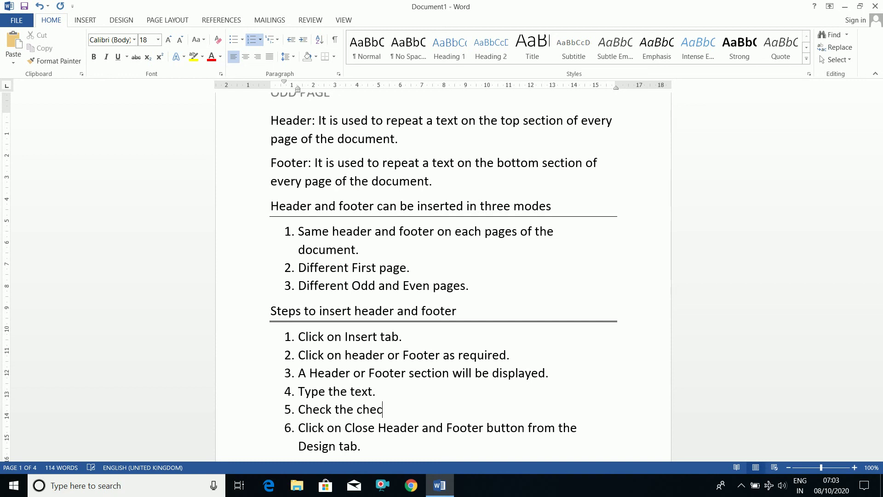
{"action": "type", "text": "kboxes Differ"}
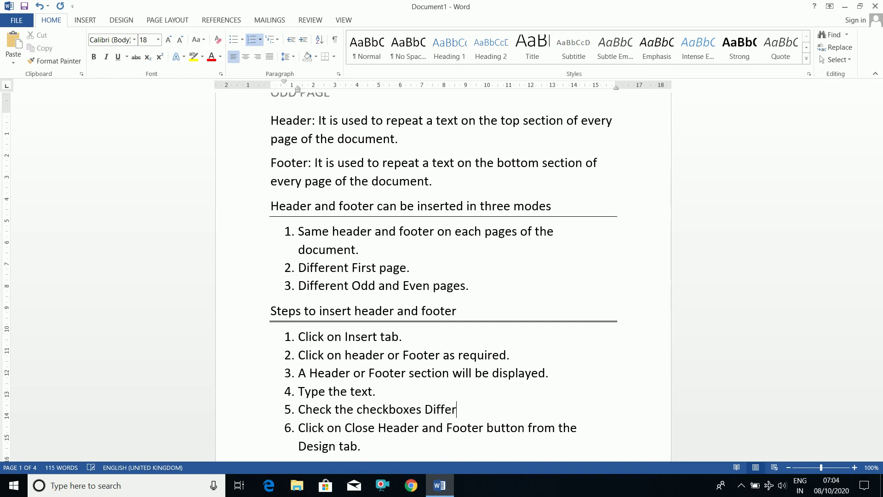
{"action": "type", "text": "ent First Page or "}
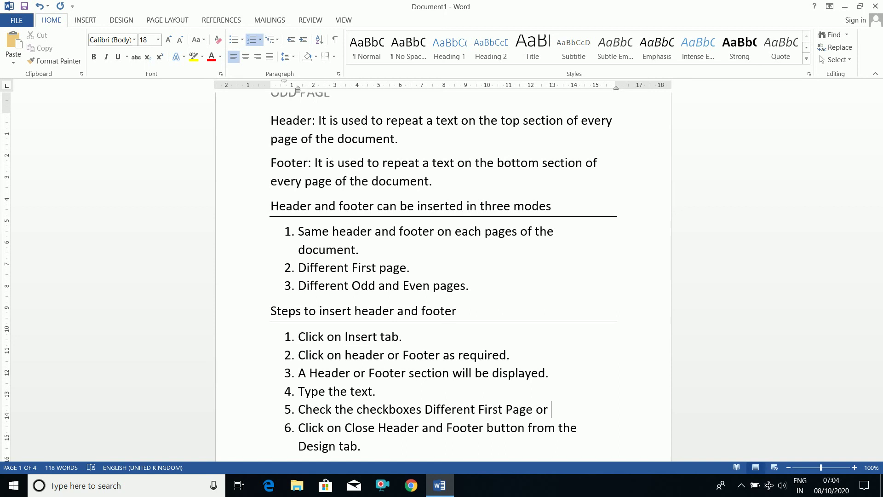
{"action": "type", "text": "F"}
{"action": "key", "text": "BackSpace"}
{"action": "type", "text": "Different Odd "}
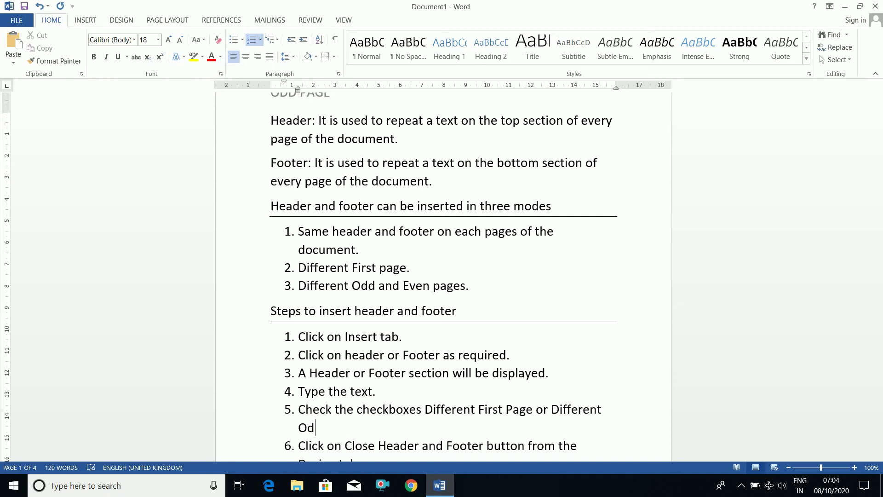
{"action": "type", "text": "and Even page"}
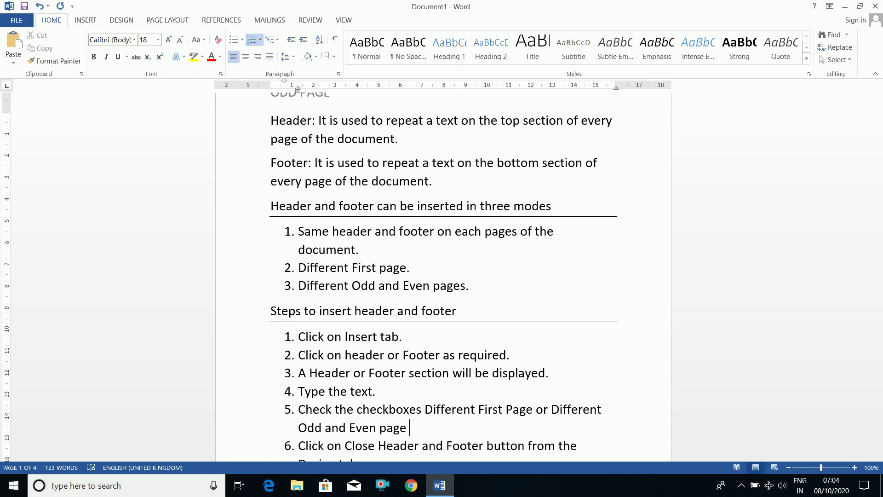
{"action": "type", "text": " if reu"}
{"action": "type", "text": "uired."}
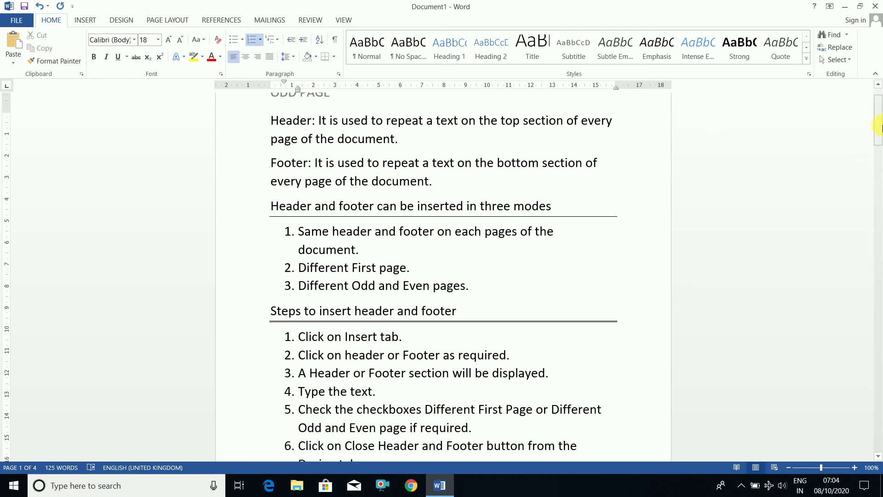
Open the first page's header, turn off Different Odd & Even Pages, and close the header.
{"action": "left_click_drag", "start_coordinate": [879, 128], "coordinate": [873, 86]}
{"action": "double_click", "coordinate": [461, 138]}
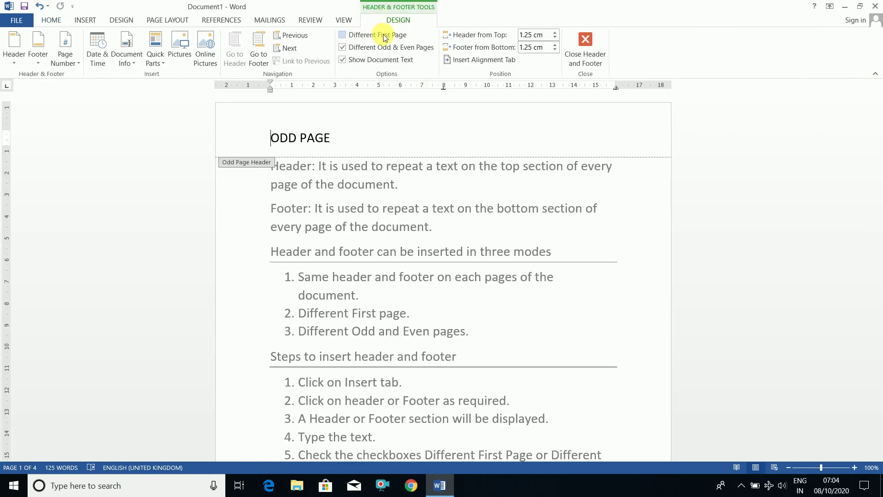
{"action": "left_click", "coordinate": [343, 47]}
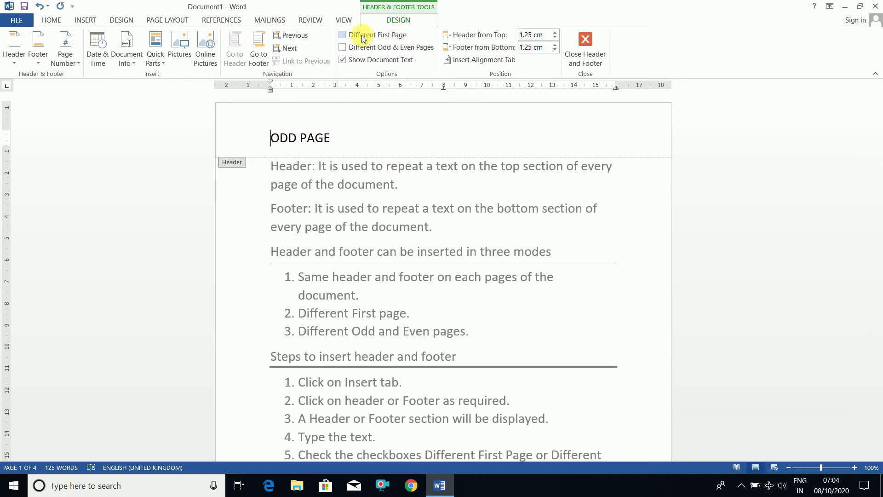
{"action": "left_click", "coordinate": [583, 52]}
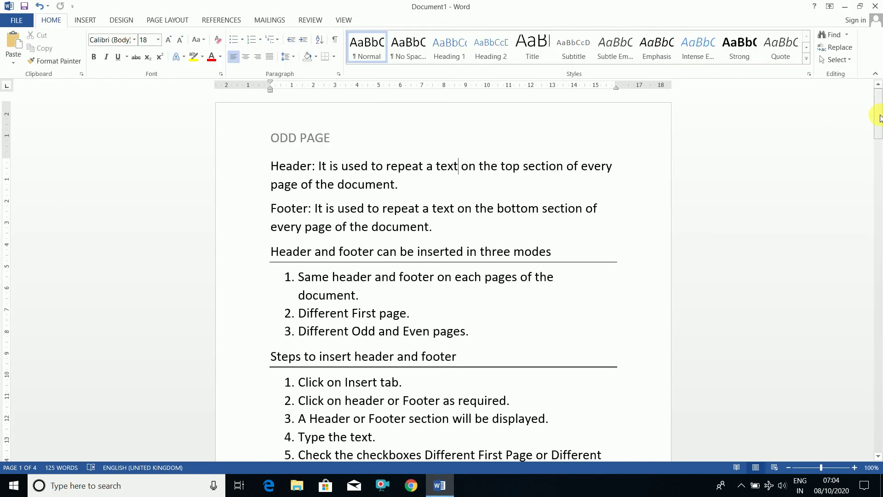
Insert a Plain Number 2 page number at the bottom of the page and return to the body text.
{"action": "left_click_drag", "start_coordinate": [879, 118], "coordinate": [879, 150]}
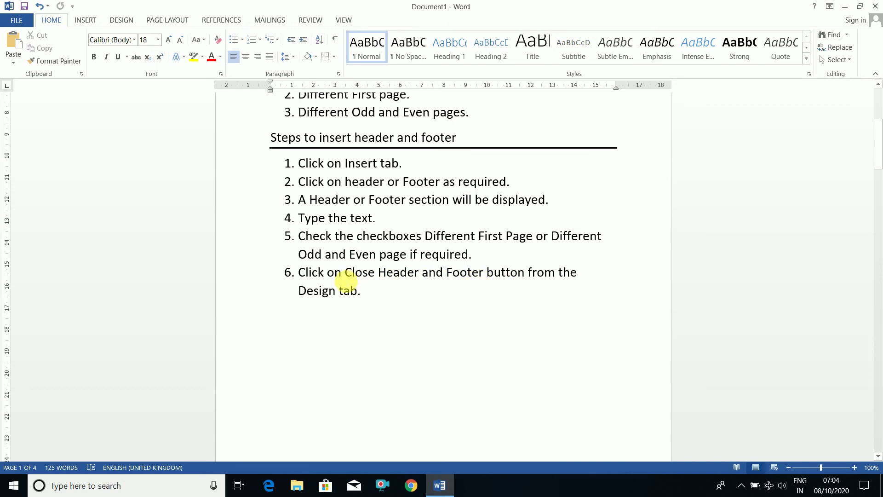
{"action": "left_click", "coordinate": [369, 291]}
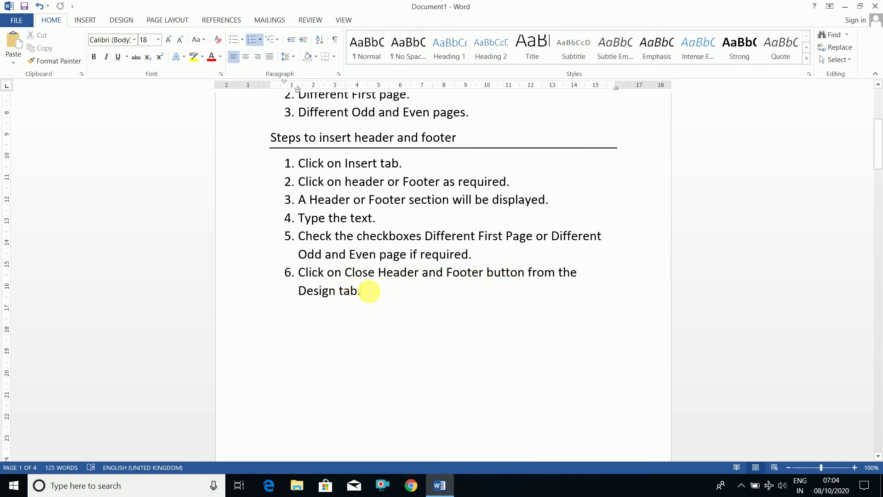
{"action": "left_click", "coordinate": [879, 155]}
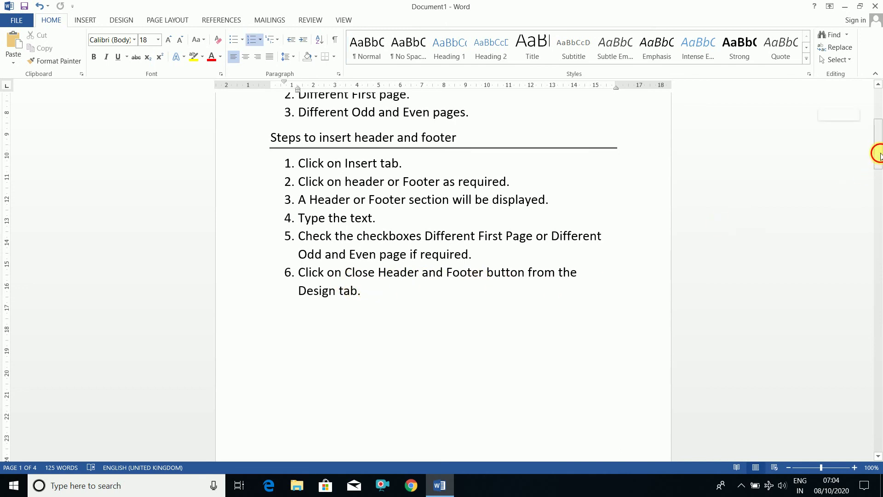
{"action": "left_click_drag", "start_coordinate": [879, 155], "coordinate": [879, 133]}
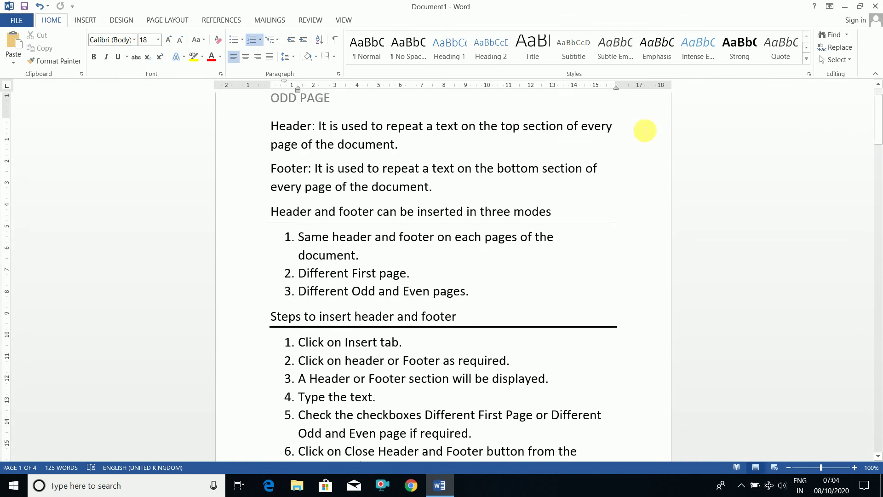
{"action": "left_click", "coordinate": [85, 21]}
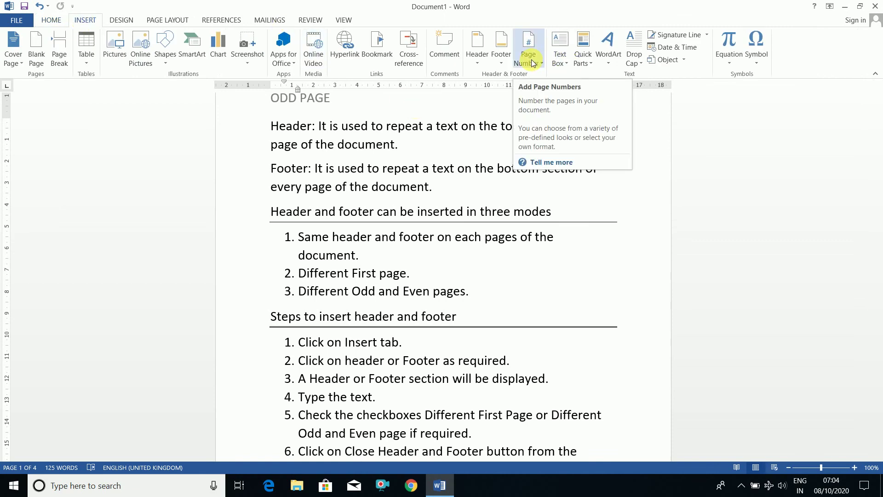
{"action": "left_click_drag", "start_coordinate": [877, 122], "coordinate": [877, 156]}
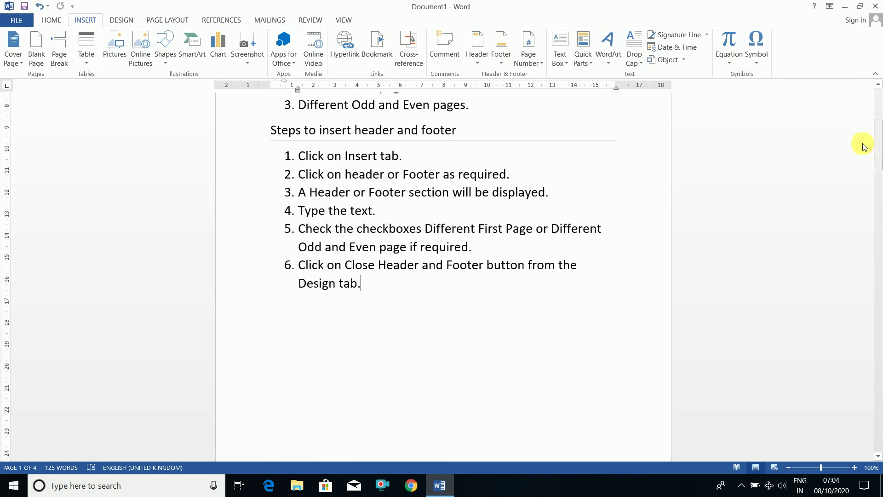
{"action": "left_click", "coordinate": [531, 63]}
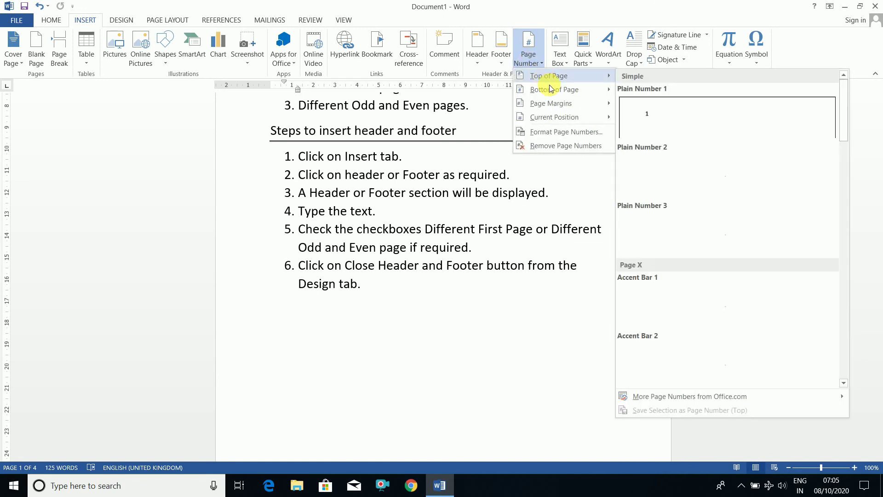
{"action": "mouse_move", "coordinate": [556, 90]}
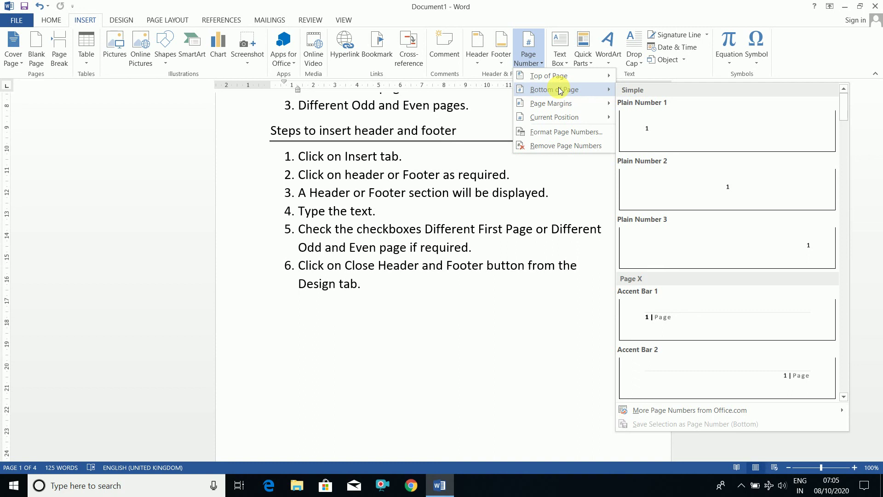
{"action": "left_click", "coordinate": [424, 195]}
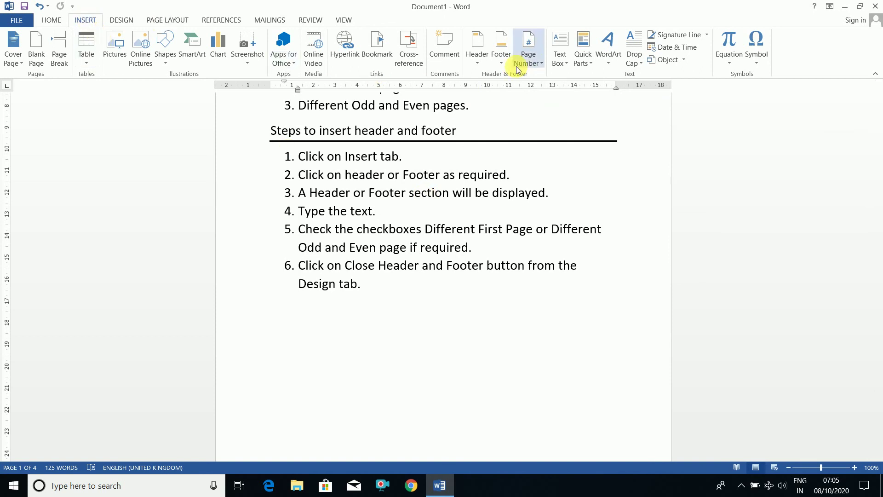
{"action": "left_click", "coordinate": [538, 61]}
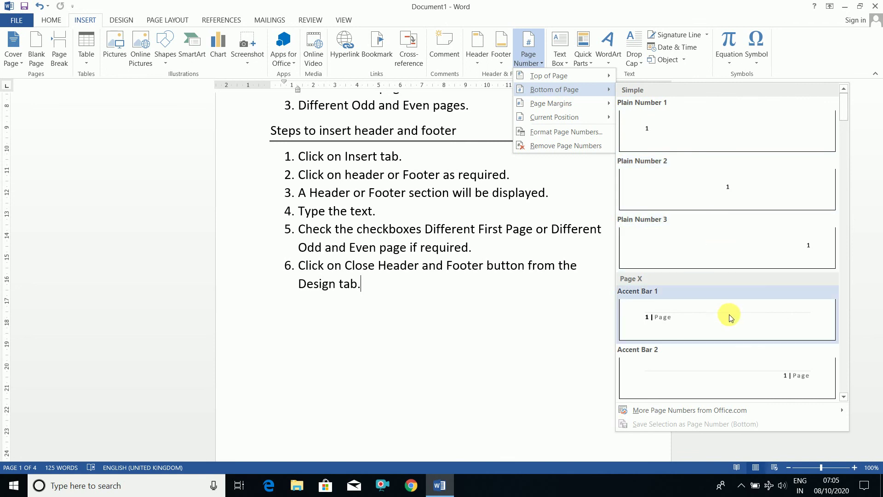
{"action": "left_click", "coordinate": [752, 197]}
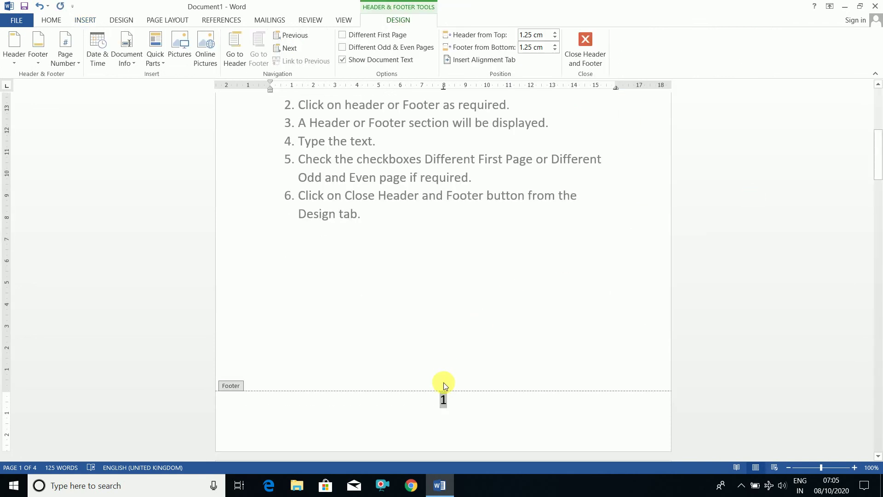
{"action": "double_click", "coordinate": [465, 338]}
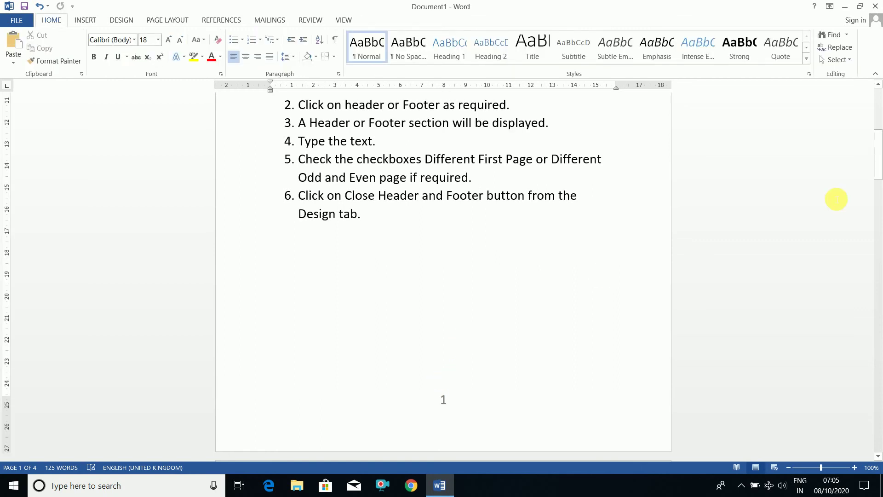
Replace all the body text with "Page Number: It is used to insert page number in the document.".
{"action": "left_click_drag", "start_coordinate": [879, 148], "coordinate": [880, 203]}
{"action": "left_click_drag", "start_coordinate": [878, 130], "coordinate": [878, 107]}
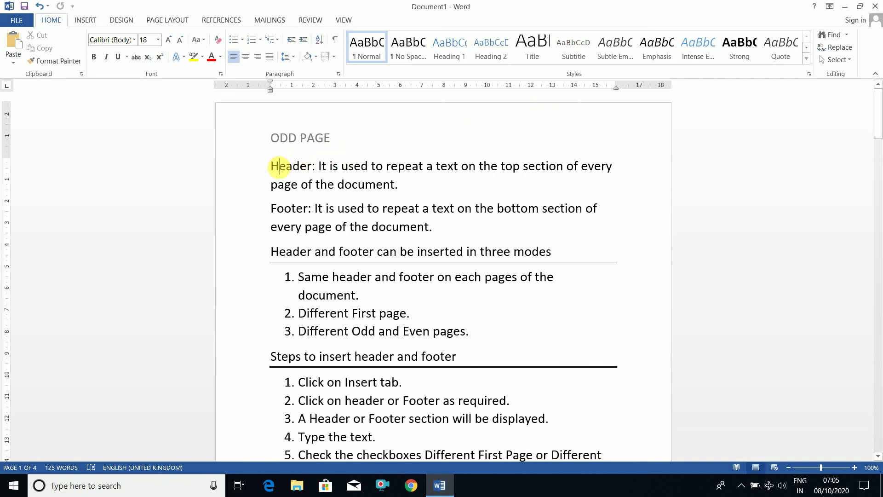
{"action": "key", "text": "ctrl+a"}
{"action": "type", "text": "Page N"}
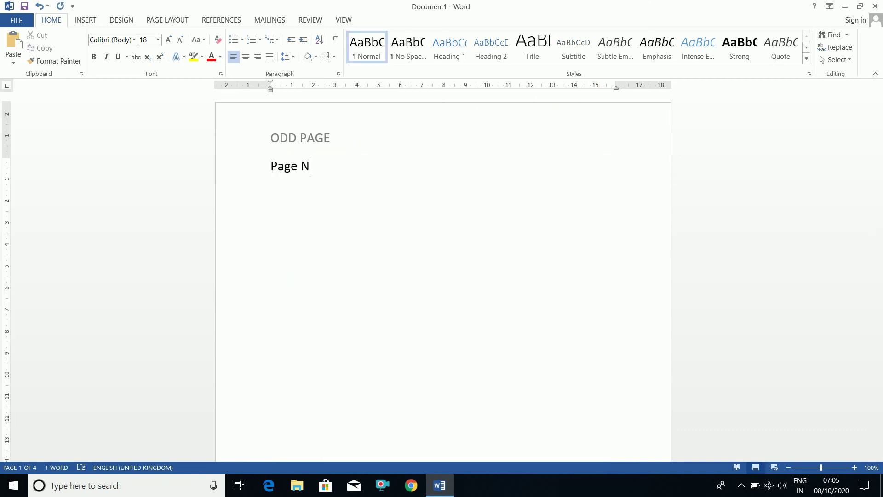
{"action": "type", "text": "umber: I"}
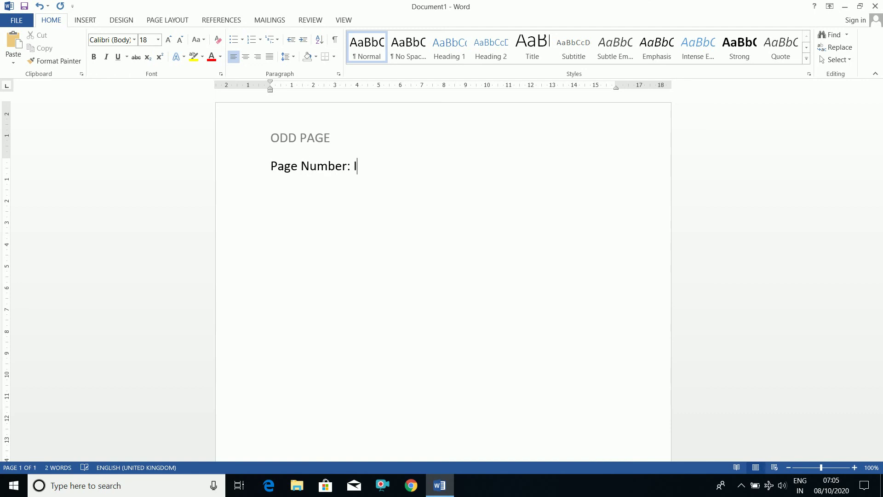
{"action": "type", "text": "t is used to insert page "}
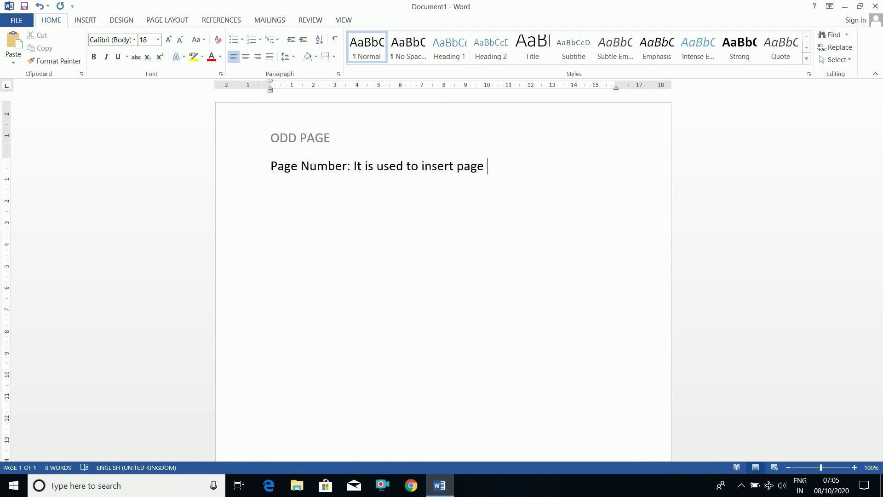
{"action": "type", "text": "number in the "}
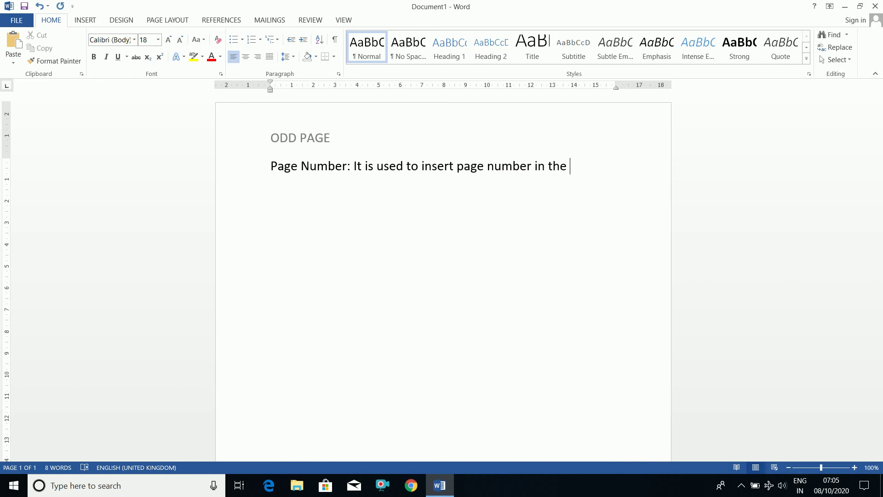
{"action": "type", "text": "document. "}
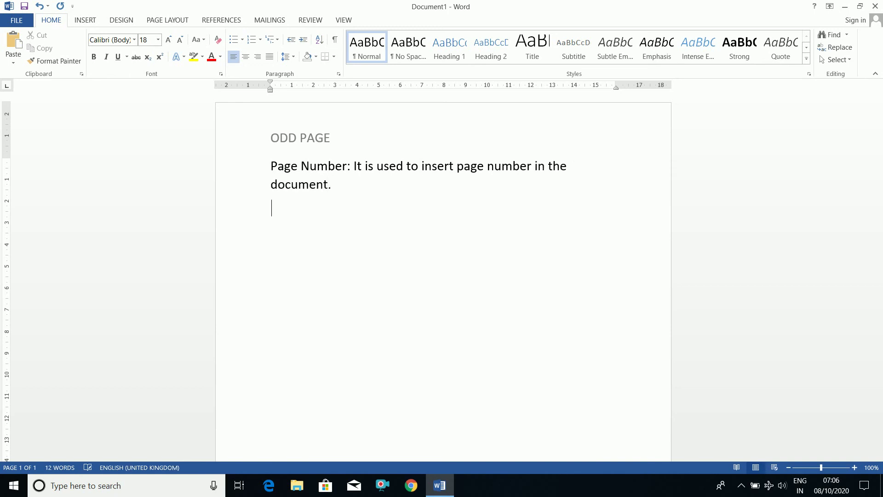
Add the heading "Steps to insert page number" on a new line with a double horizontal line under it.
{"action": "type", "text": "Steps ton"}
{"action": "key", "text": "BackSpace"}
{"action": "type", "text": "insert"}
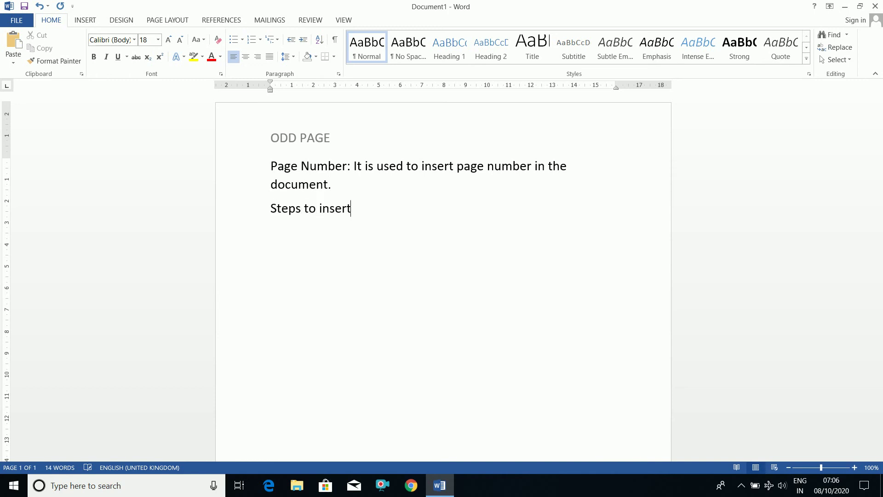
{"action": "type", "text": " page numbe==="}
{"action": "key", "text": "Return"}
Start a numbered list under the page number heading with the item "Click on Insert tab.".
{"action": "type", "text": "1."}
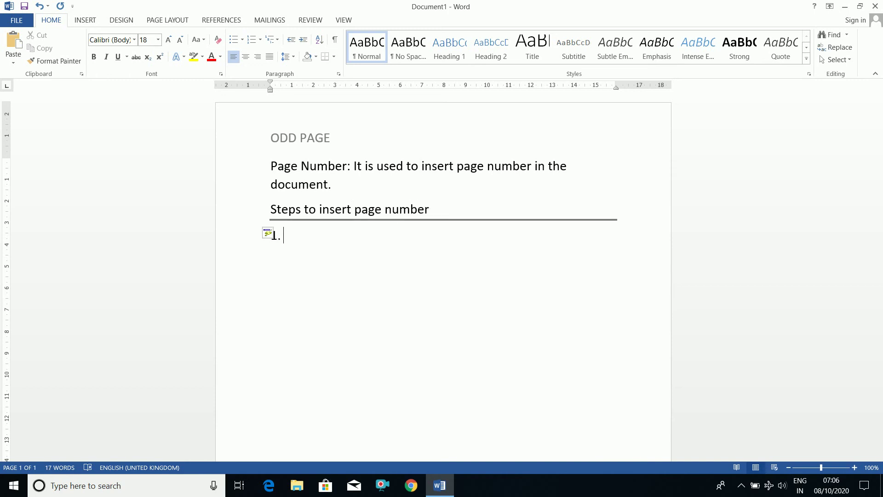
{"action": "type", "text": " clic on"}
{"action": "key", "text": "BackSpace"}
{"action": "key", "text": "BackSpace"}
{"action": "key", "text": "BackSpace"}
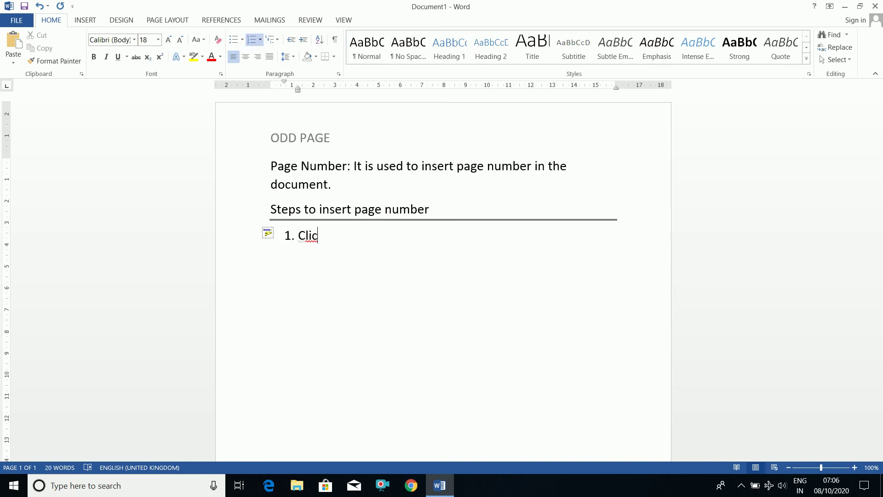
{"action": "type", "text": "k on Insert tab."}
{"action": "key", "text": "Return"}
Add the list items "Click on Page number drop button." and "Select your required option.".
{"action": "type", "text": "click o"}
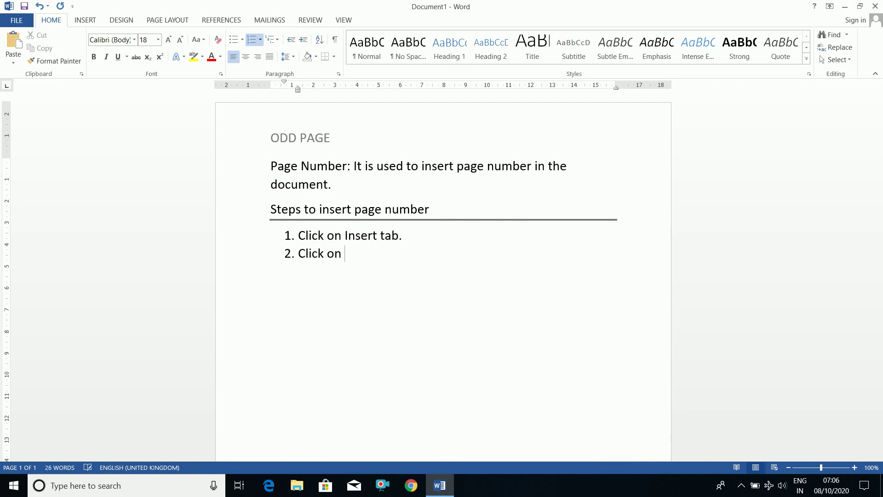
{"action": "type", "text": "n Page number drop u"}
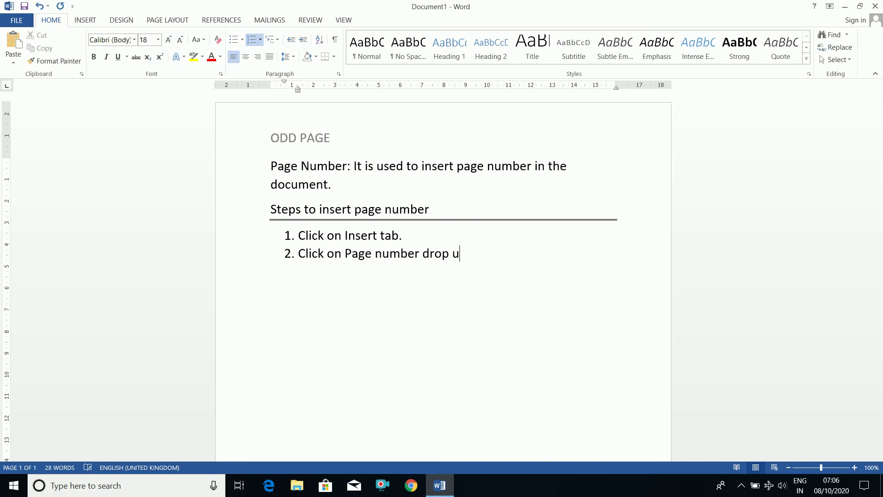
{"action": "key", "text": "BackSpace"}
{"action": "type", "text": "button."}
{"action": "key", "text": "Return"}
{"action": "type", "text": "Select "}
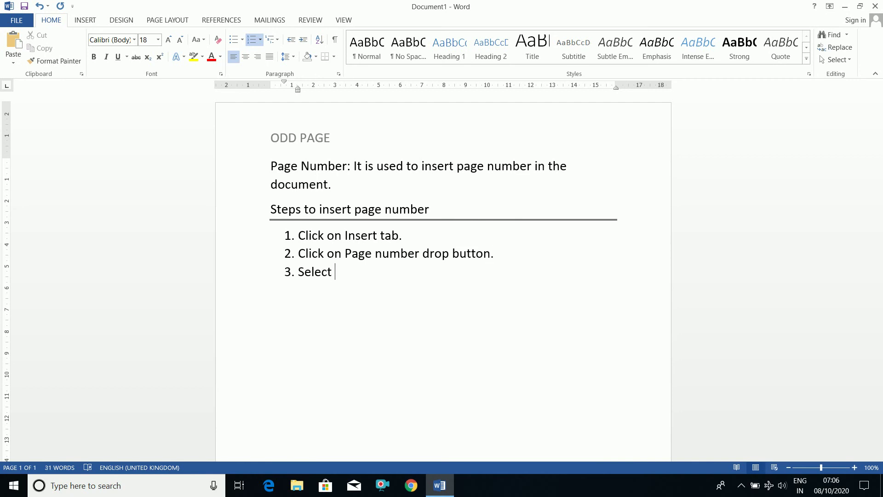
{"action": "type", "text": "your required option."}
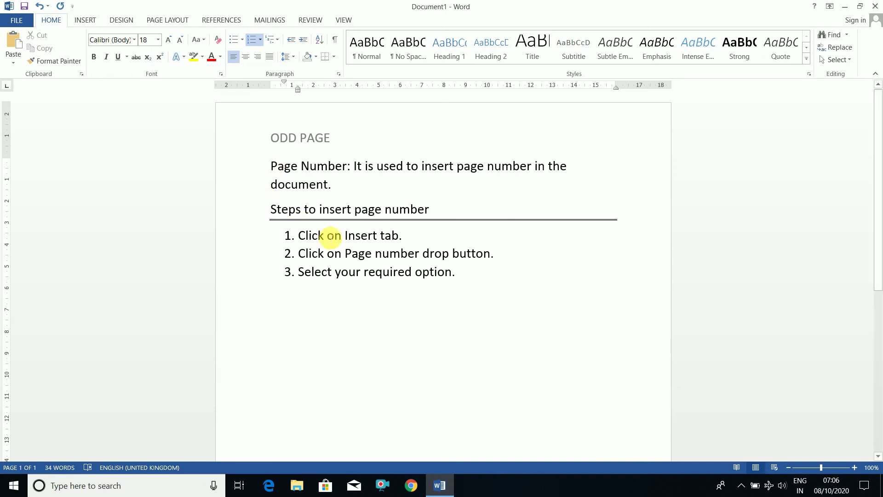
Display the Insert commands.
{"action": "left_click", "coordinate": [85, 20]}
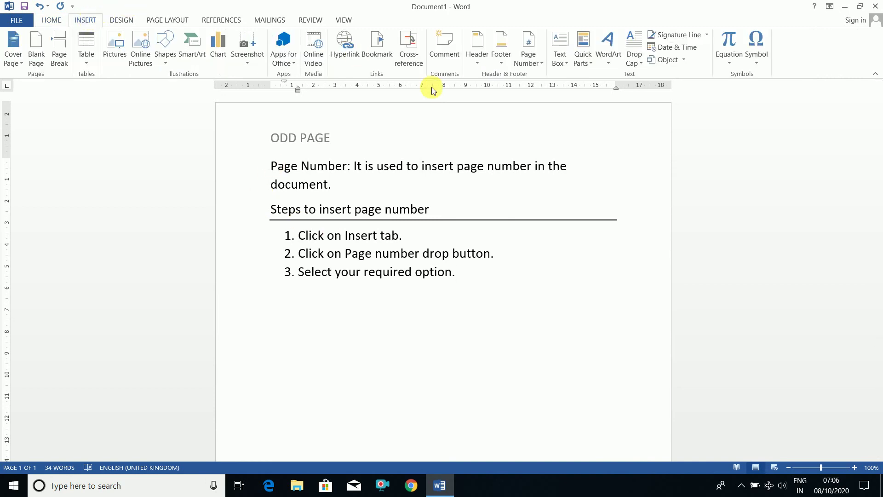